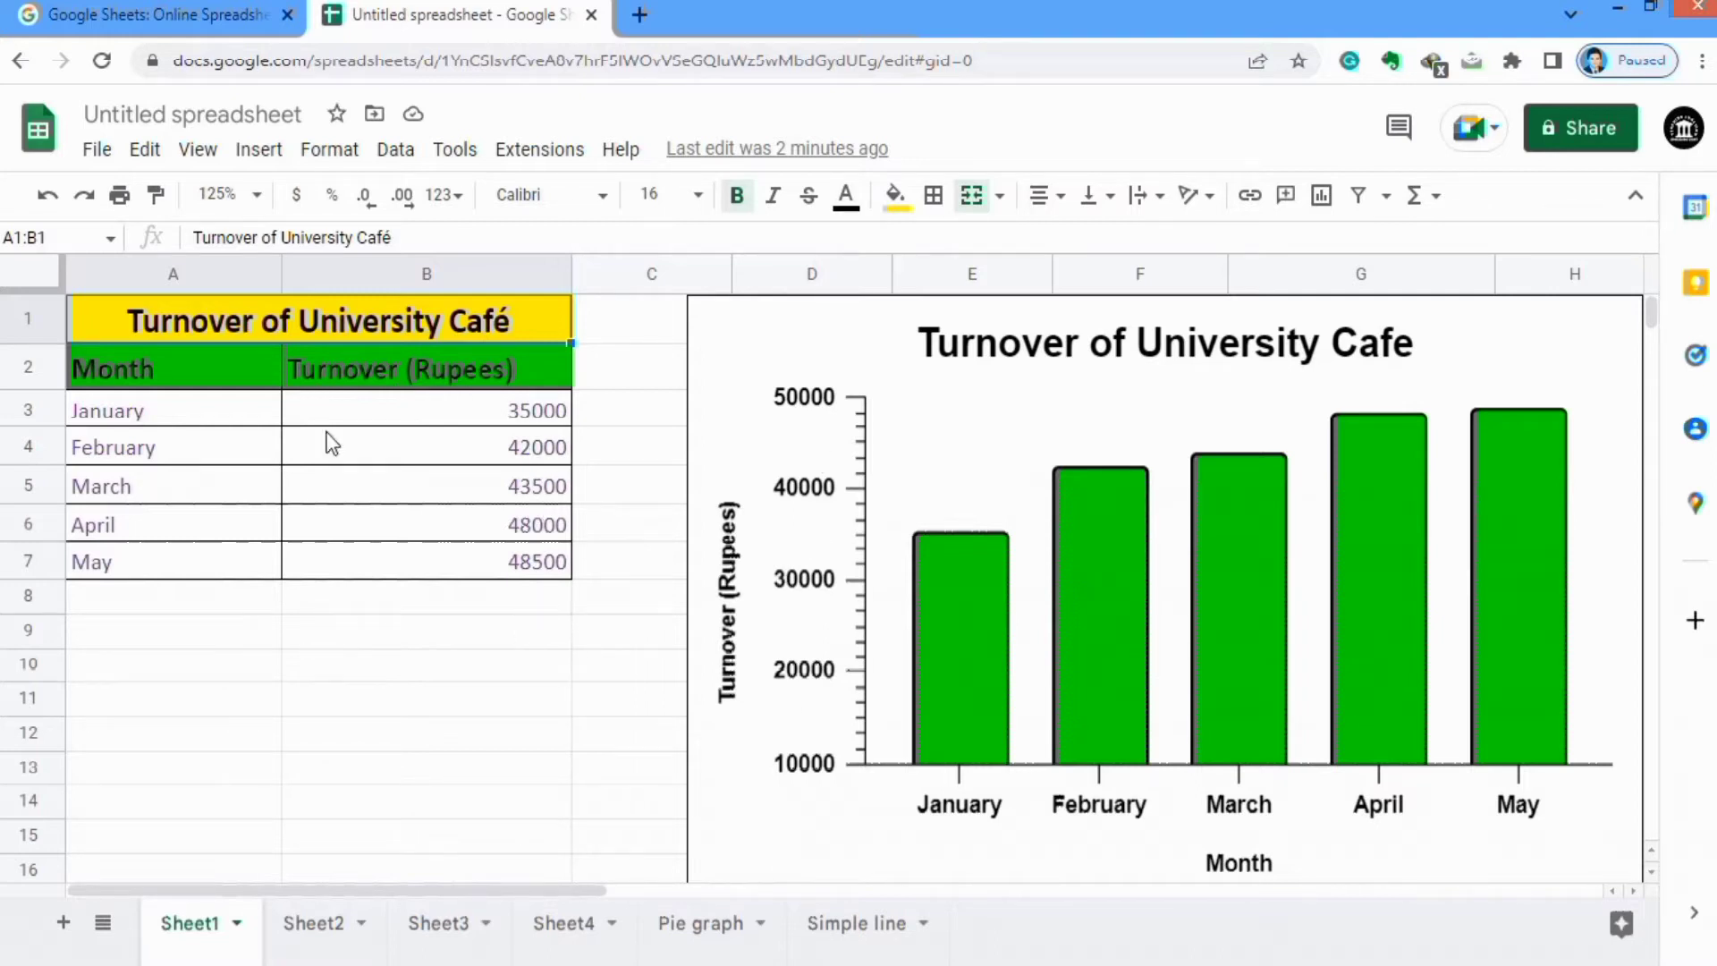
Delete the existing turnover column chart and insert a new chart based on the data in A2:B7
left_click(733, 332)
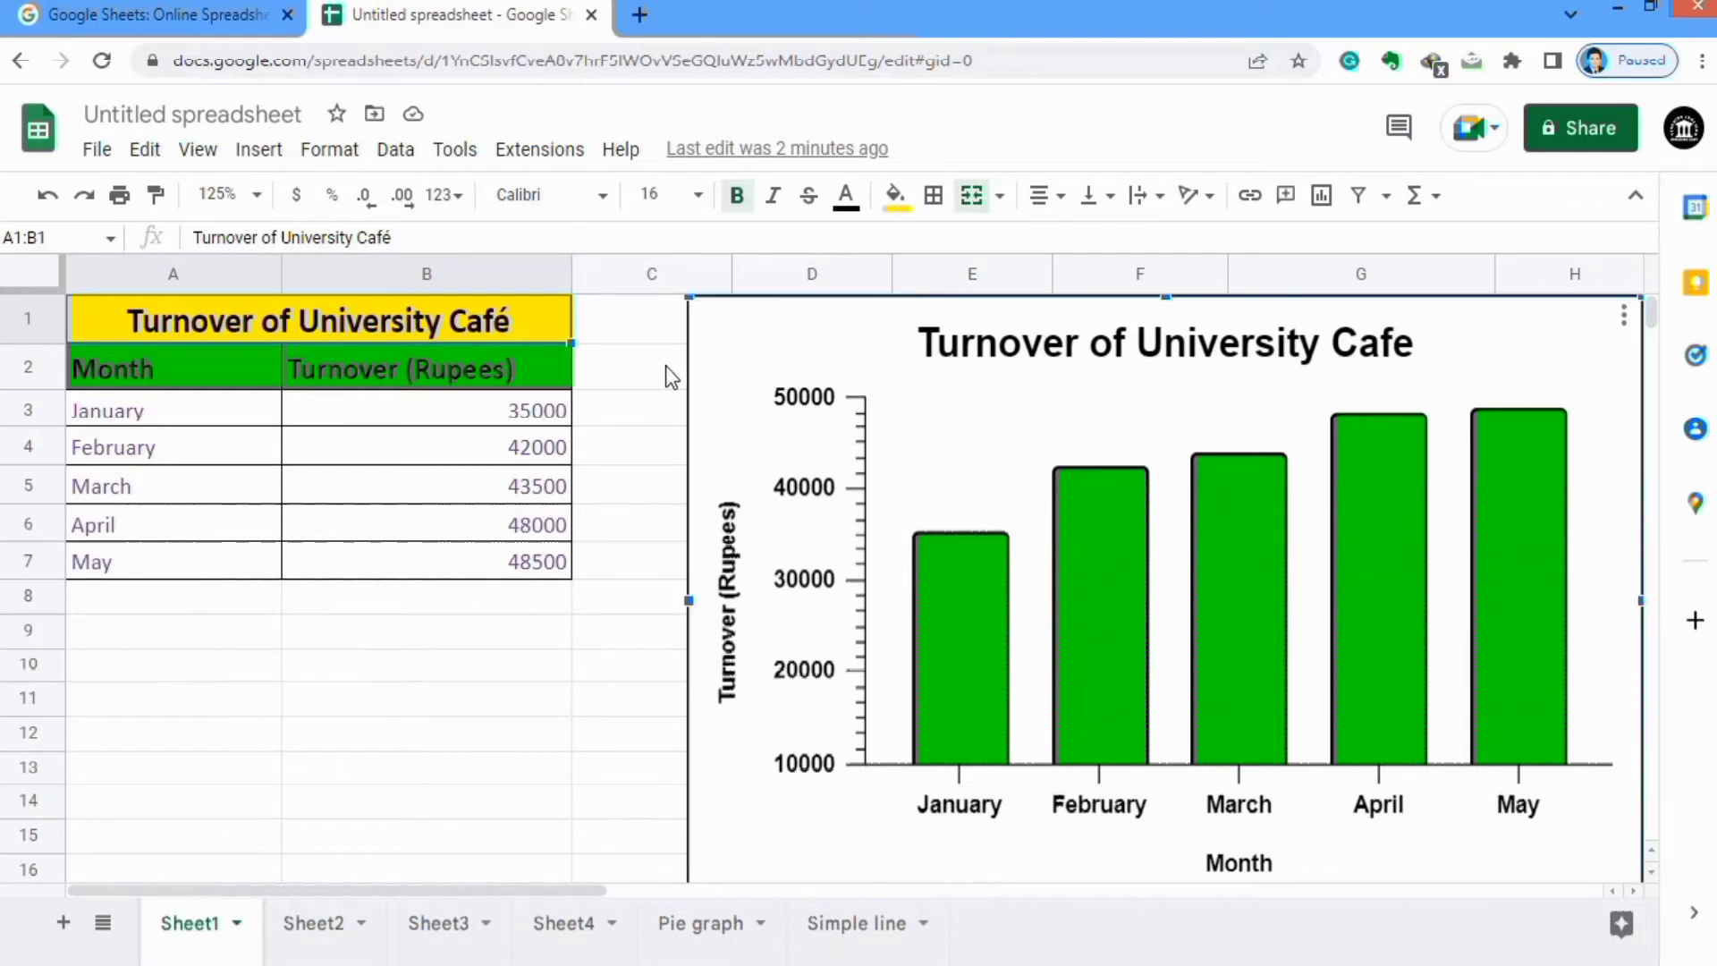
key("Delete")
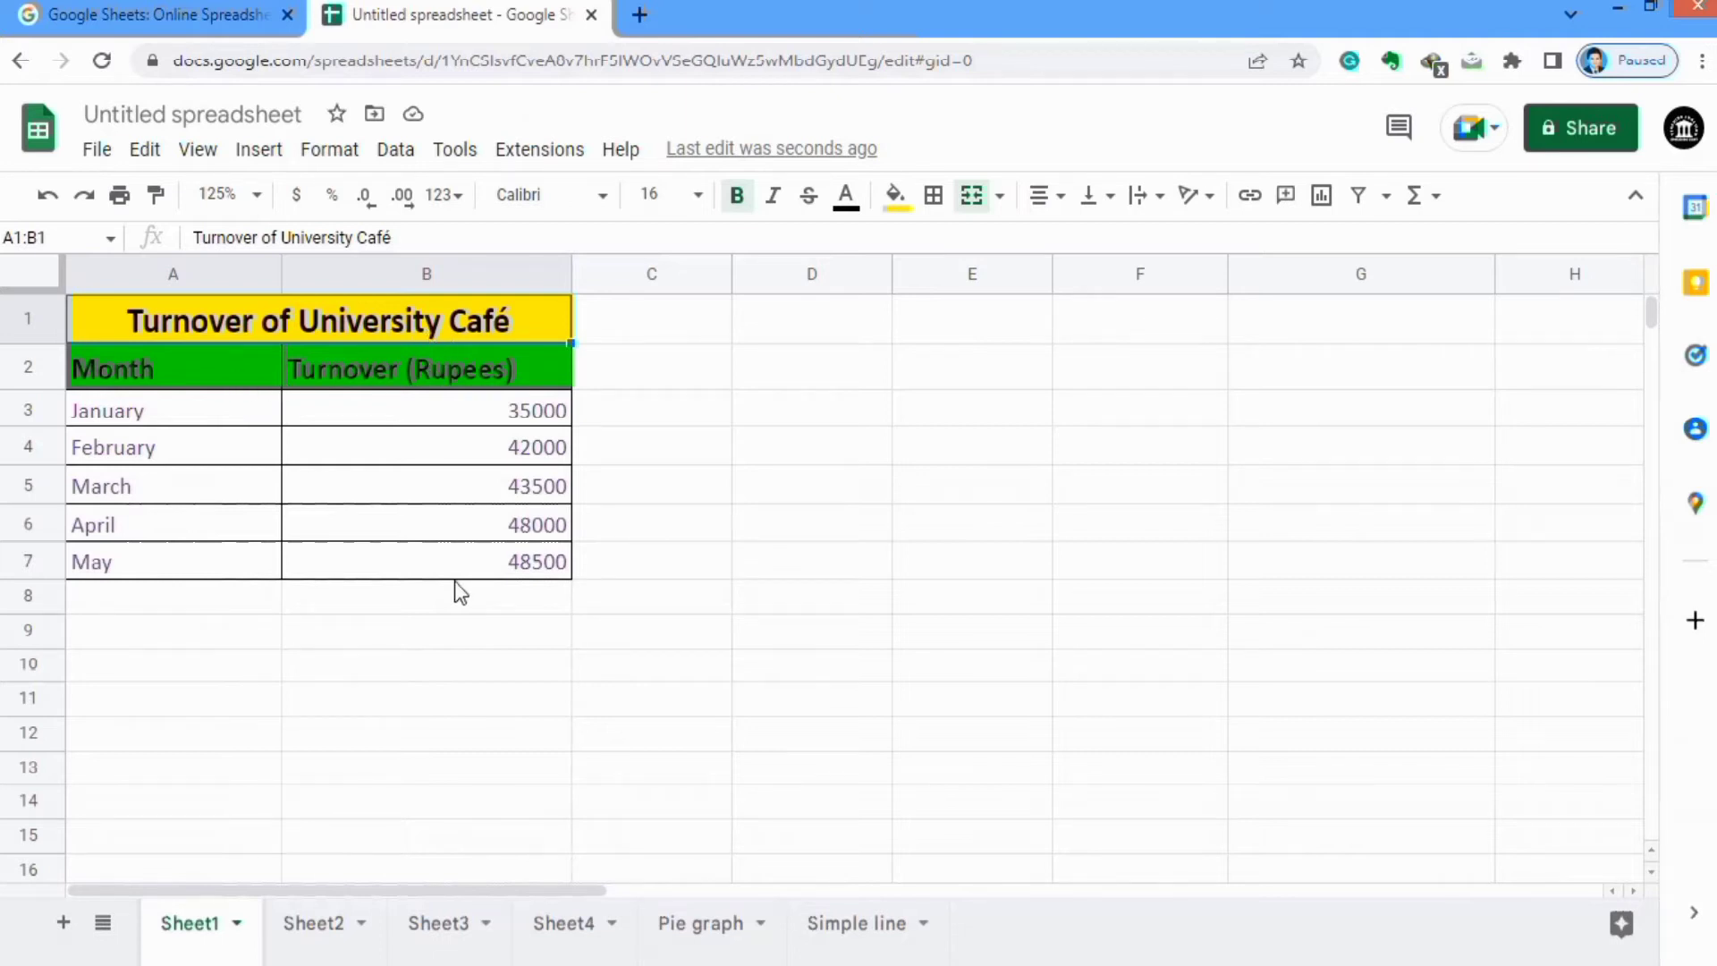
left_click(499, 562)
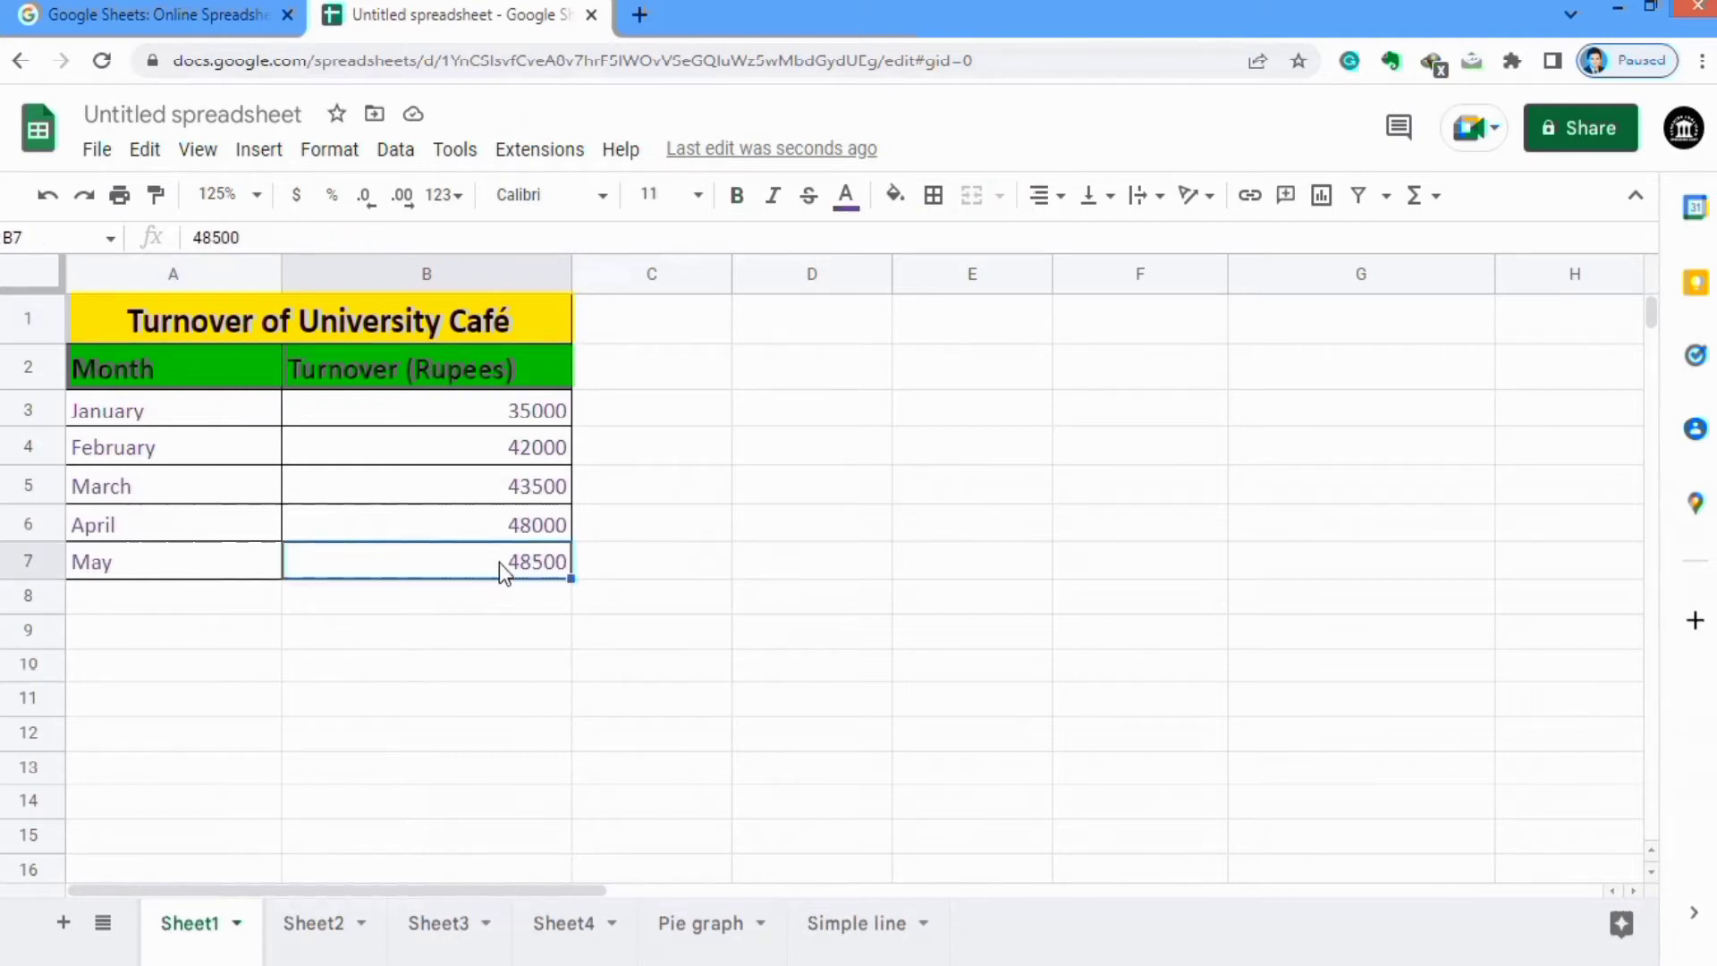
left_click(238, 568, "shift")
left_click_drag(206, 458, 195, 386)
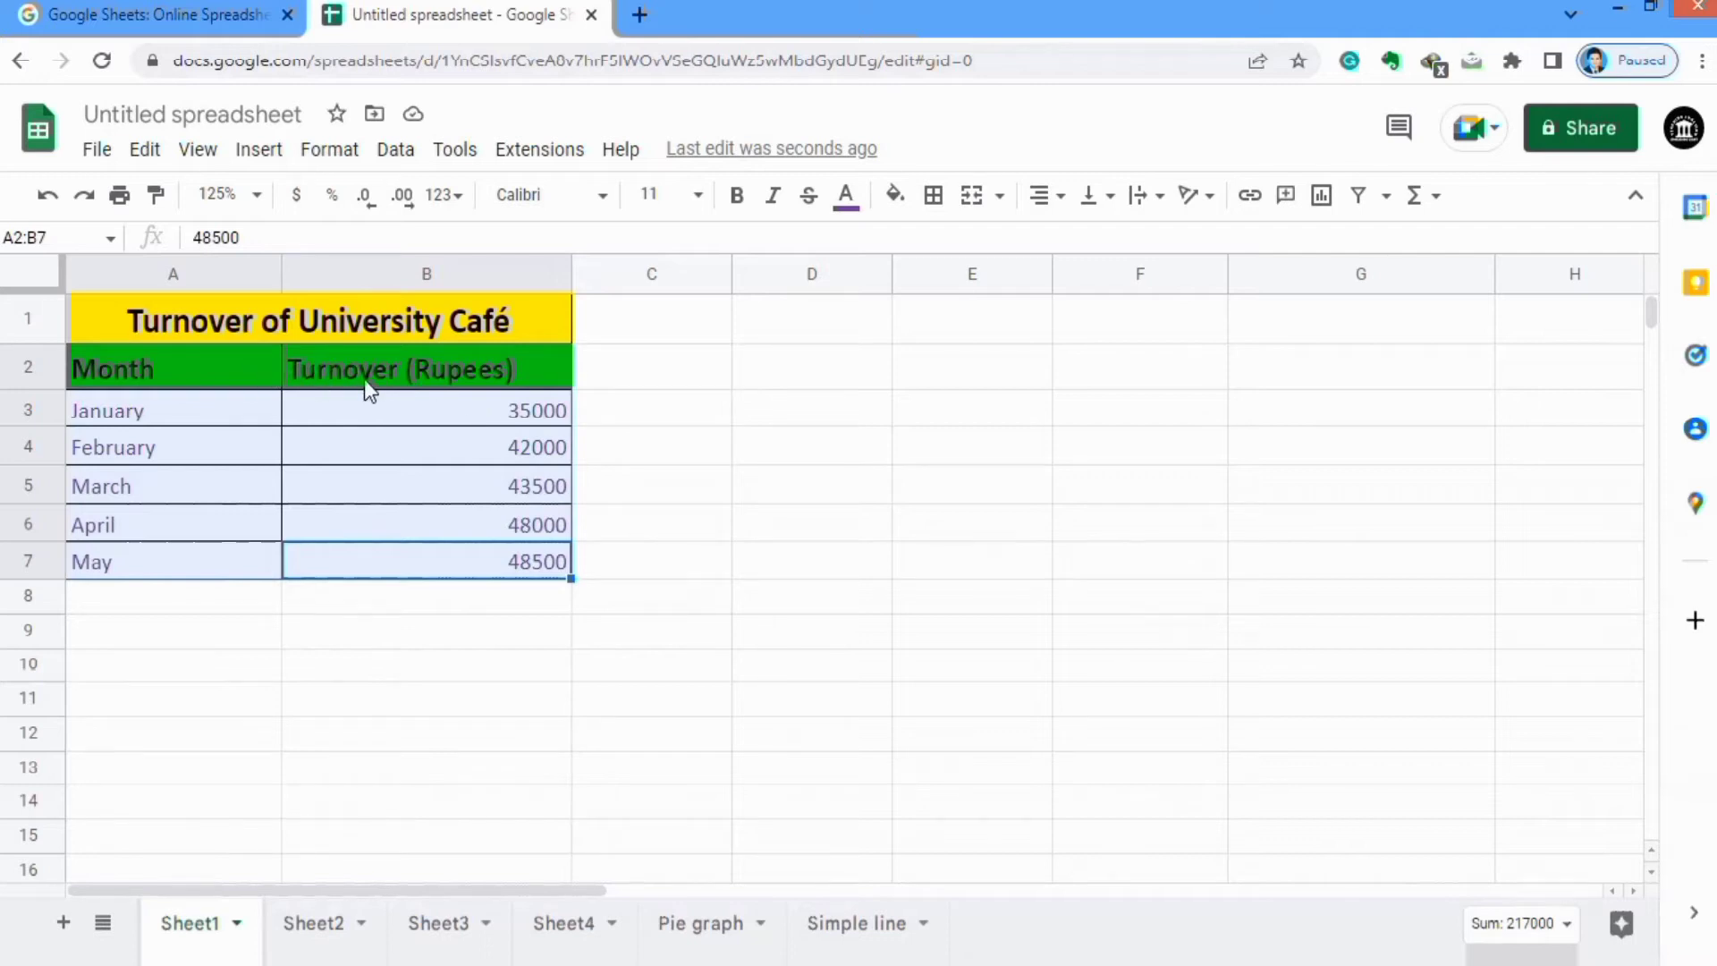
left_click(262, 152)
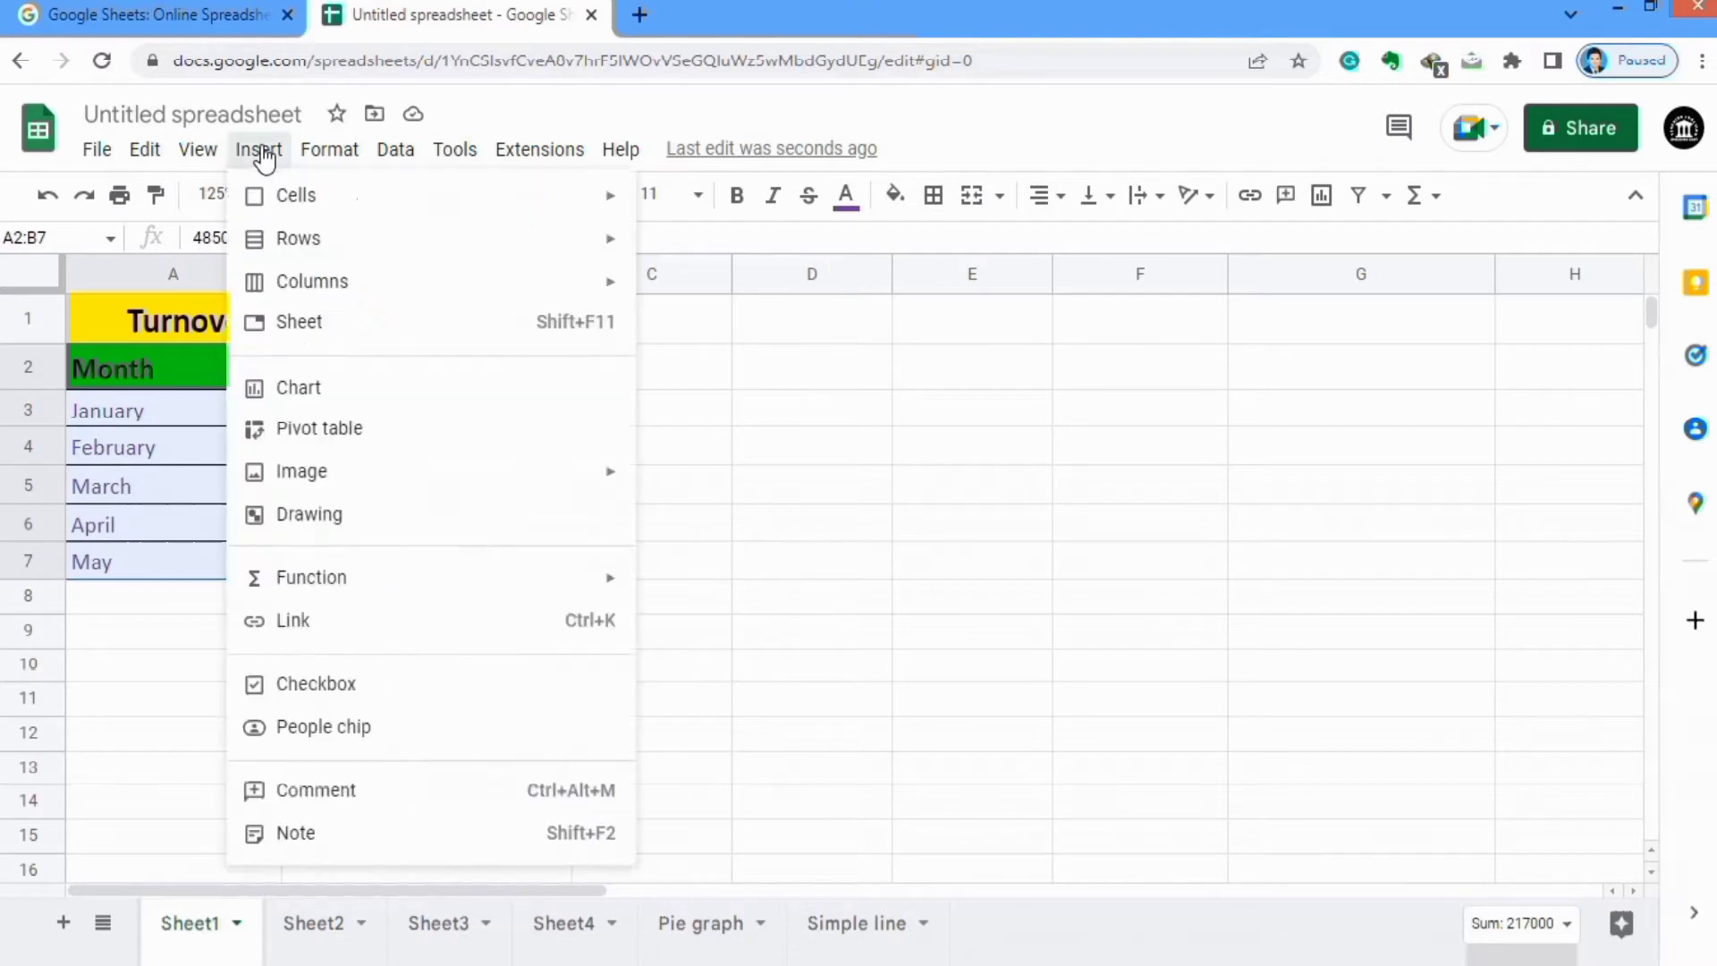
left_click(355, 386)
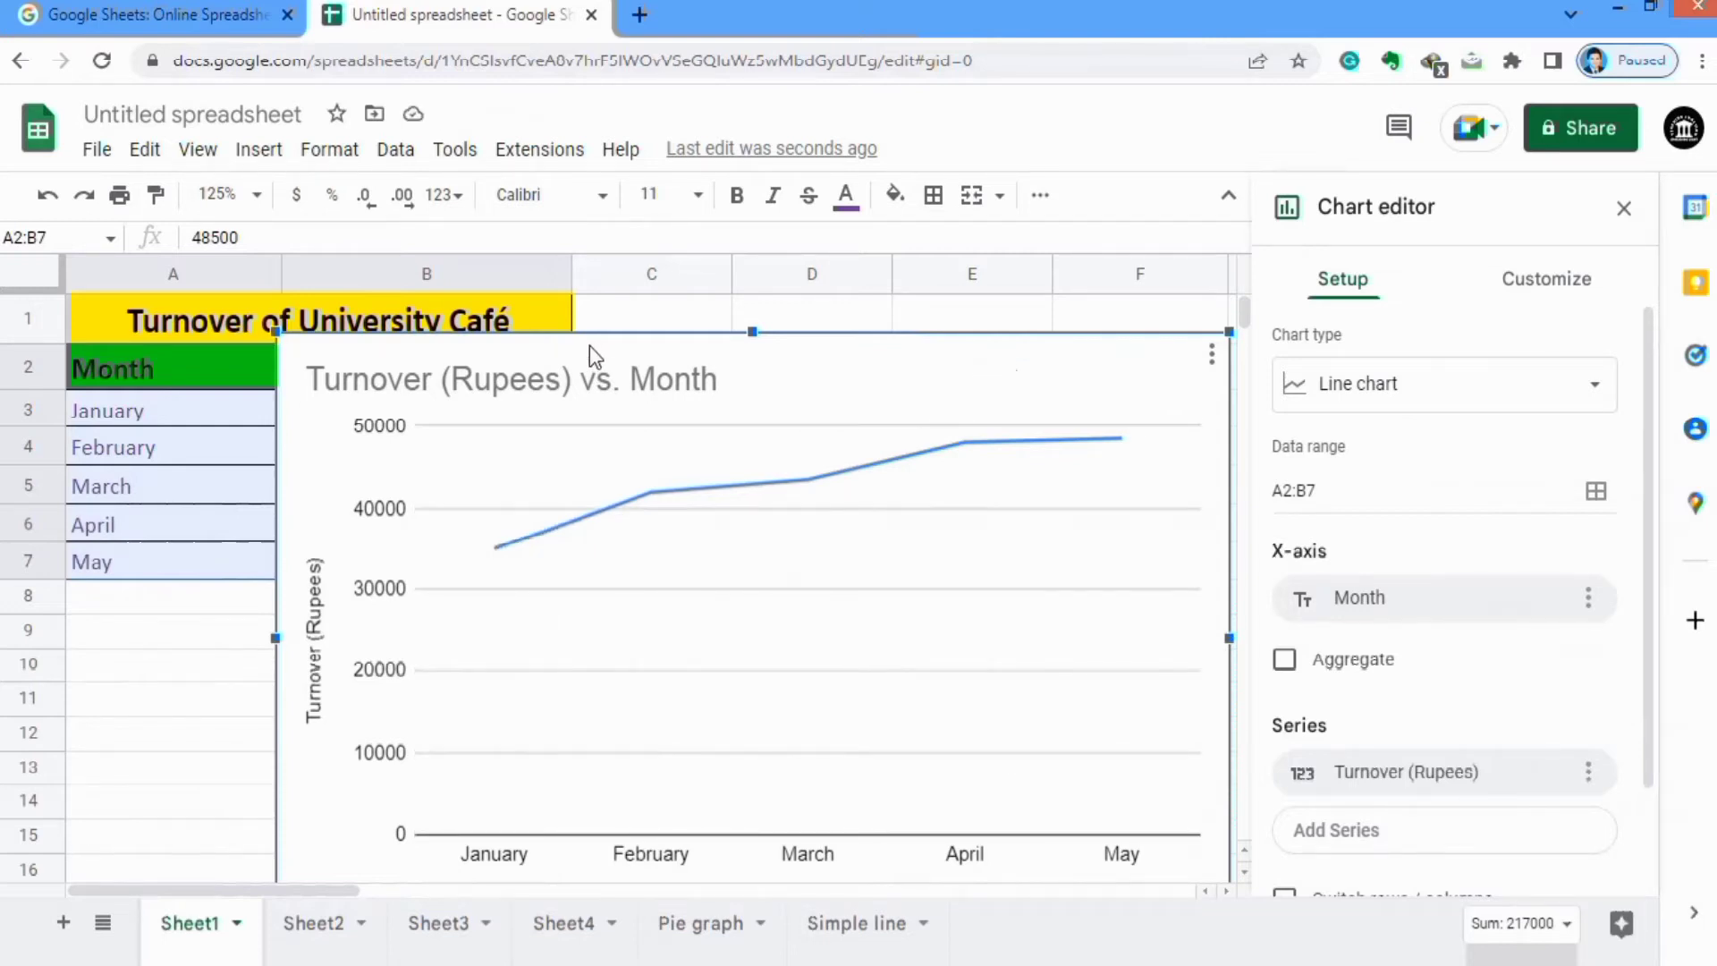
Set the sheet zoom to 100% and move the new chart to the right, clear of the Month column
left_click(258, 197)
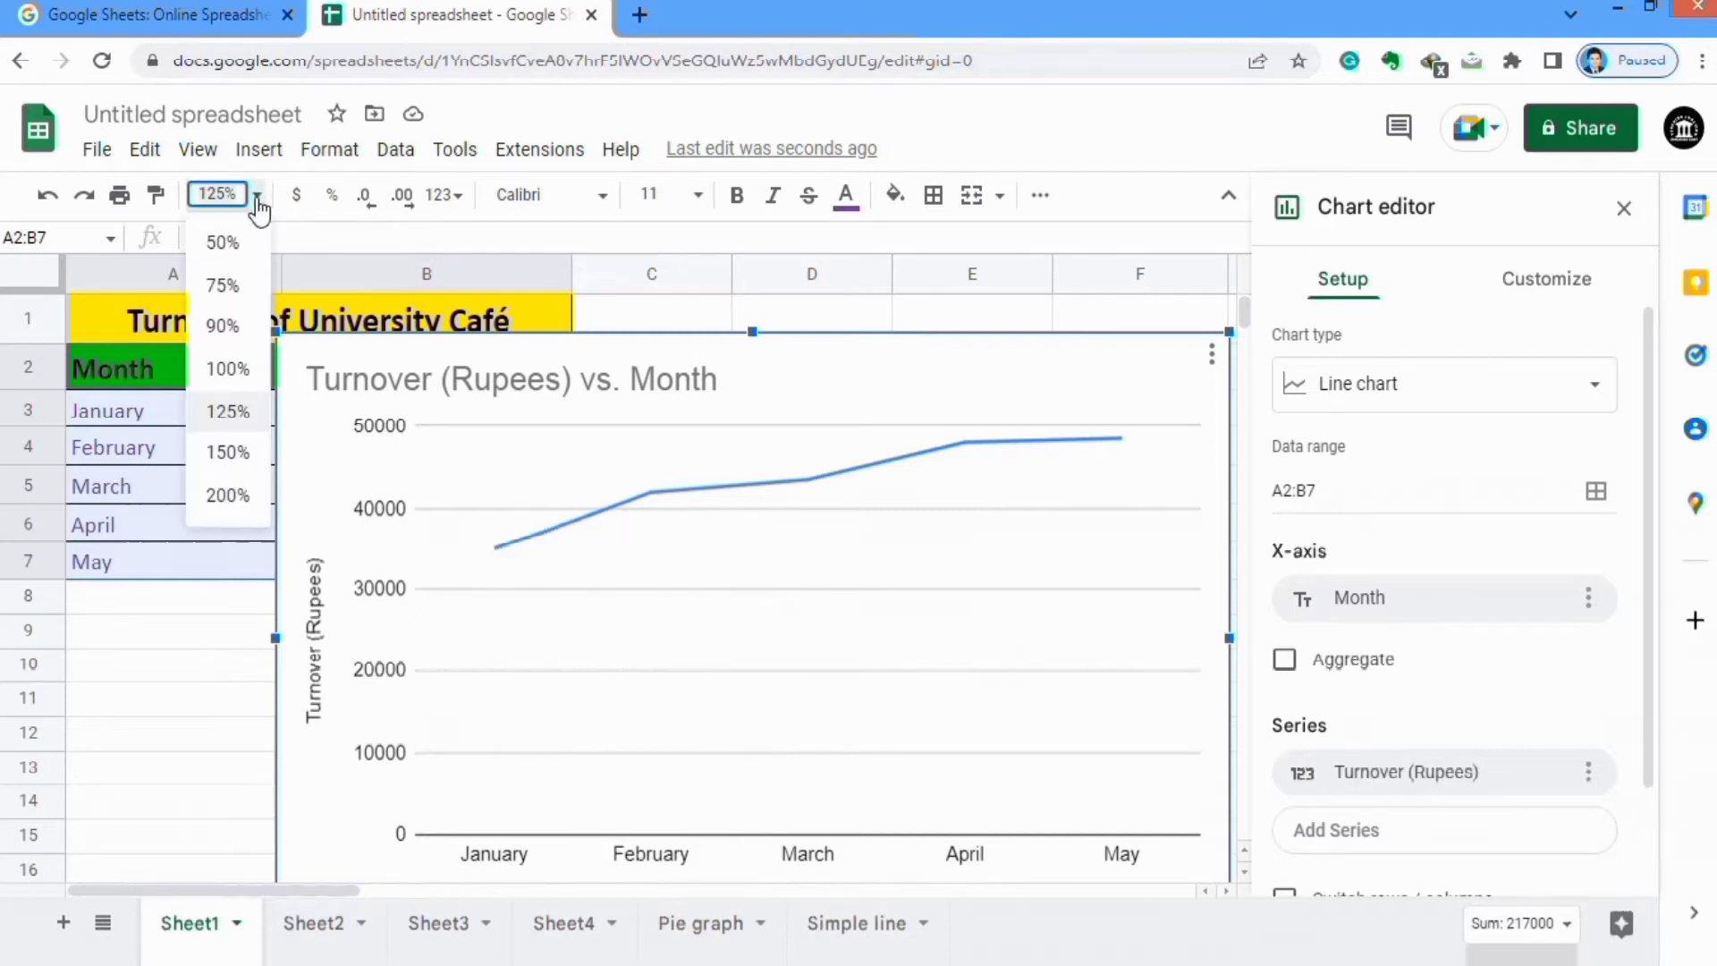
left_click(235, 369)
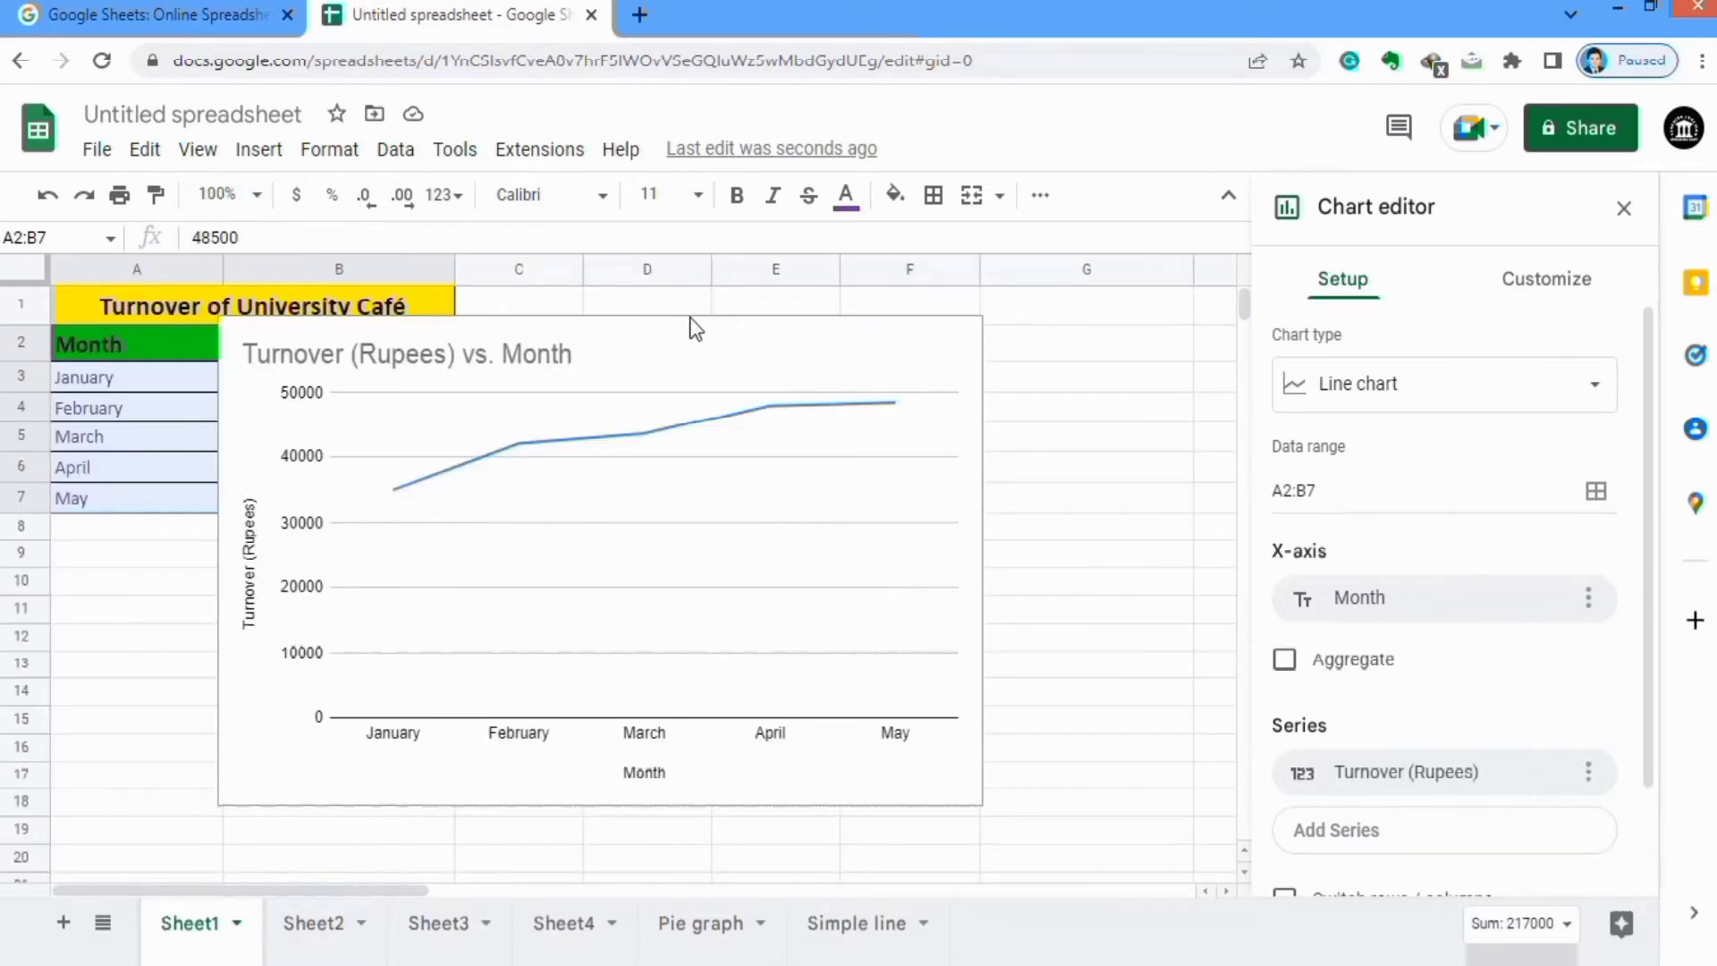
left_click(845, 345)
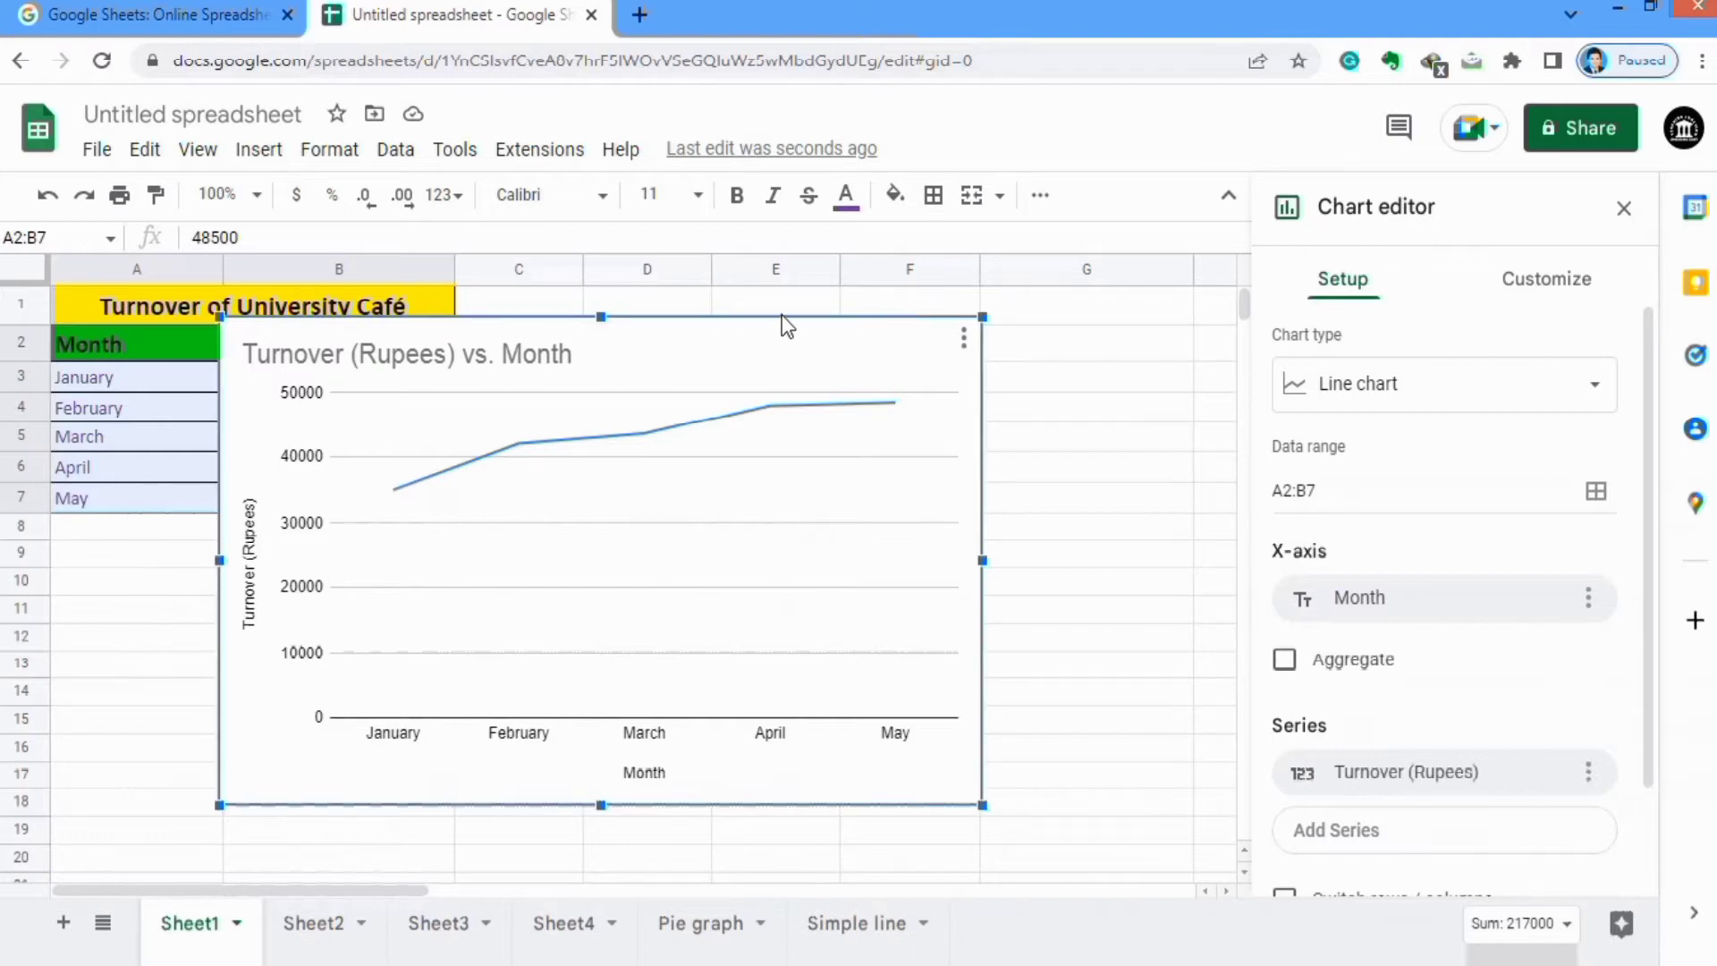
left_click_drag(825, 337, 1053, 328)
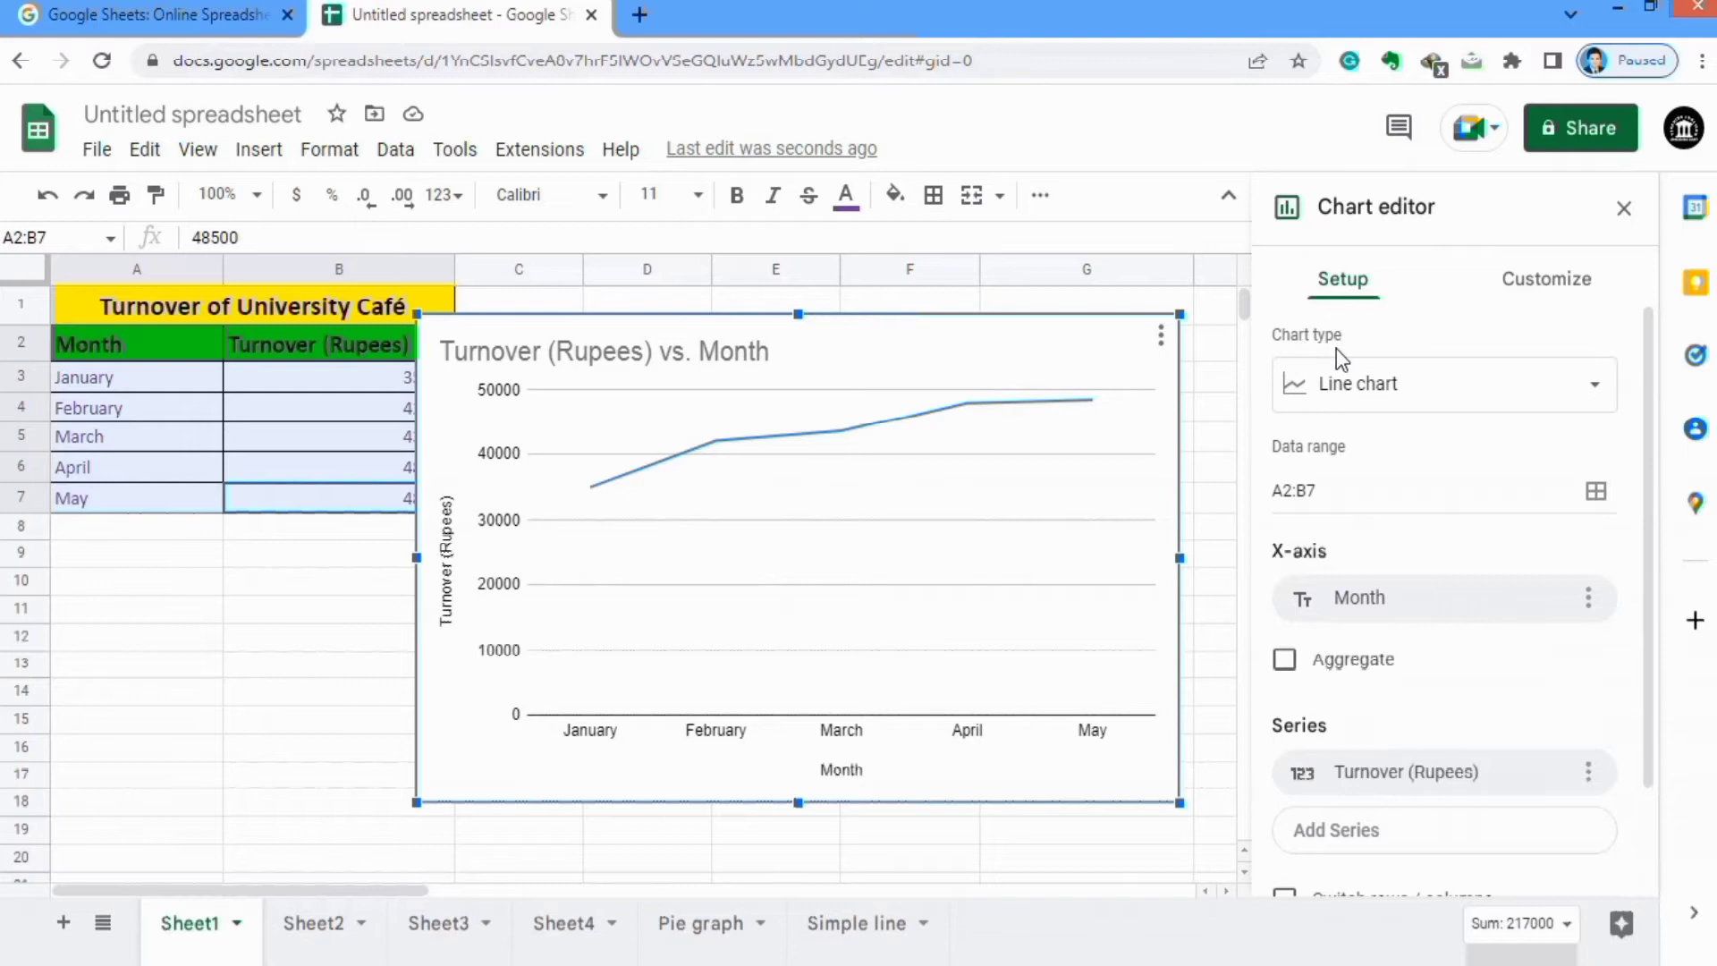
Change the chart type from line chart to the standard column chart
left_click(1596, 394)
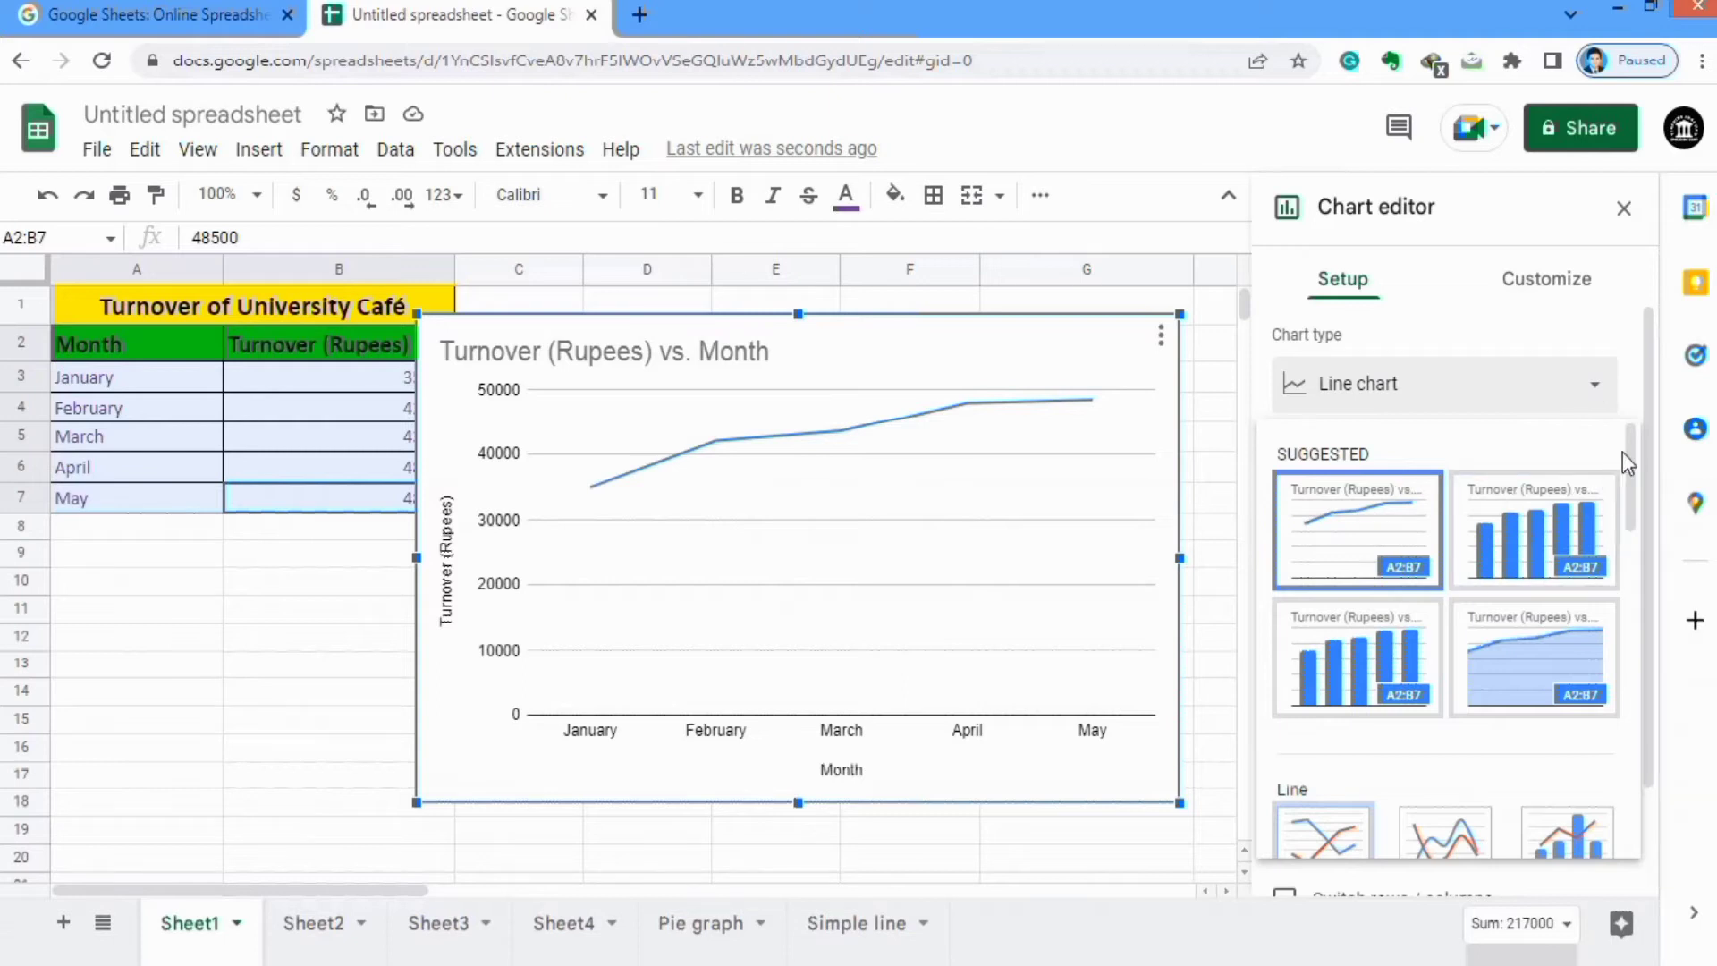
mouse_move(1629, 448)
left_mouse_down()
mouse_move(1638, 642)
mouse_move(1630, 420)
left_mouse_up()
scroll(1631, 453, "down", 3)
left_click_drag(1630, 495, 1628, 615)
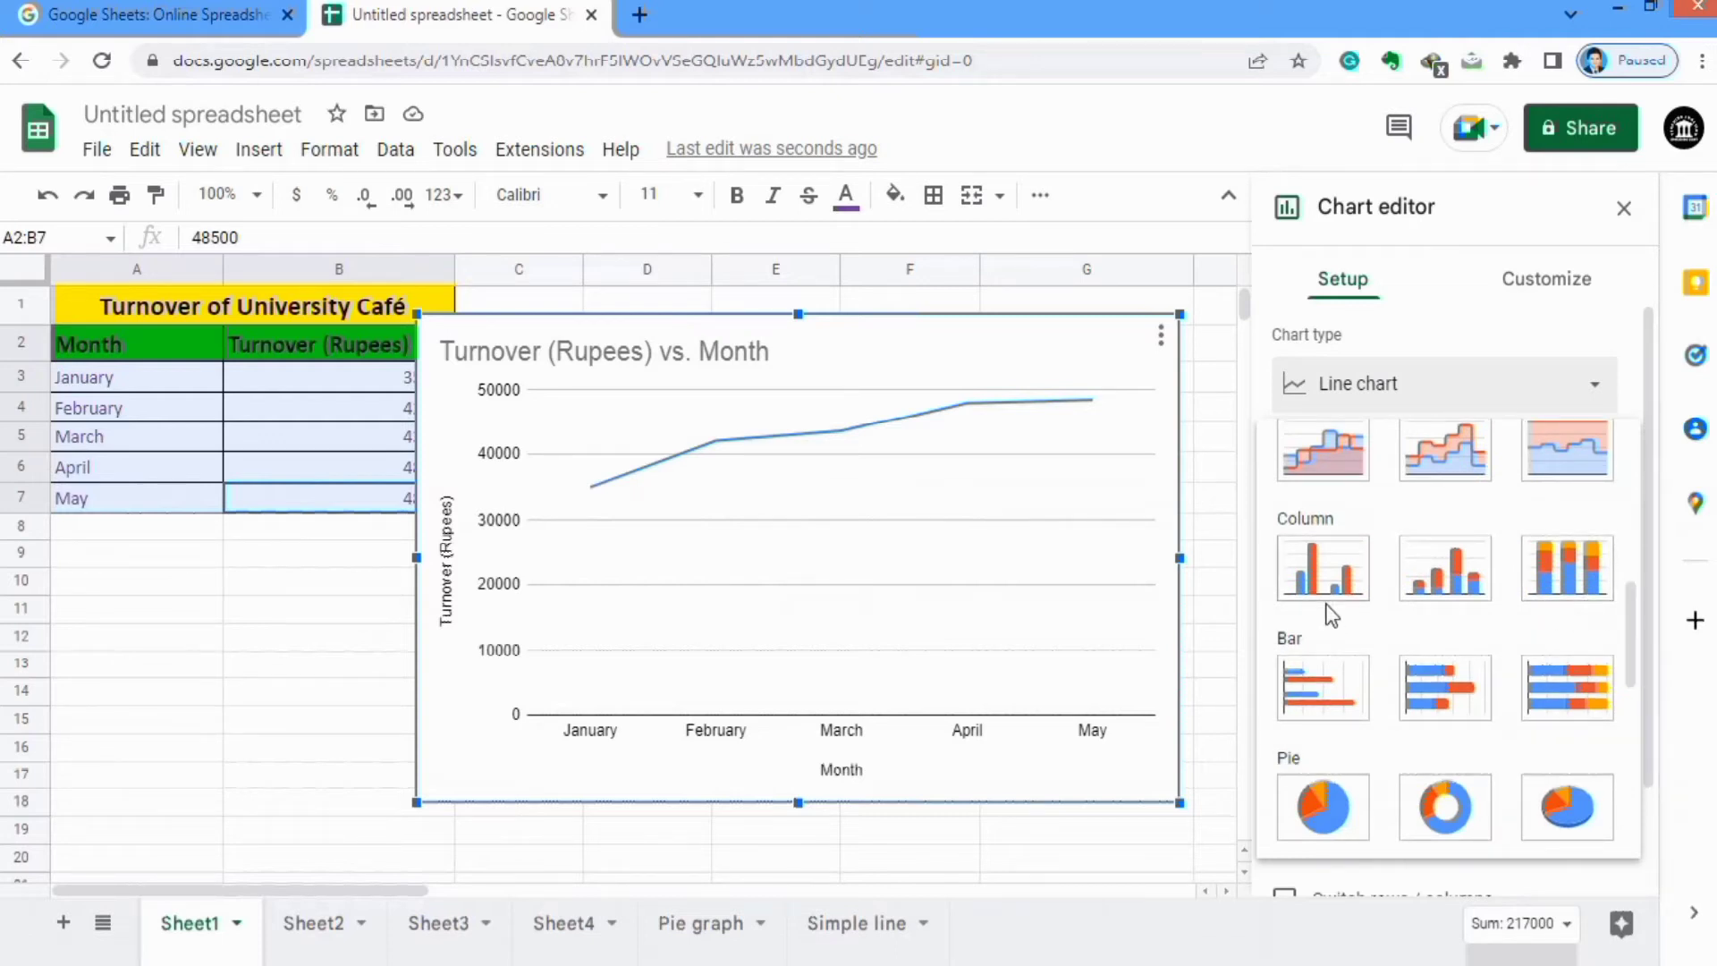
left_click(1322, 568)
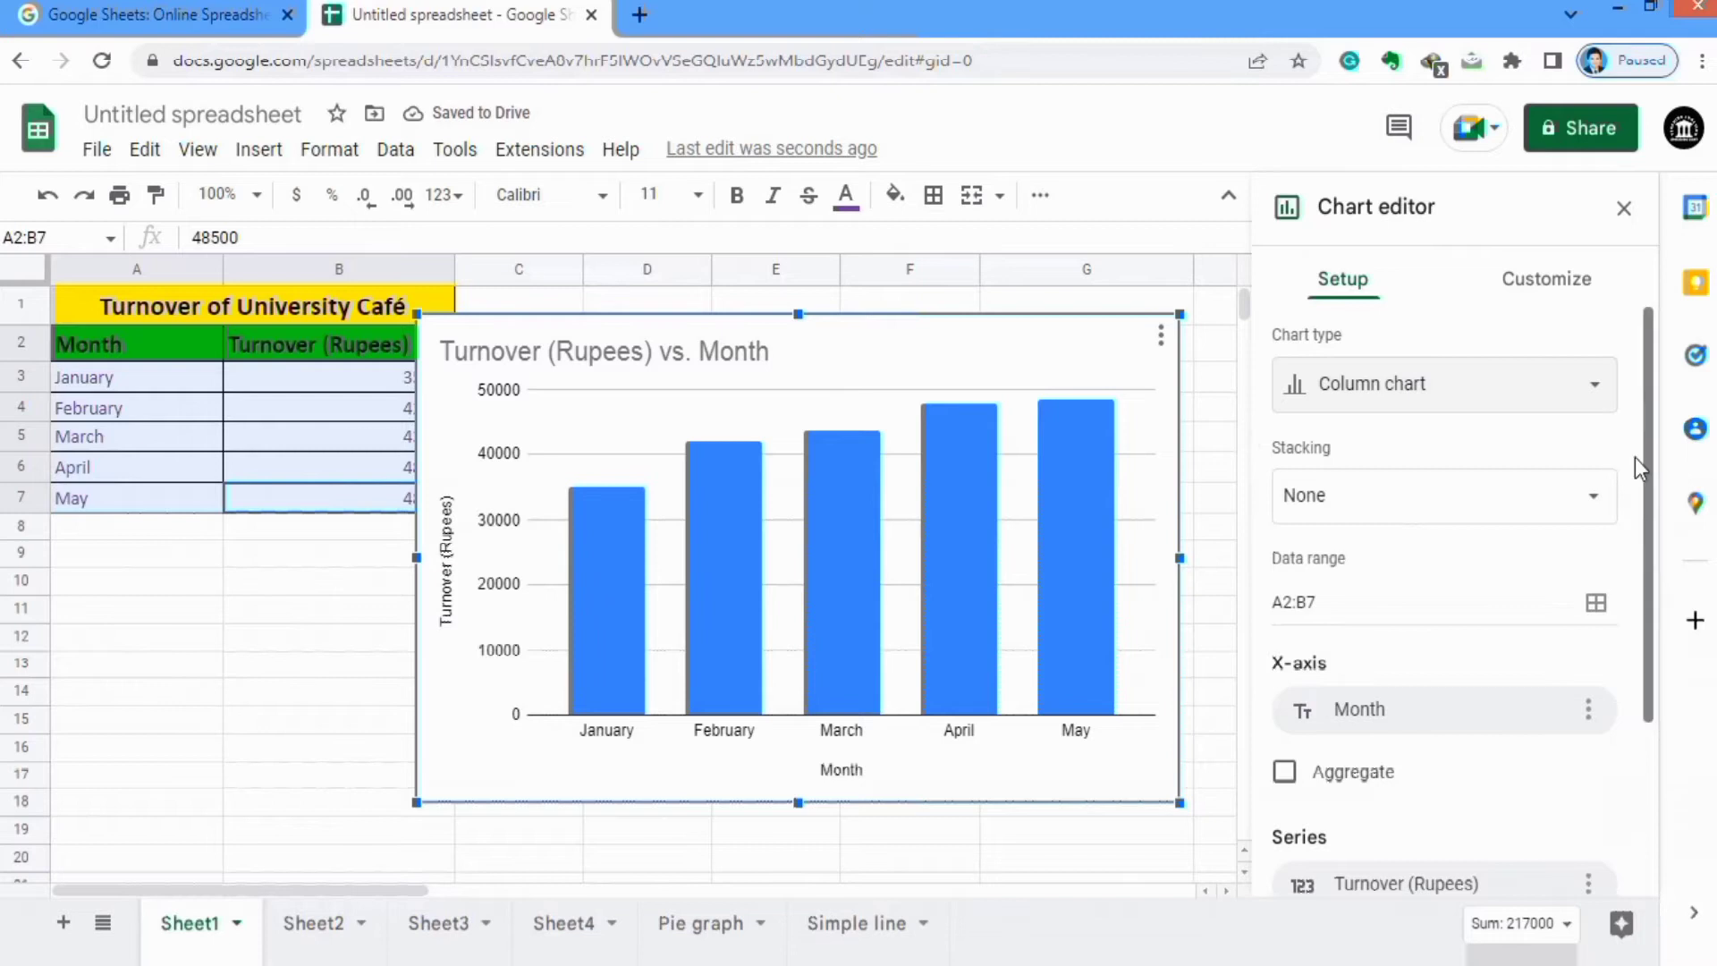
Review the chart's data range, axis and series settings, and open its Chart style customization options
left_click_drag(1654, 410, 1653, 567)
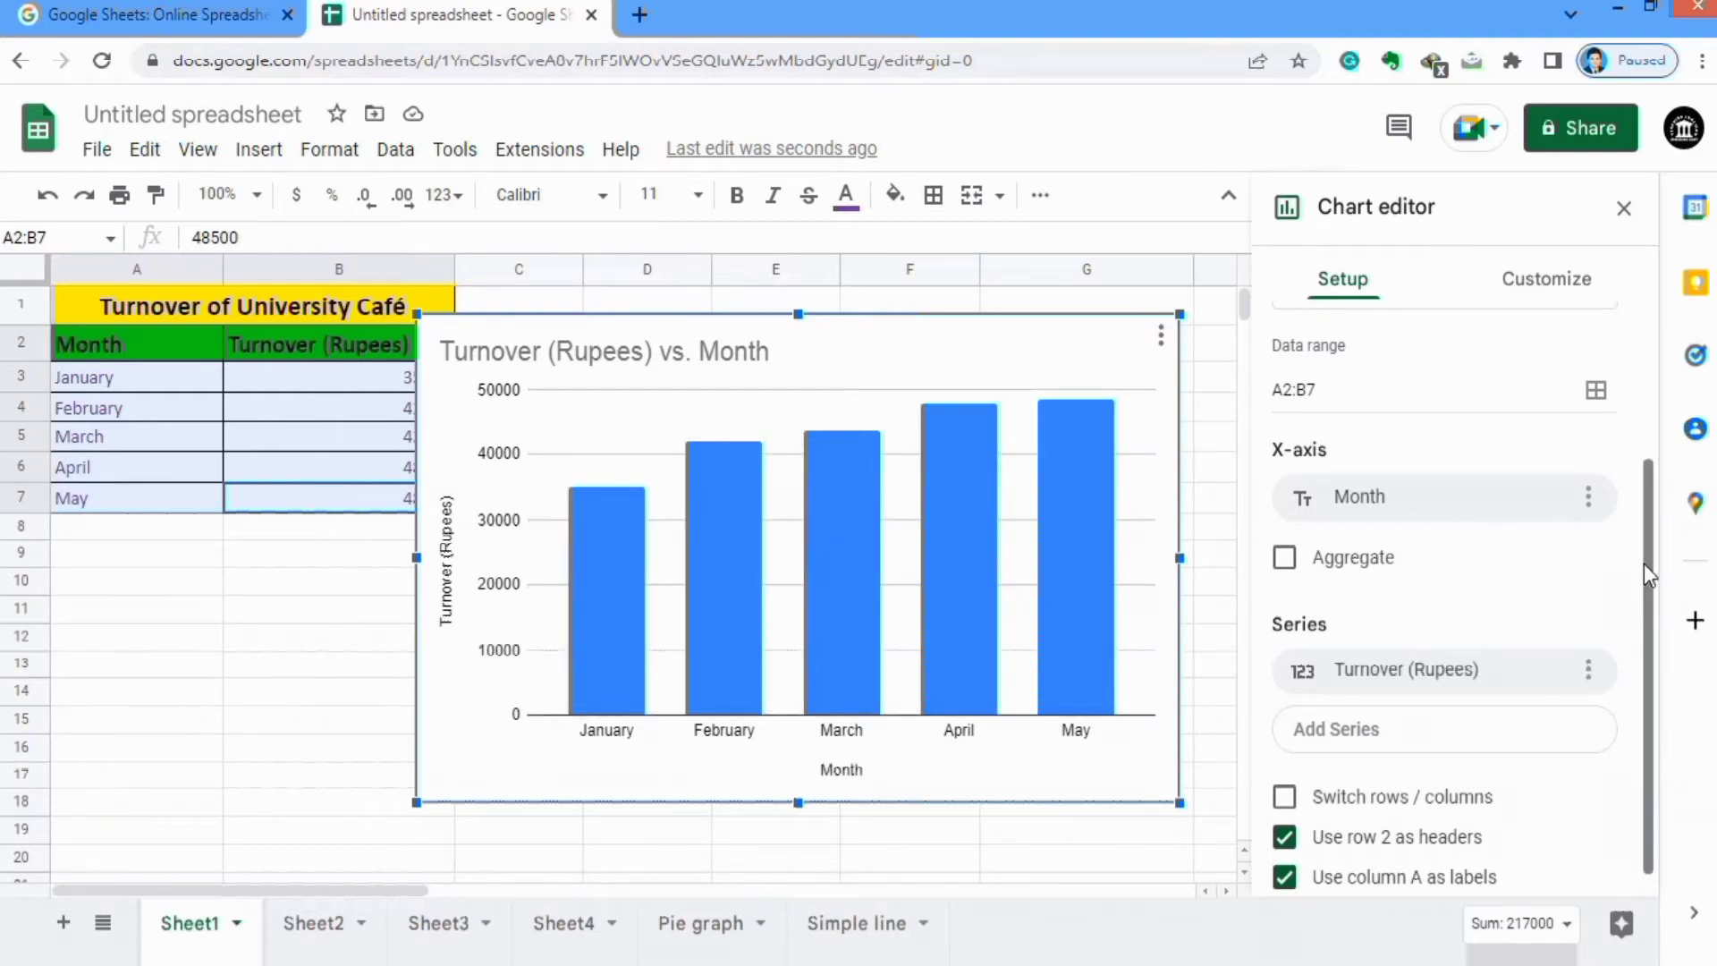
left_click_drag(1645, 567, 1650, 621)
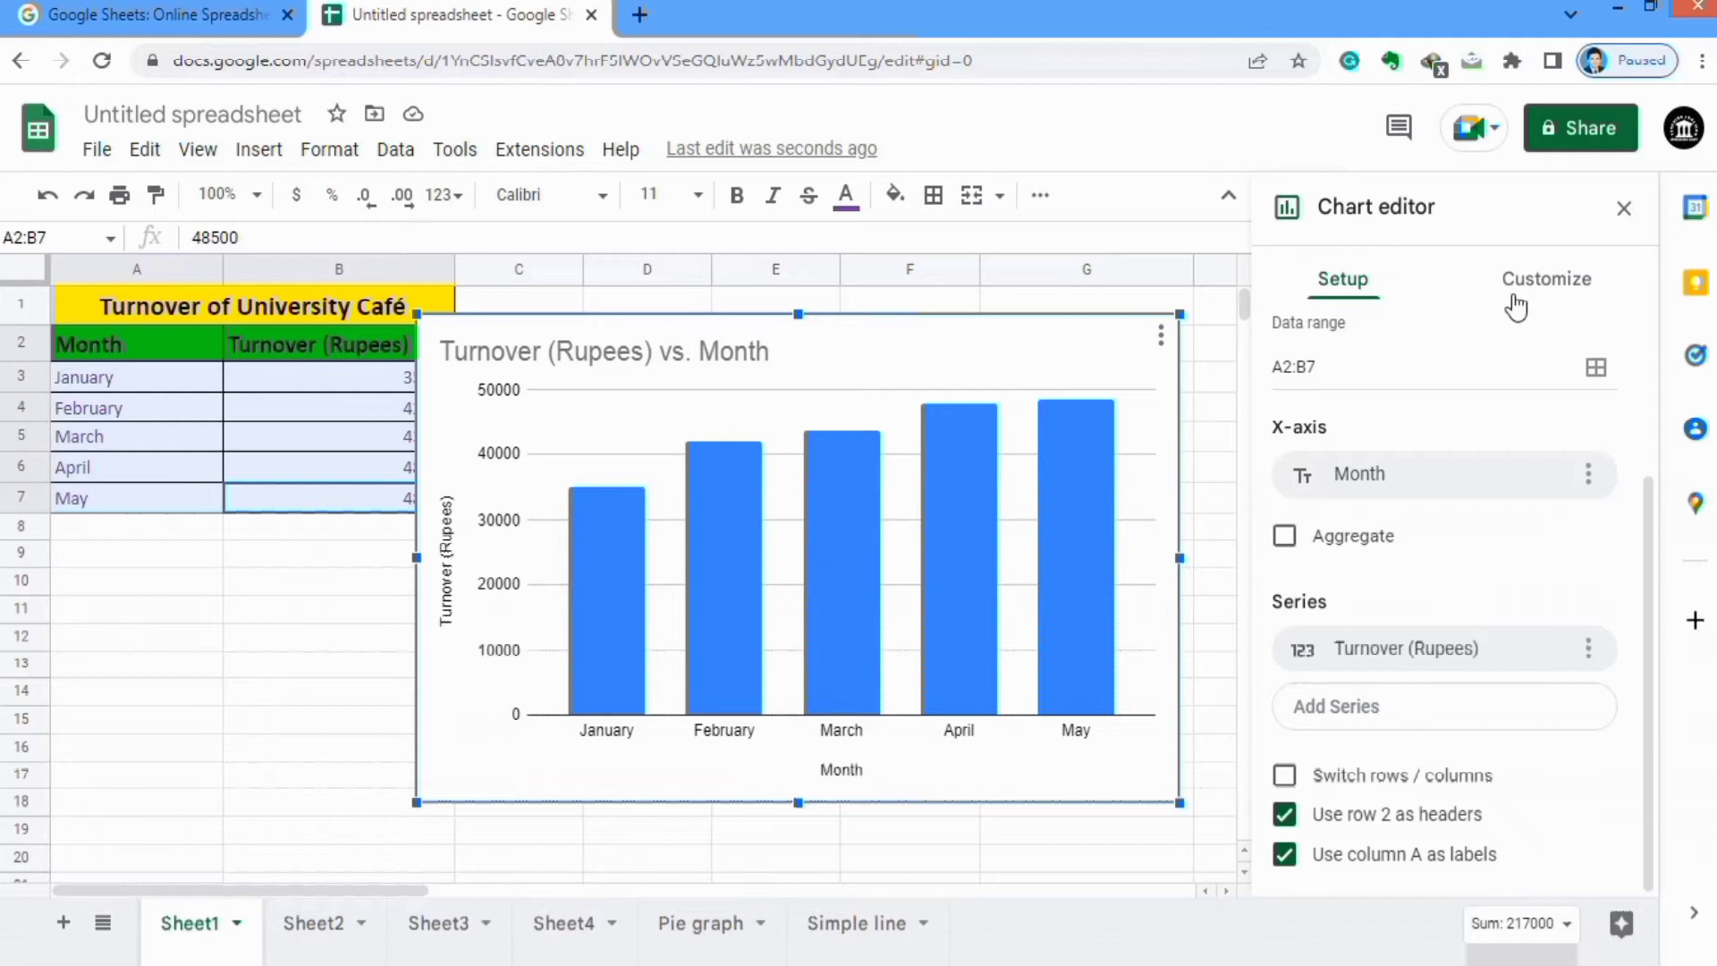
left_click(1547, 285)
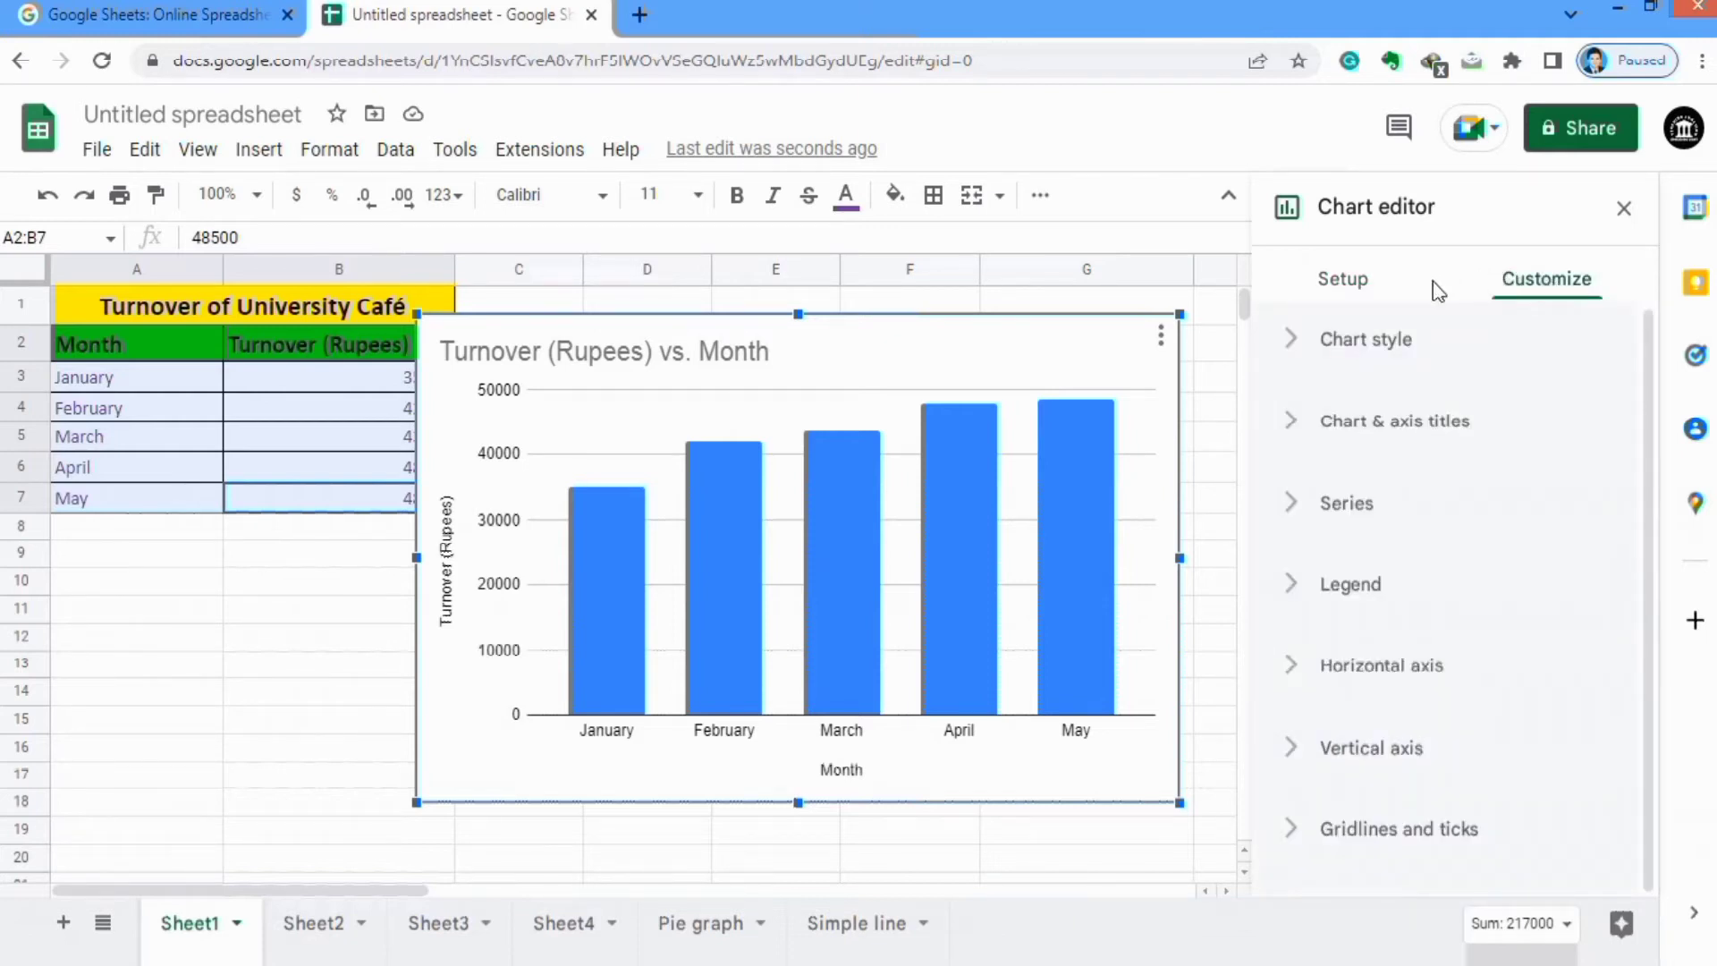
left_click(1377, 351)
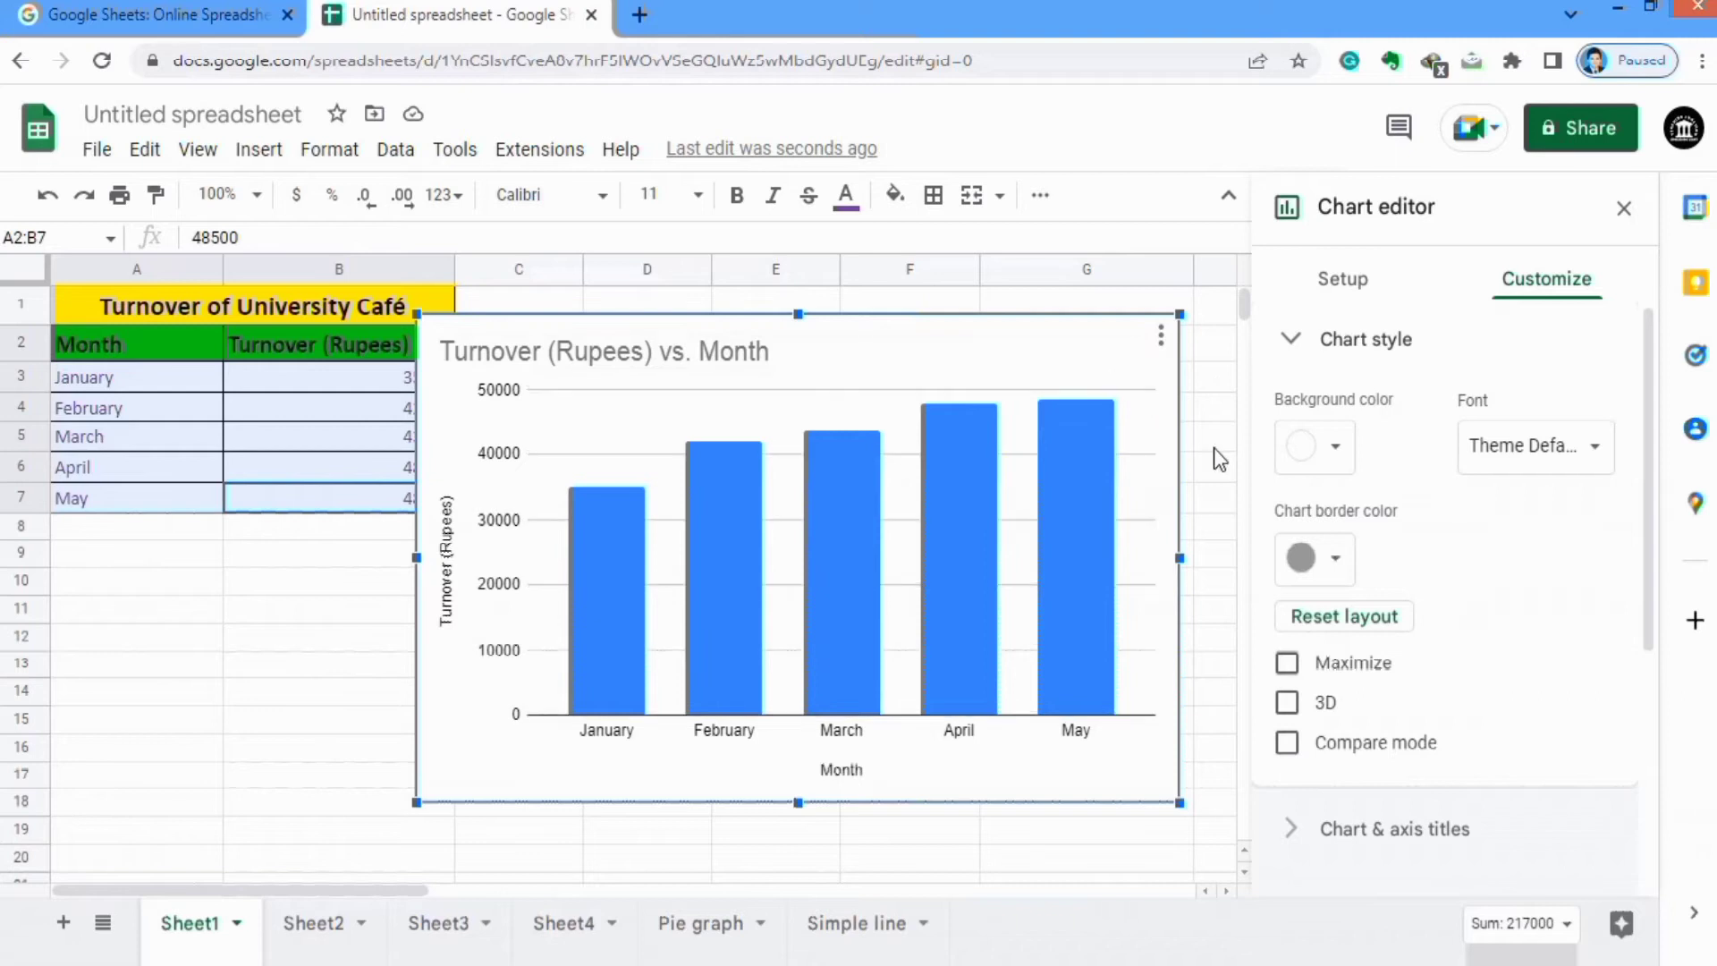
Try an orange-red background color on the chart and set the background back to white
left_click(1339, 459)
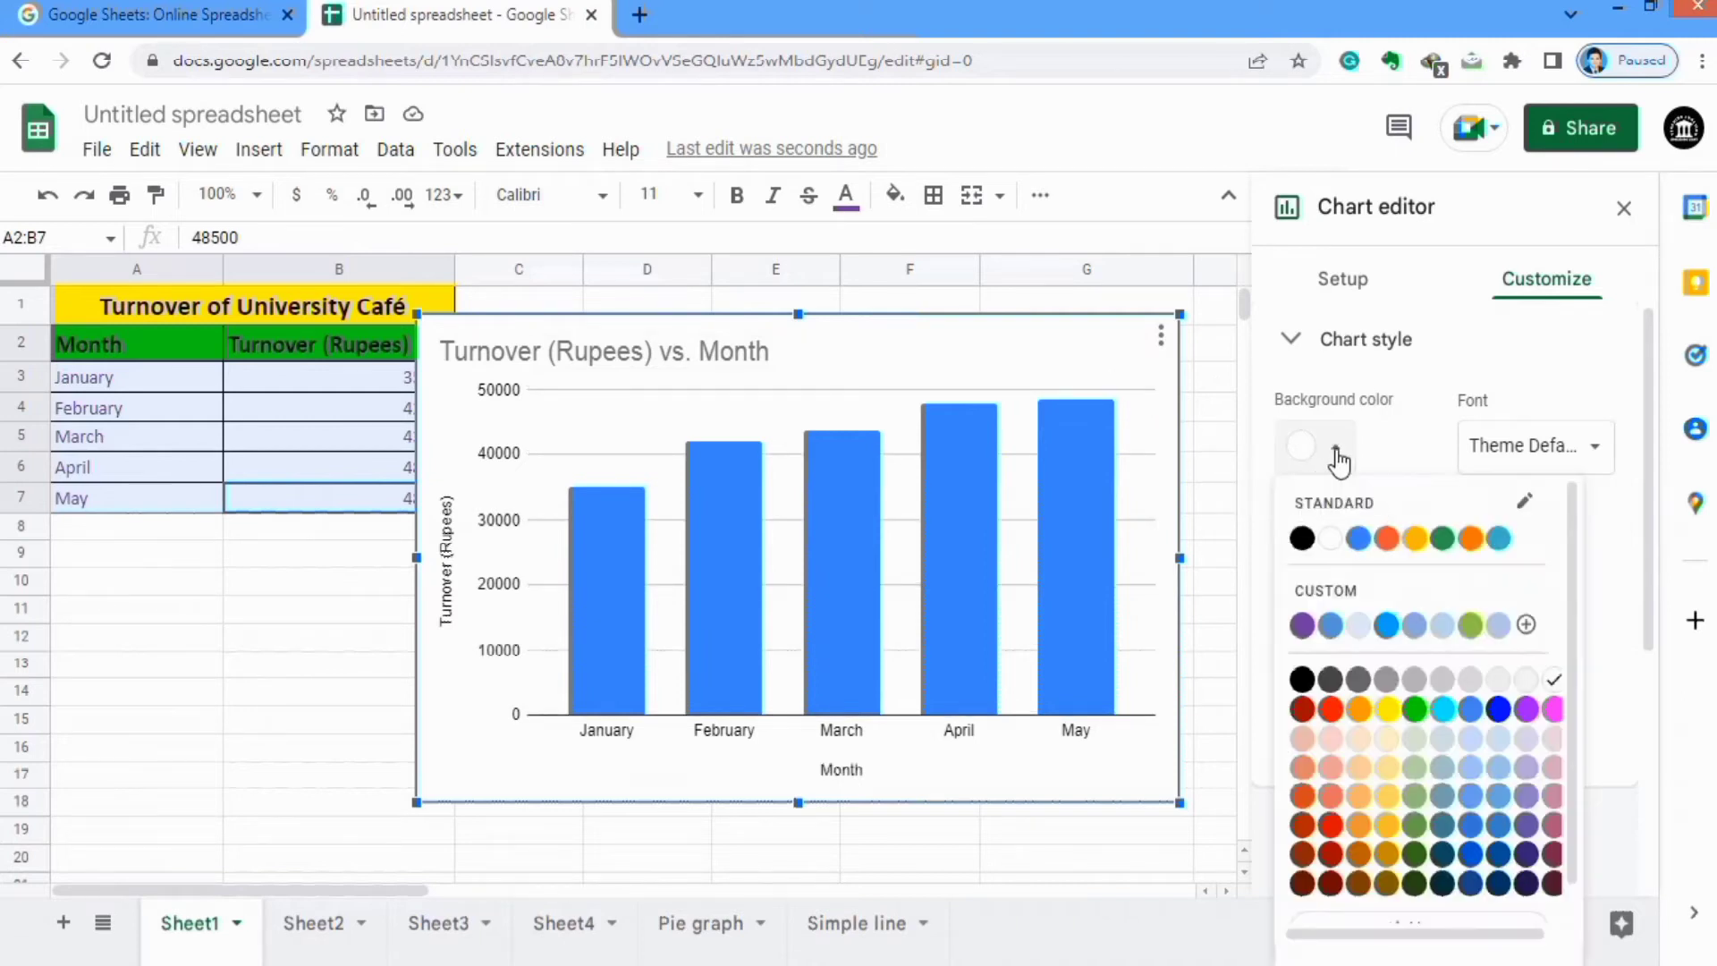
left_click(1387, 539)
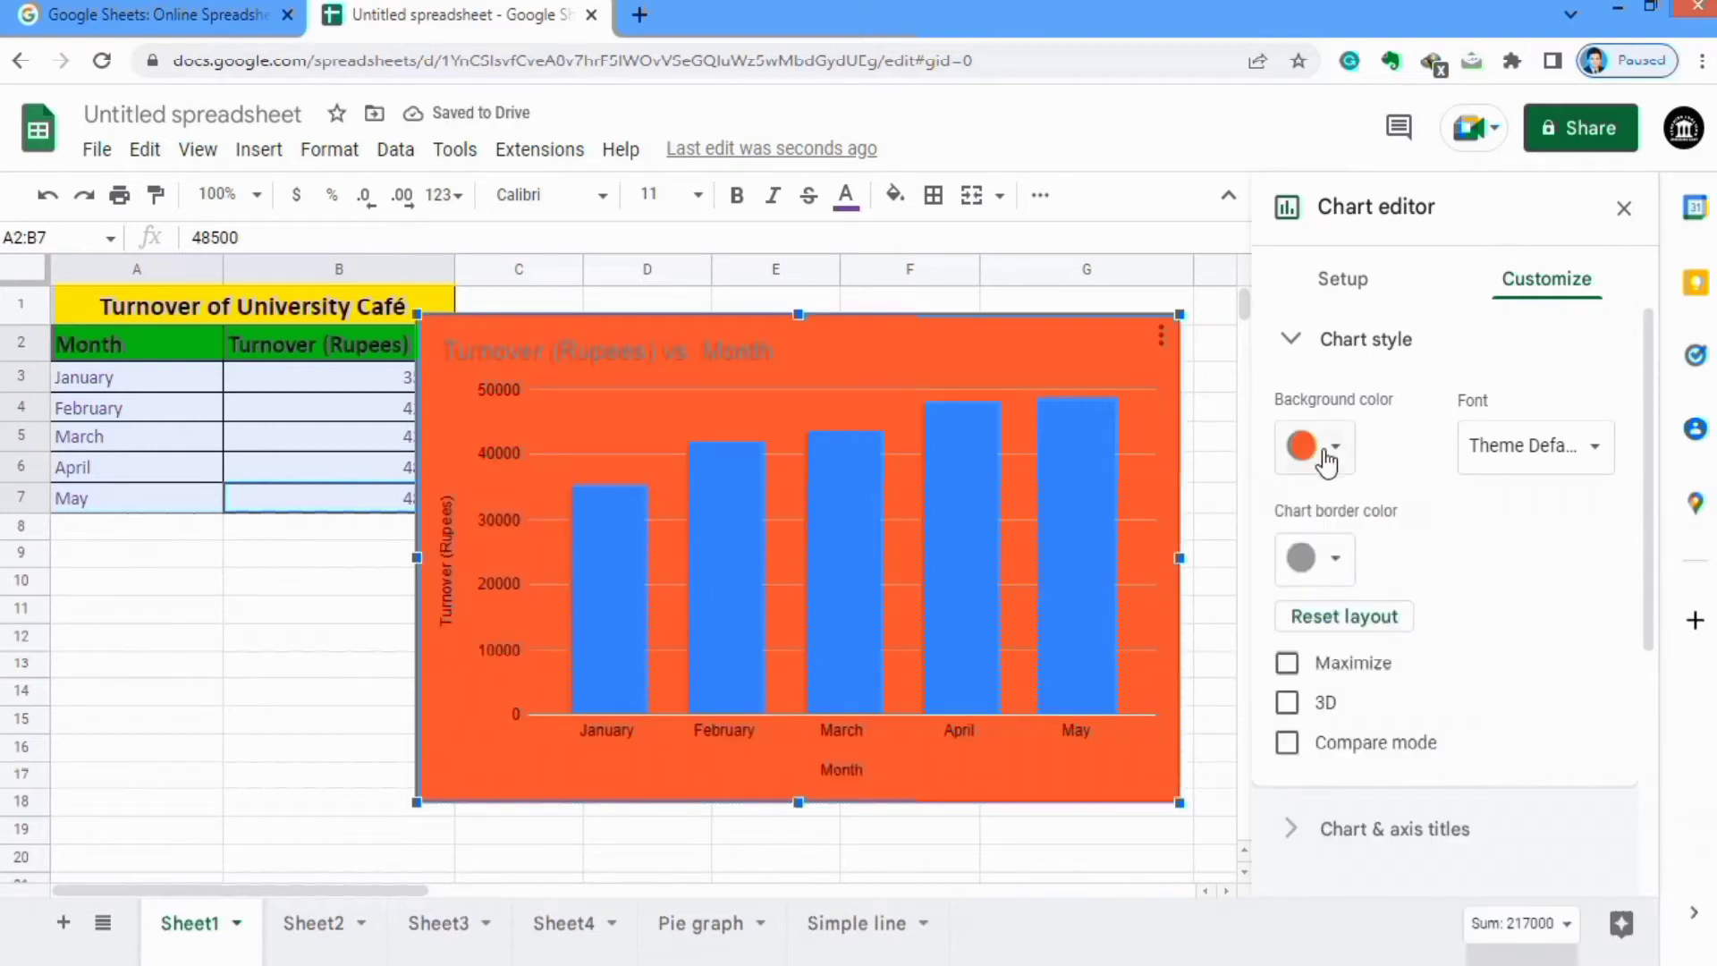
left_click(1344, 460)
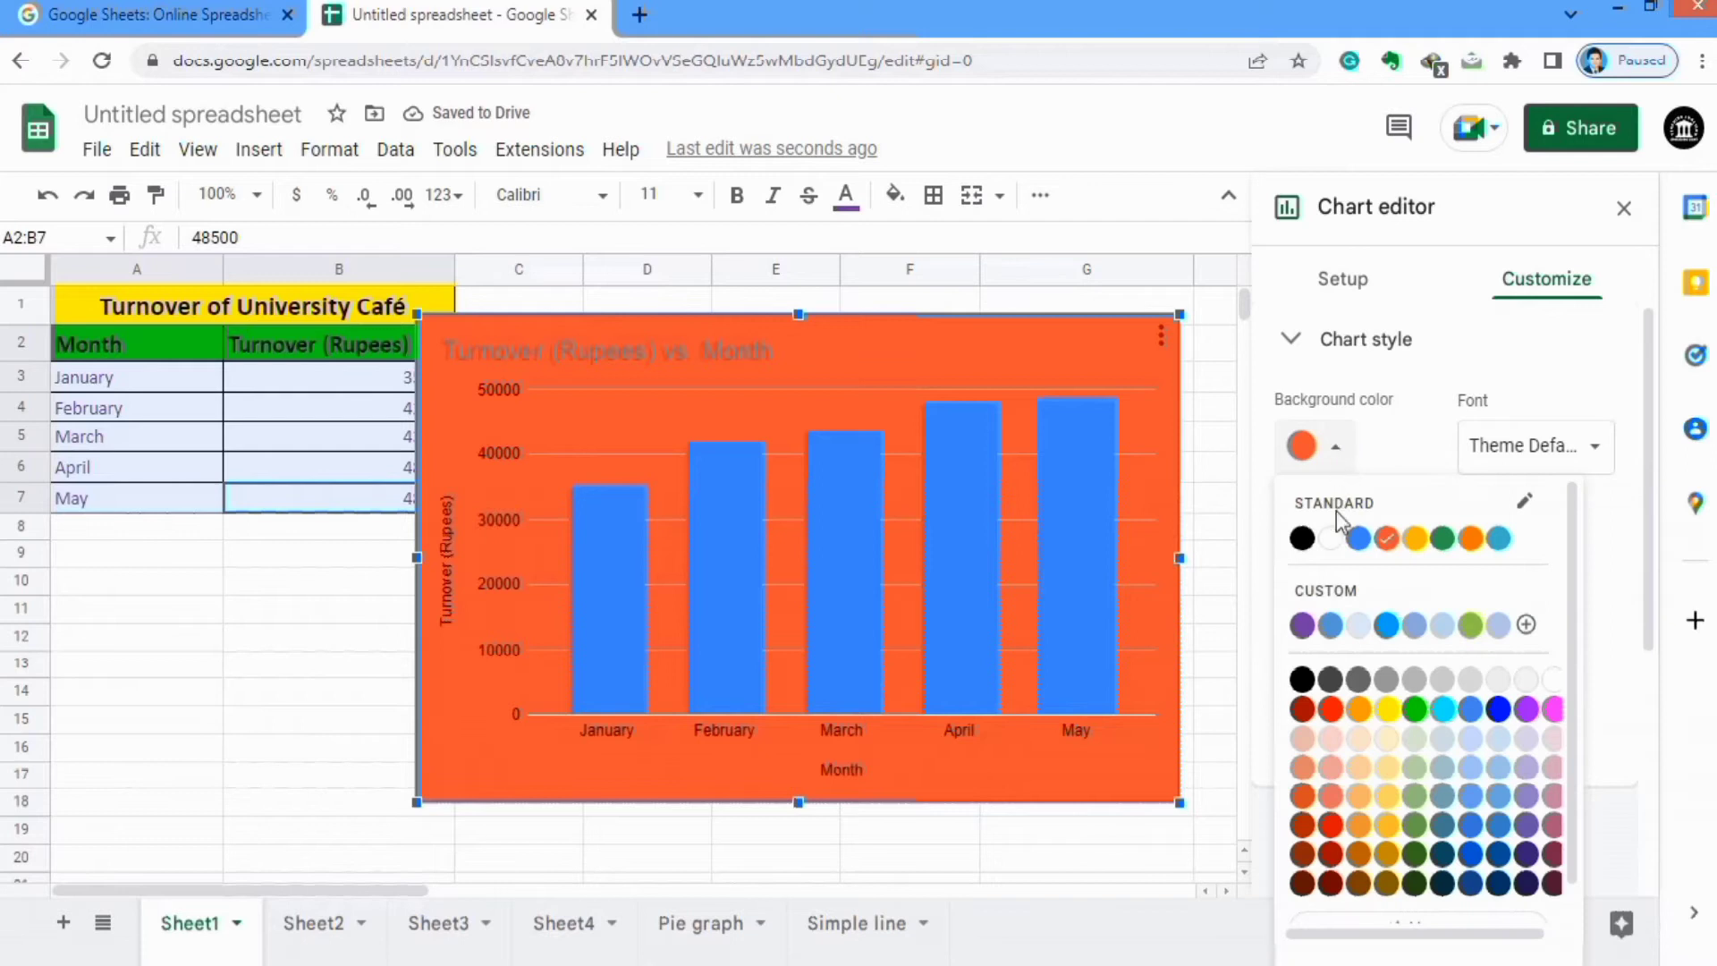
left_click(1331, 539)
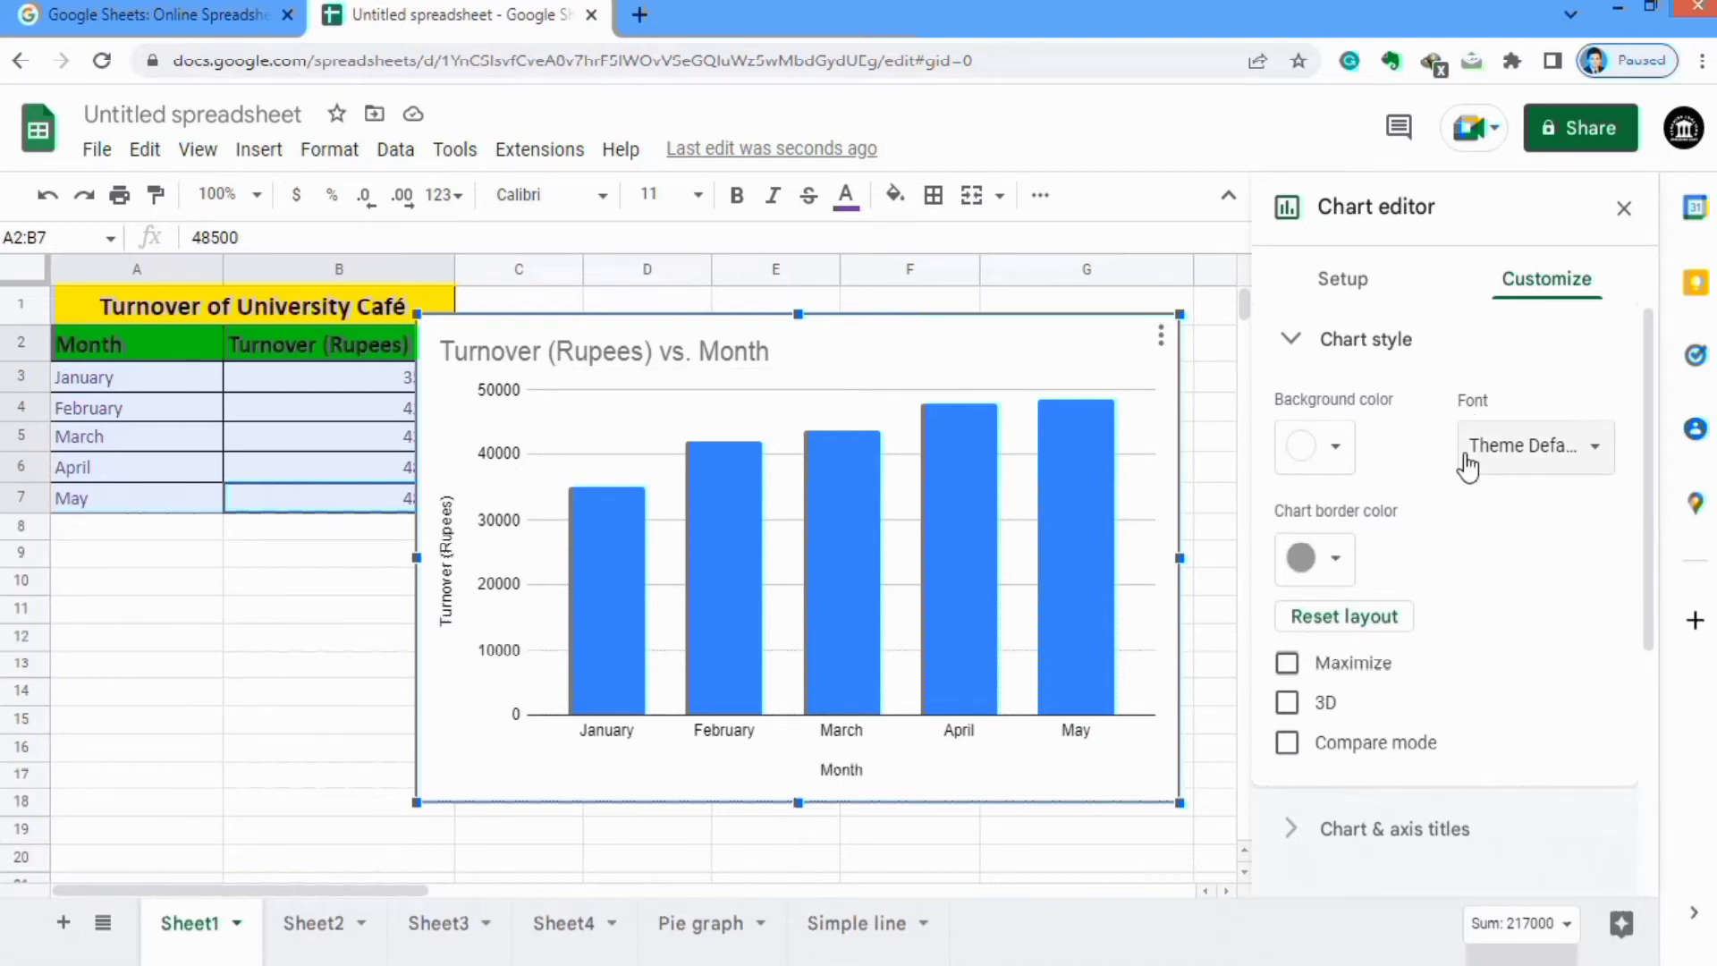
Set the chart font to Arial and the chart border color to black
left_click(1601, 463)
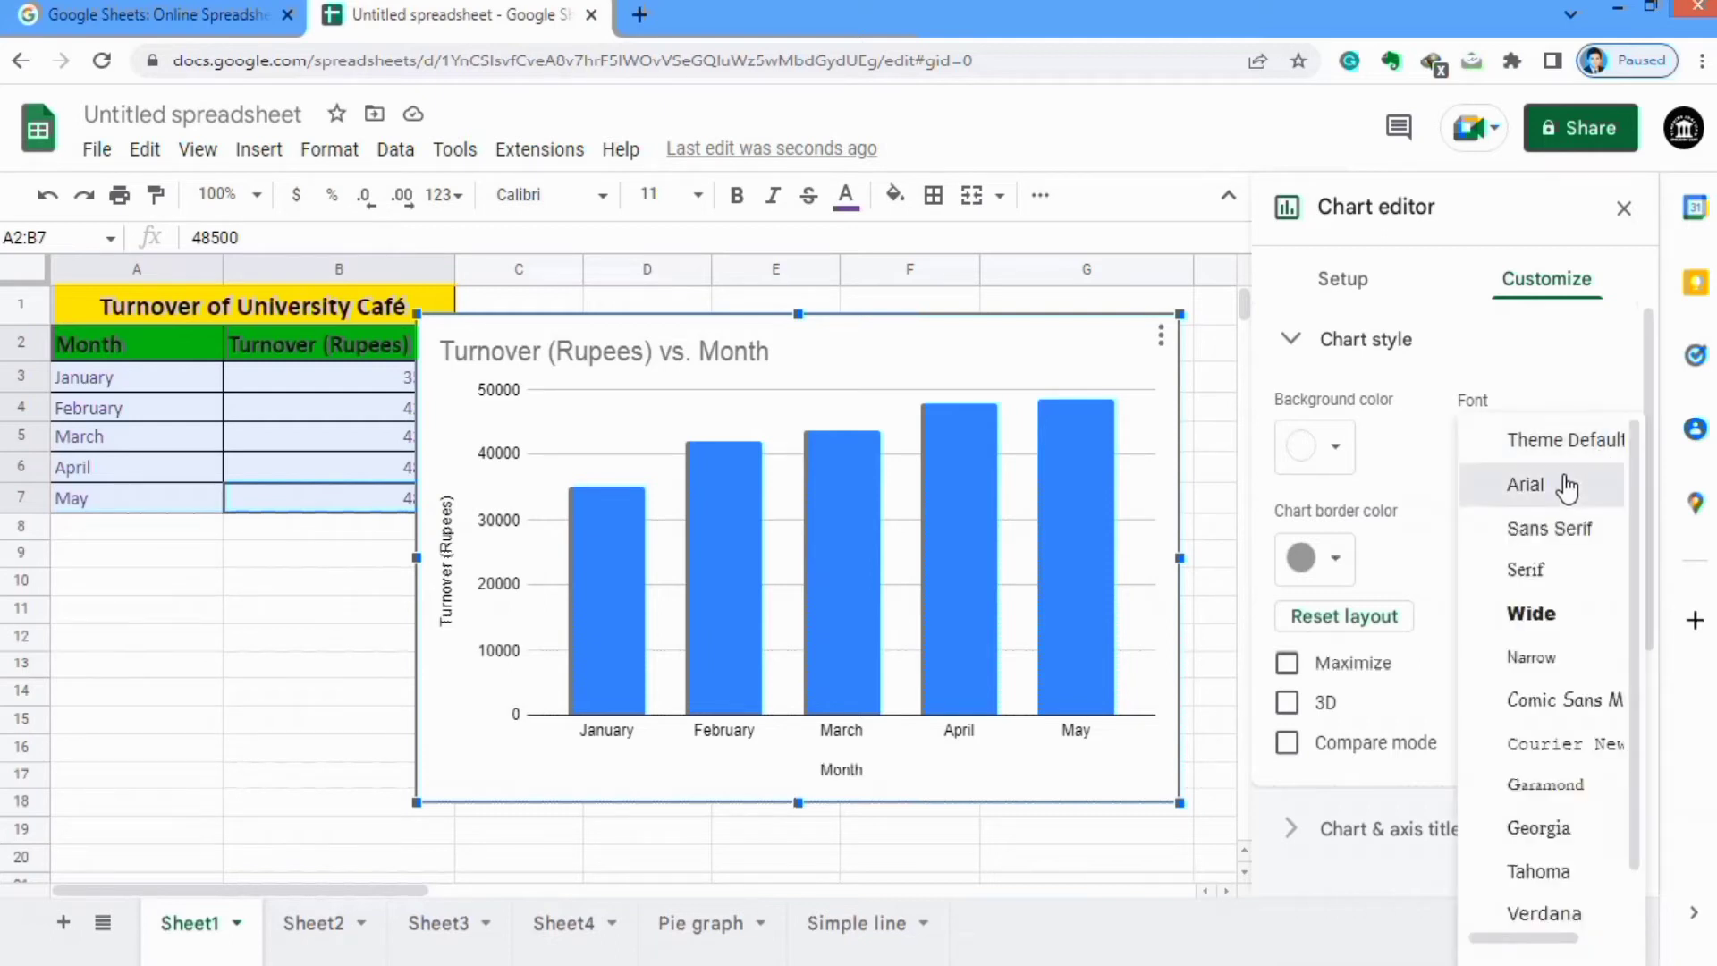
left_click(1569, 485)
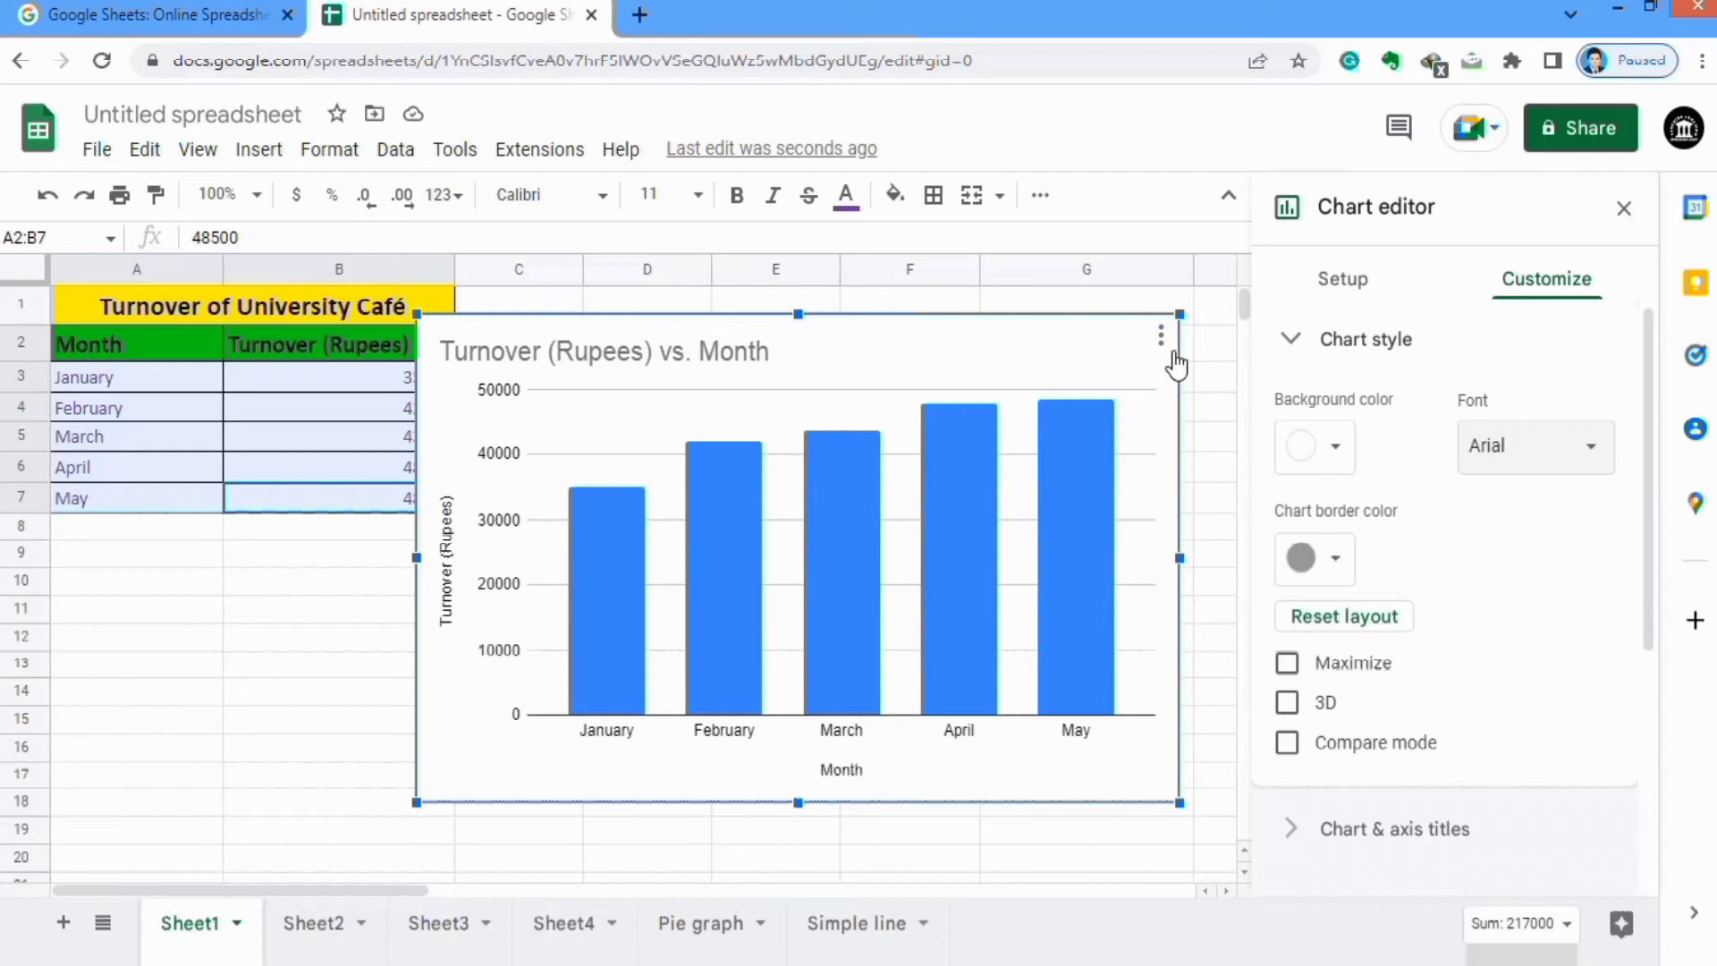
left_click(1339, 561)
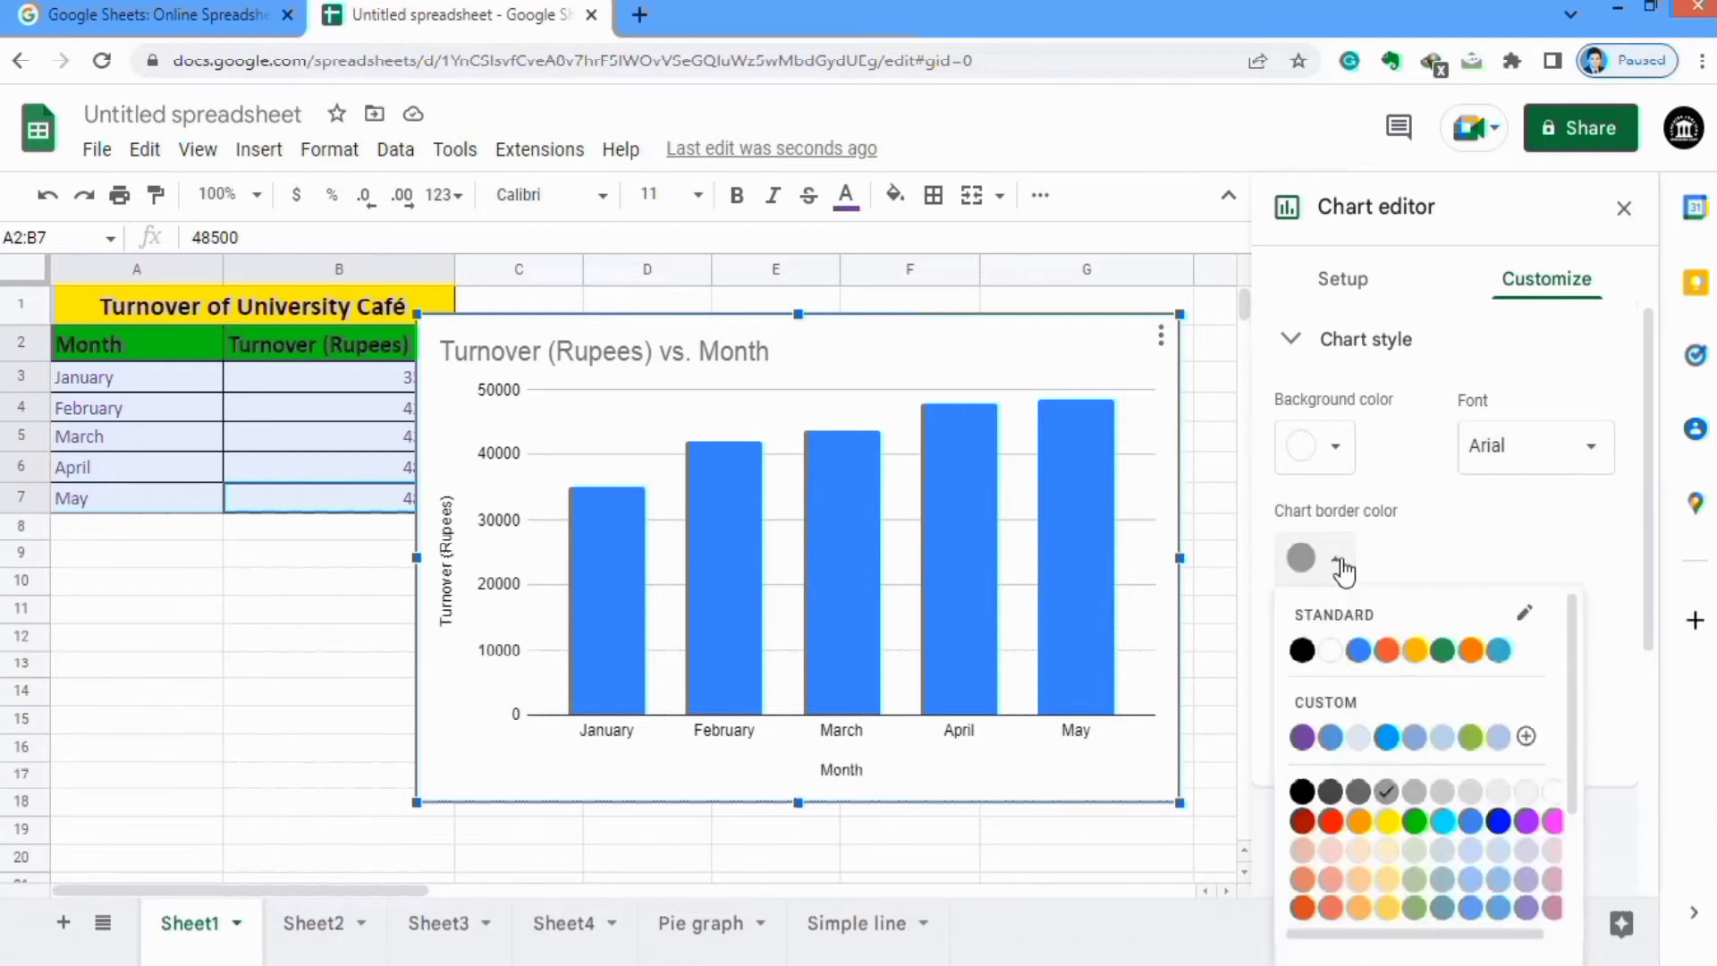
left_click(1303, 651)
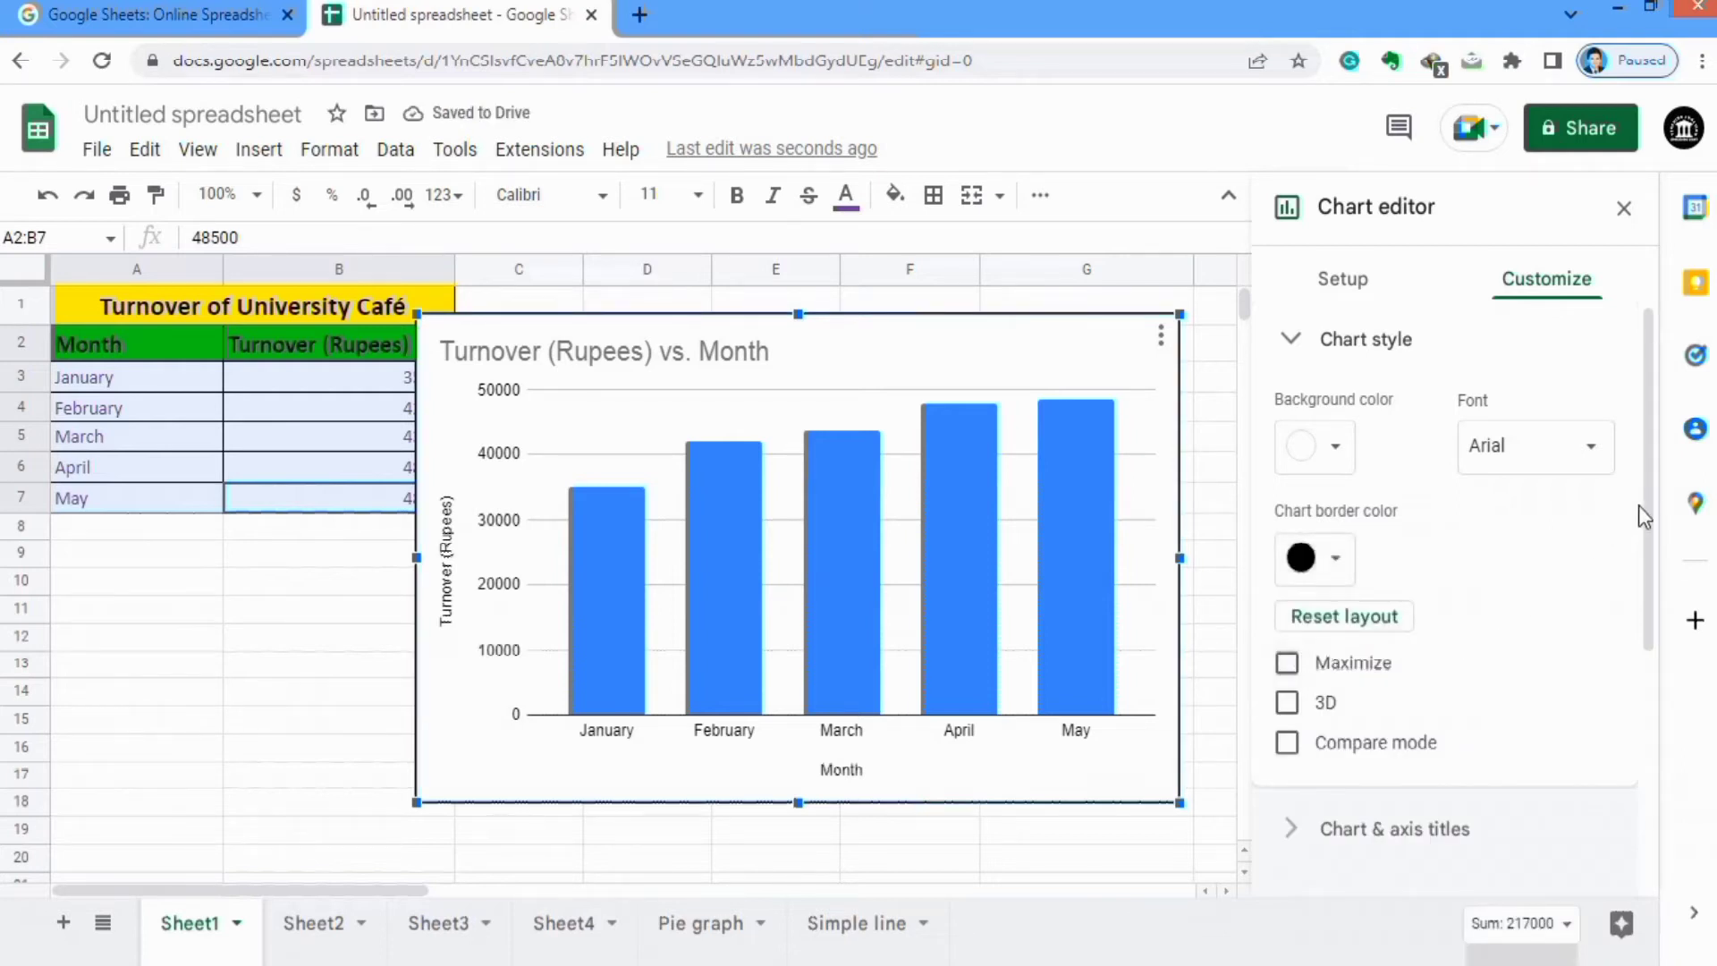
Try the 3D and Maximize options on the chart, switching each one off again
left_click_drag(1648, 518, 1653, 596)
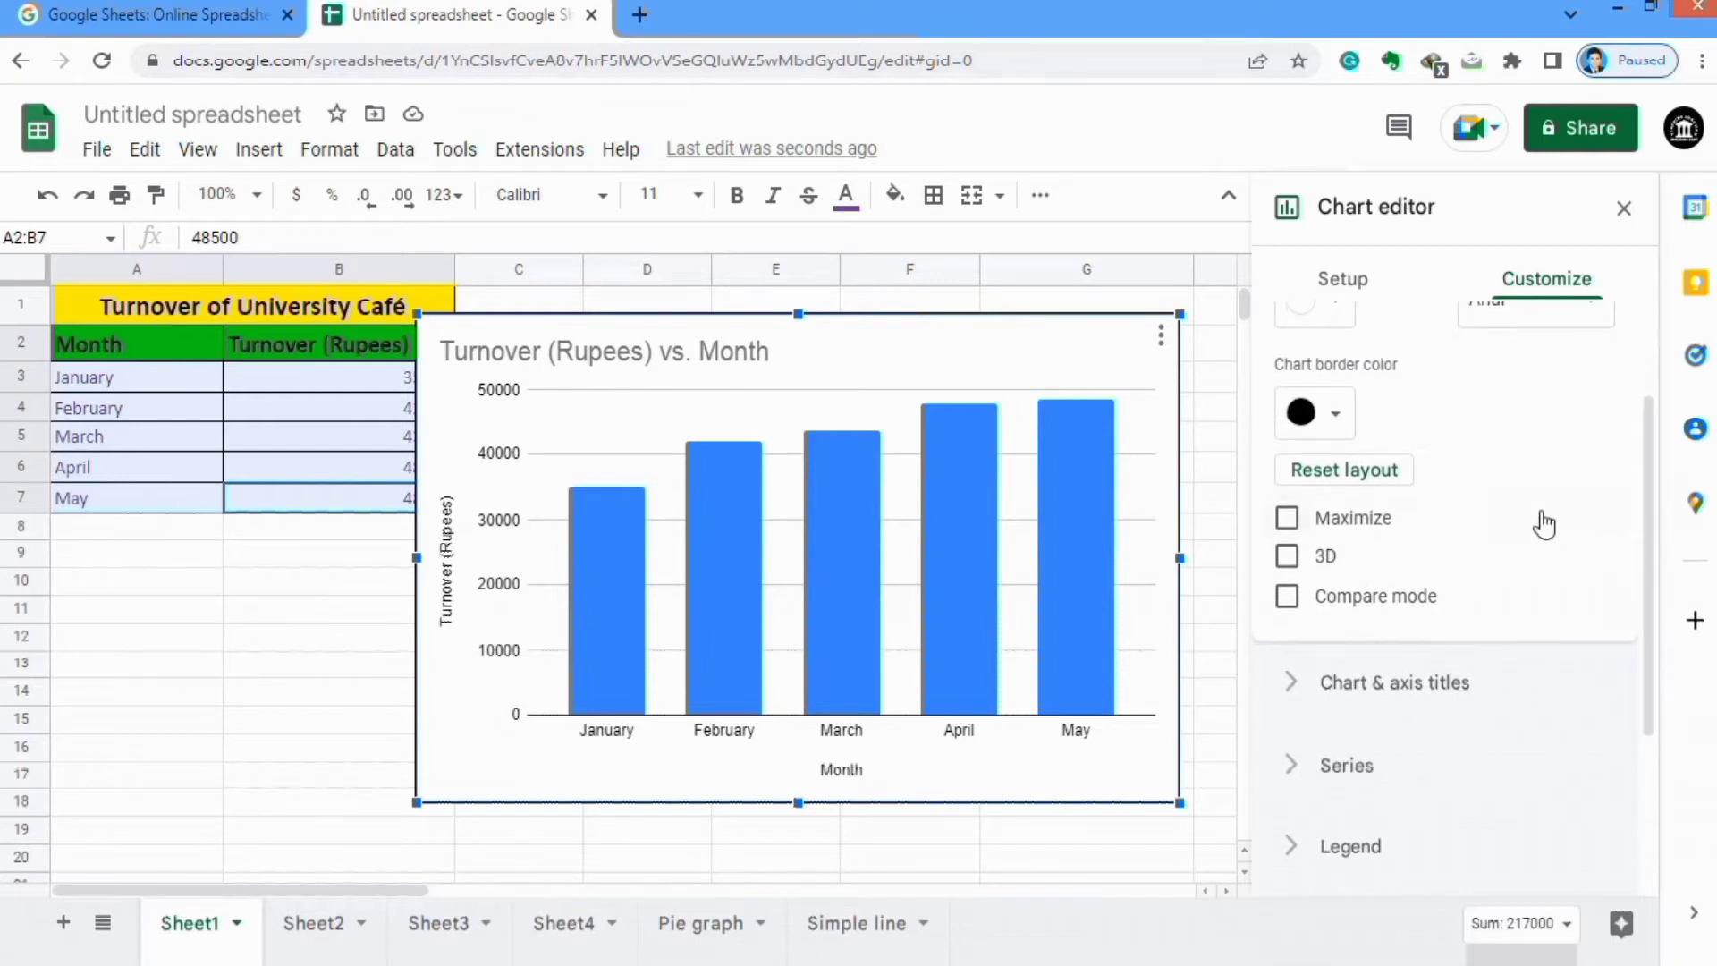
left_click(1287, 561)
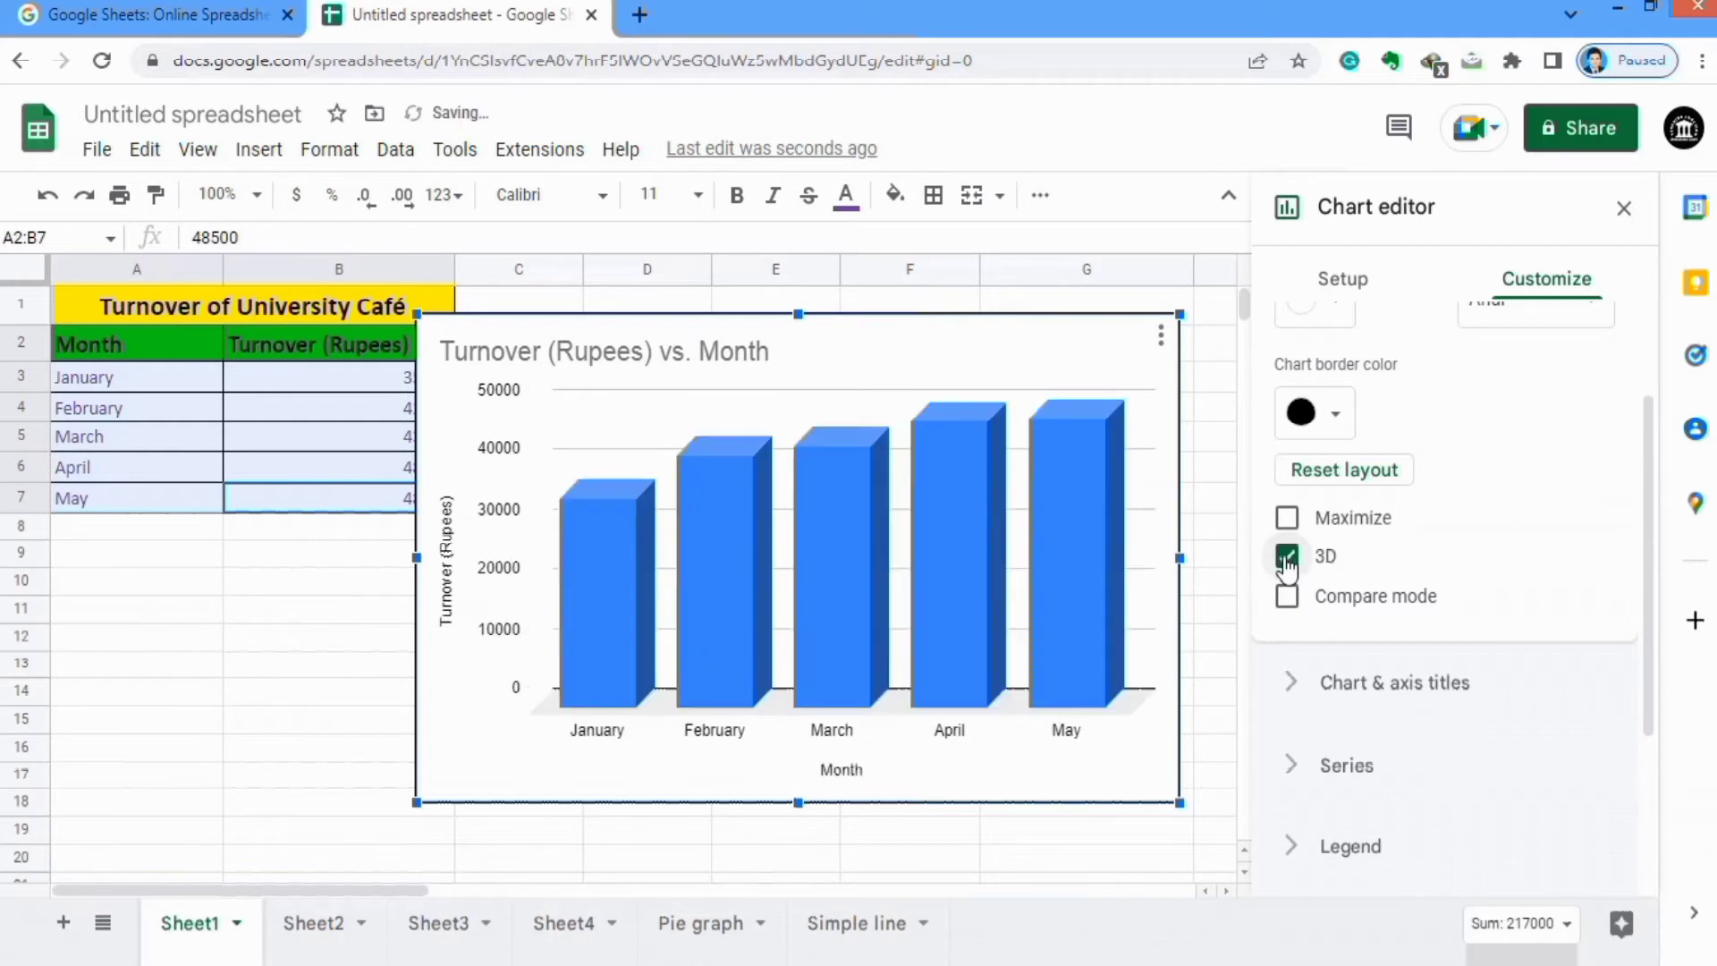
left_click(1287, 562)
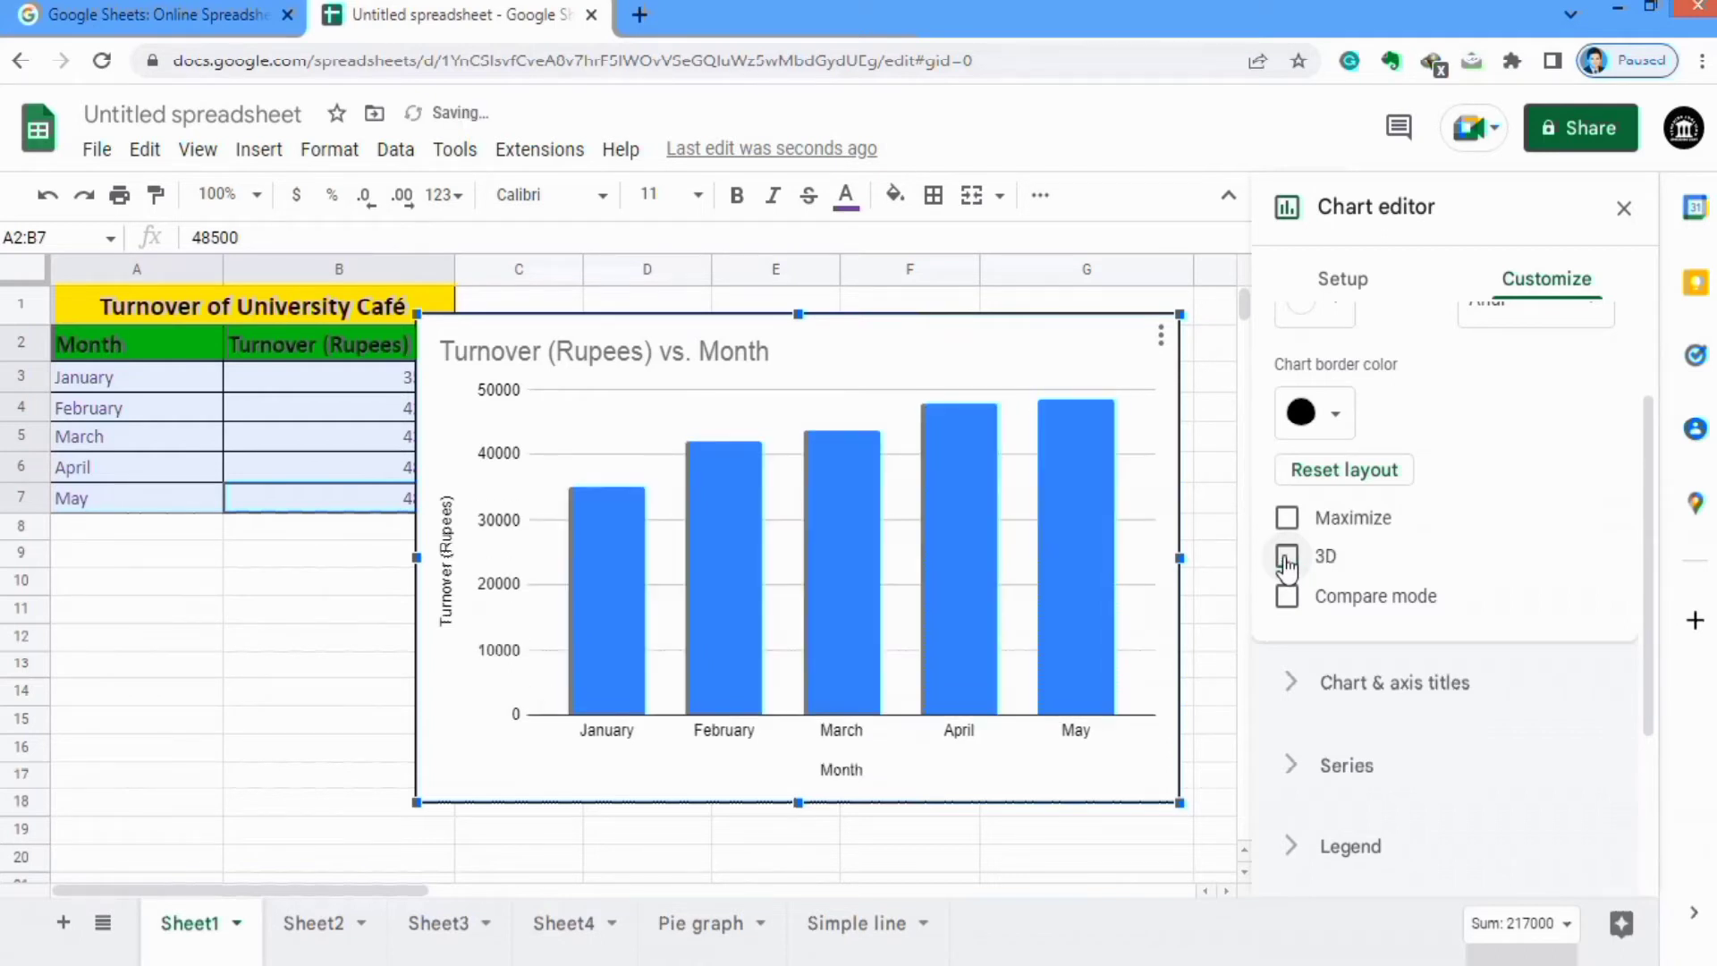
left_click(1287, 519)
left_click(1287, 518)
Change the chart title text to "Turnover of University Cafe"
left_click_drag(1647, 468, 1653, 636)
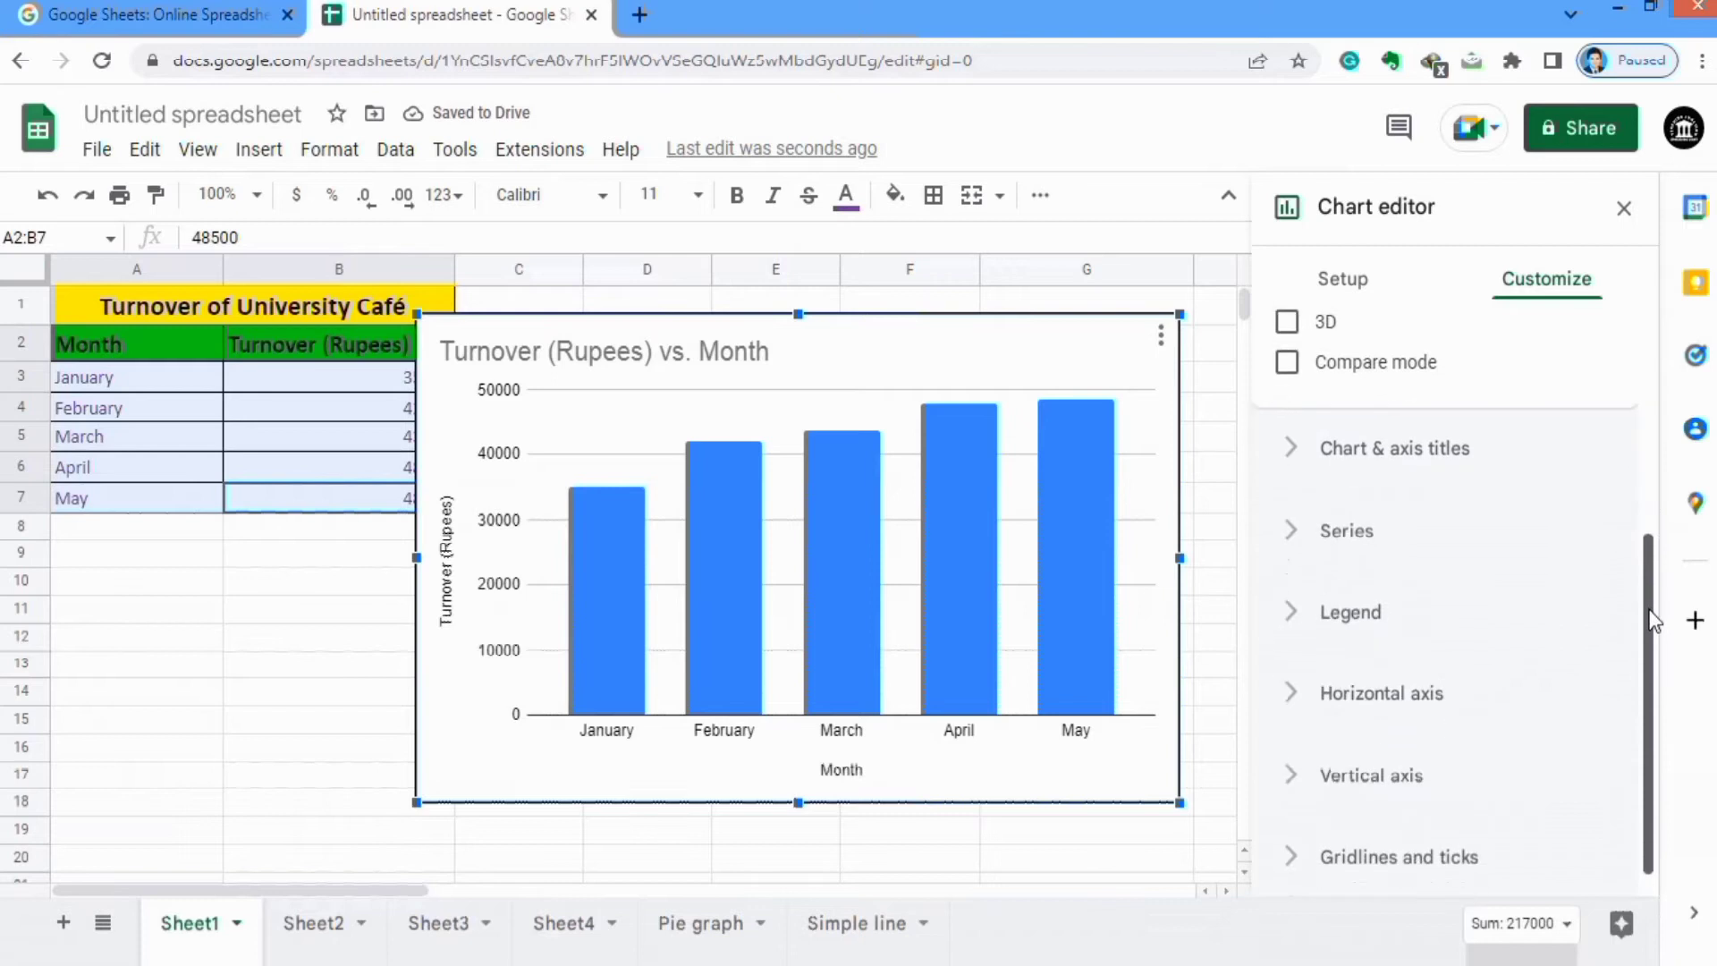
left_click(1424, 447)
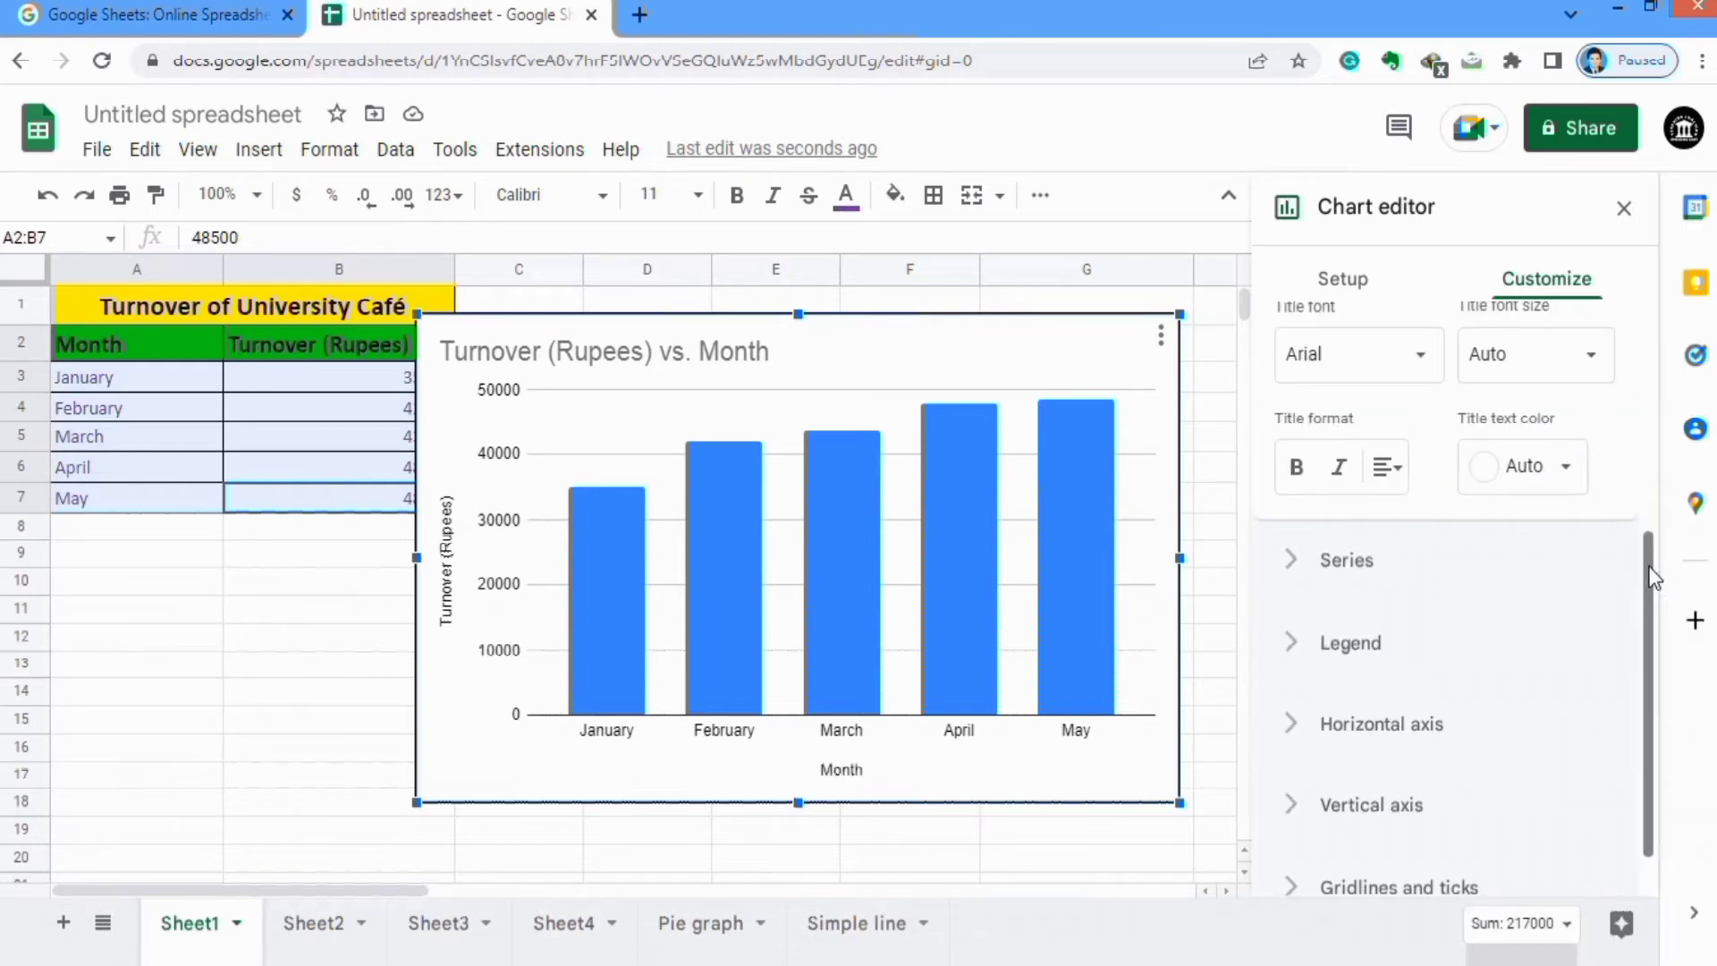
left_click_drag(1656, 575, 1650, 396)
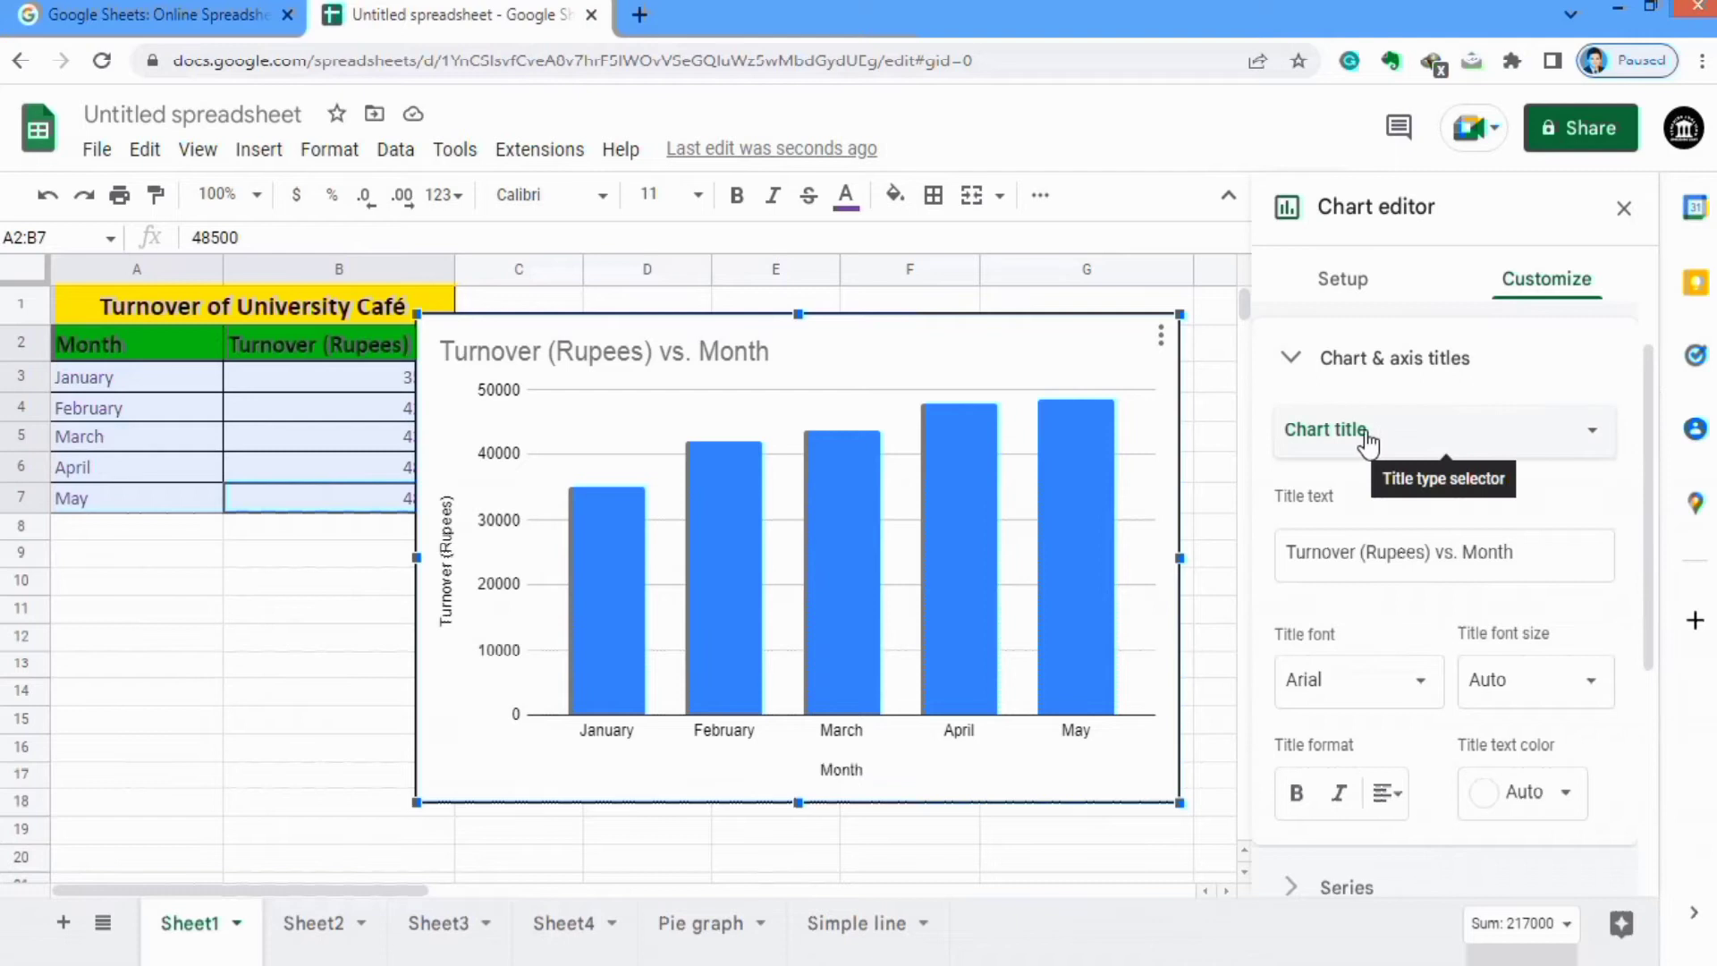
left_click(1596, 439)
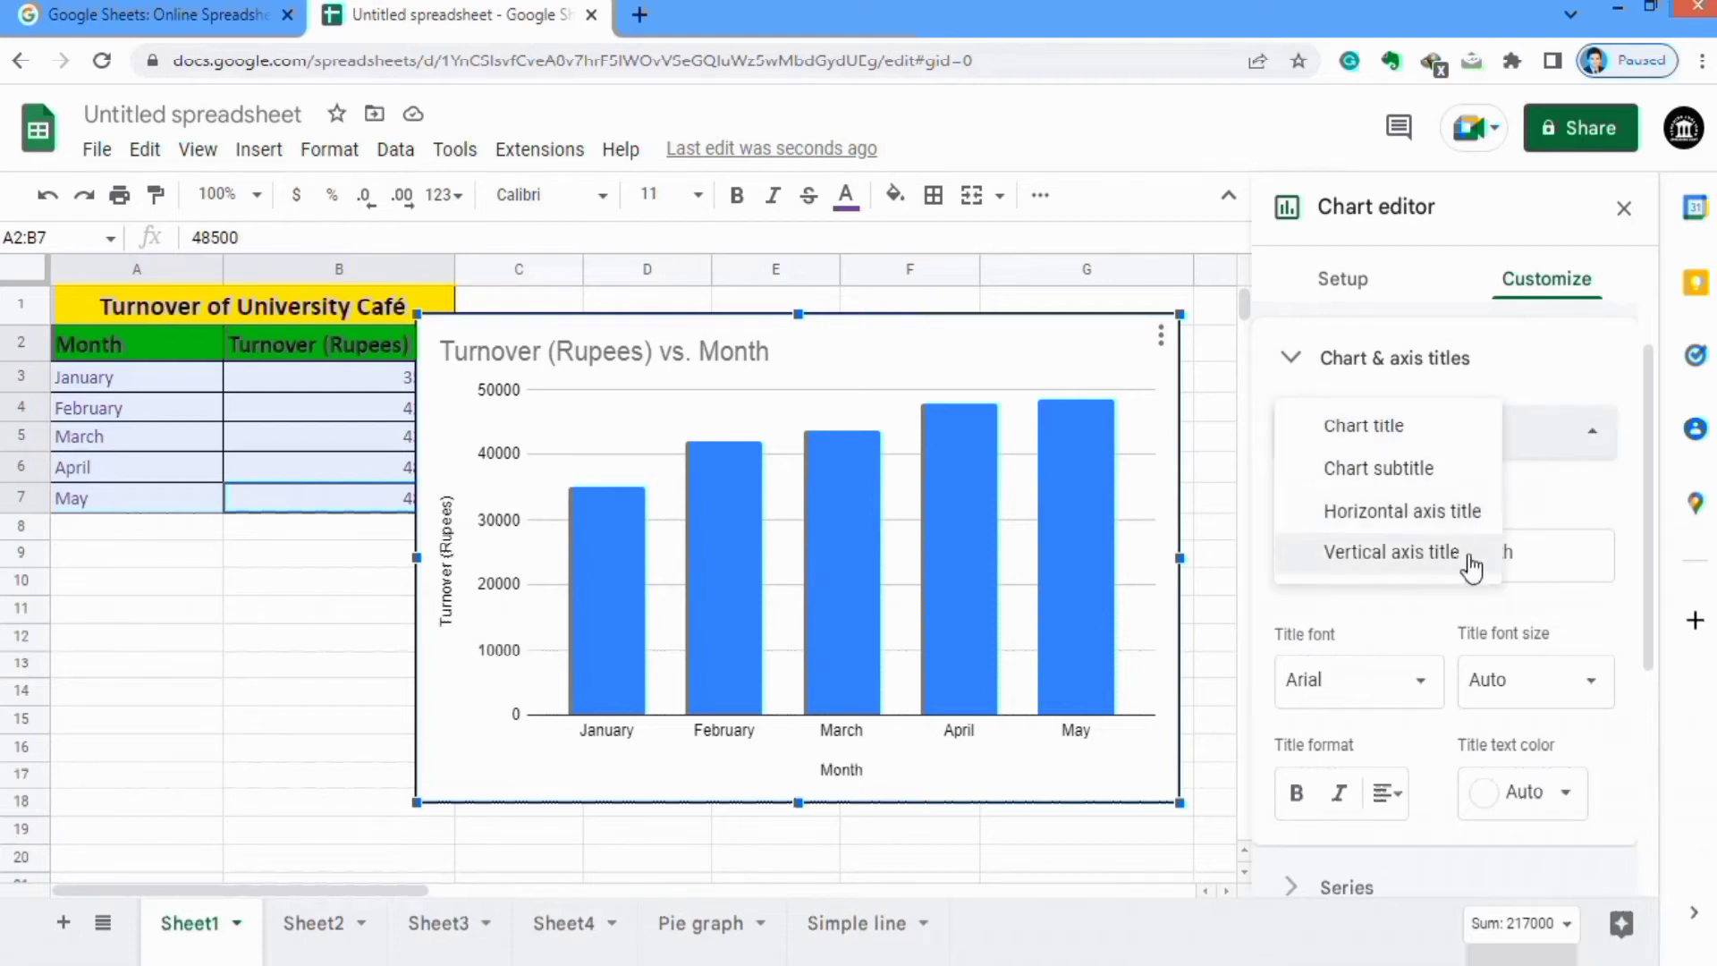
left_click(1389, 429)
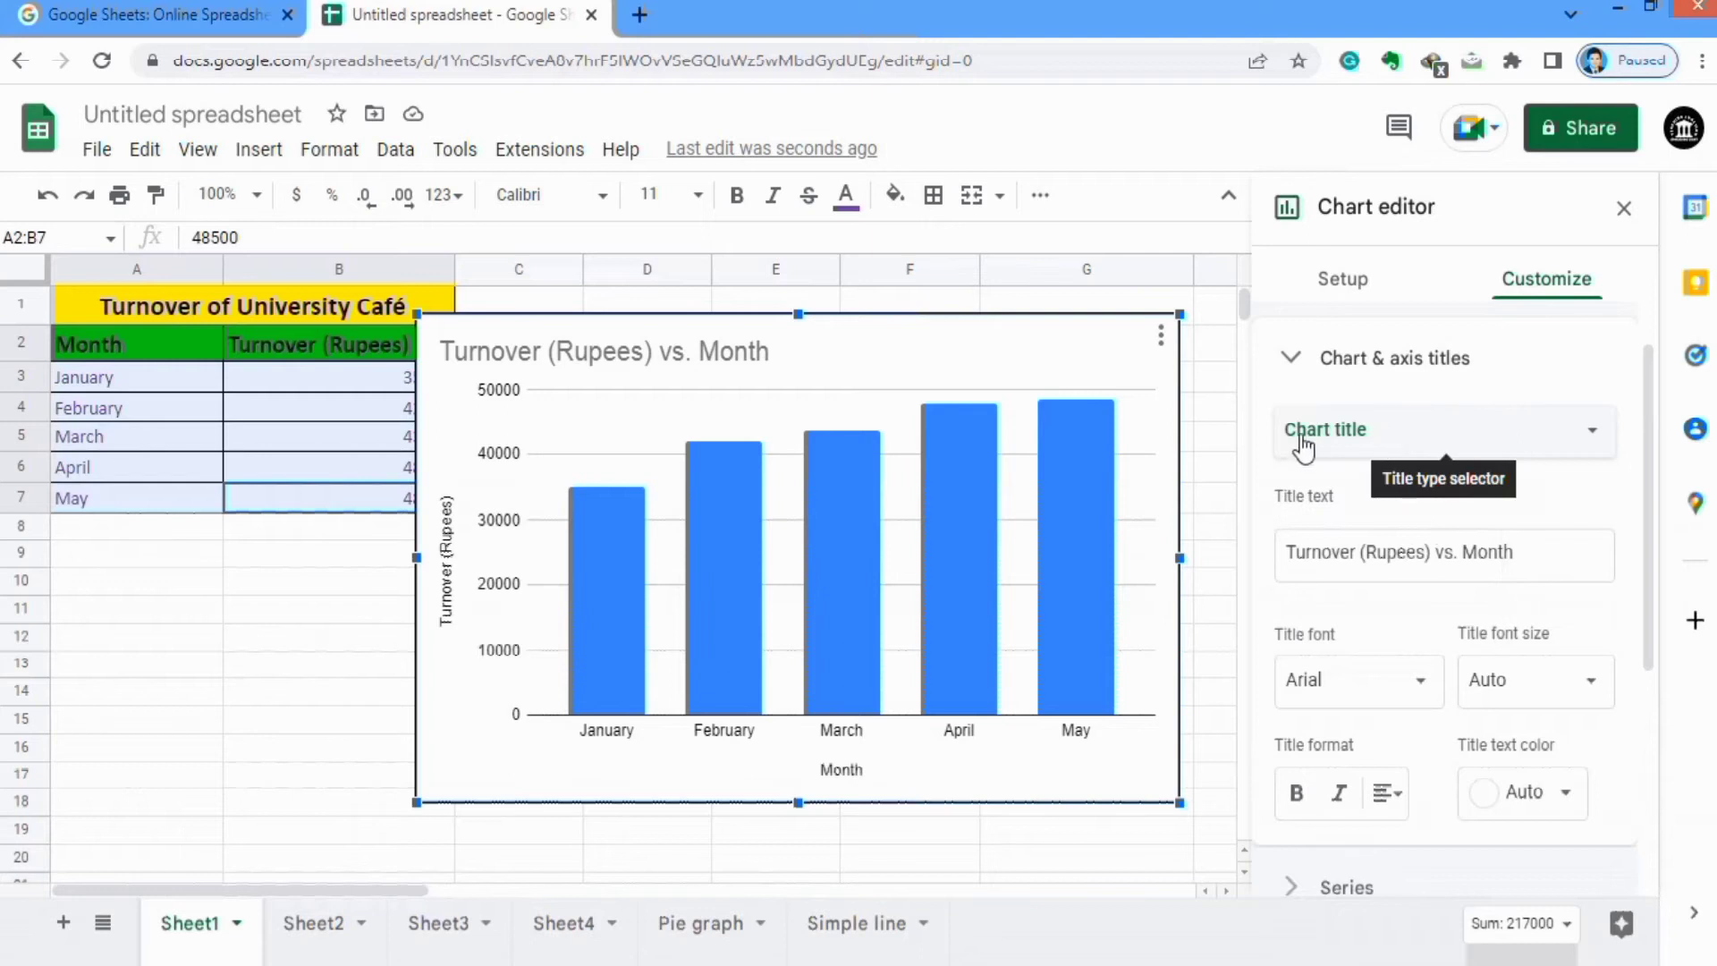
left_click(1534, 556)
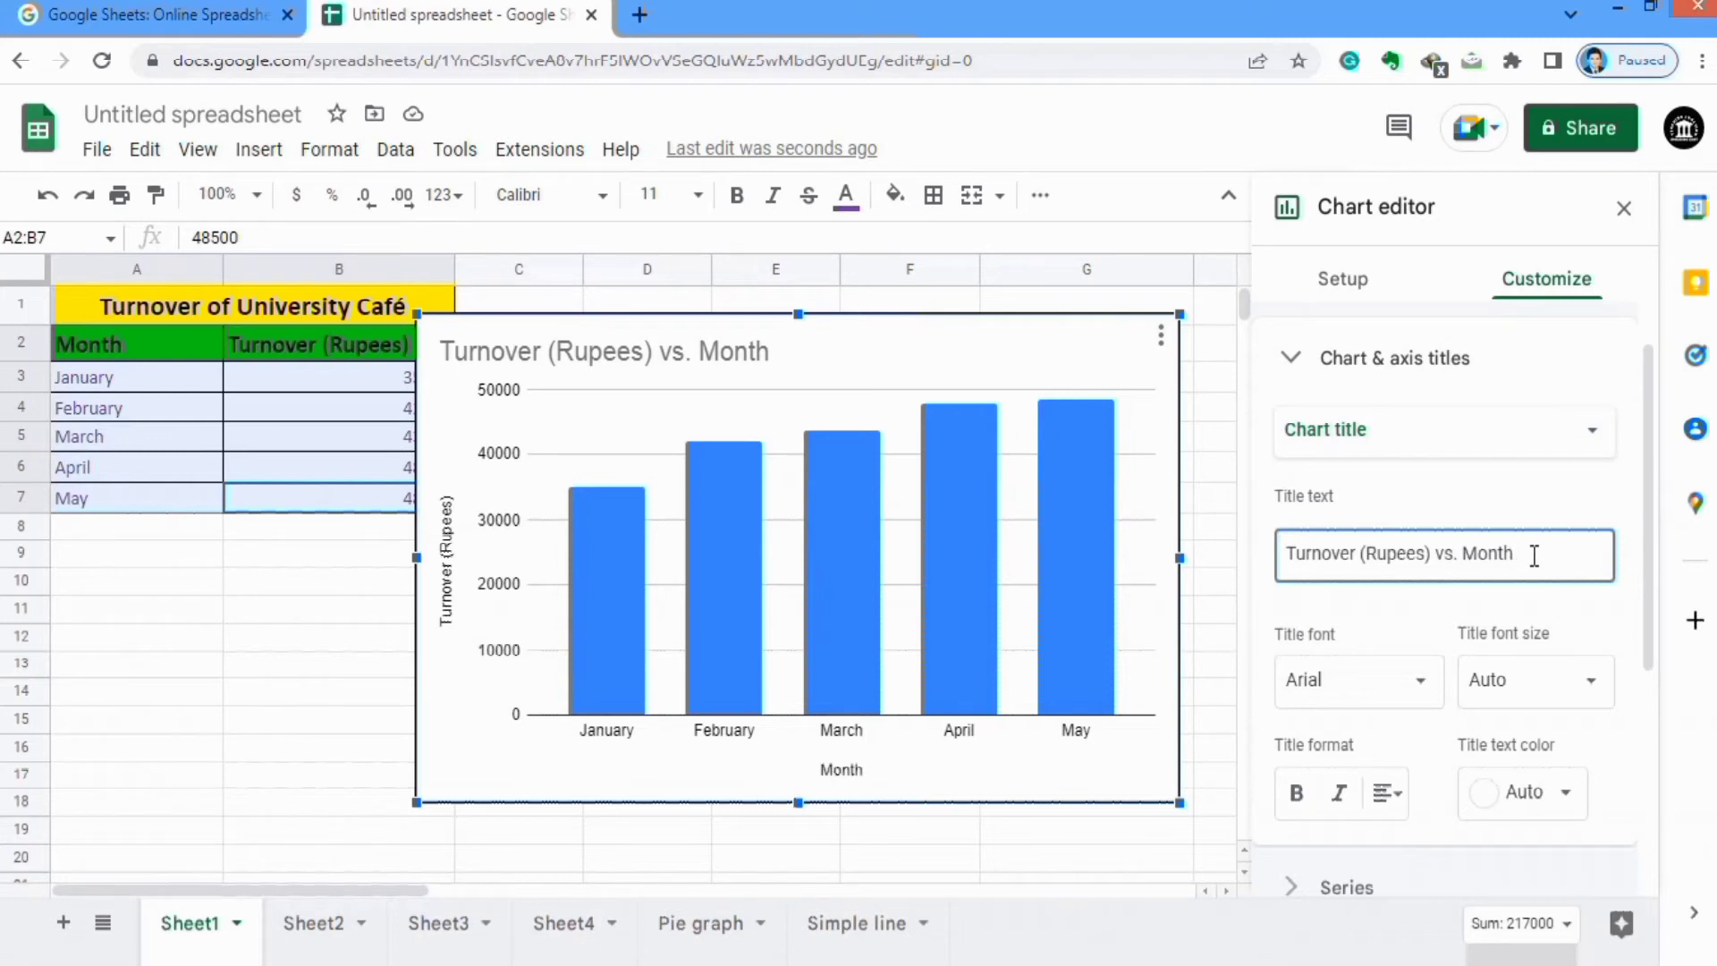
key("BackSpace")
key("BackSpace")
key("BackSpace")
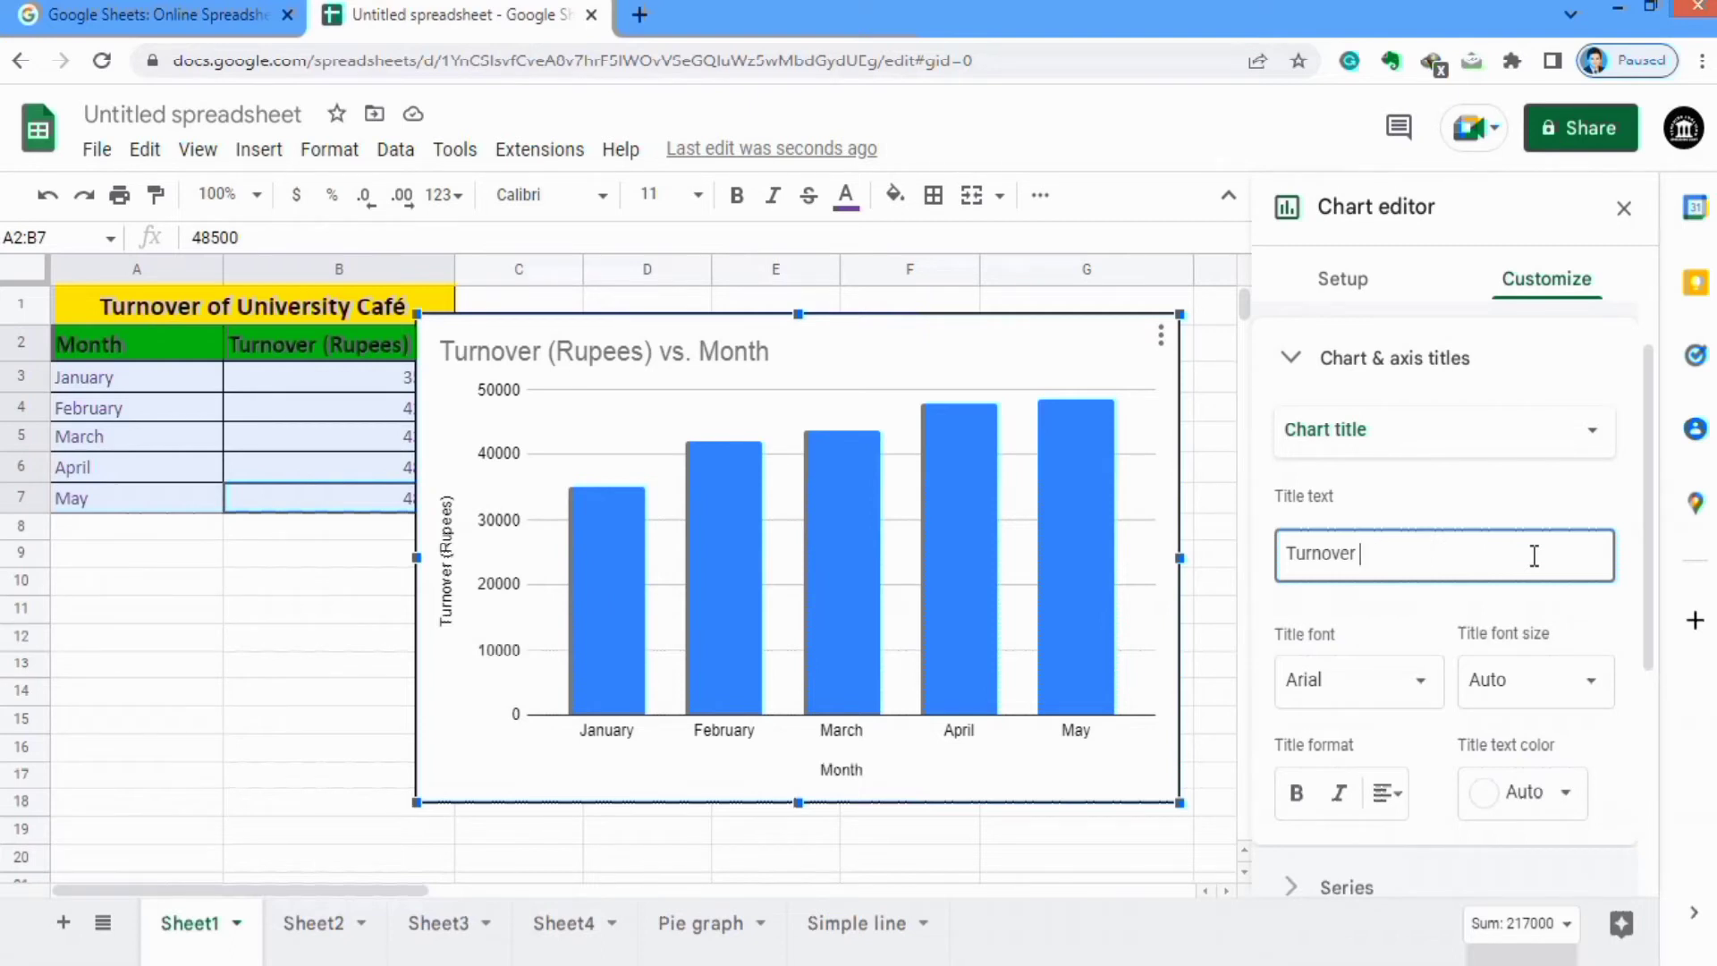
type("of")
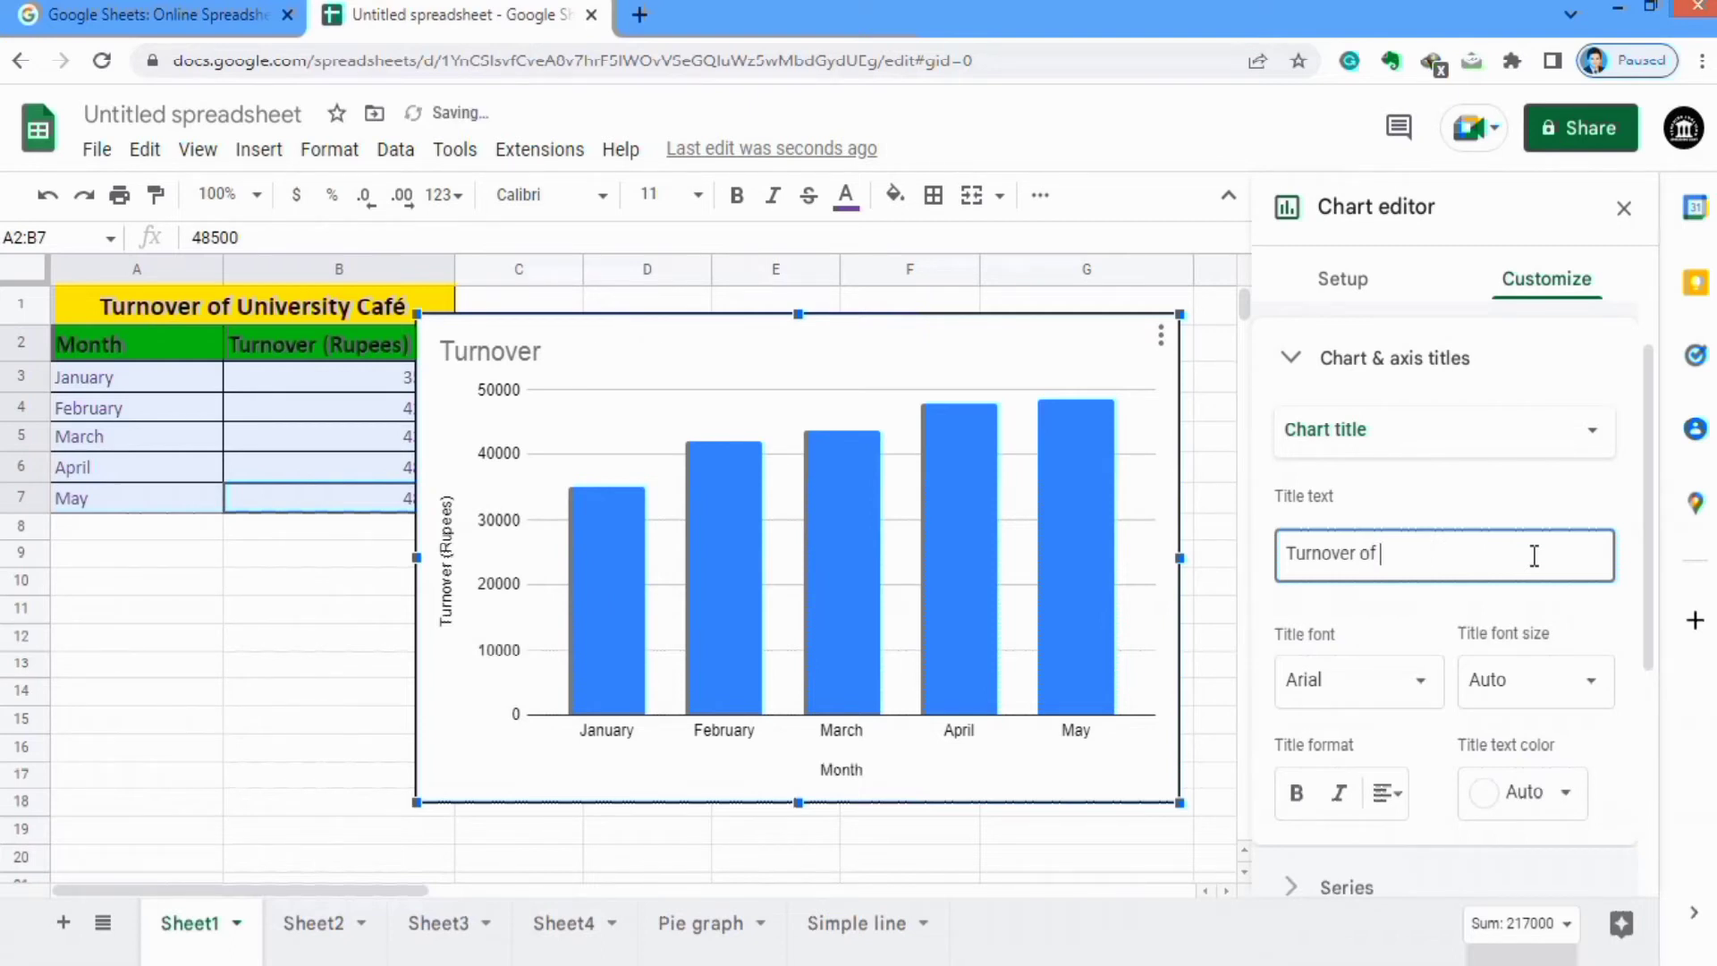
type(" University Cafe")
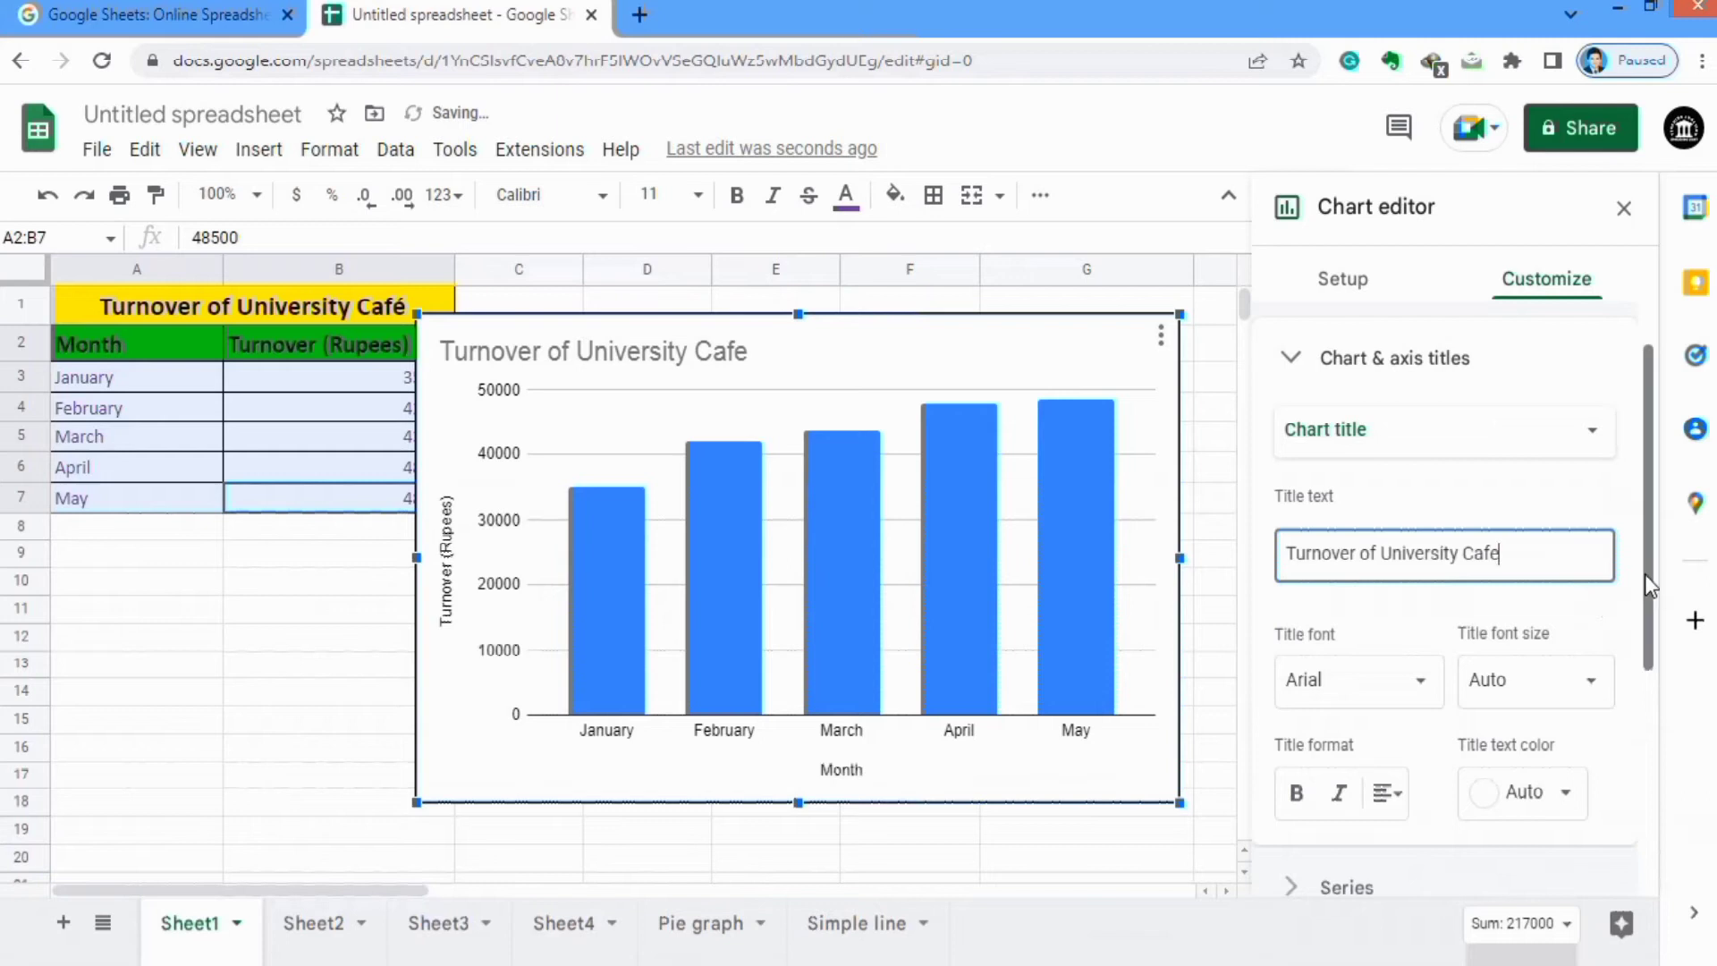
Set the chart title's font size to 24 and make it bold
left_click_drag(1646, 577, 1647, 612)
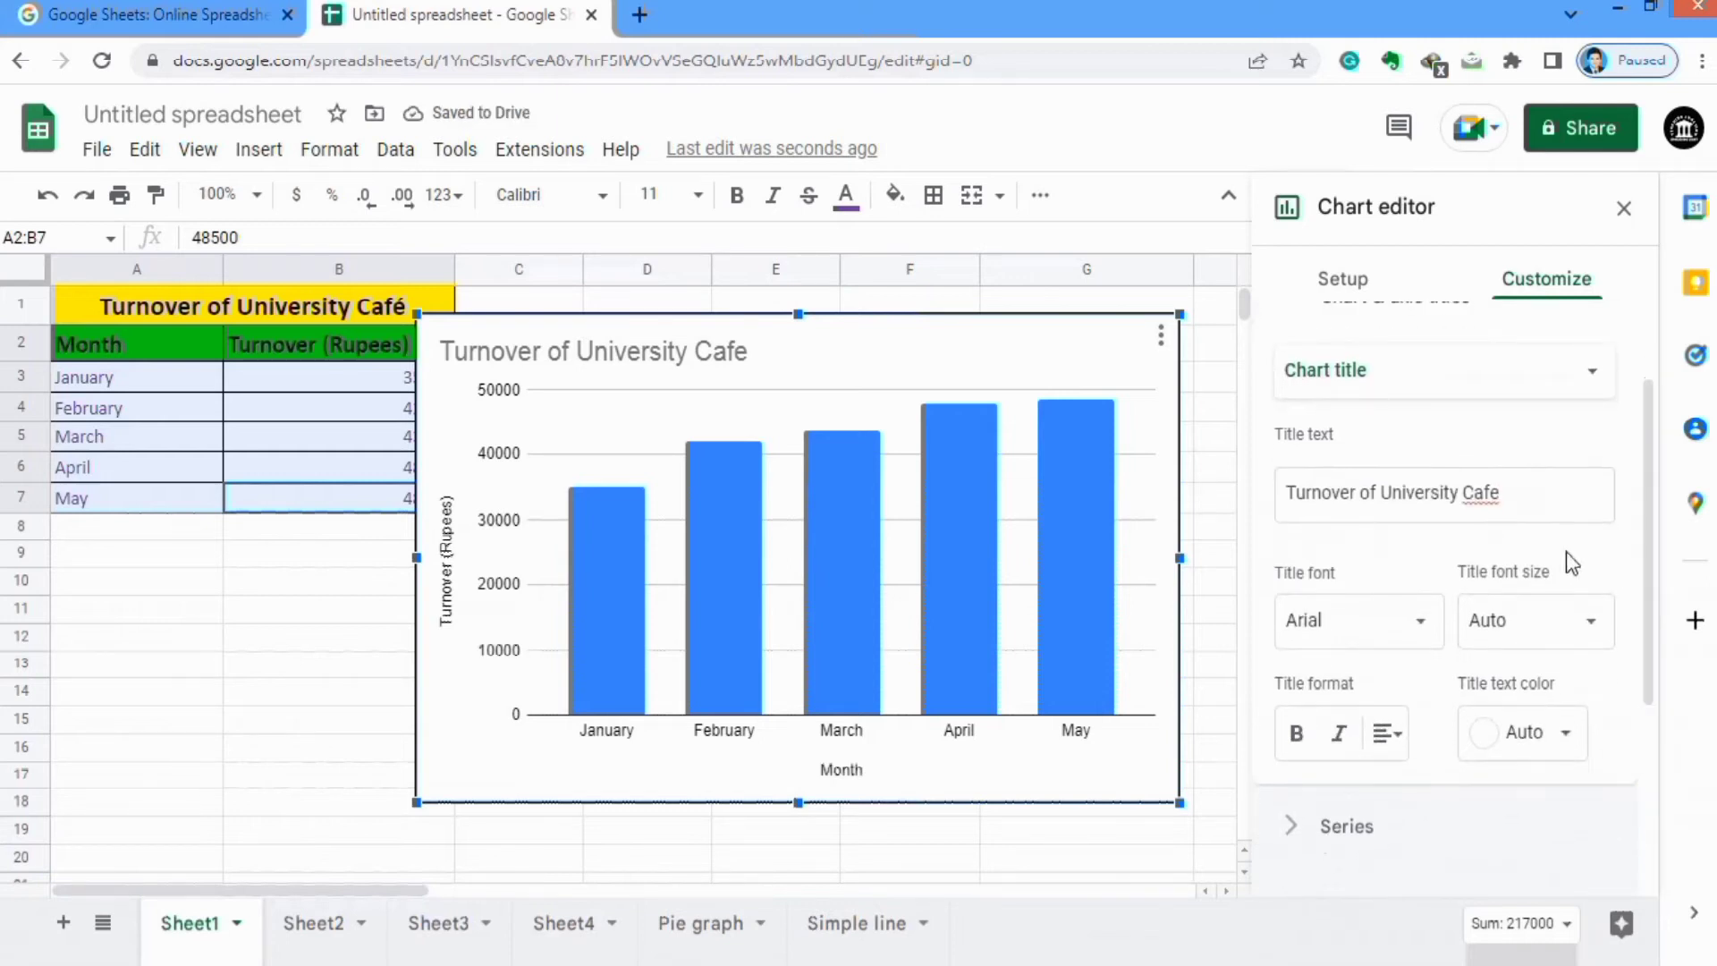
left_click(1594, 623)
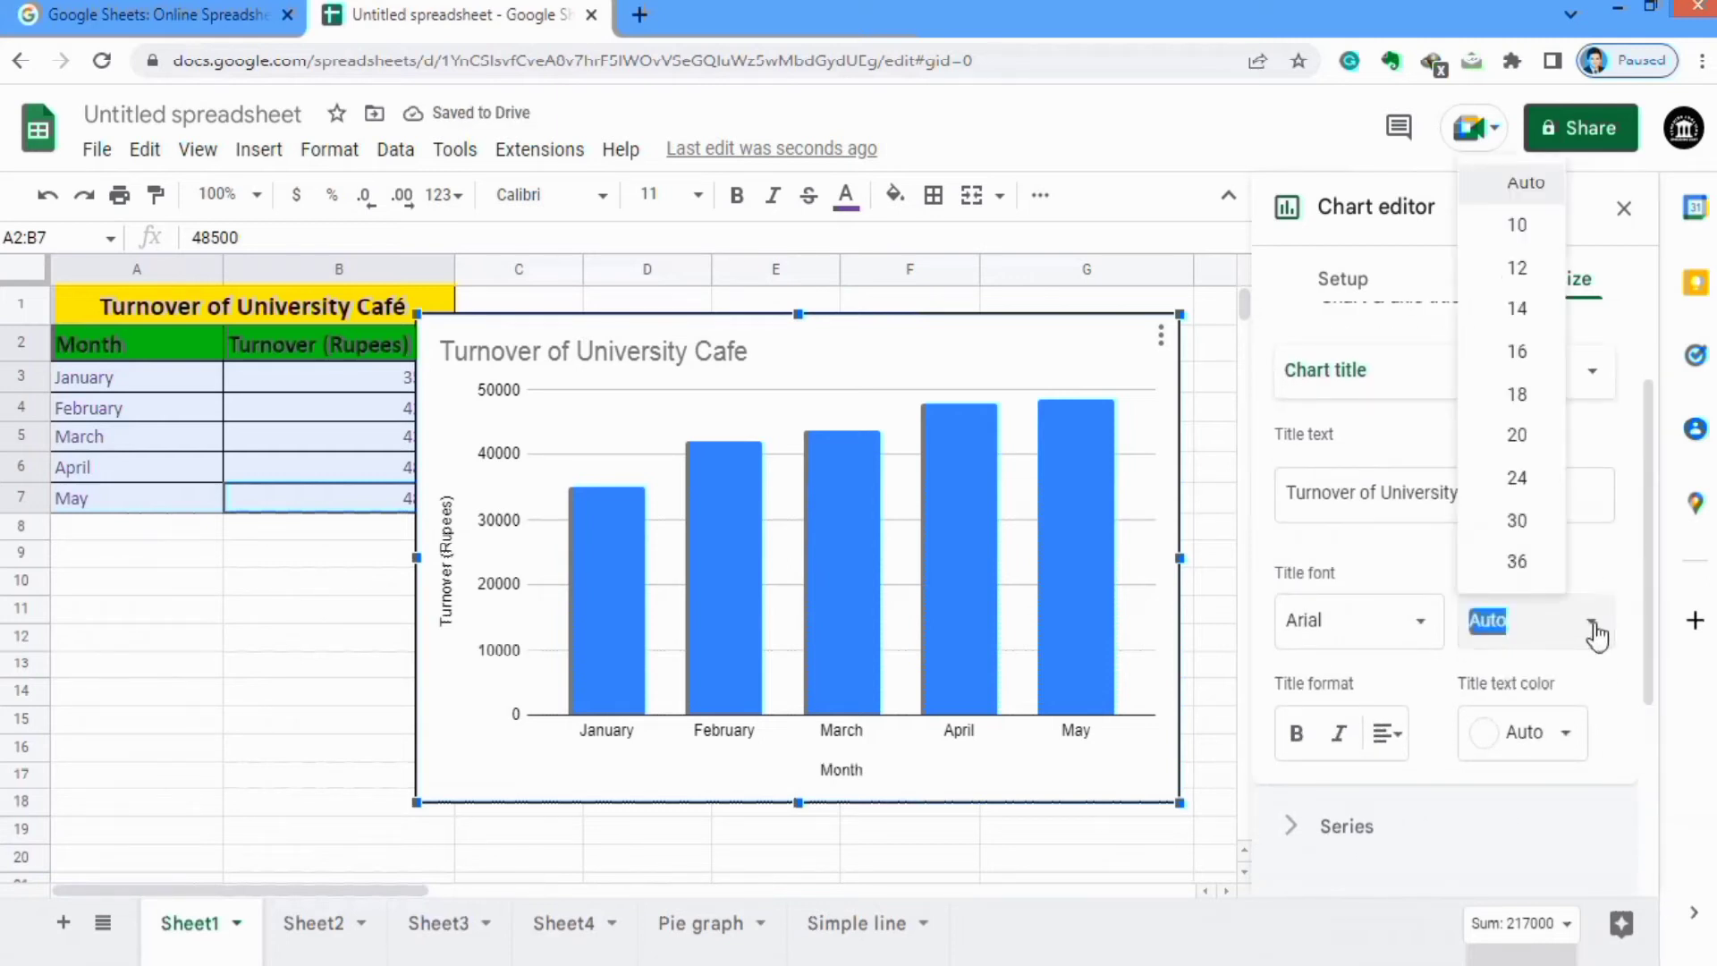
left_click(1528, 478)
left_click_drag(1651, 456, 1647, 485)
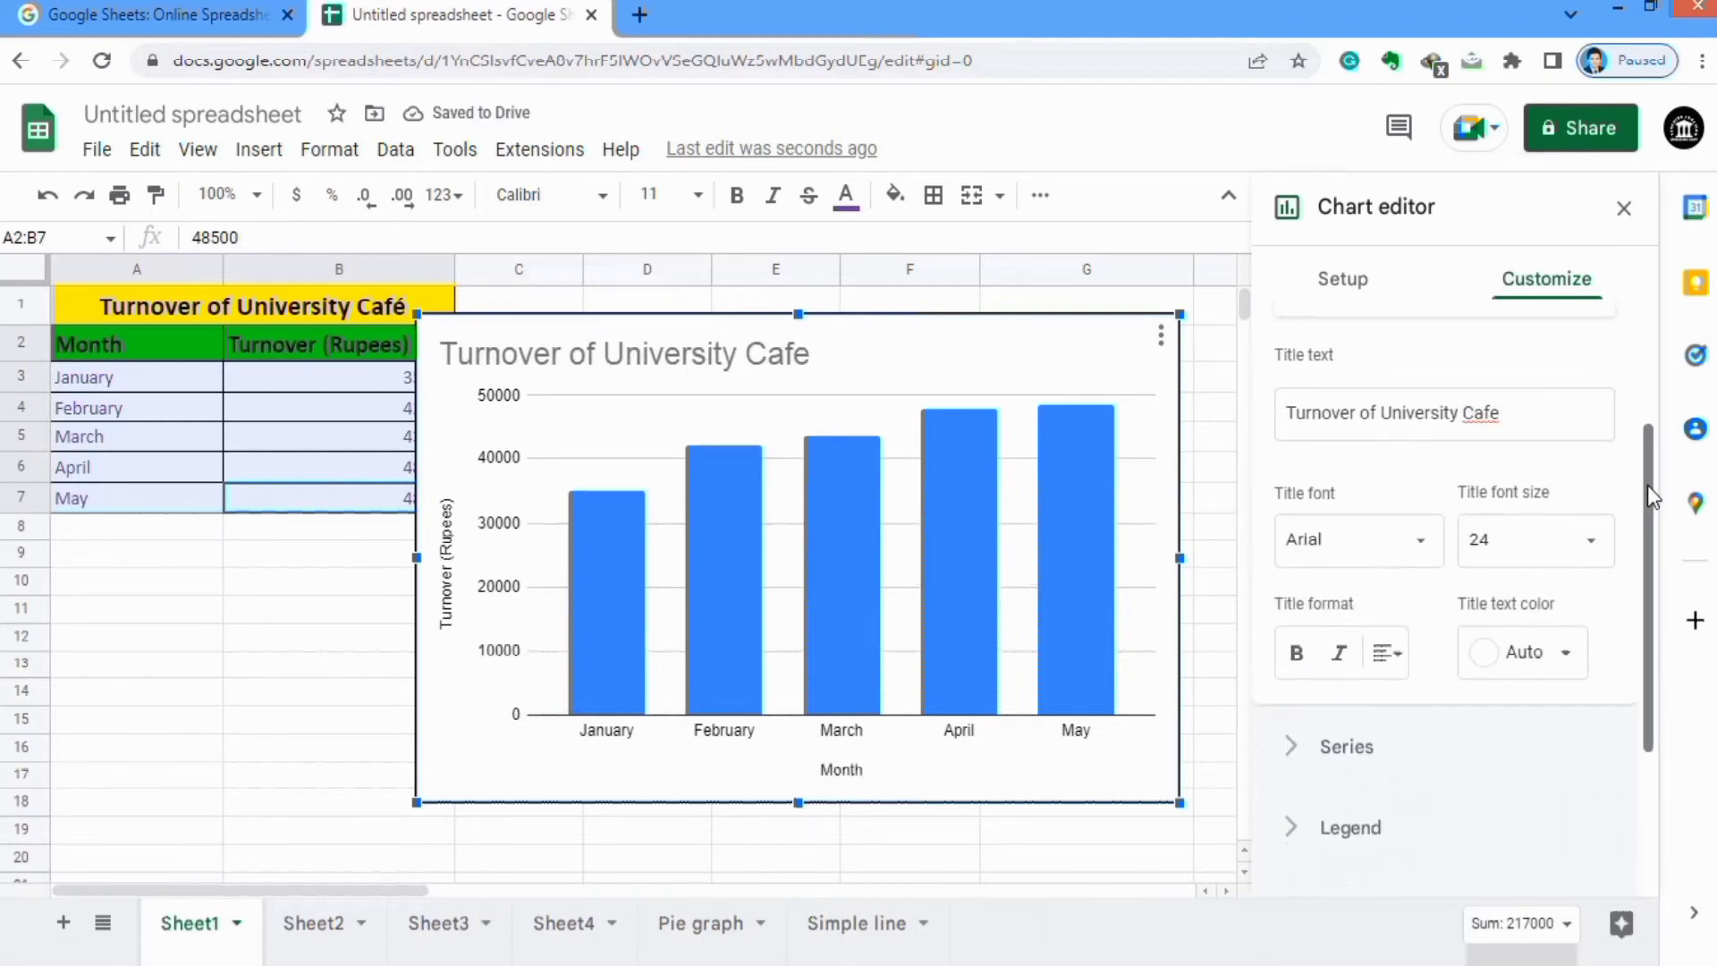
left_click(1297, 655)
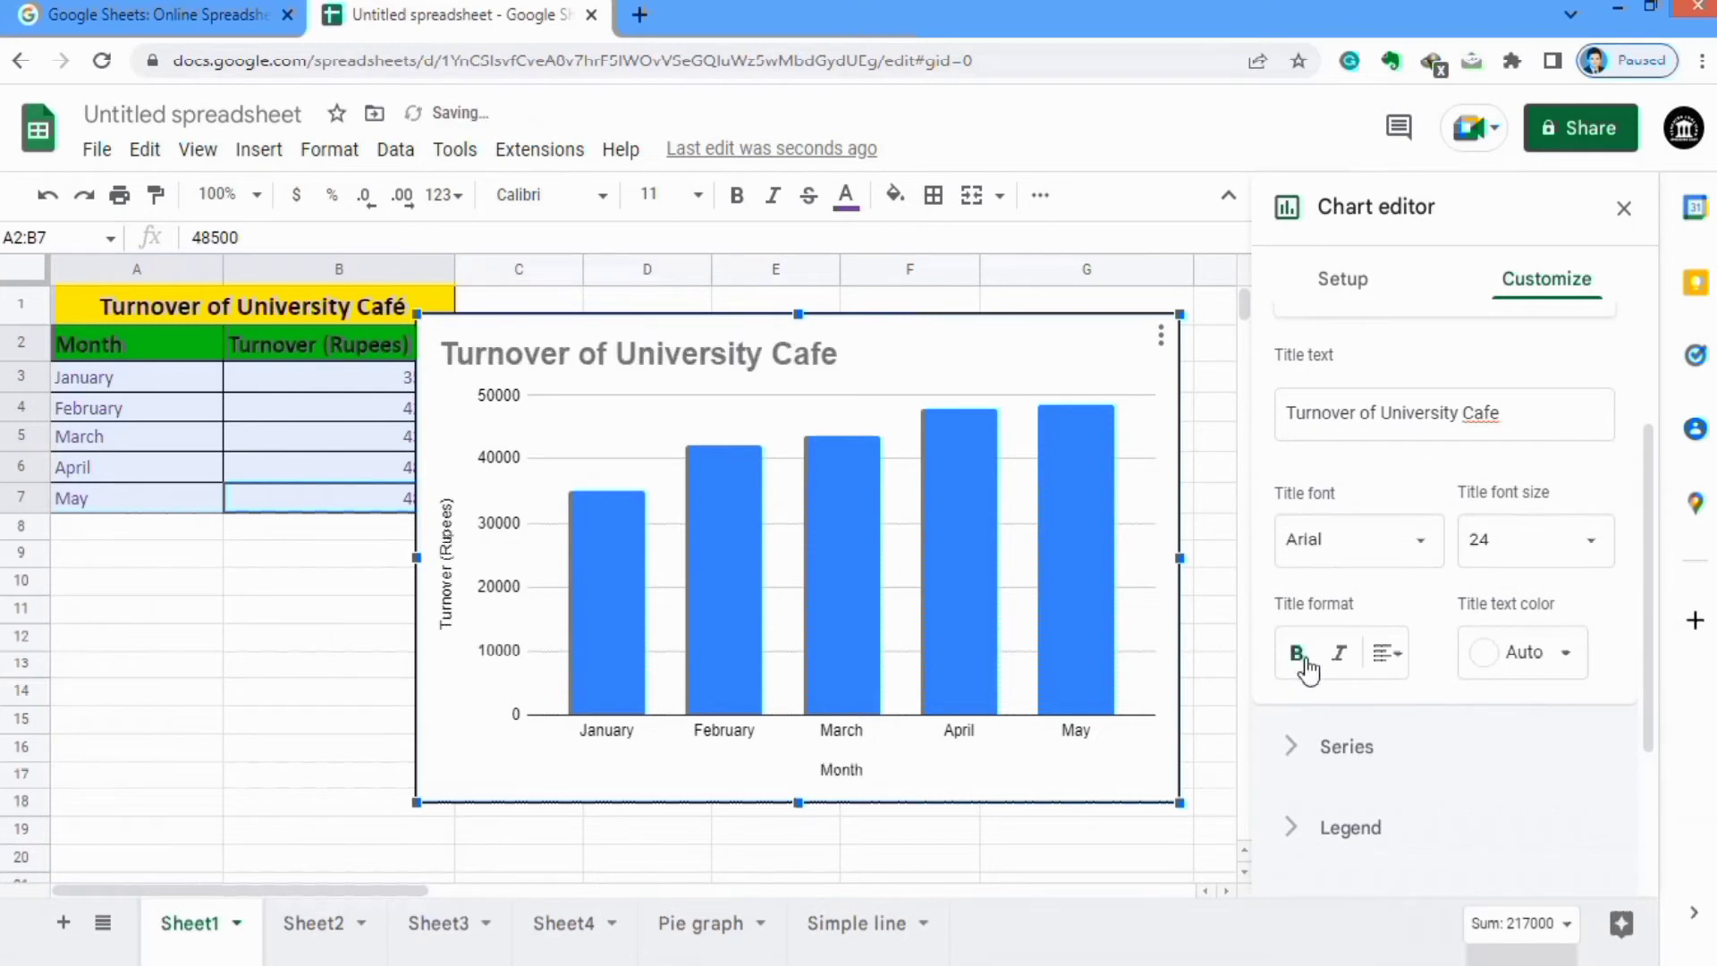
Center the chart title and set its text color to black
left_click(1395, 656)
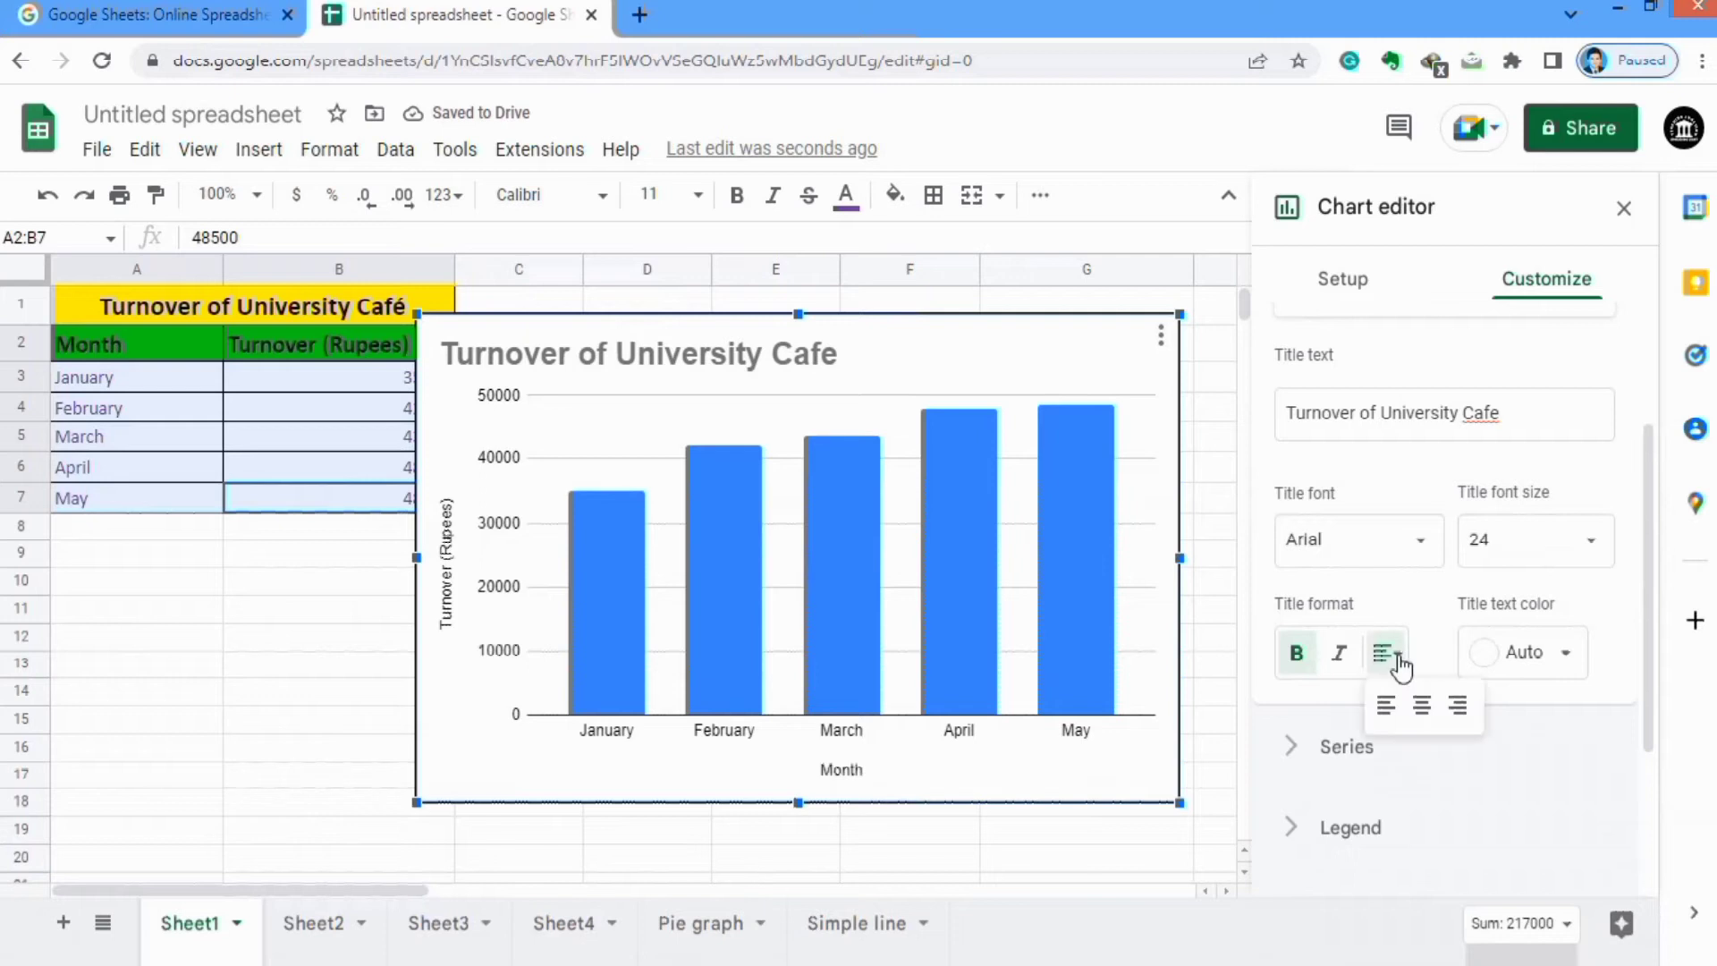
left_click(1422, 706)
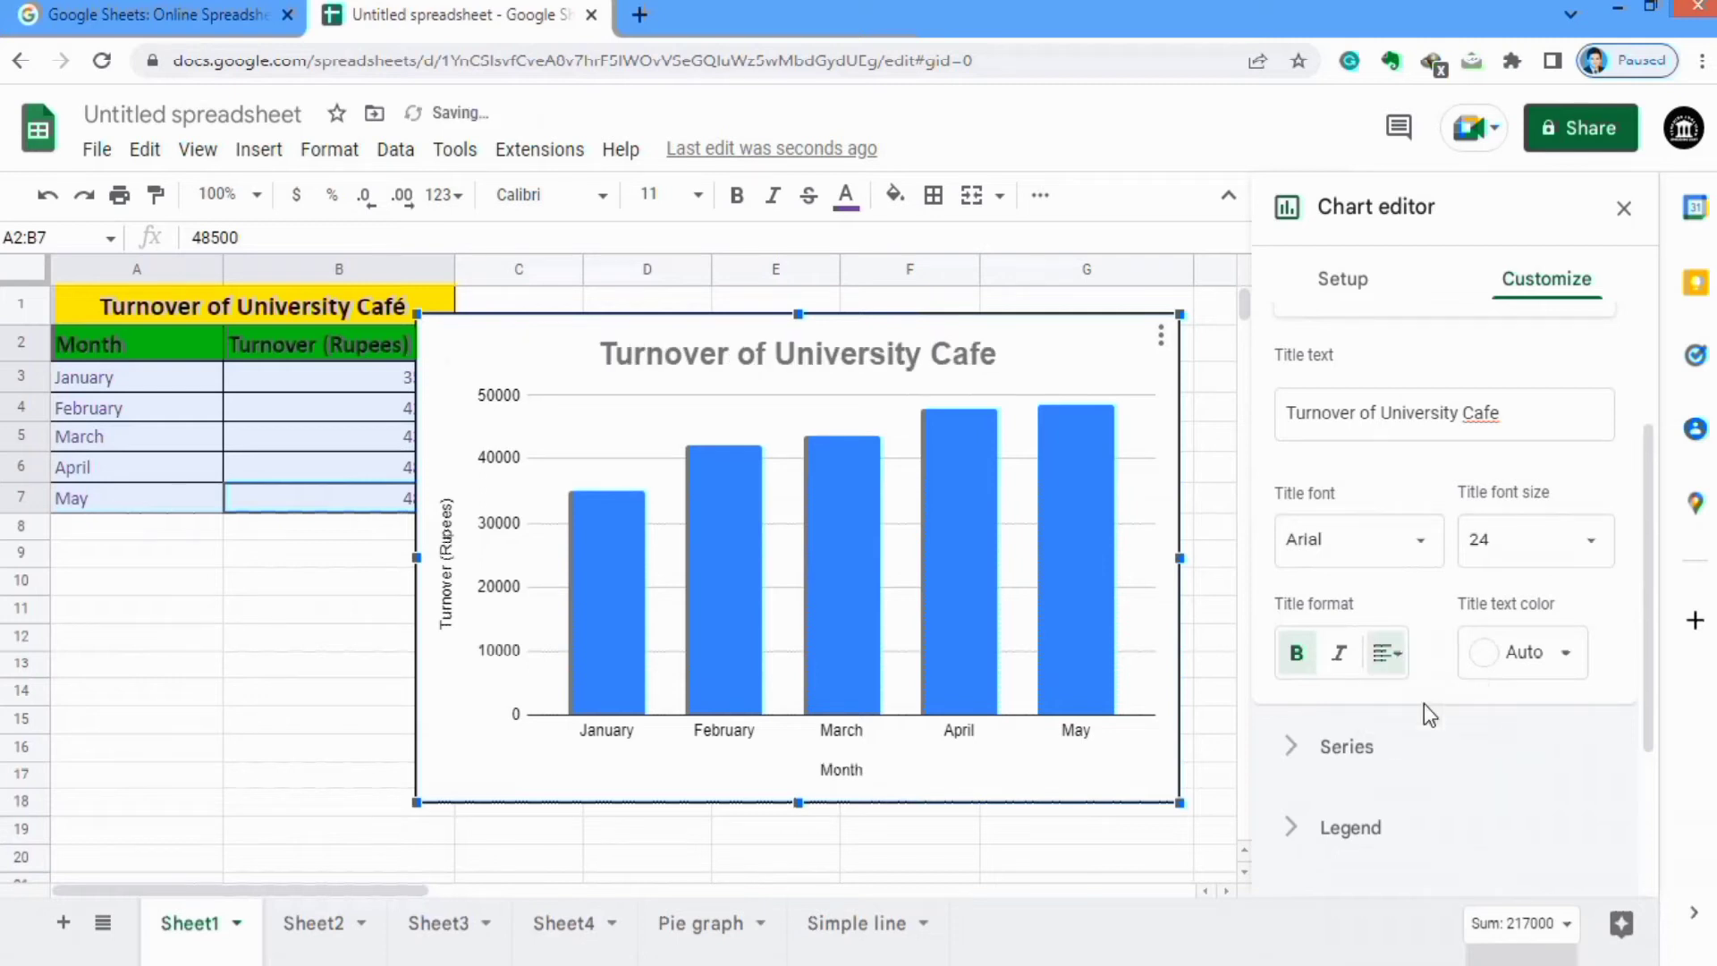
left_click(1566, 659)
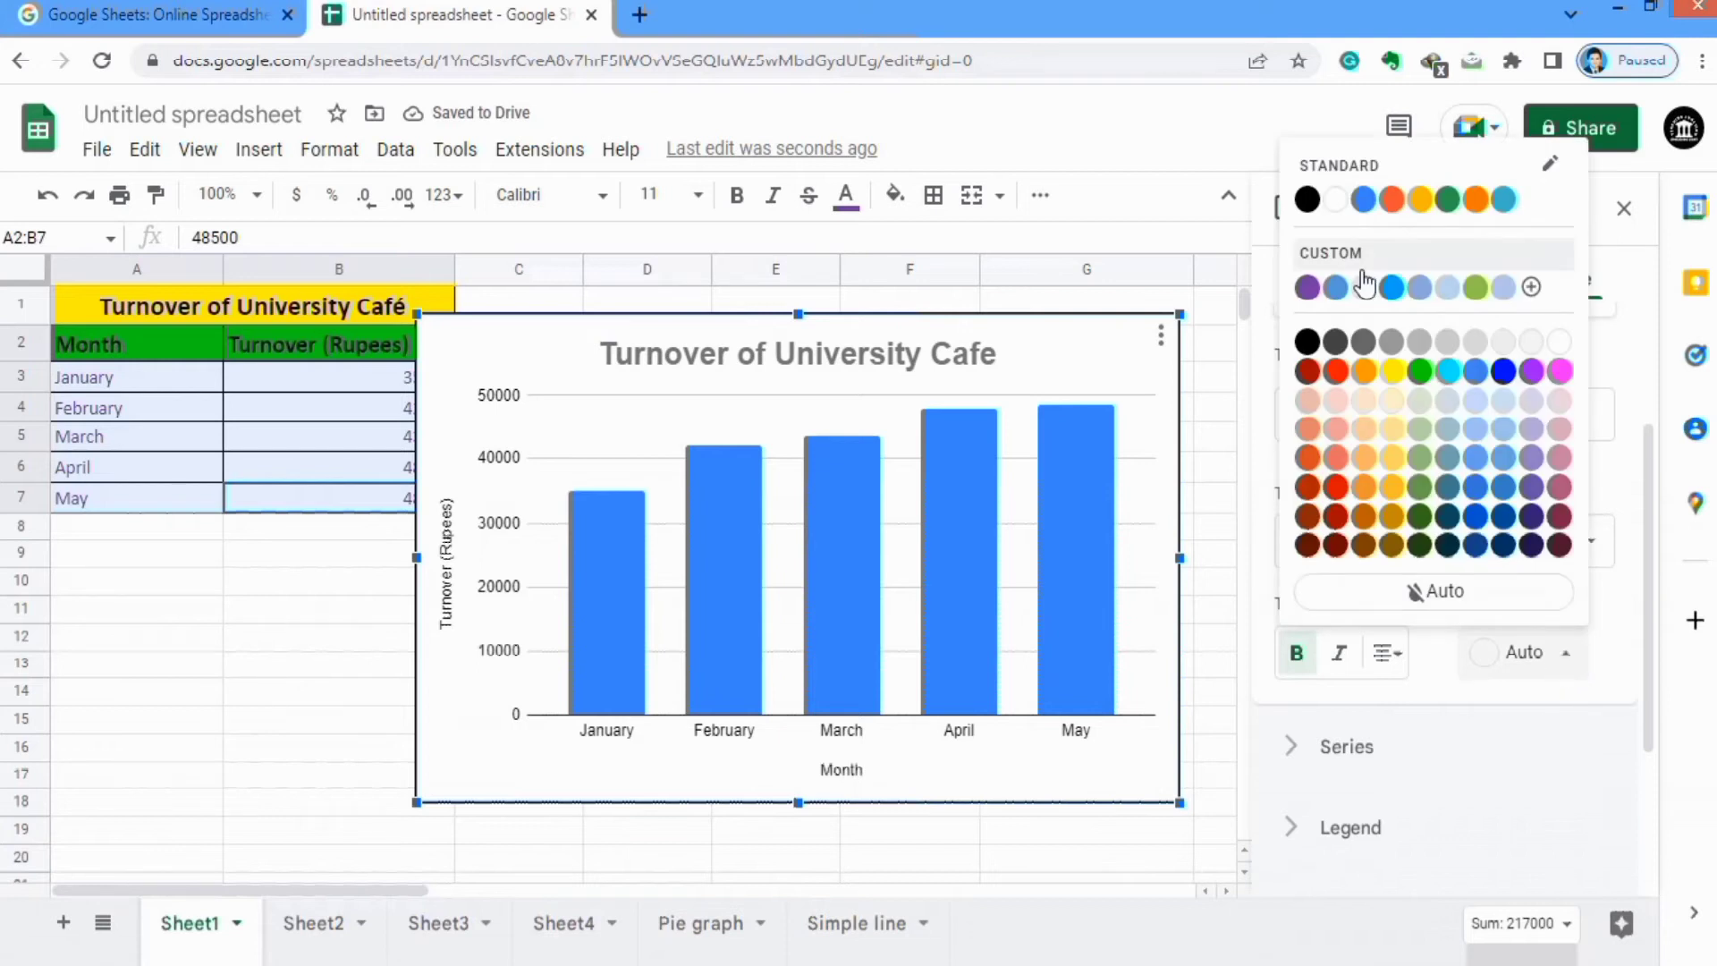
left_click(1307, 198)
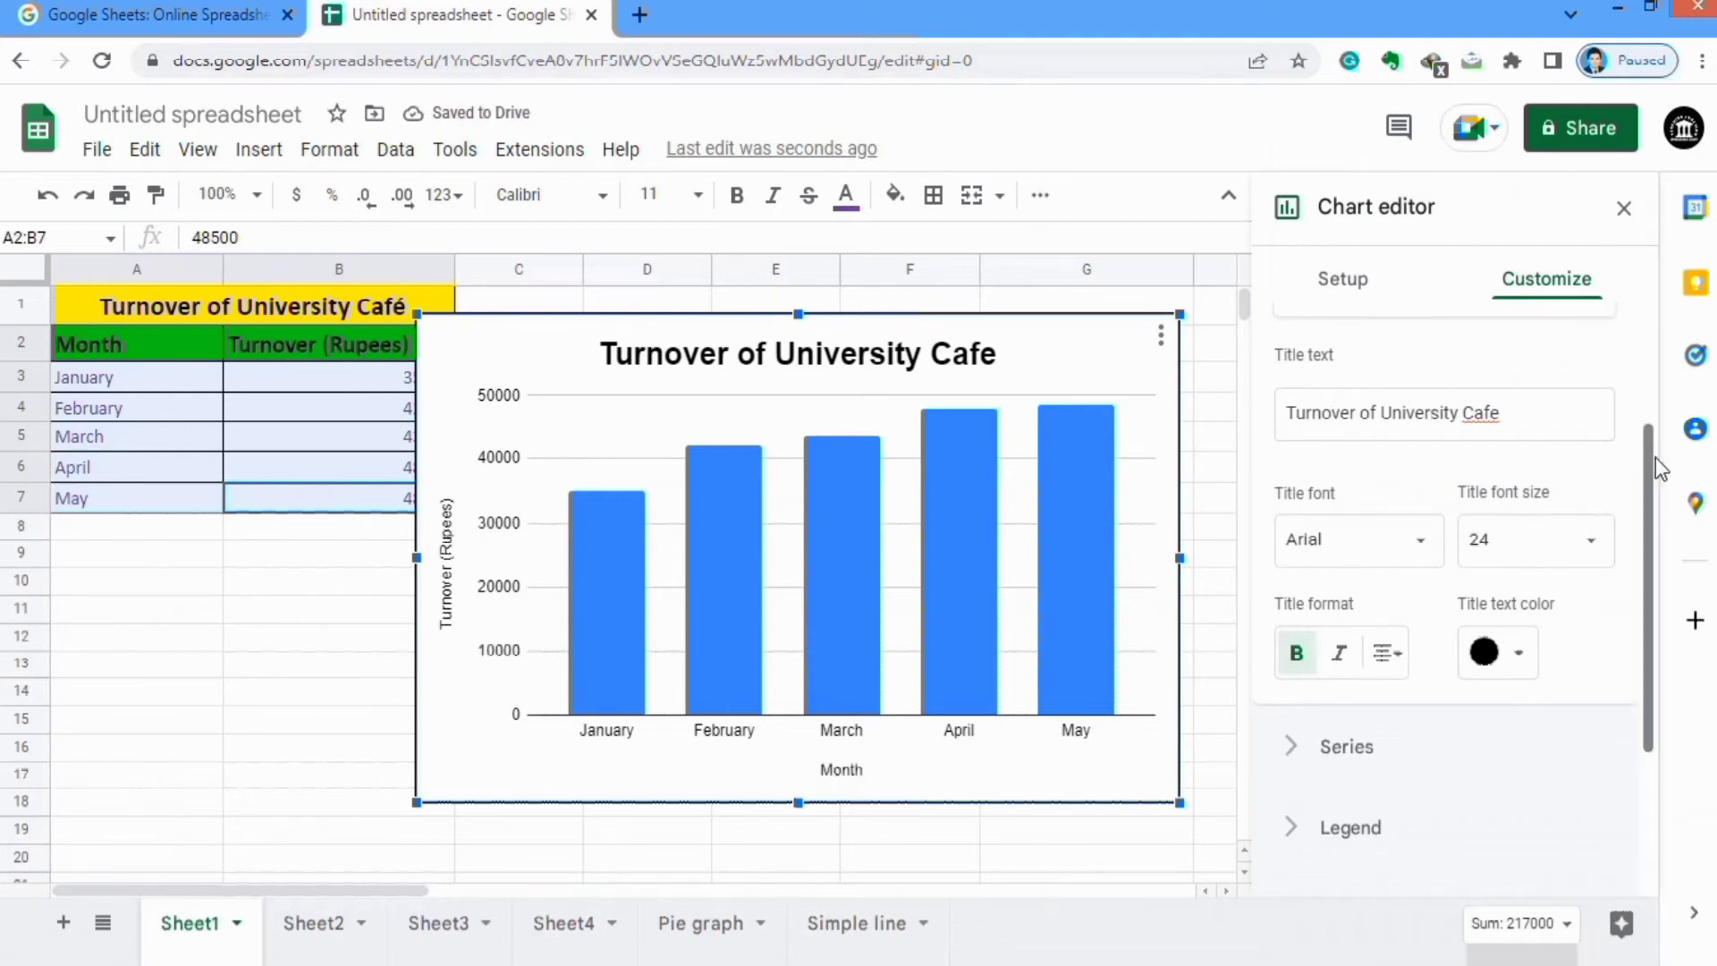
Format the horizontal axis title with font size 14, bold and black text
left_click_drag(1655, 477, 1645, 399)
left_click(1591, 427)
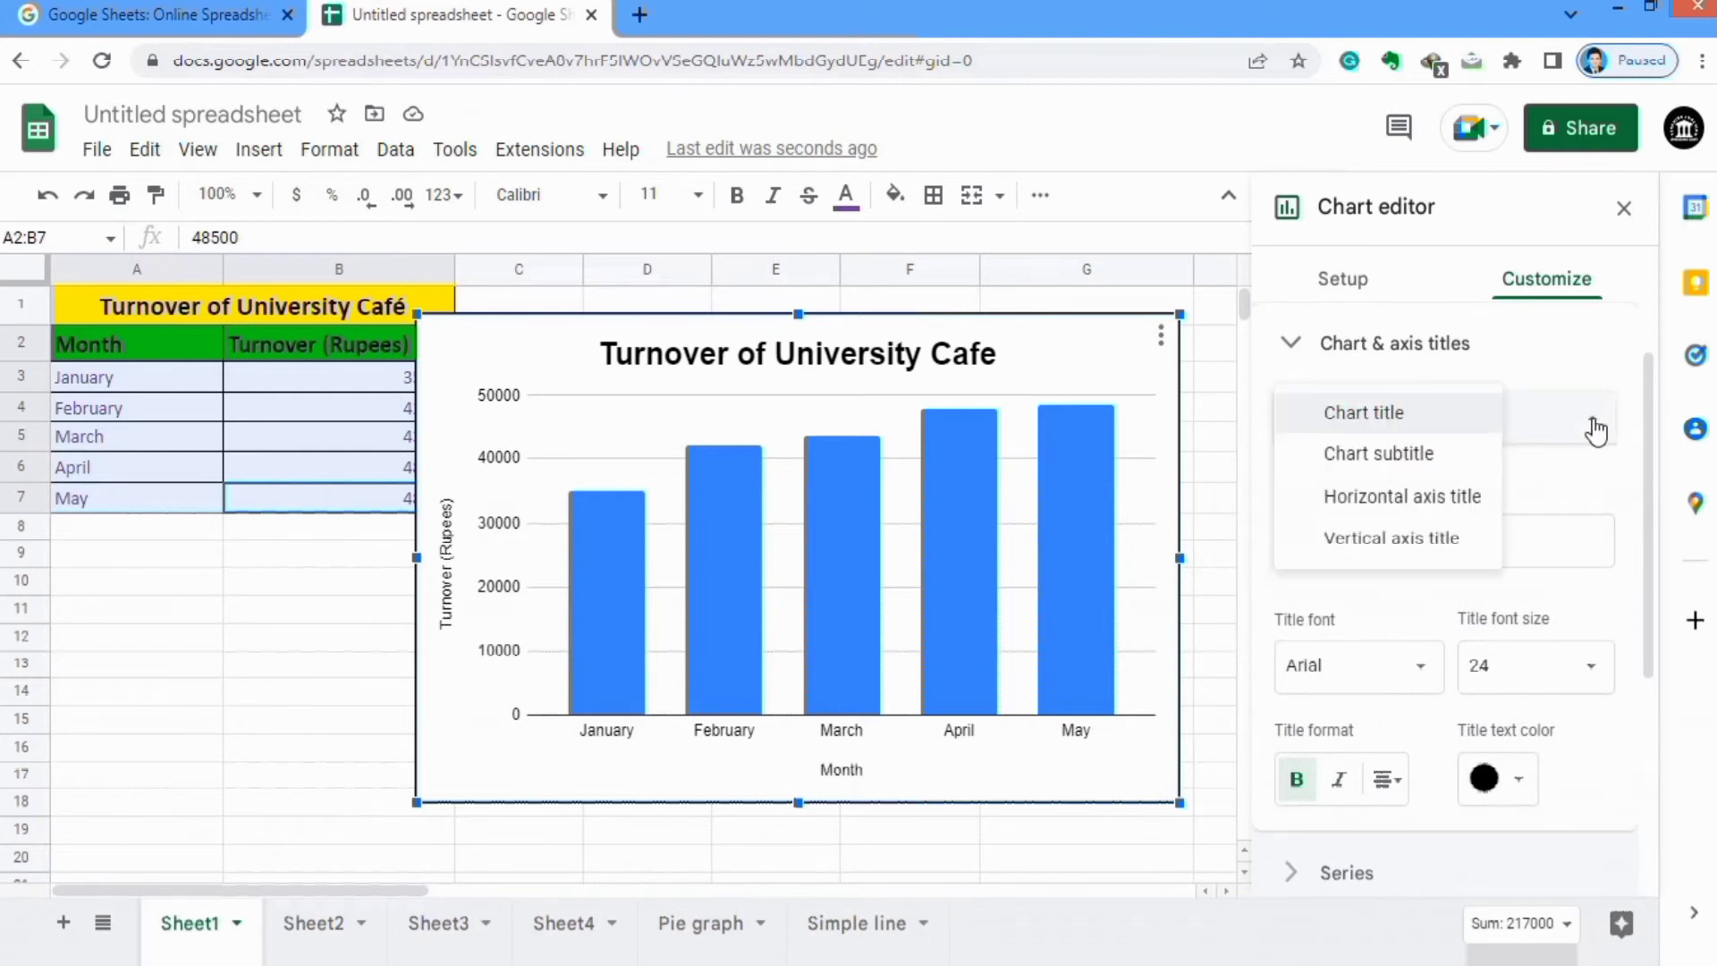
left_click(1425, 500)
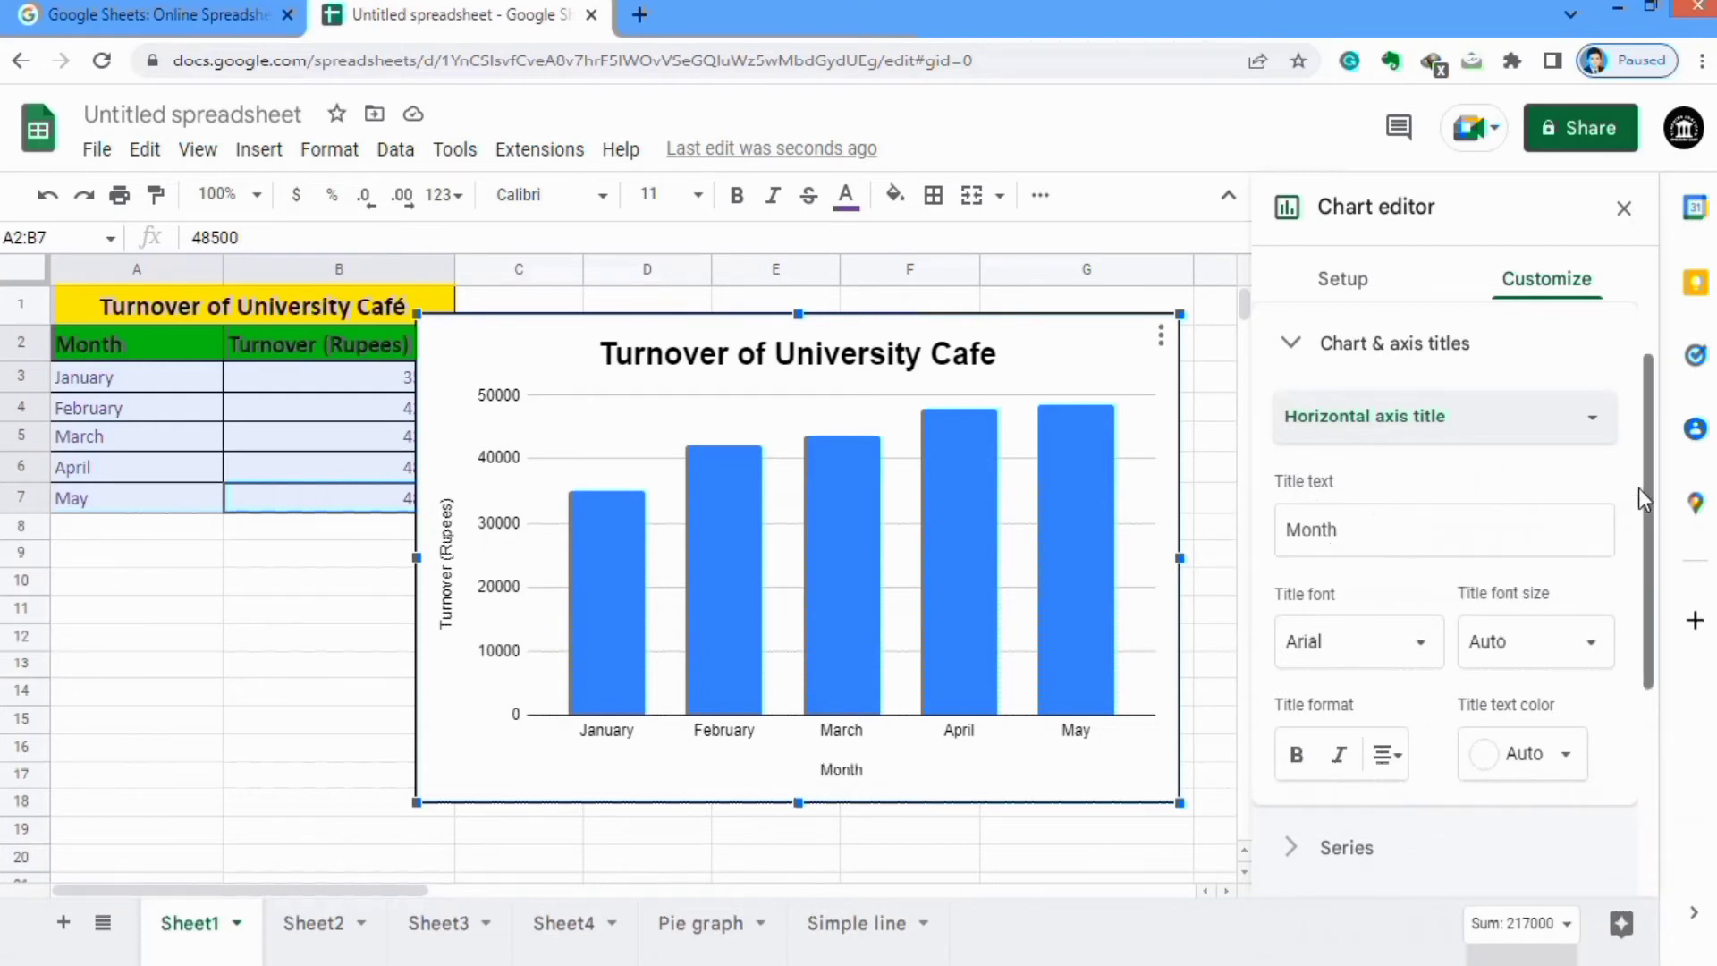
left_click_drag(1648, 495, 1648, 537)
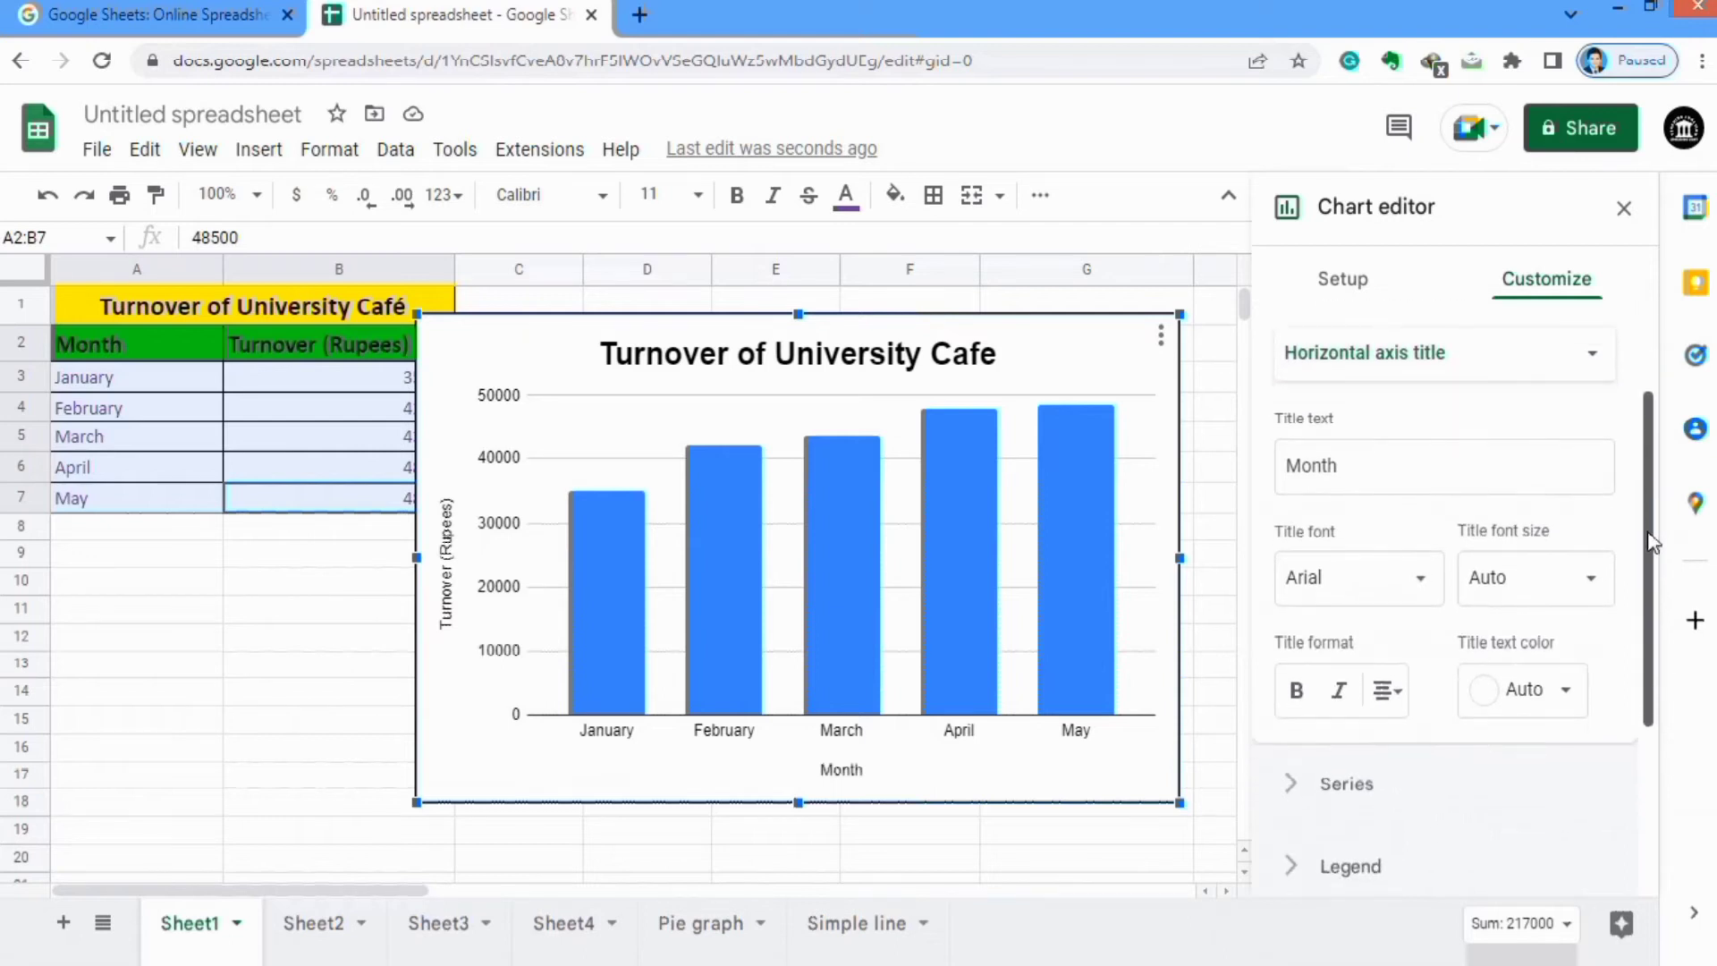
left_click(1597, 590)
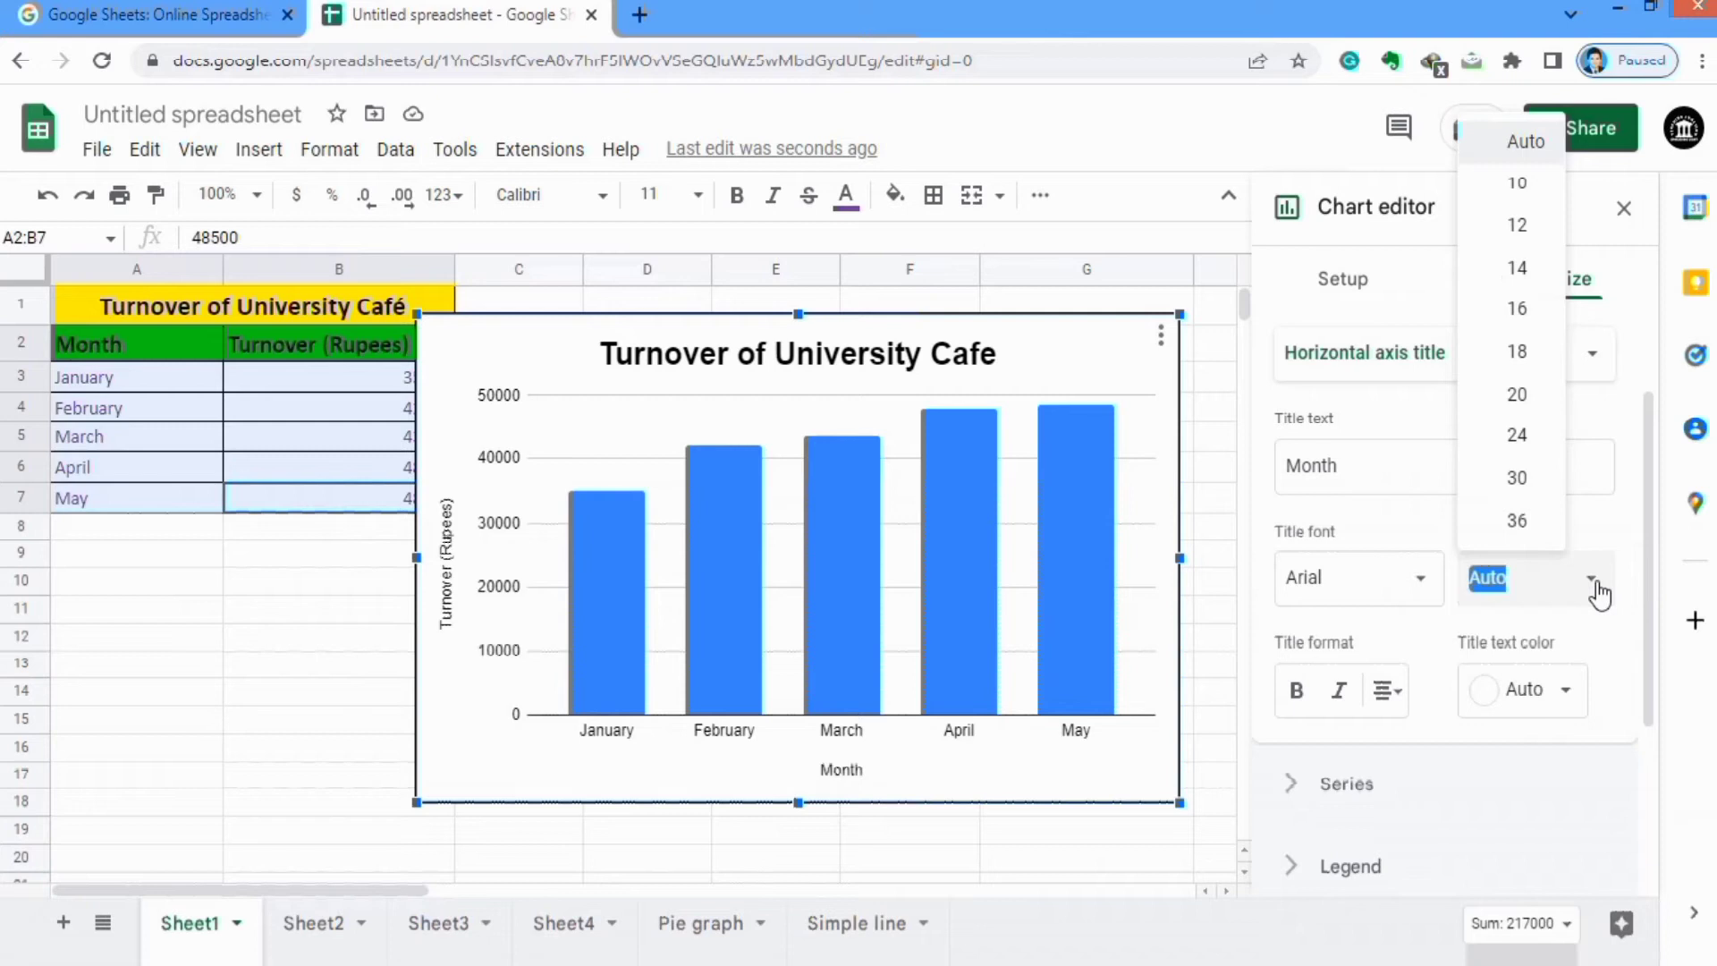
left_click(1522, 282)
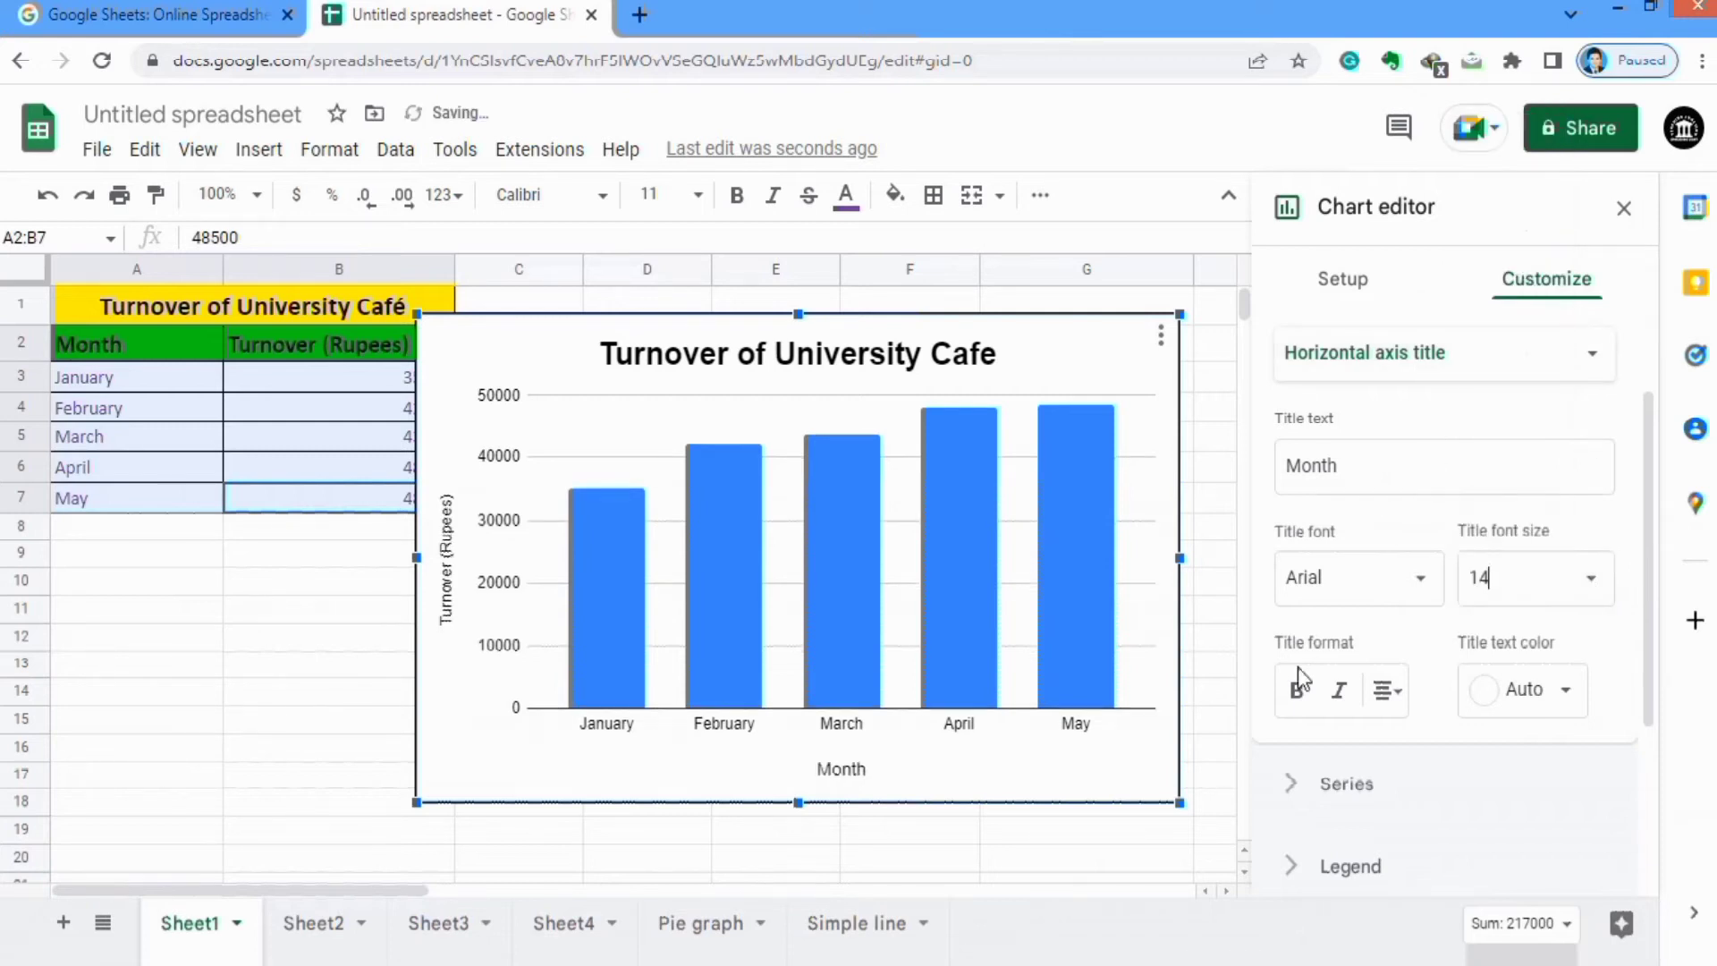
left_click(1294, 690)
left_click(1565, 691)
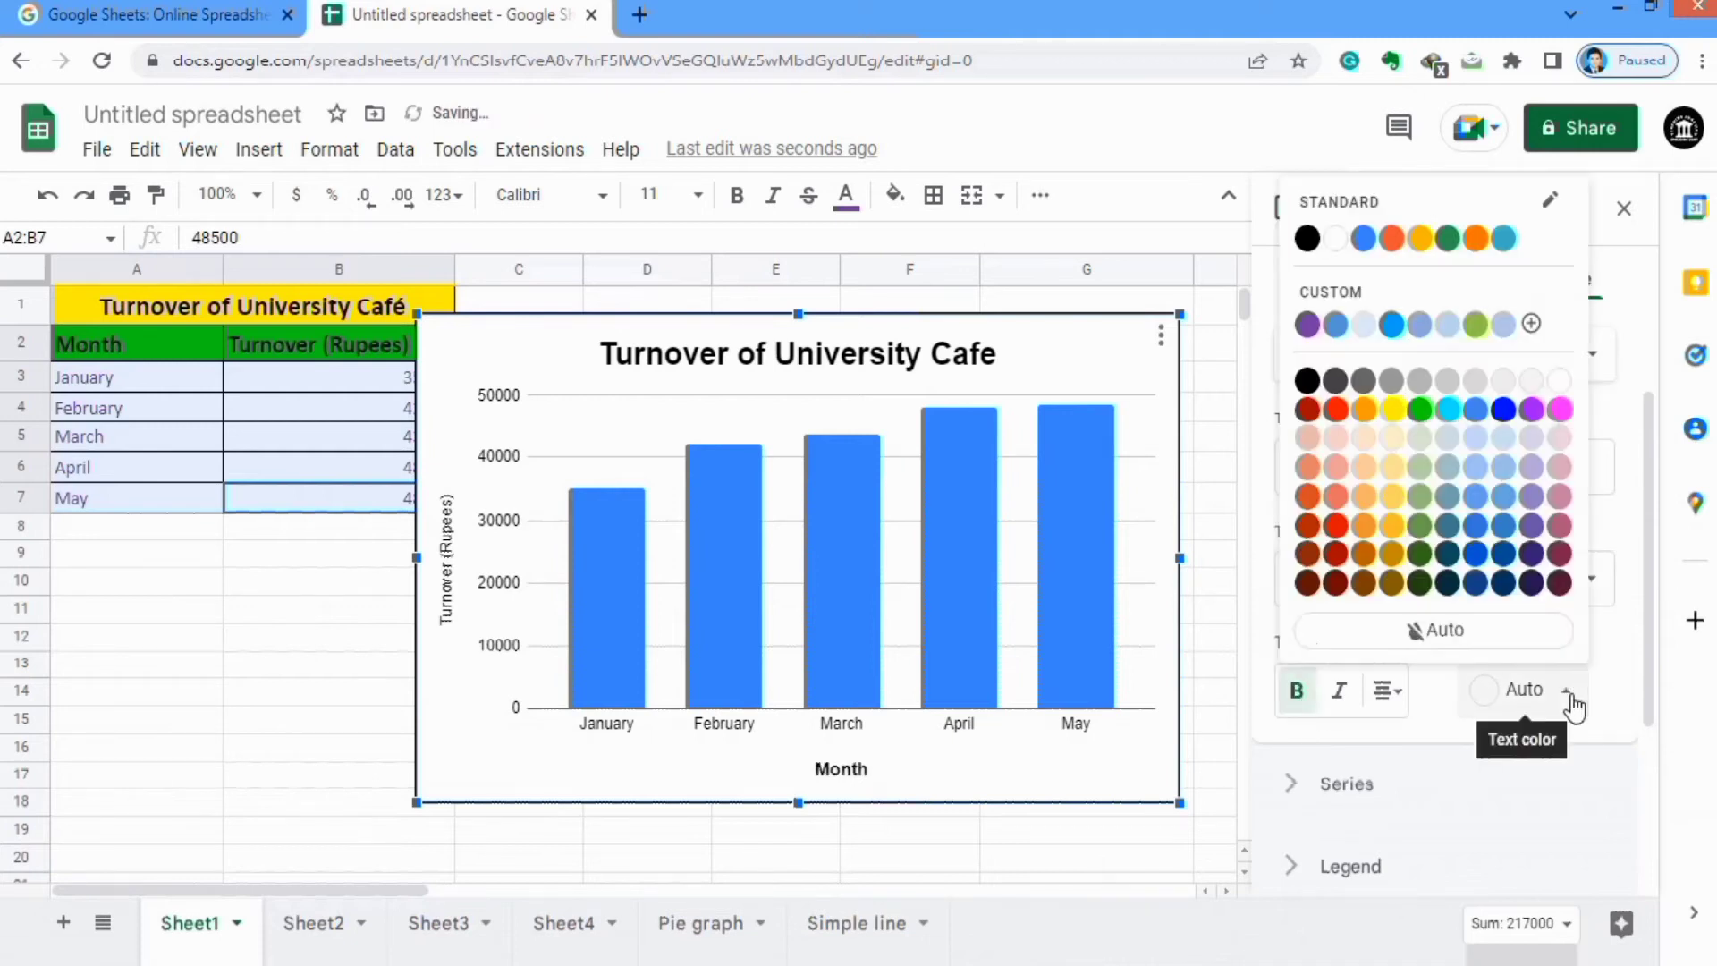
left_click(1307, 238)
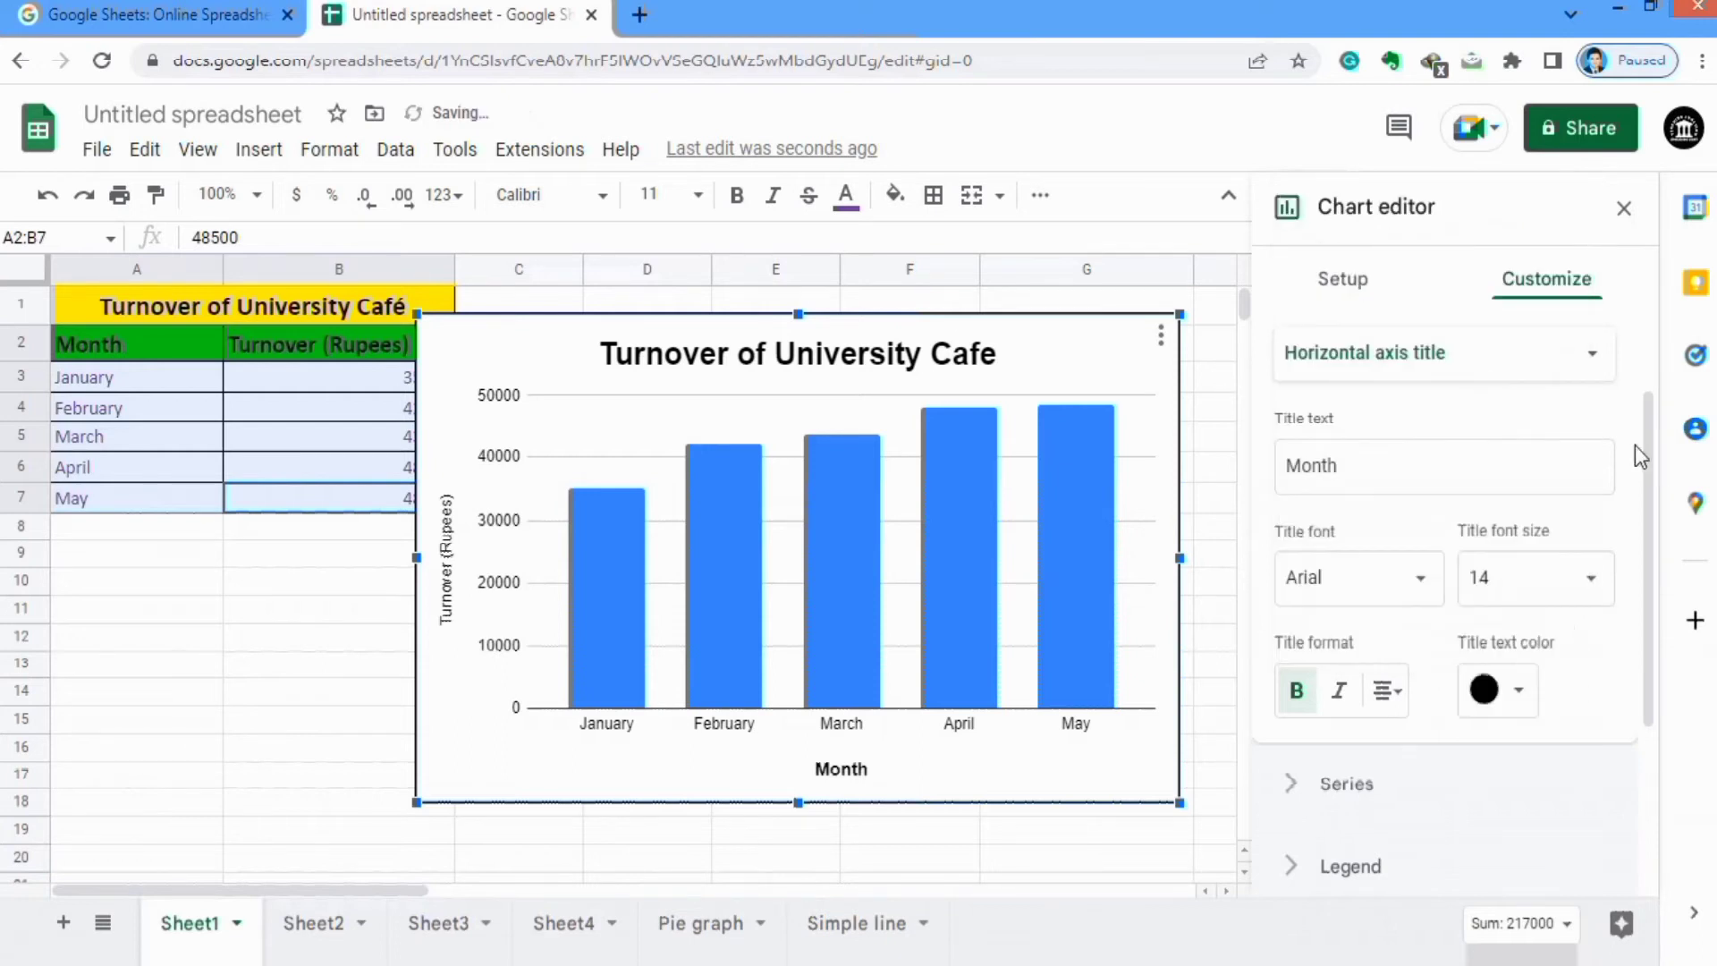
Format the vertical axis title with font size 14, bold and black text
left_click(1594, 357)
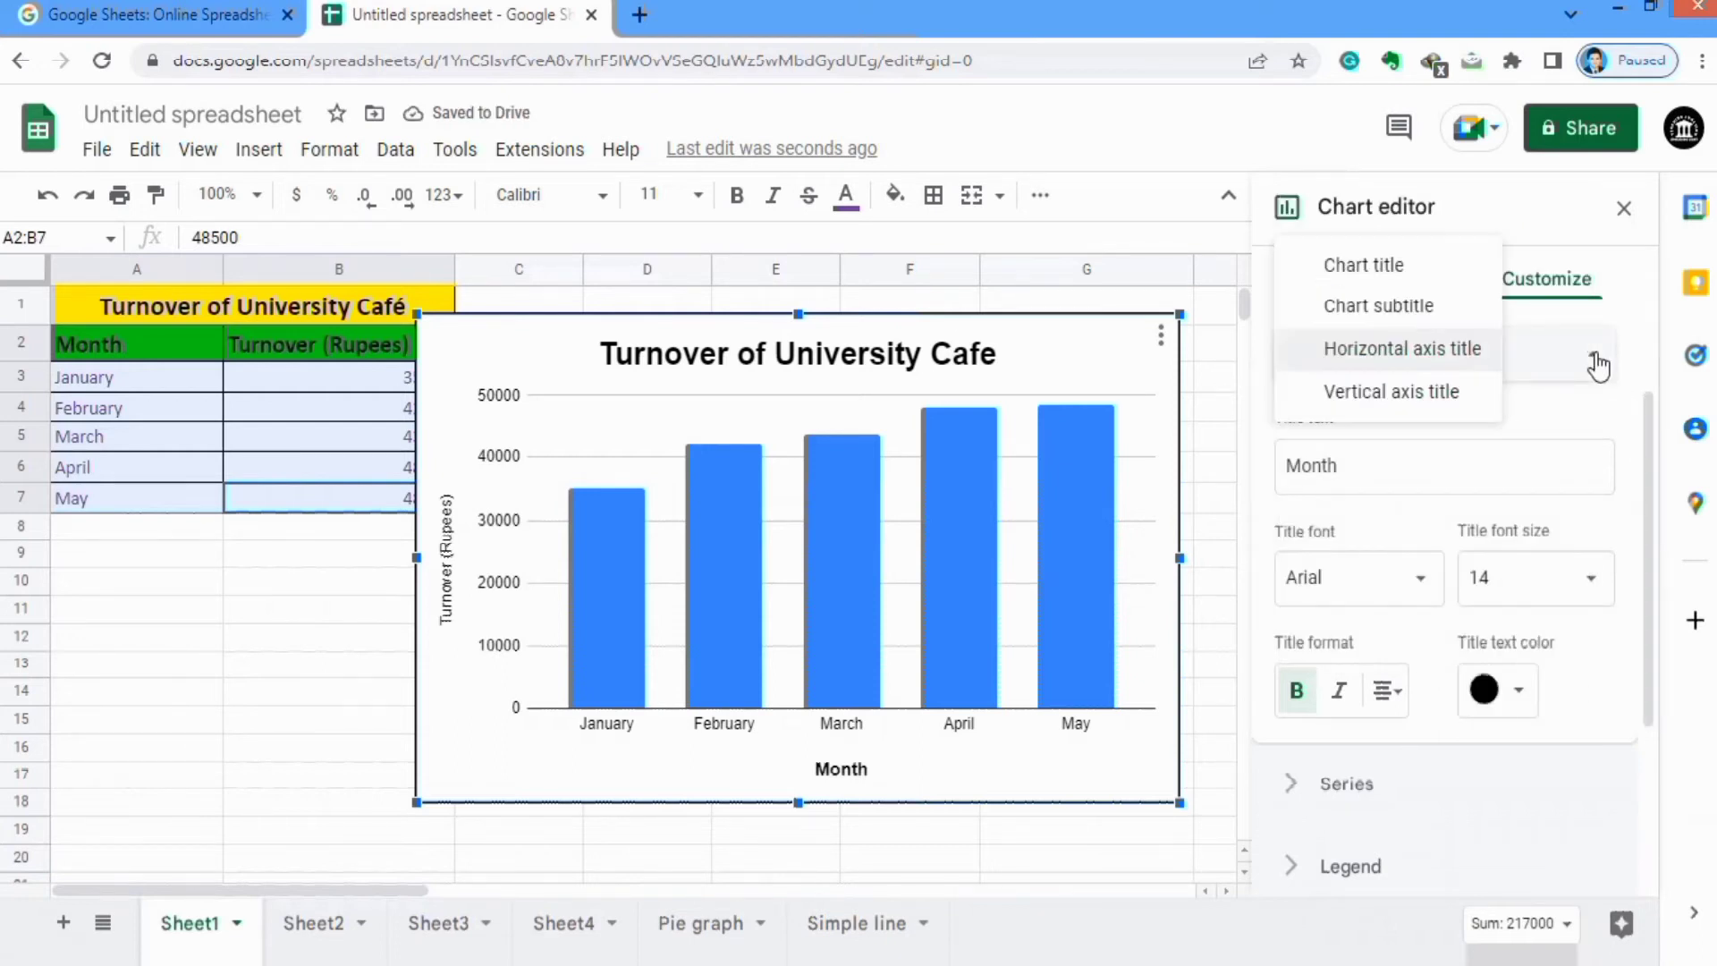
left_click(1420, 394)
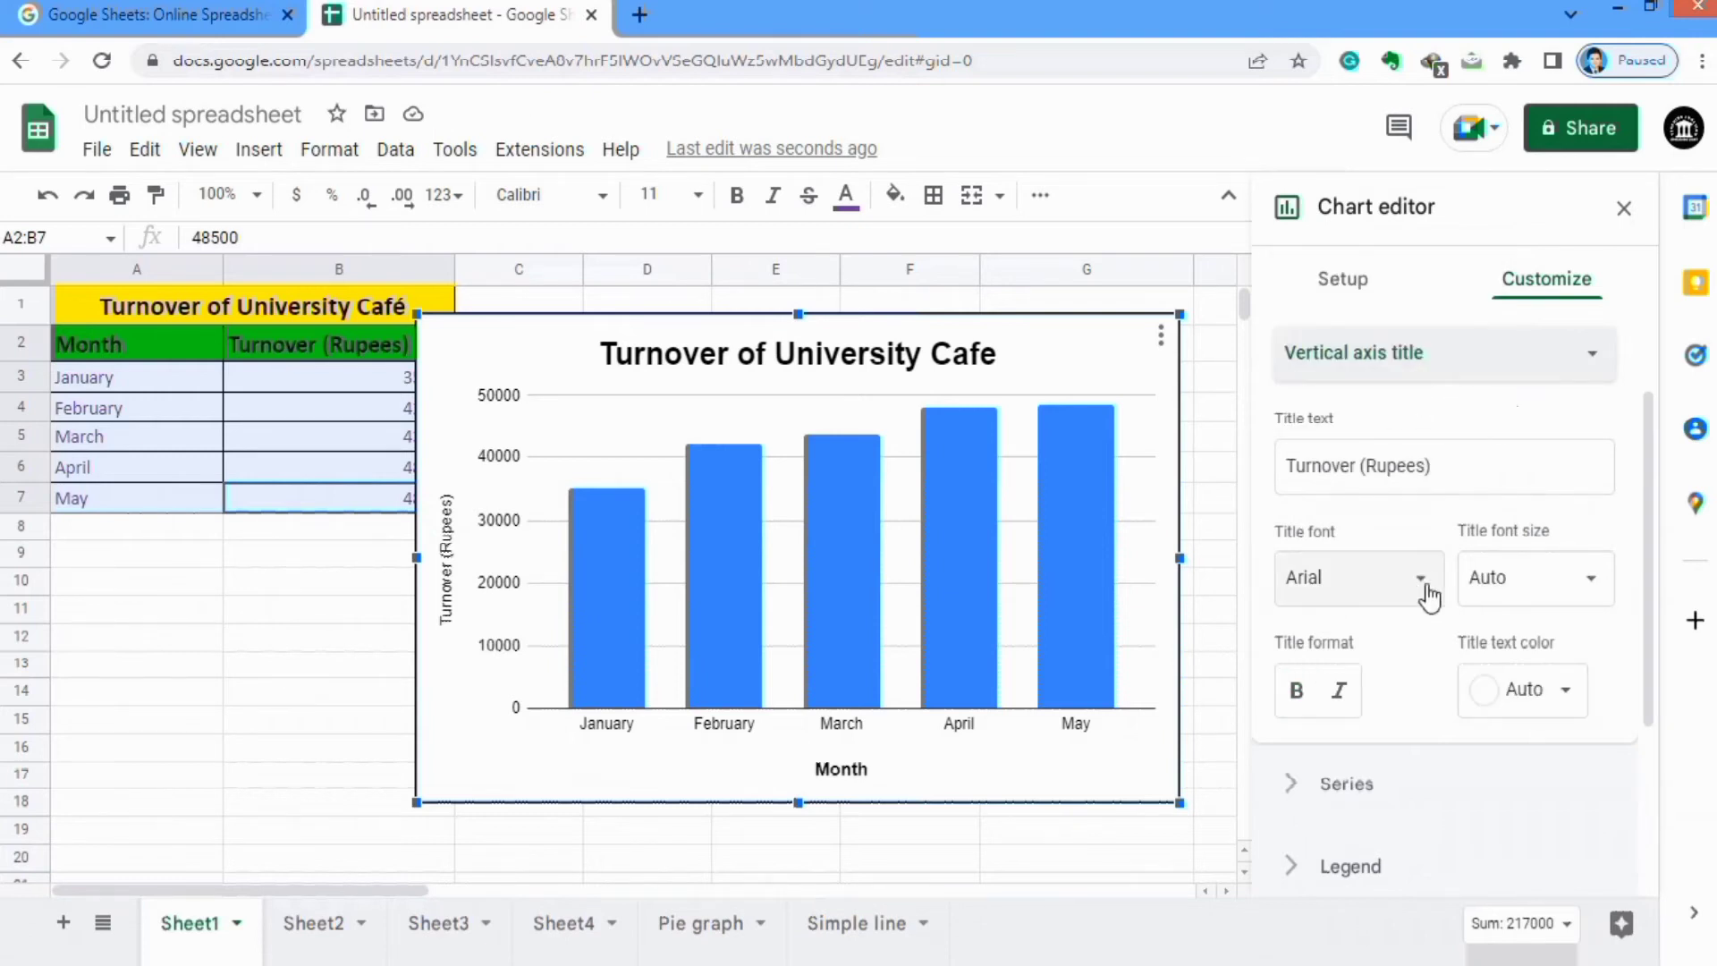
left_click(1587, 598)
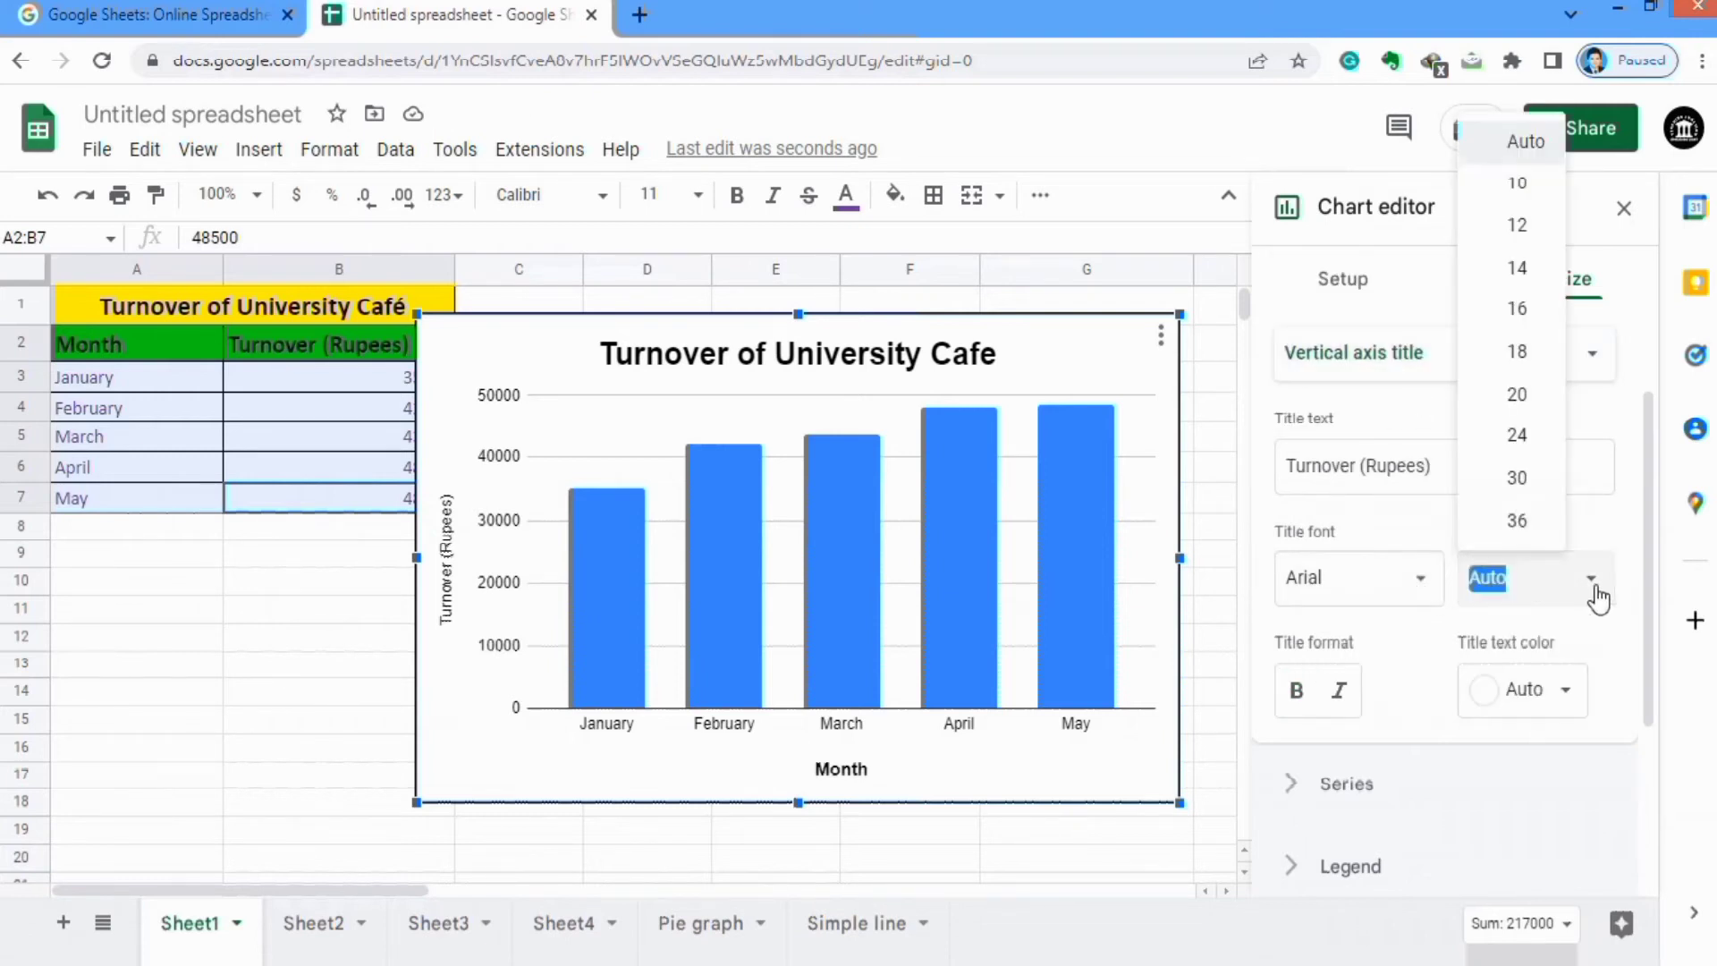
left_click(1521, 277)
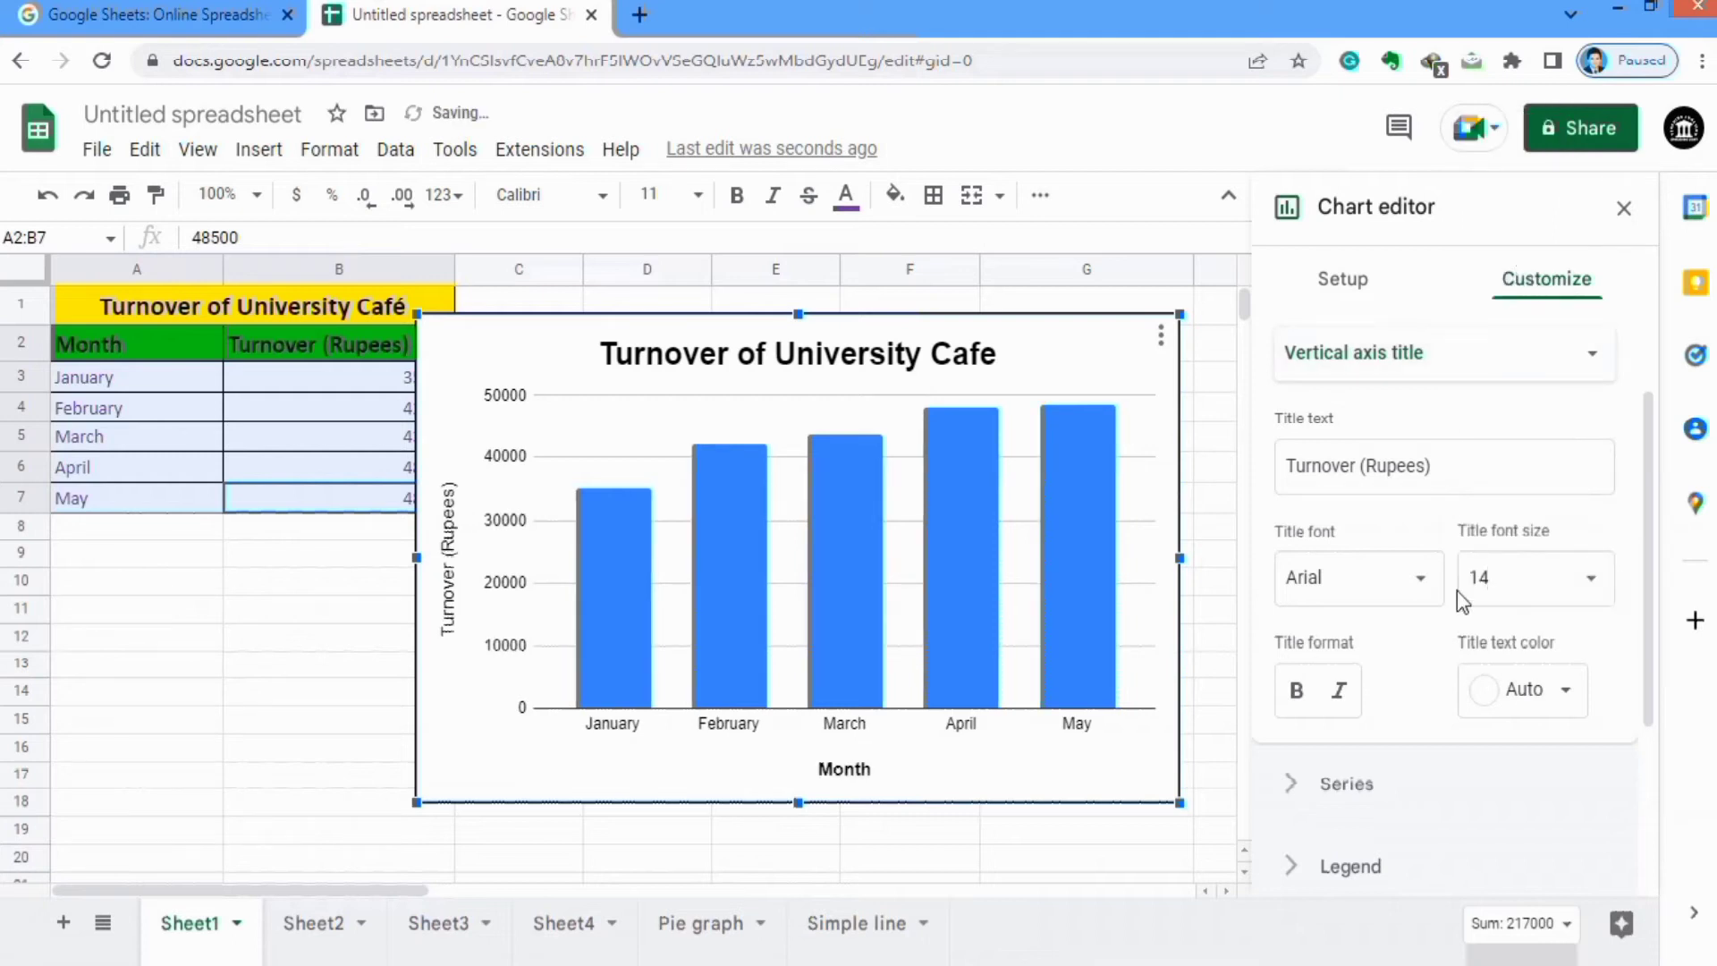
left_click(1296, 693)
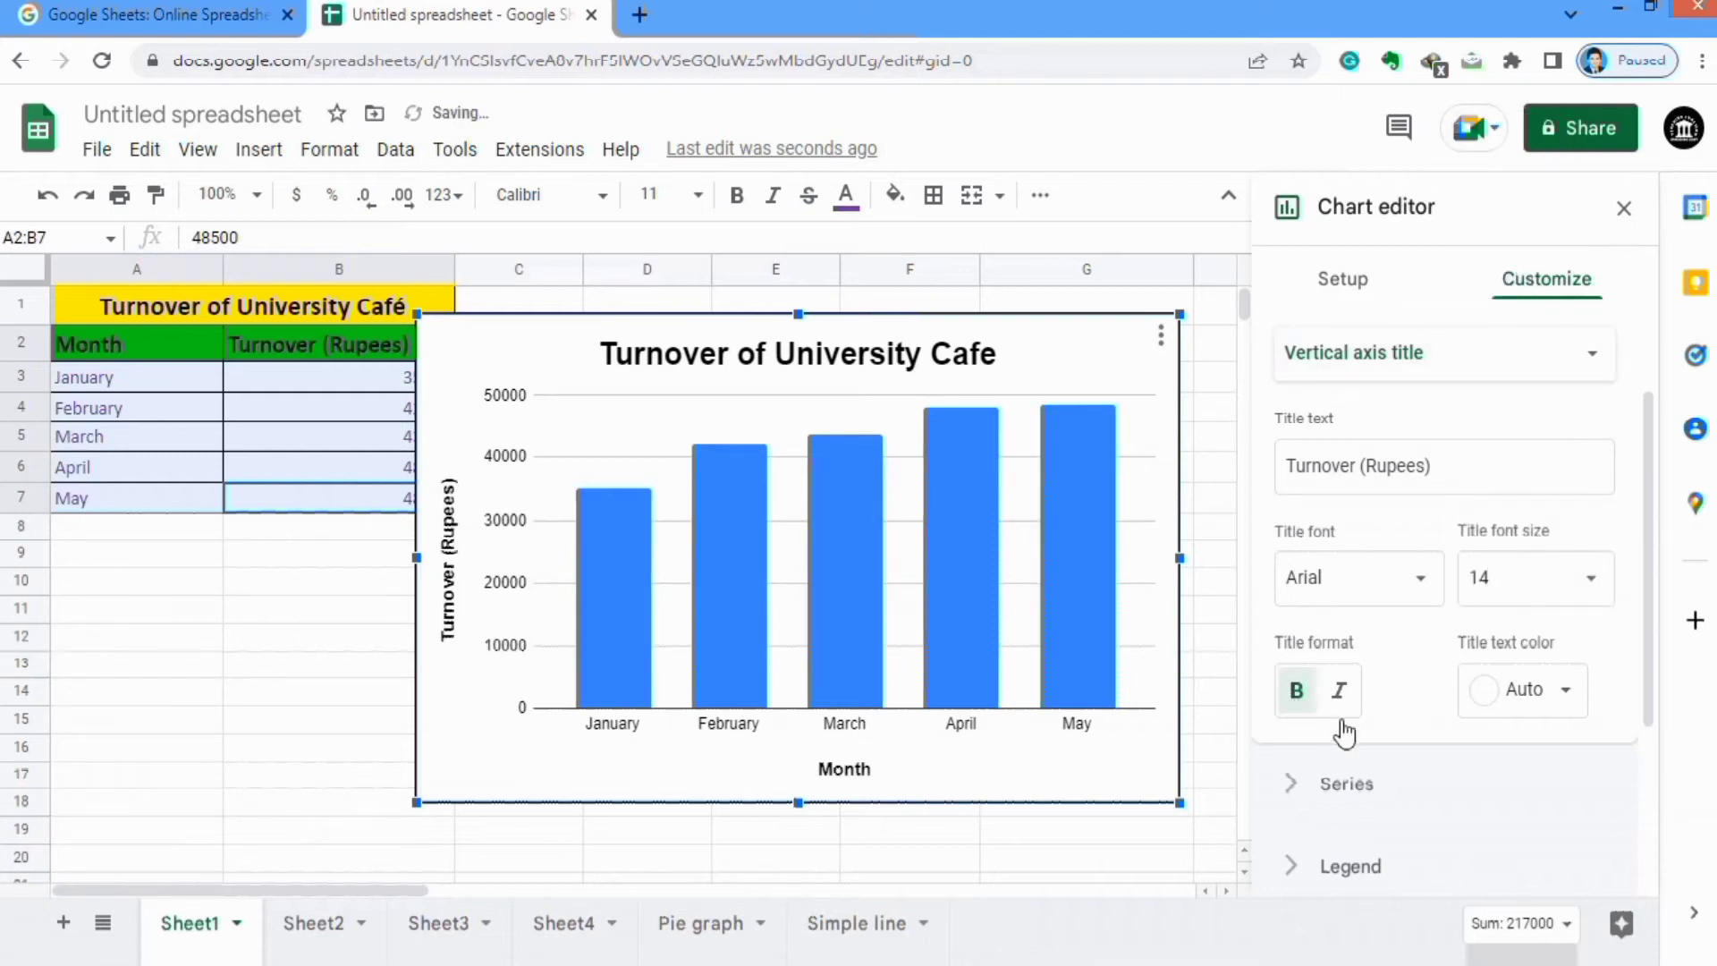
left_click(1561, 698)
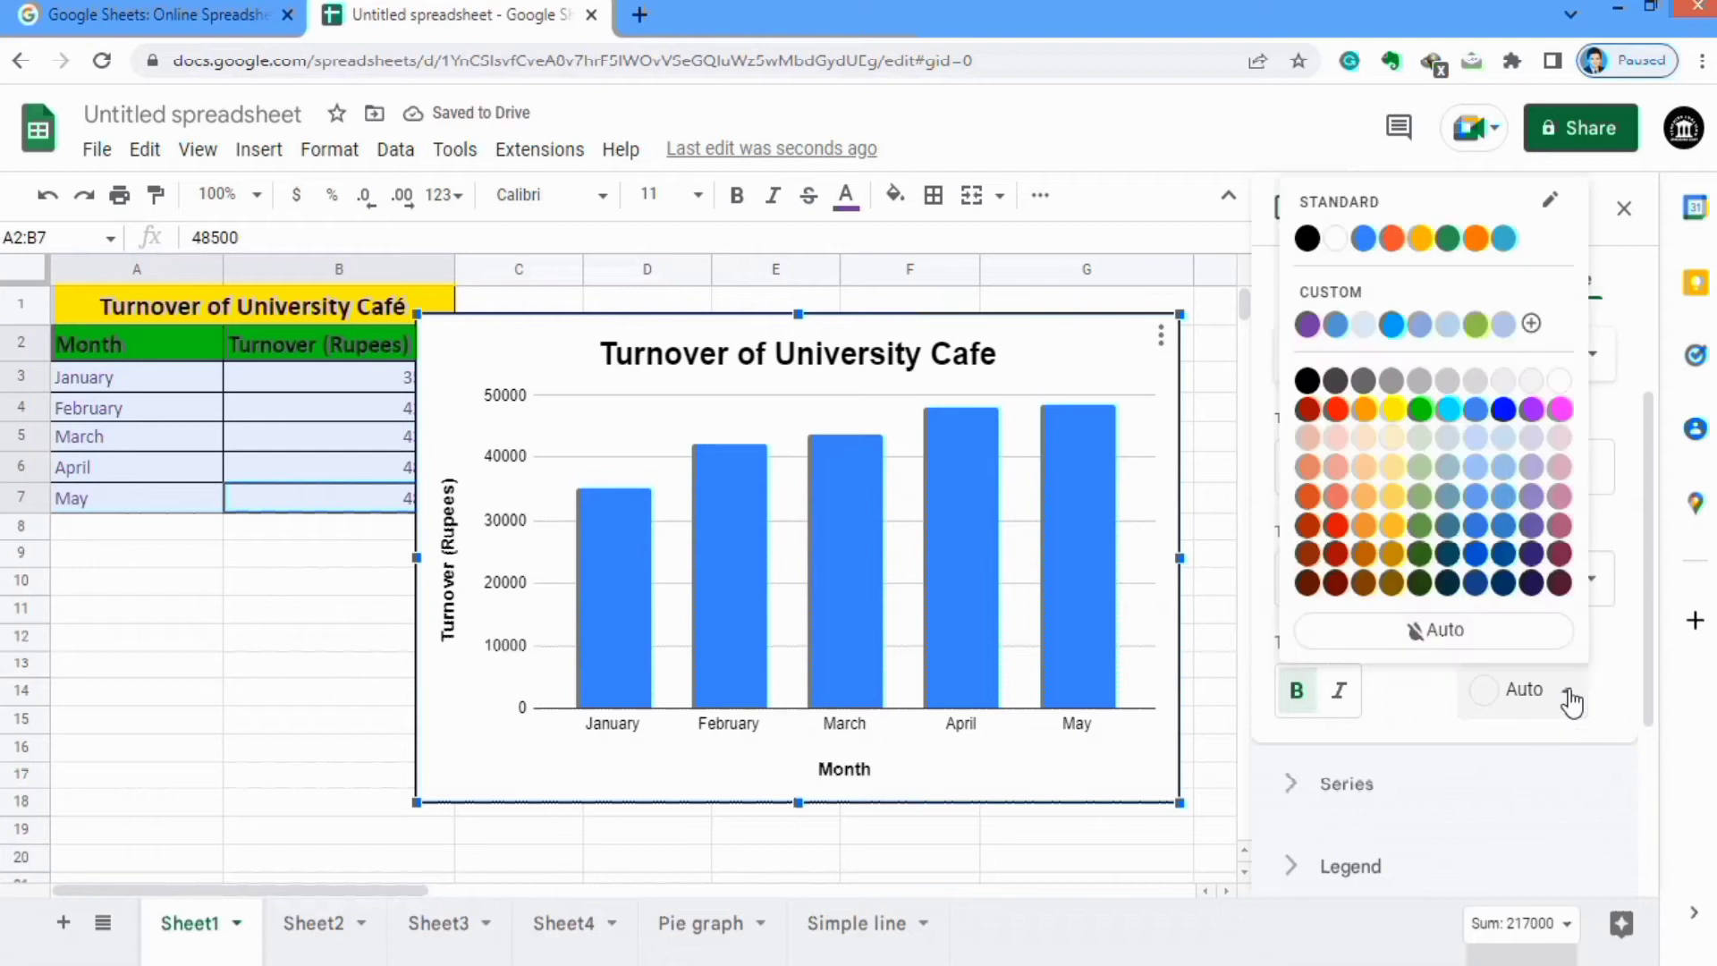
left_click(1307, 240)
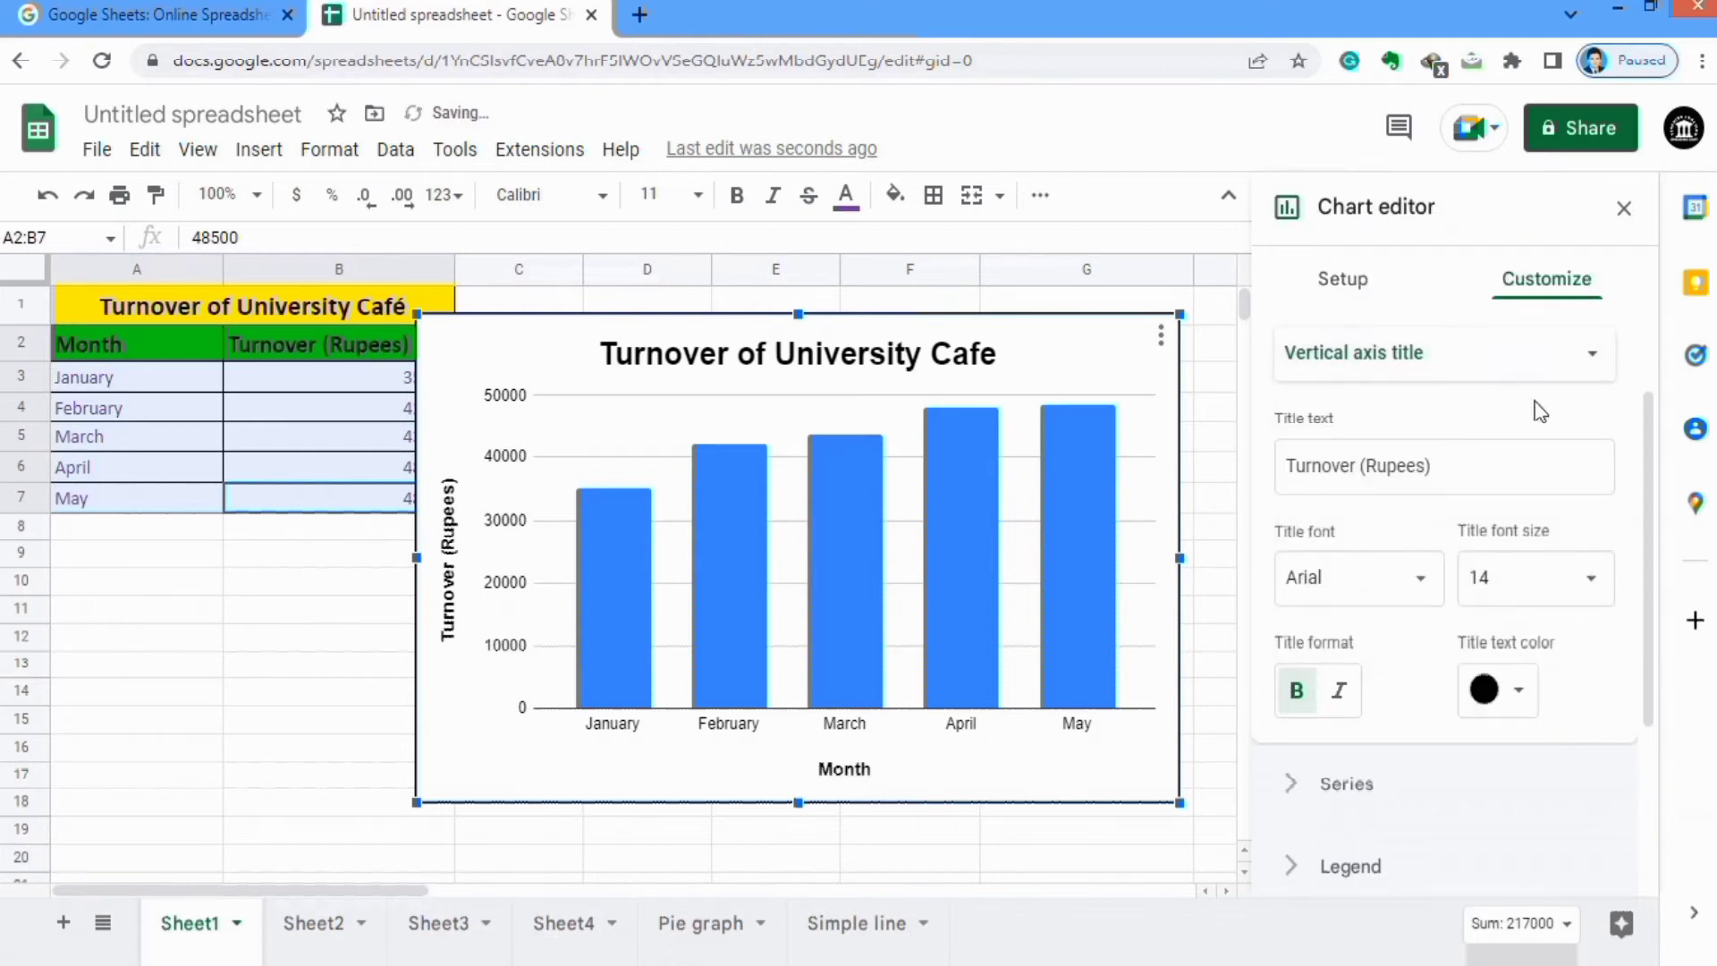
Set the fill color of the Turnover (Rupees) series to the standard green
left_click_drag(1650, 478, 1645, 611)
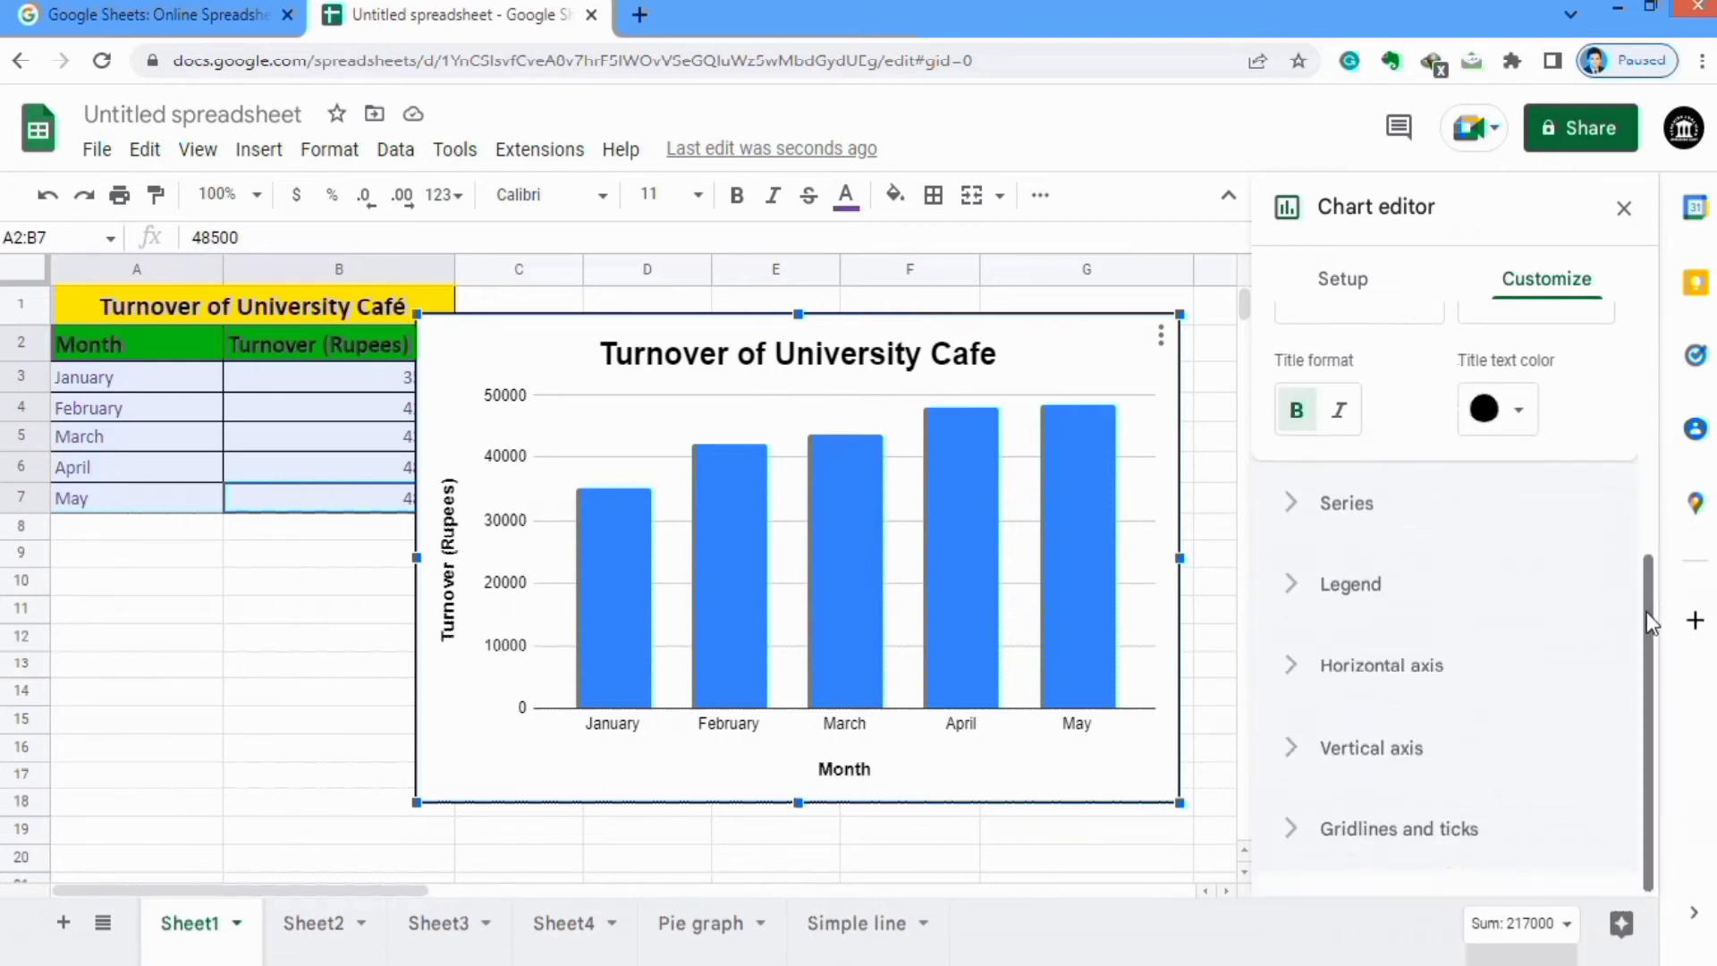
left_click(1348, 506)
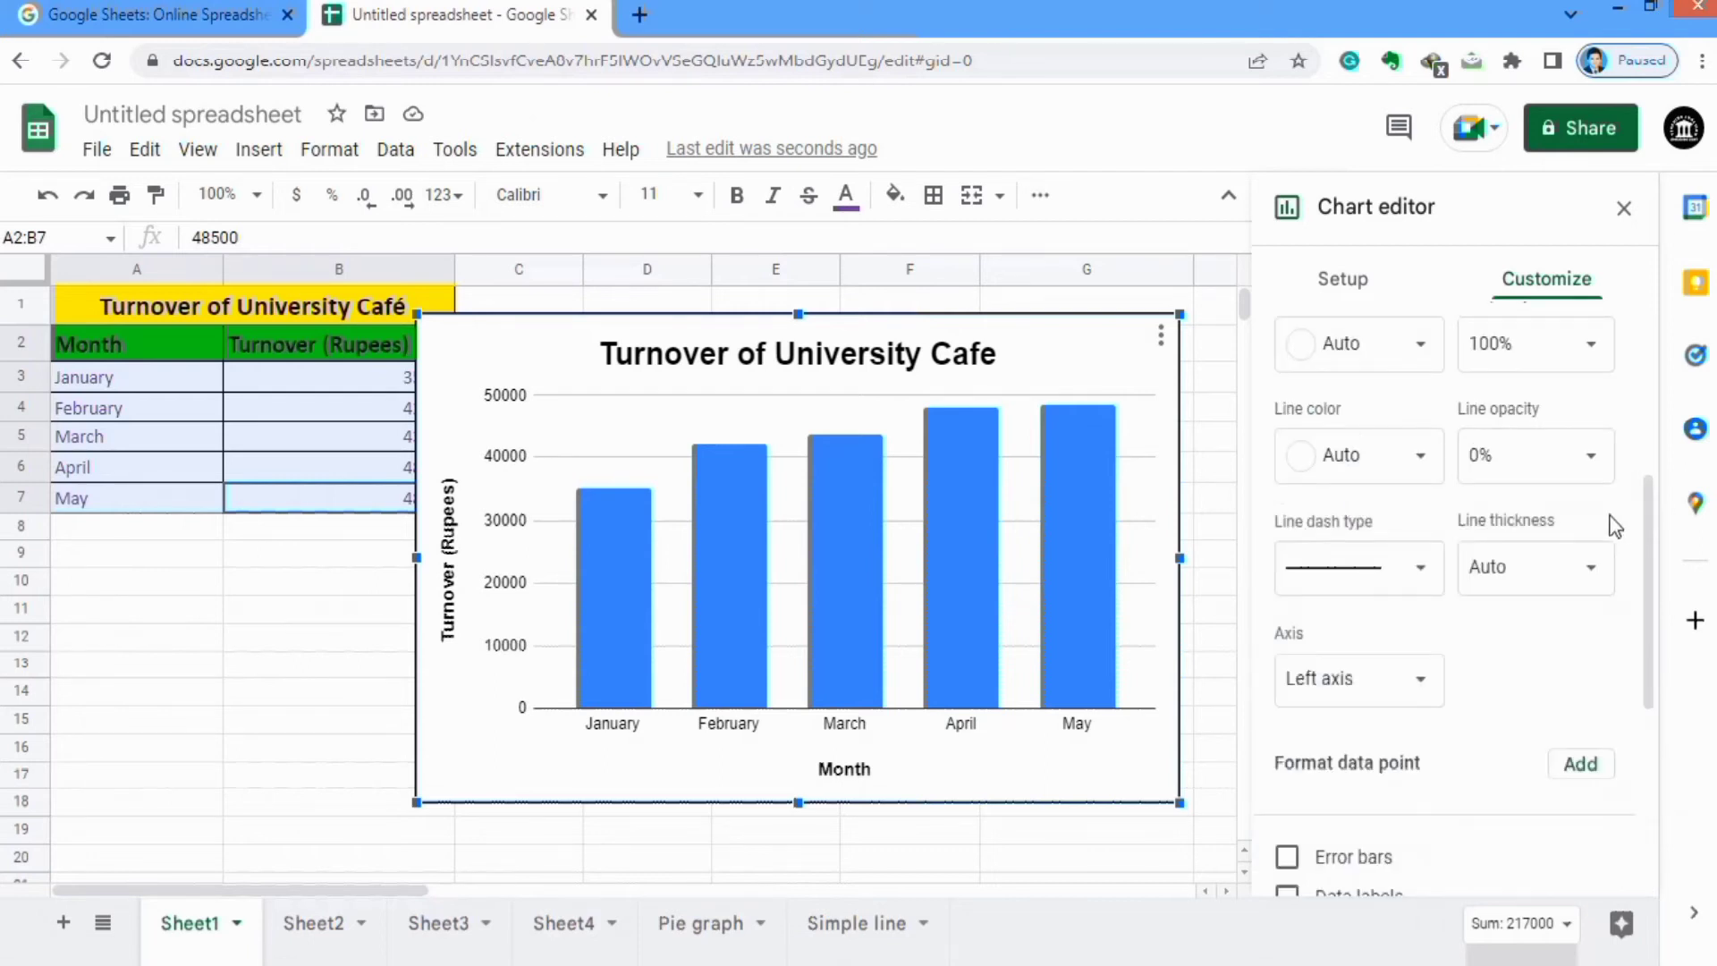
left_click_drag(1648, 522, 1644, 447)
left_click_drag(1644, 445, 1638, 417)
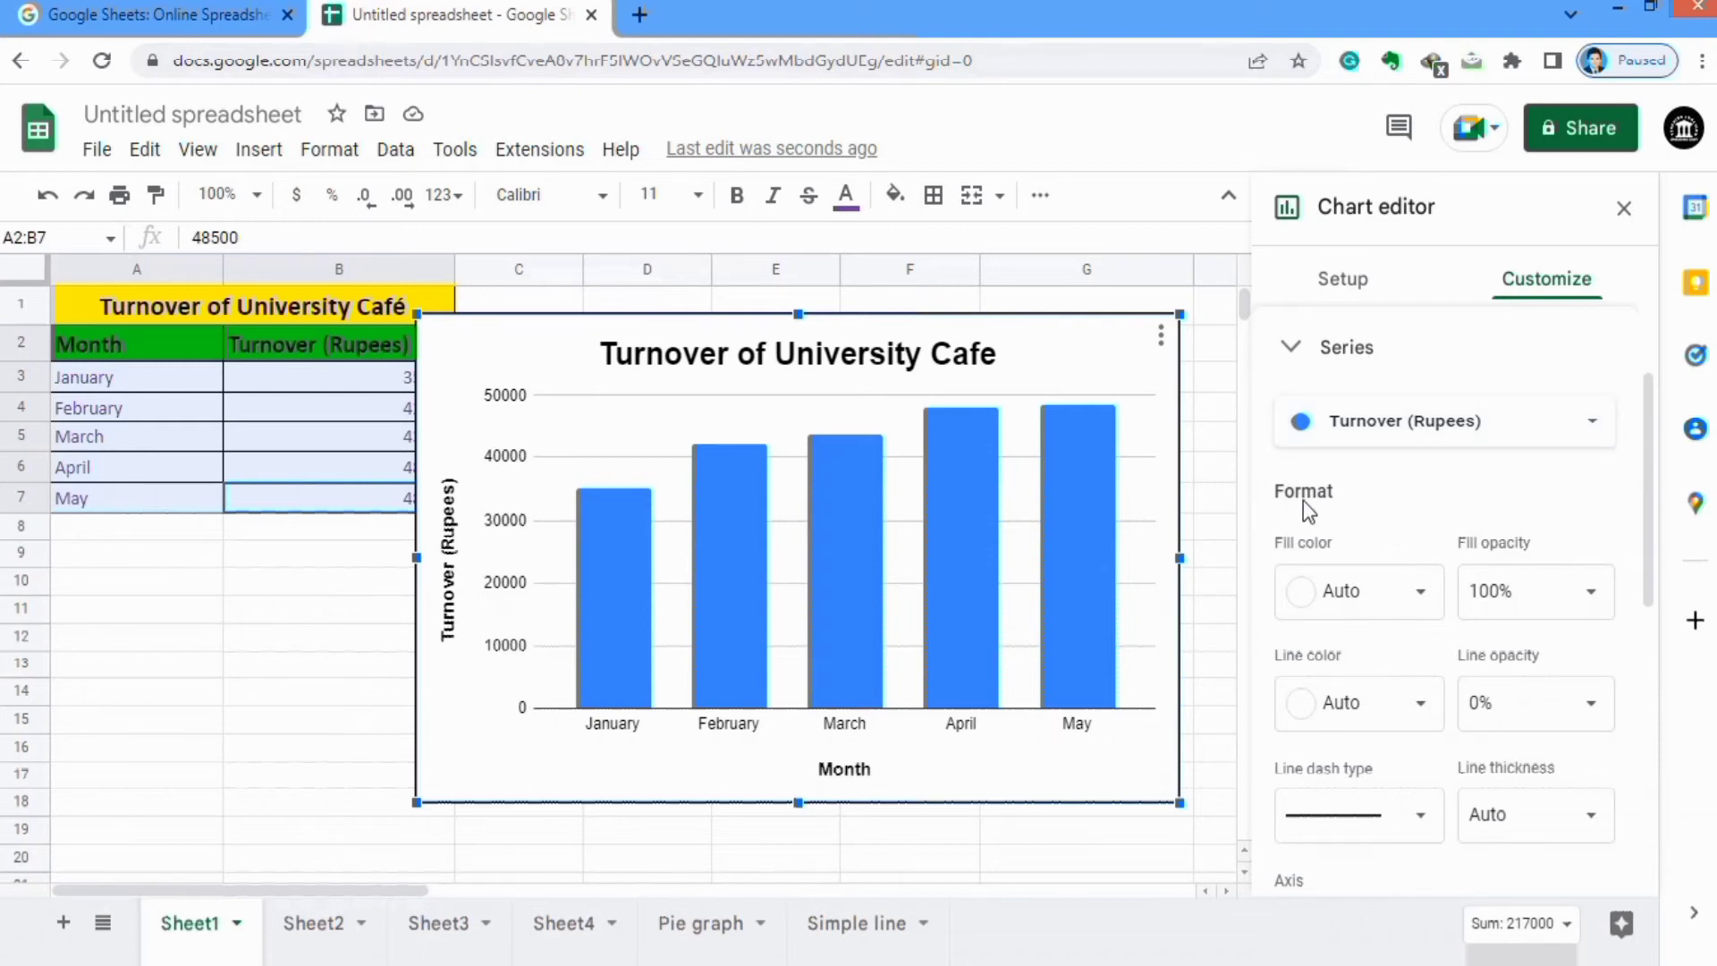
left_click(1422, 598)
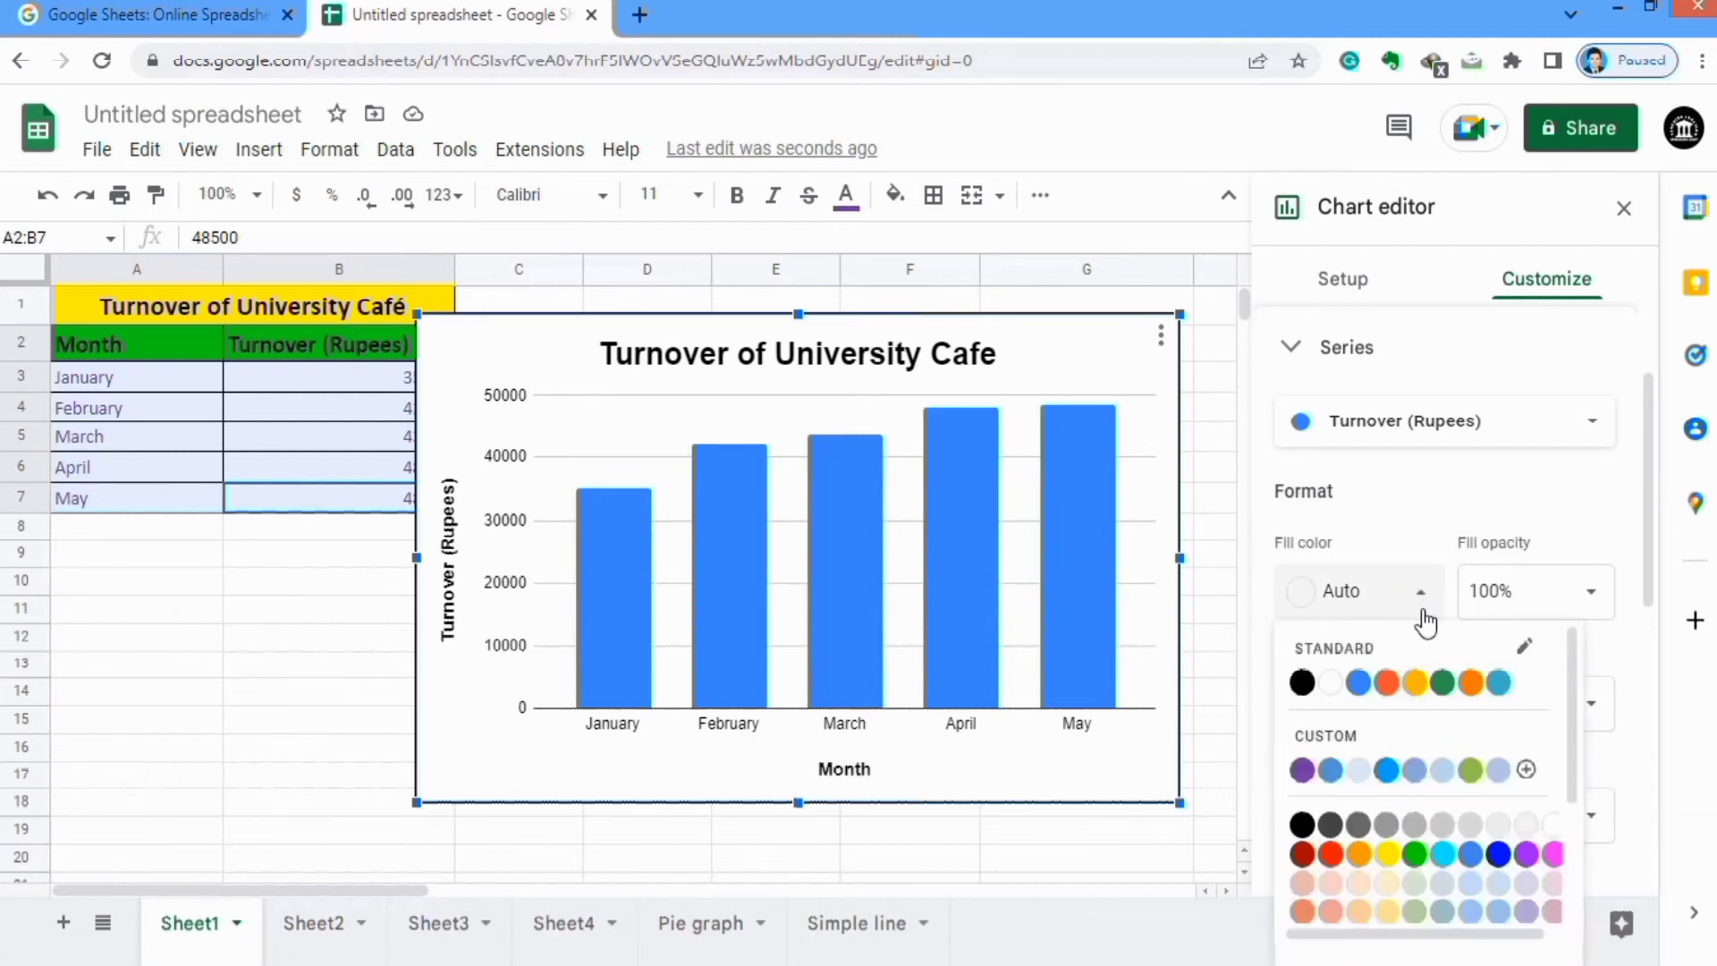
left_click(1442, 684)
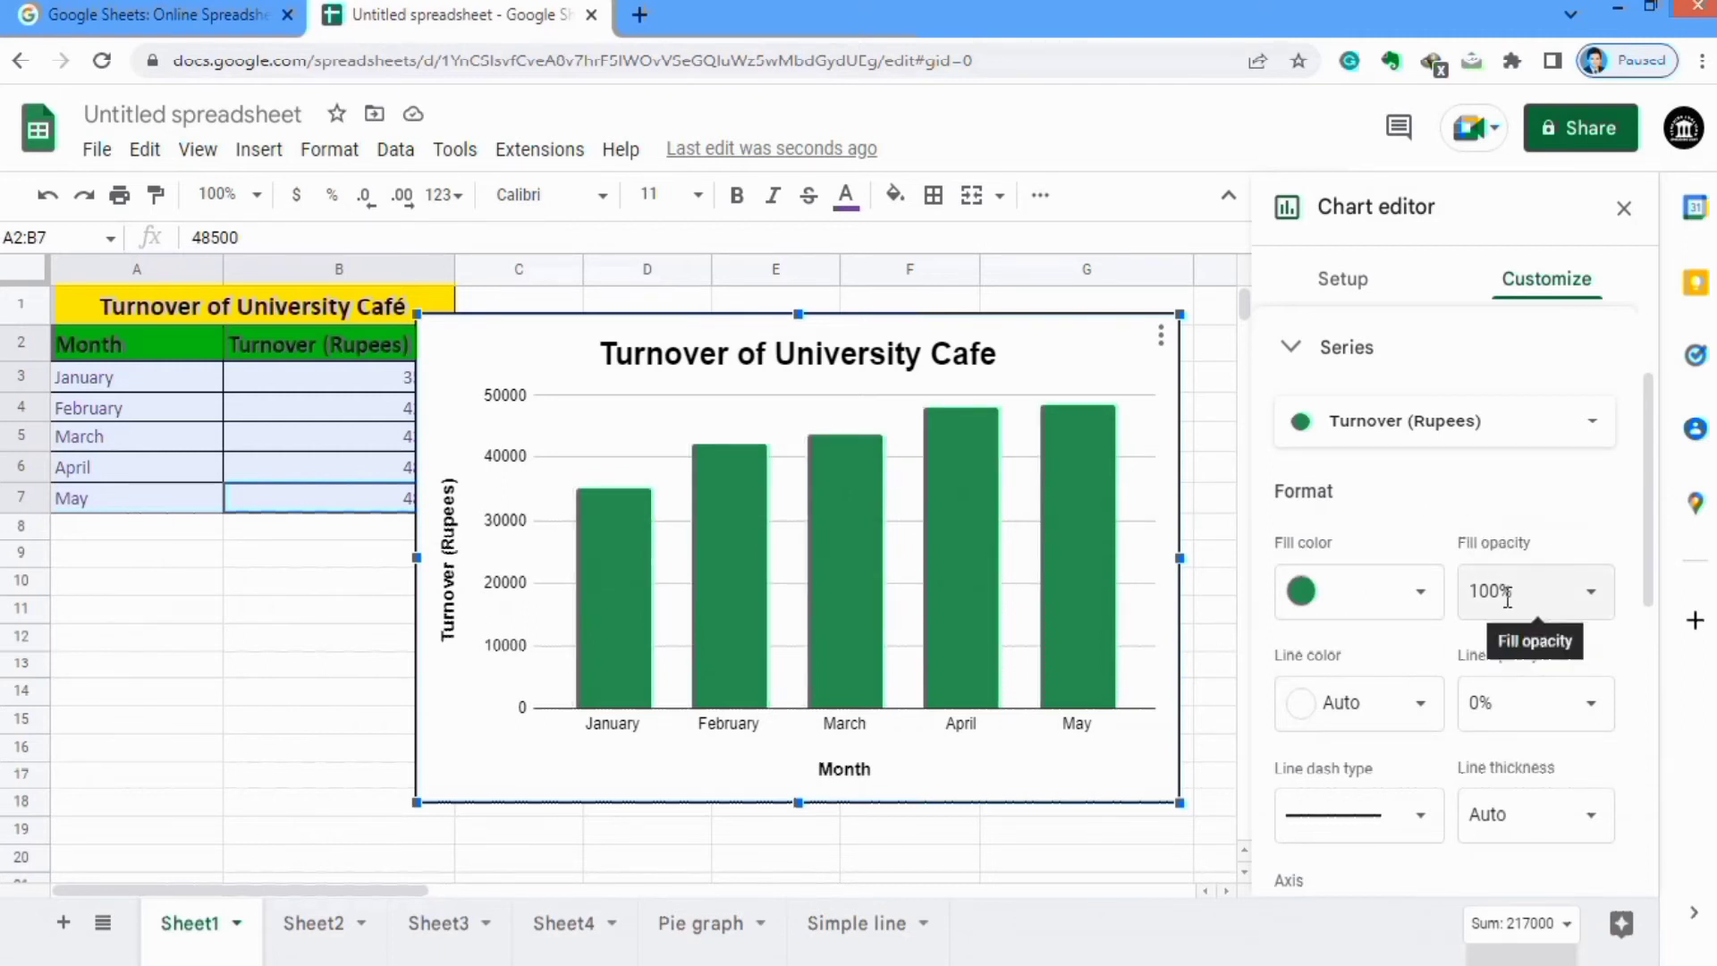
Outline the Turnover (Rupees) columns with a black solid line, 2px thick
left_click_drag(1652, 475, 1651, 503)
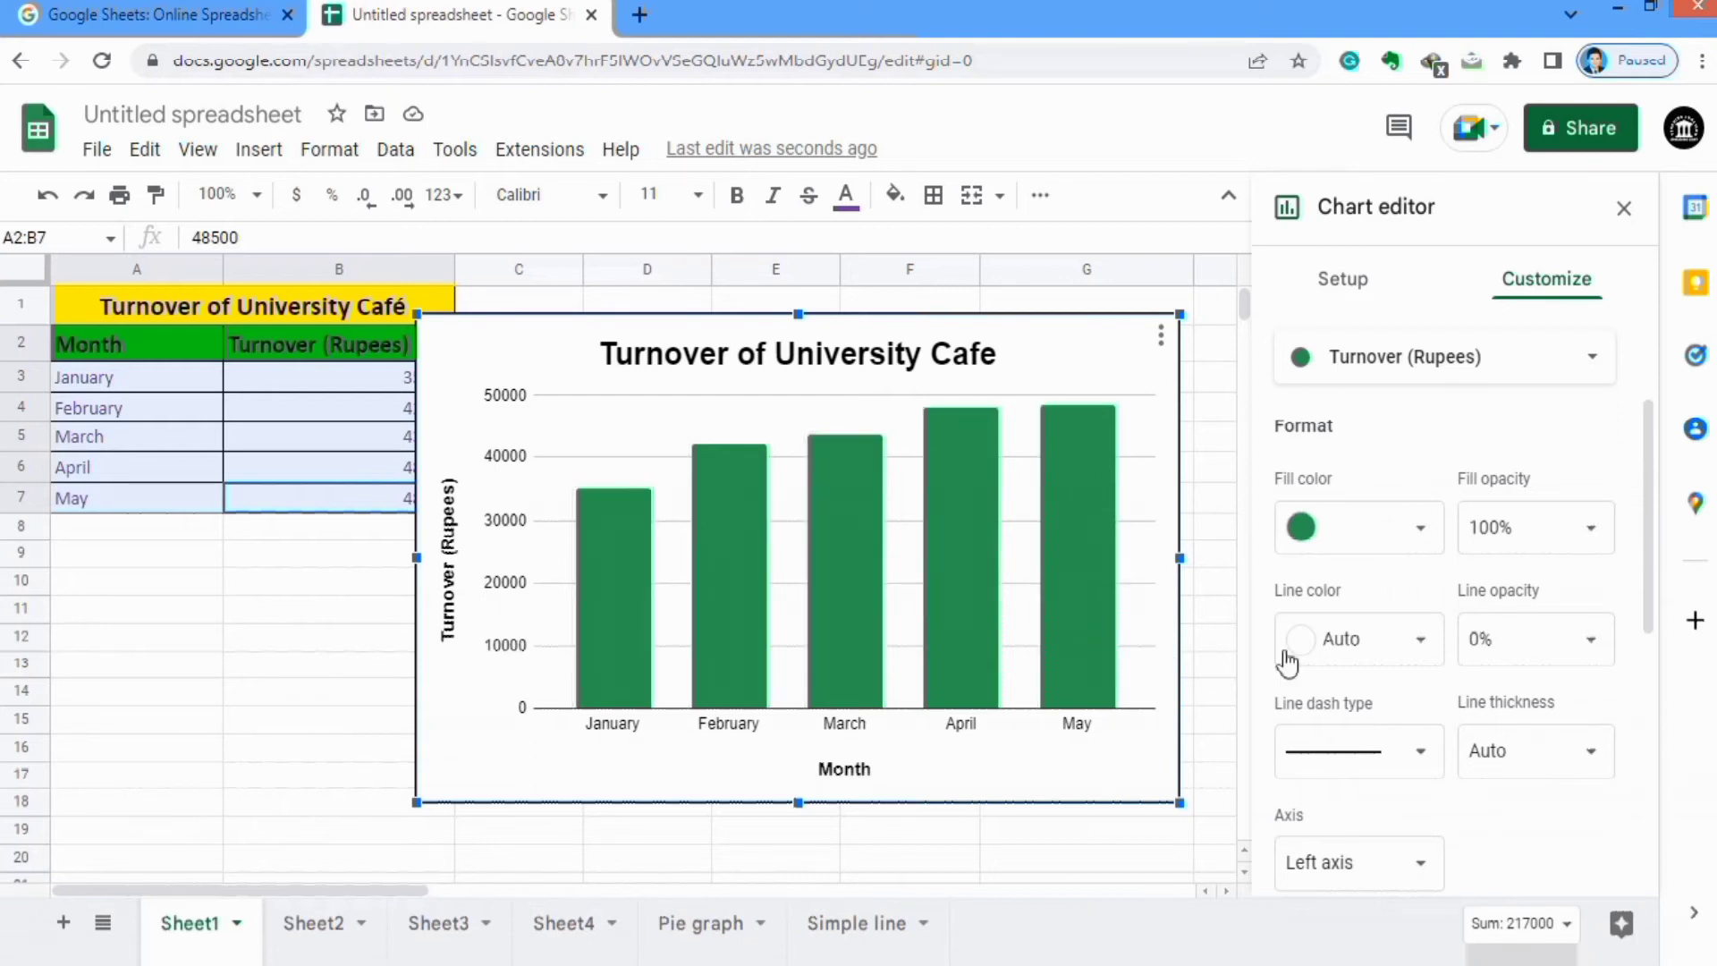
left_click(1420, 641)
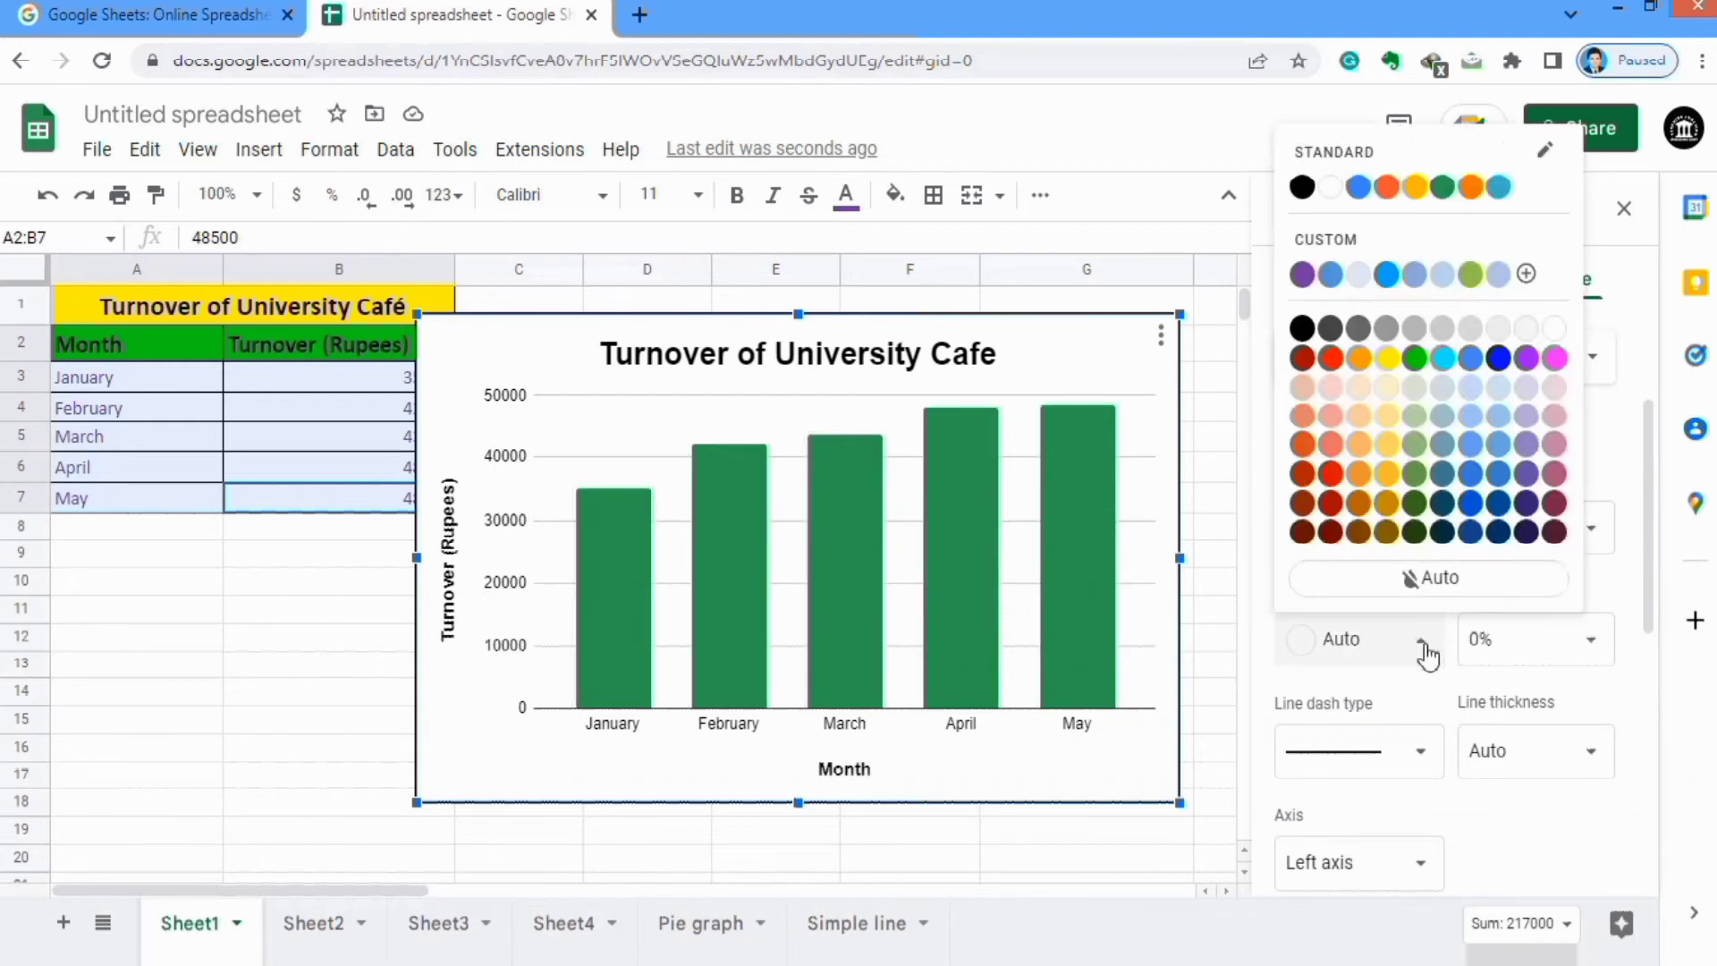
left_click(1303, 329)
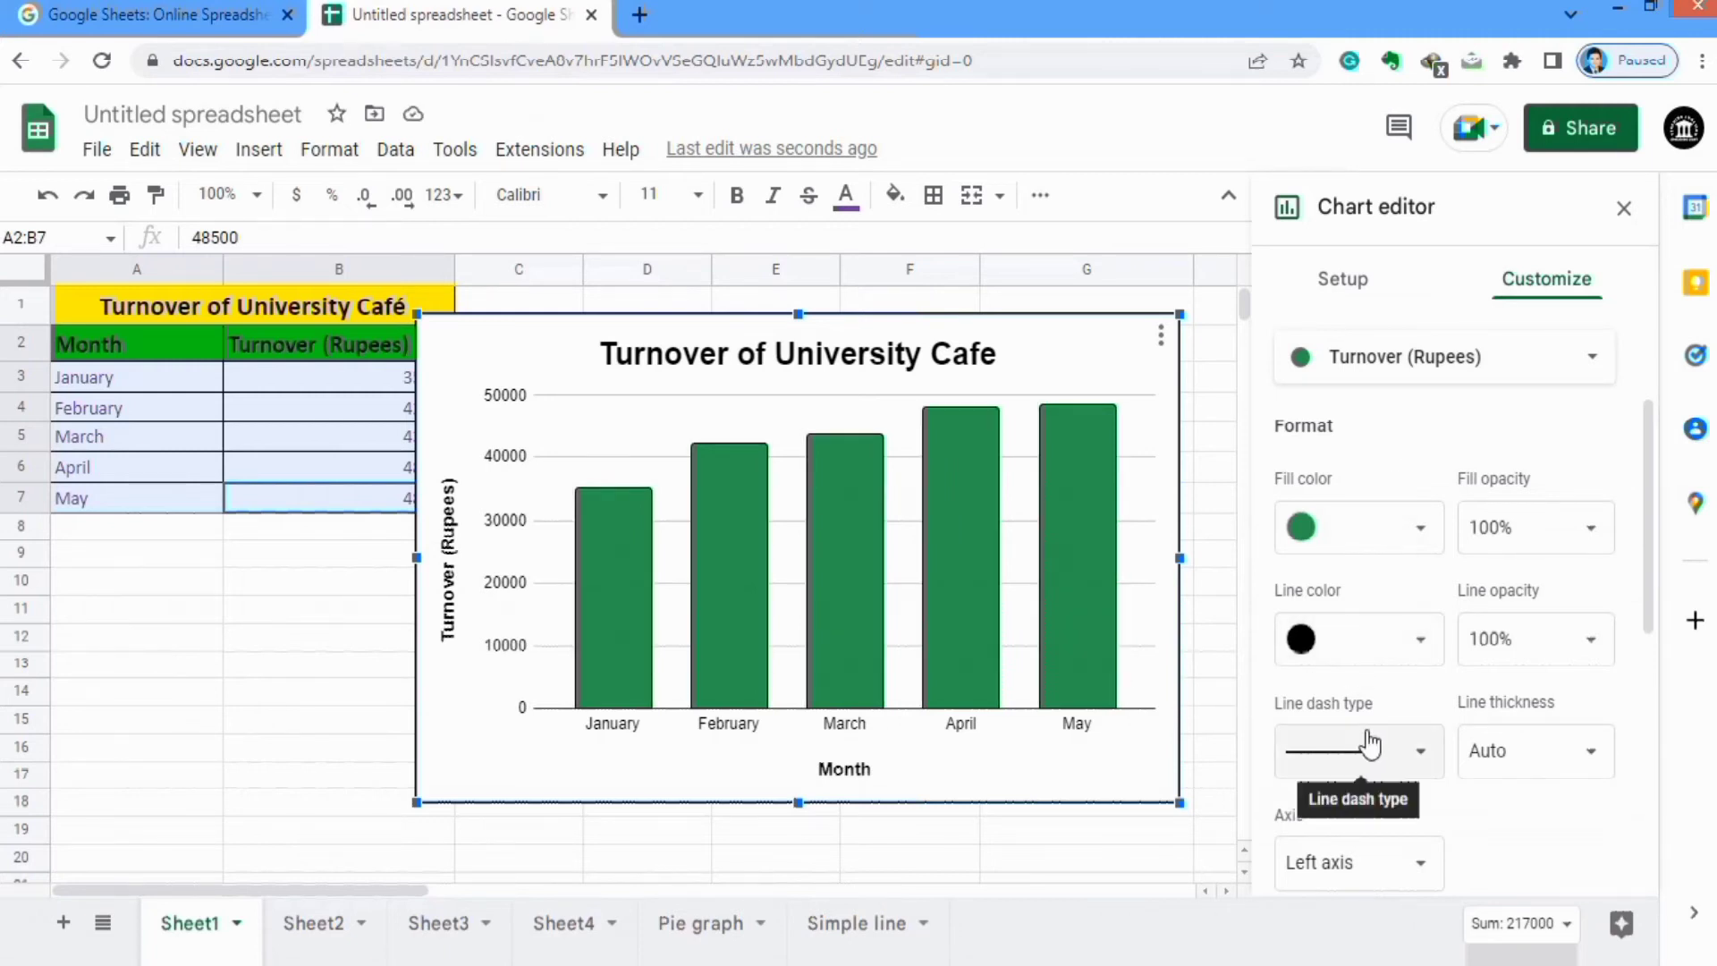
left_click(1424, 752)
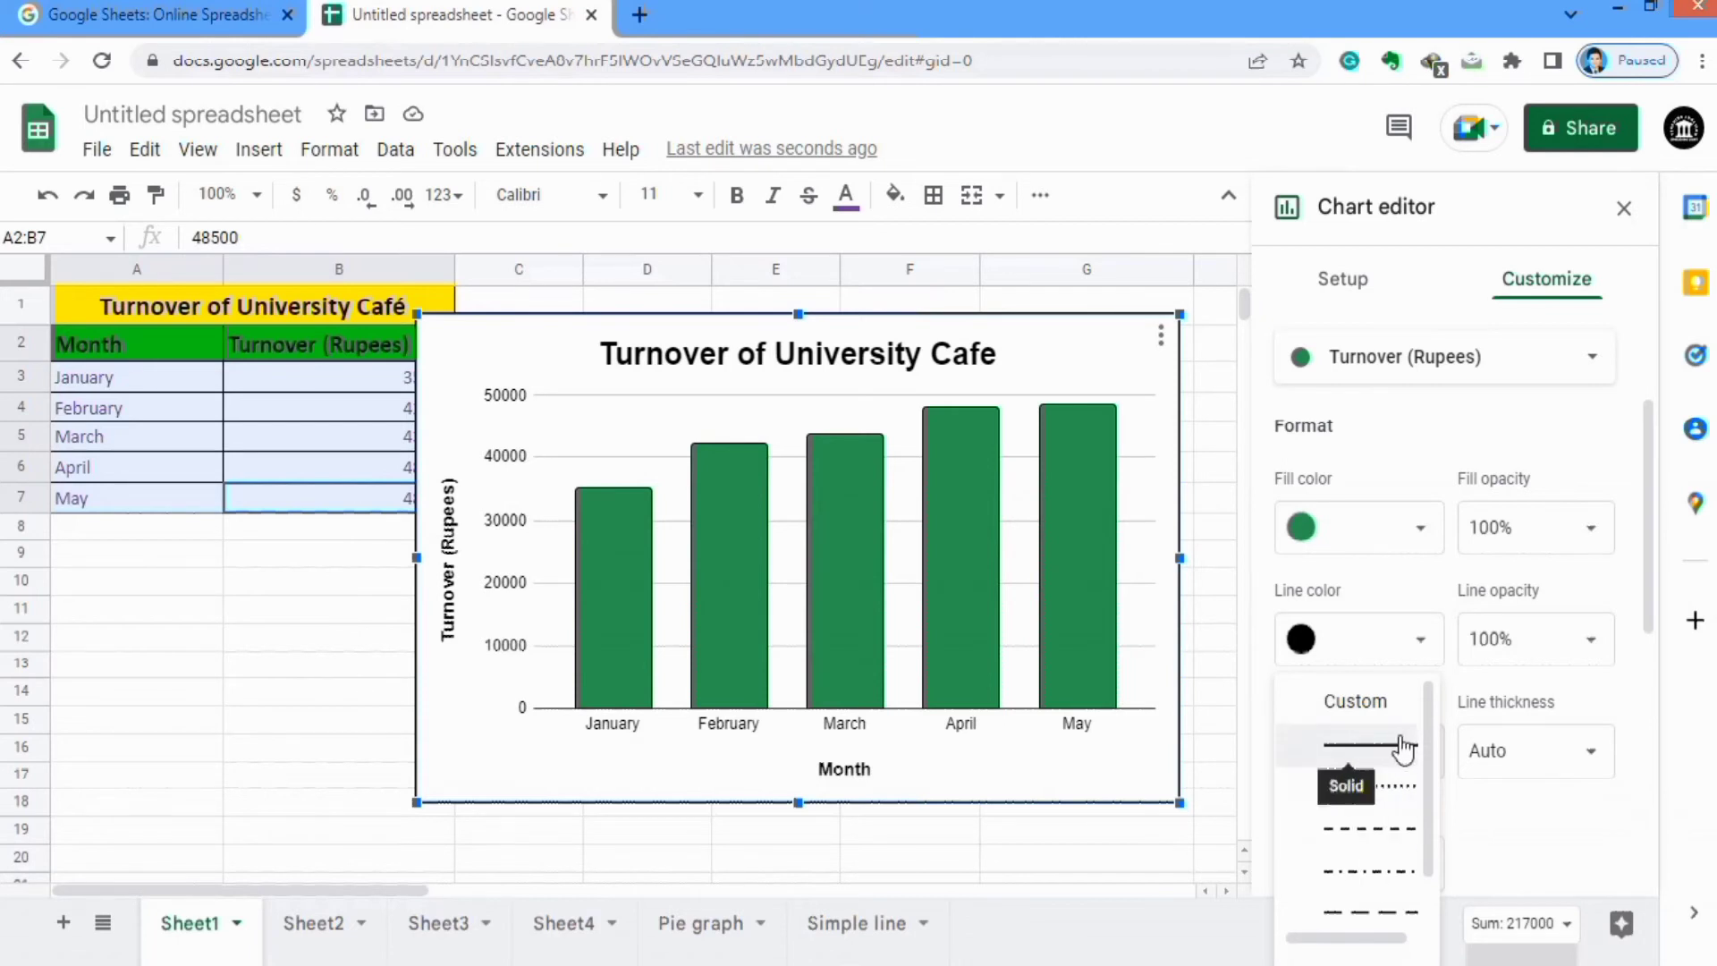
left_click(1403, 748)
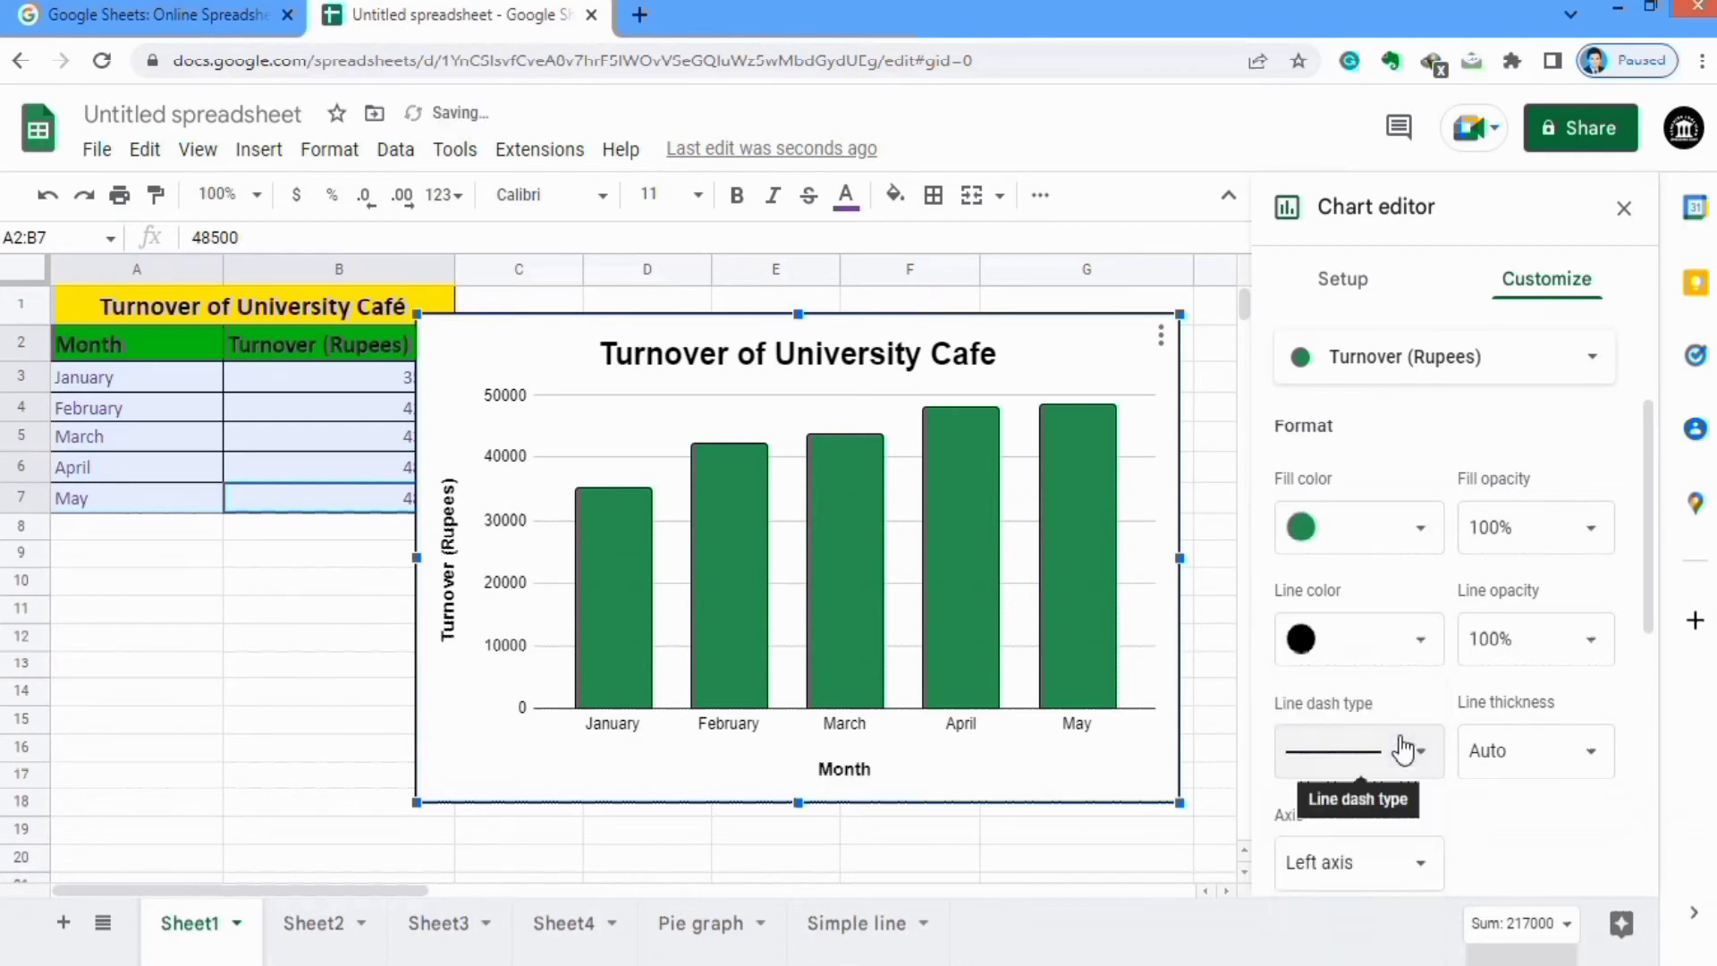
left_click(1598, 762)
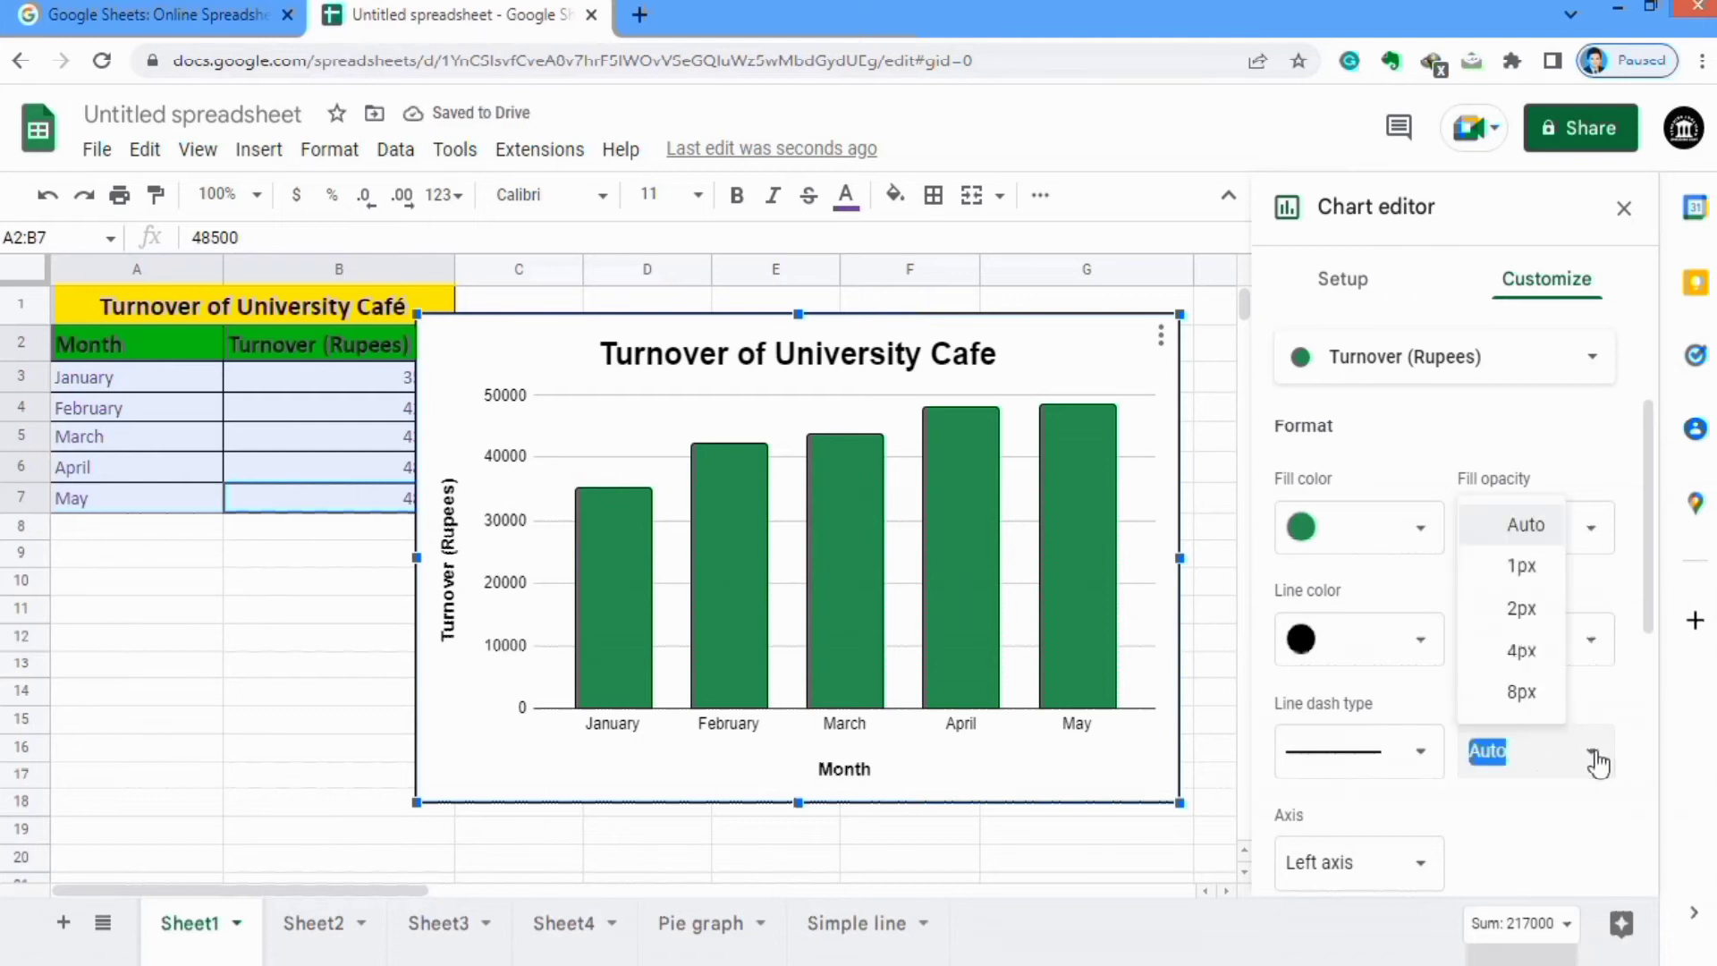
left_click(1531, 604)
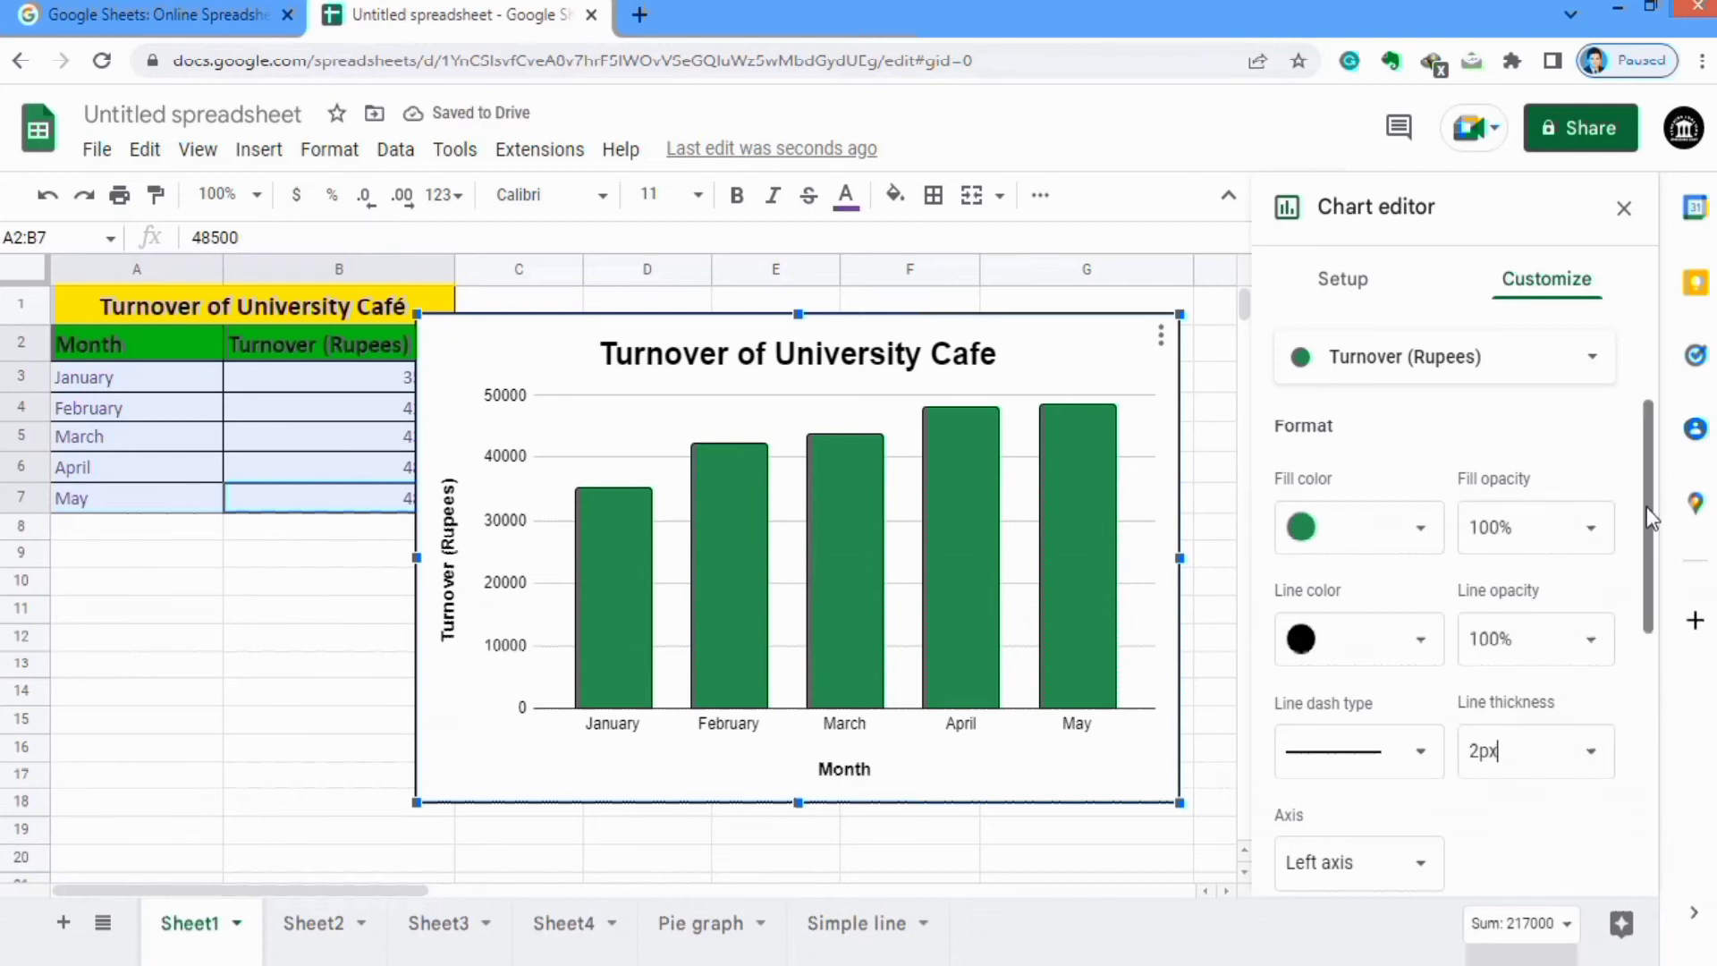
left_click_drag(1649, 514, 1647, 767)
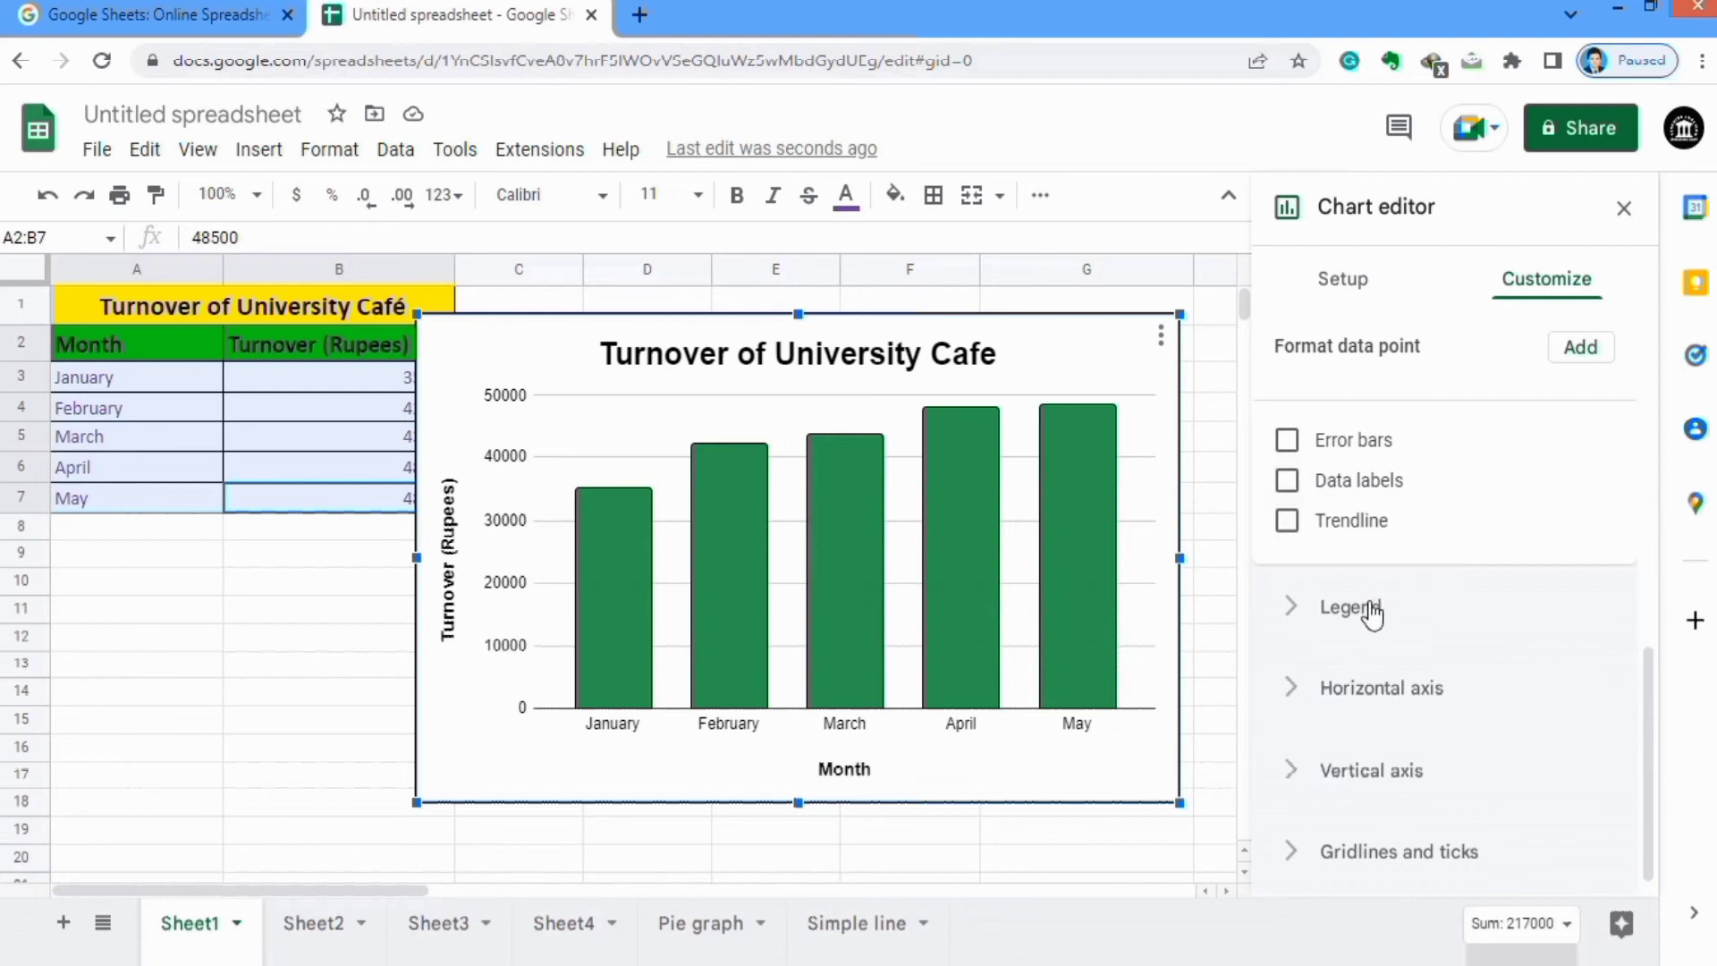
left_click(1371, 610)
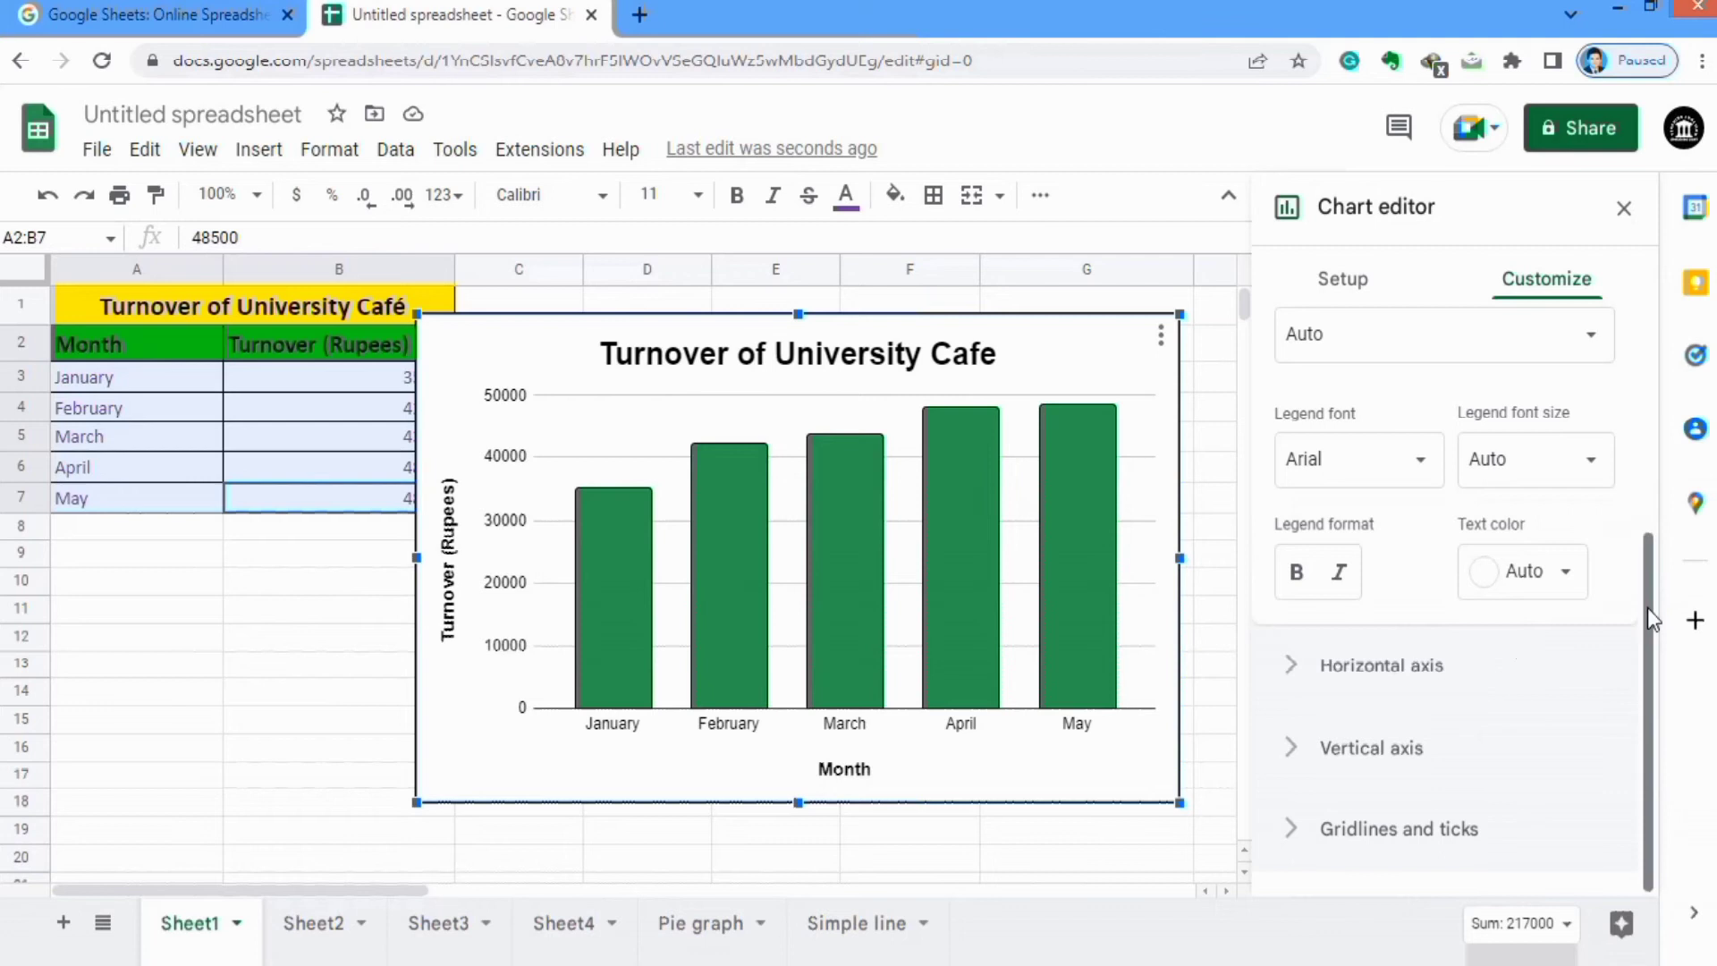
Format the horizontal axis labels with font size 14, bold and black text
left_click_drag(1647, 609, 1647, 682)
left_click(1380, 669)
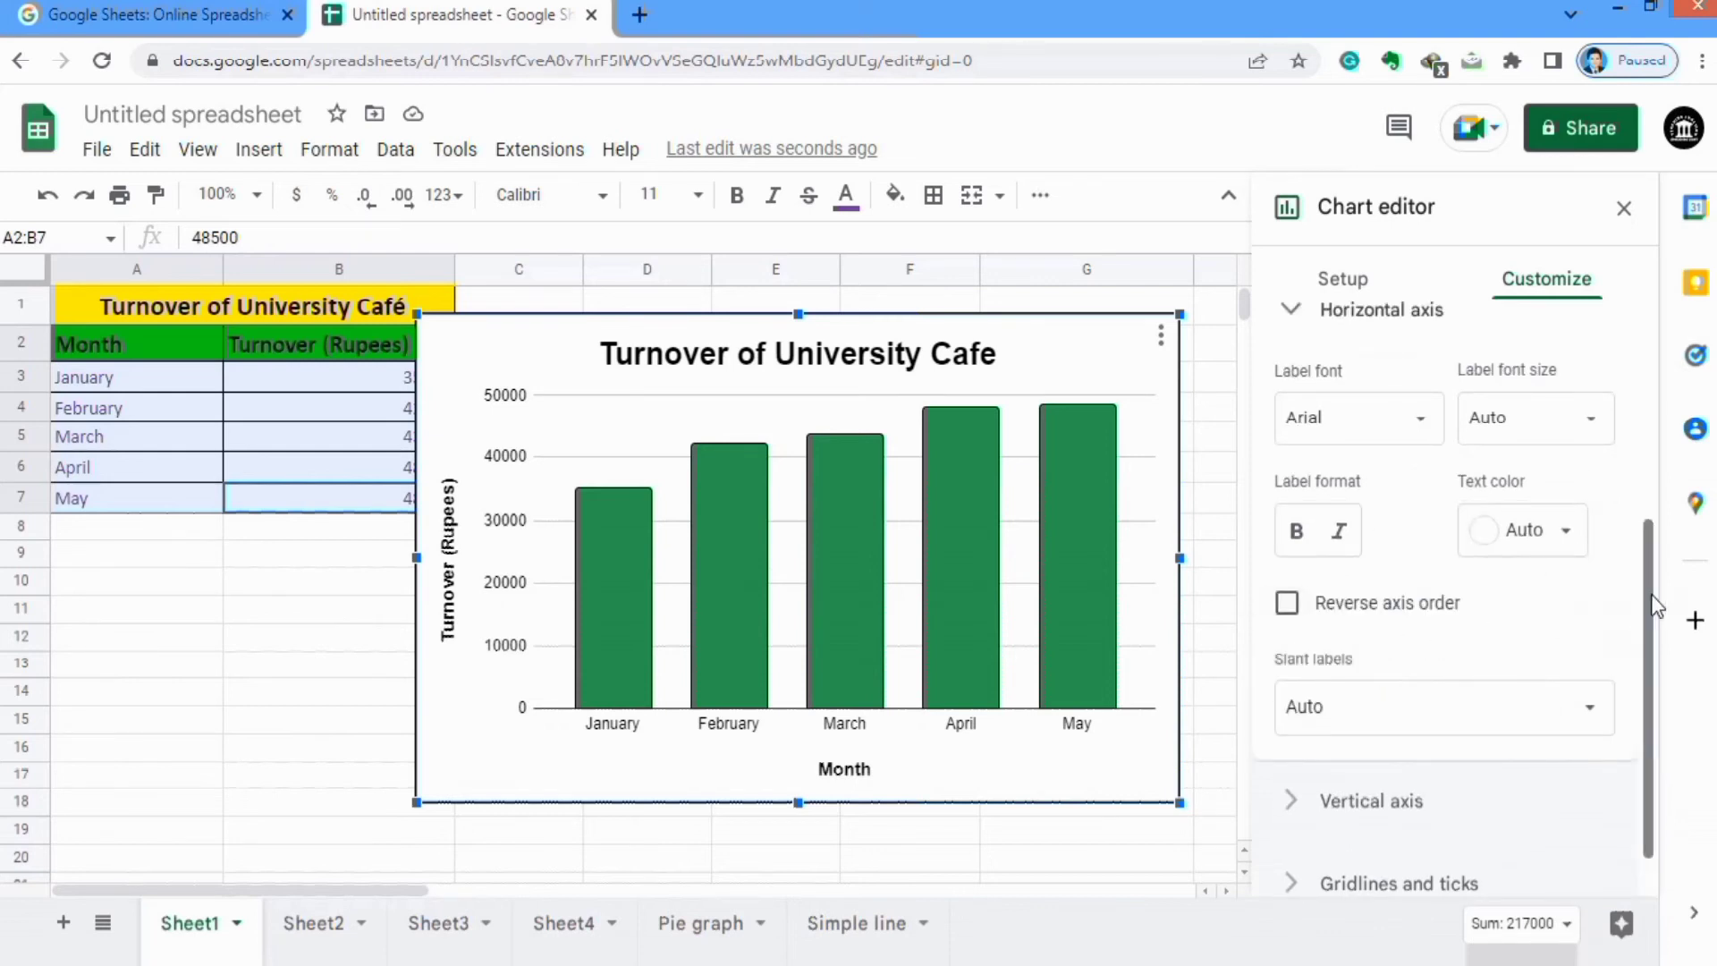
left_click_drag(1655, 606, 1655, 559)
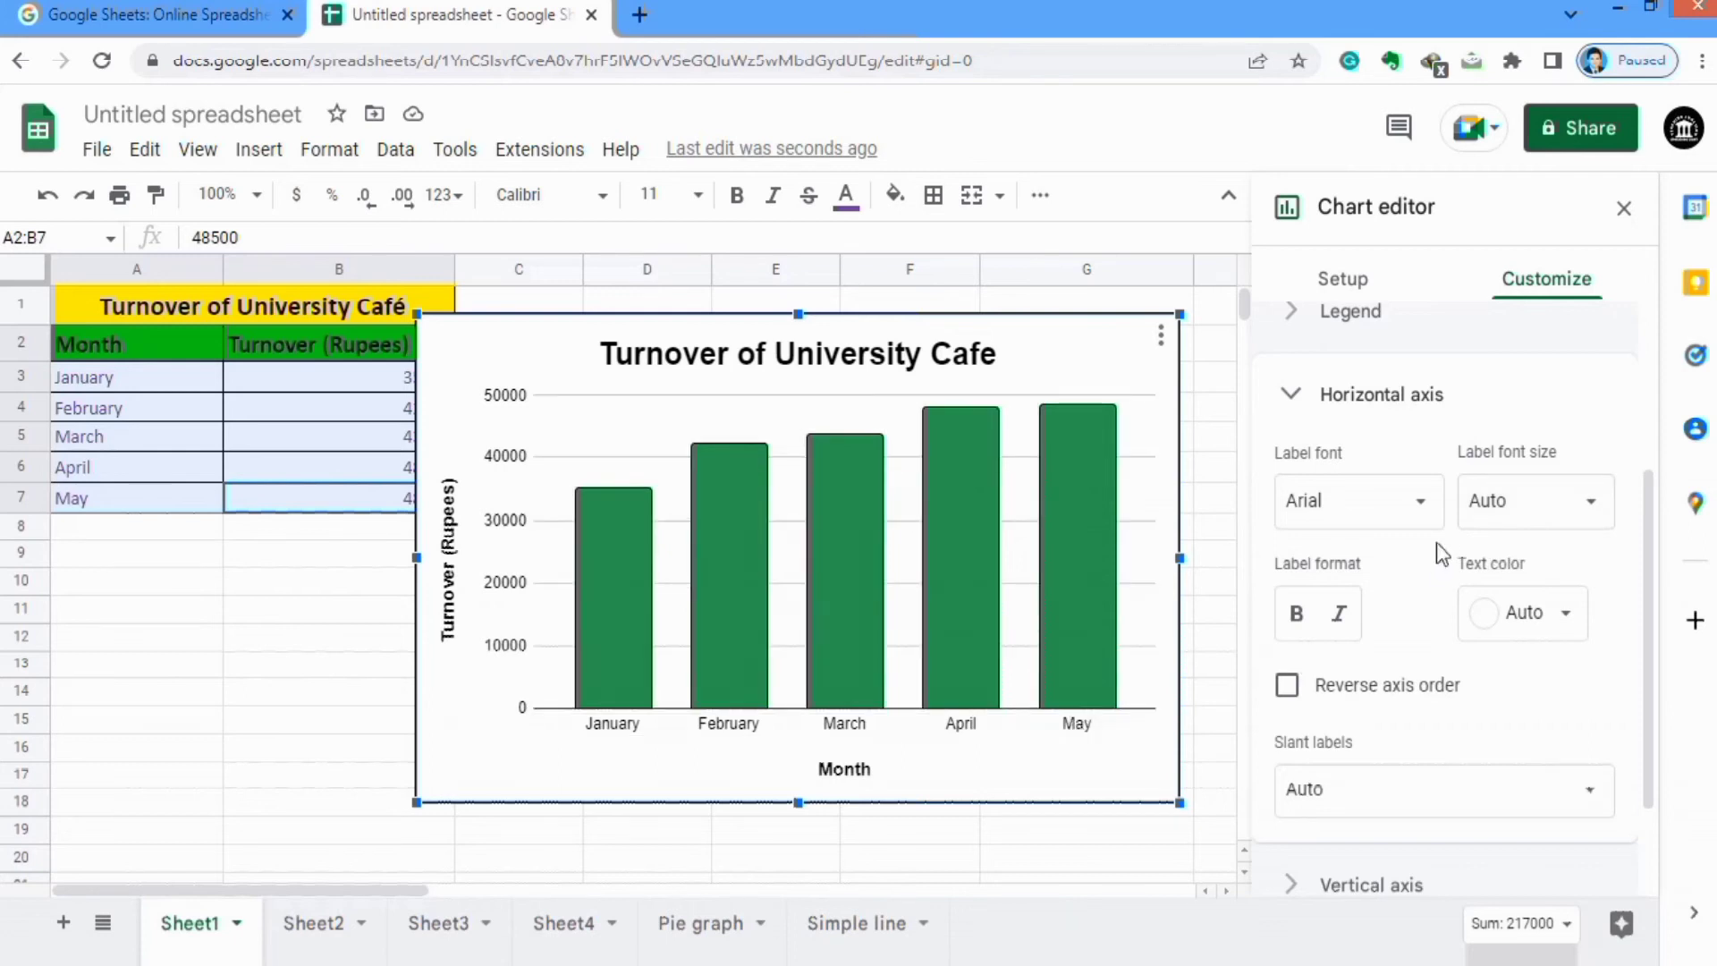
left_click(1592, 506)
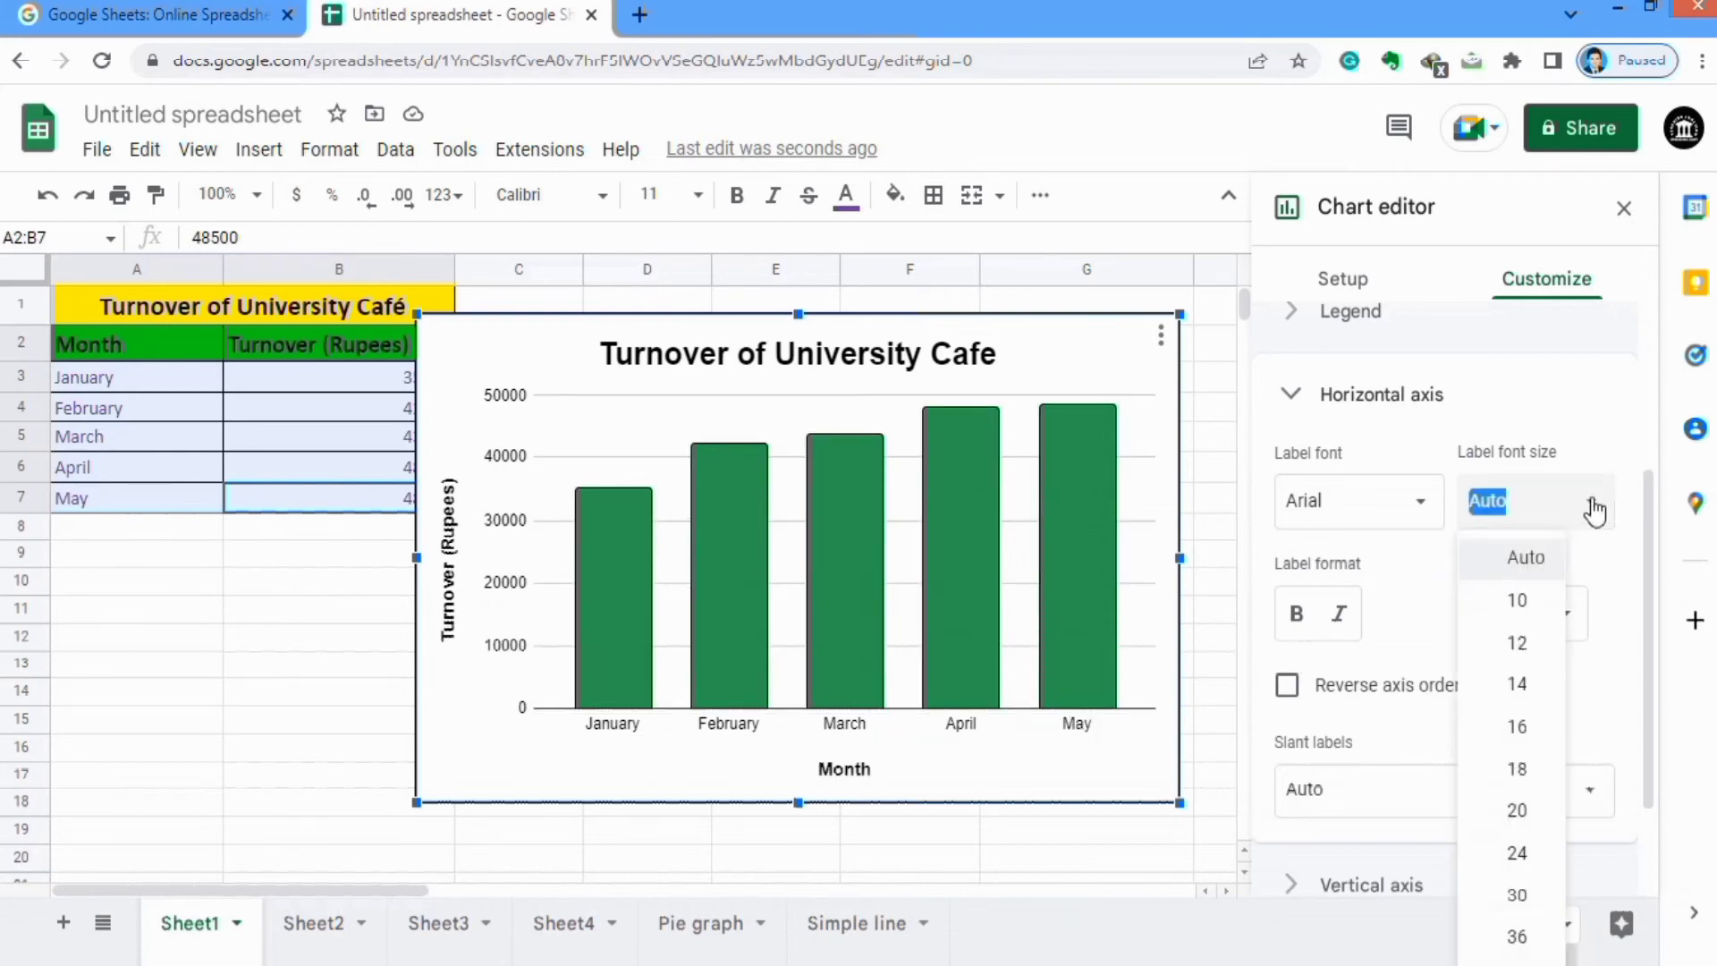
left_click(1520, 685)
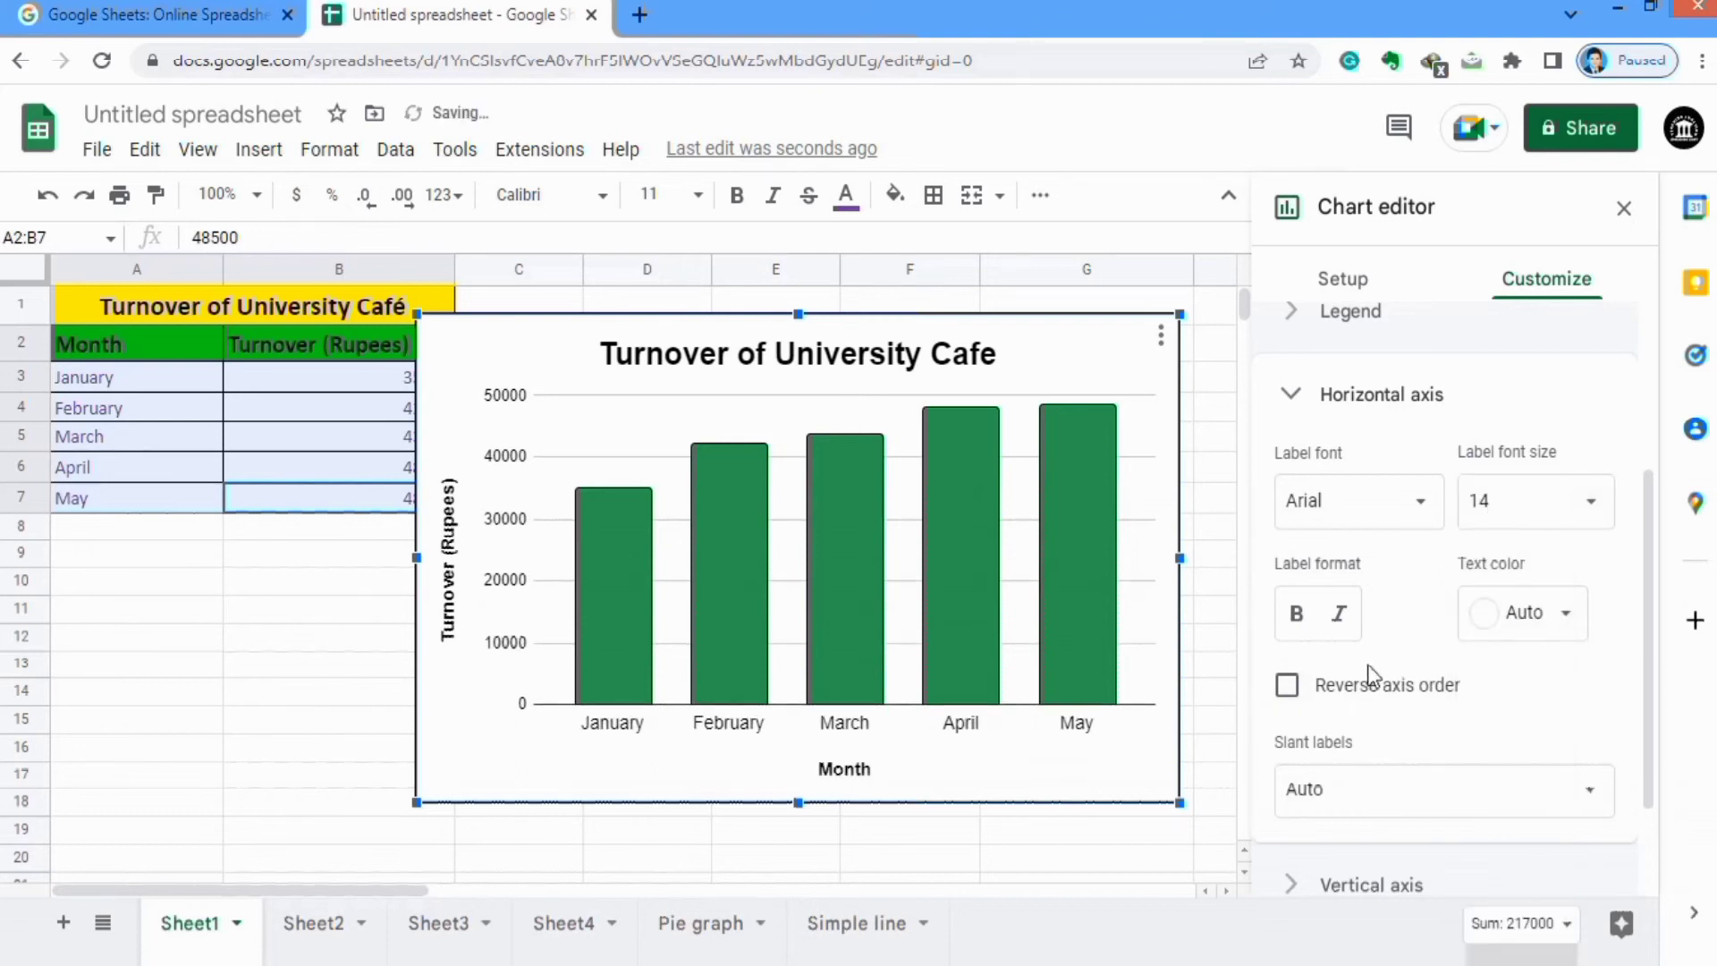
left_click(1298, 617)
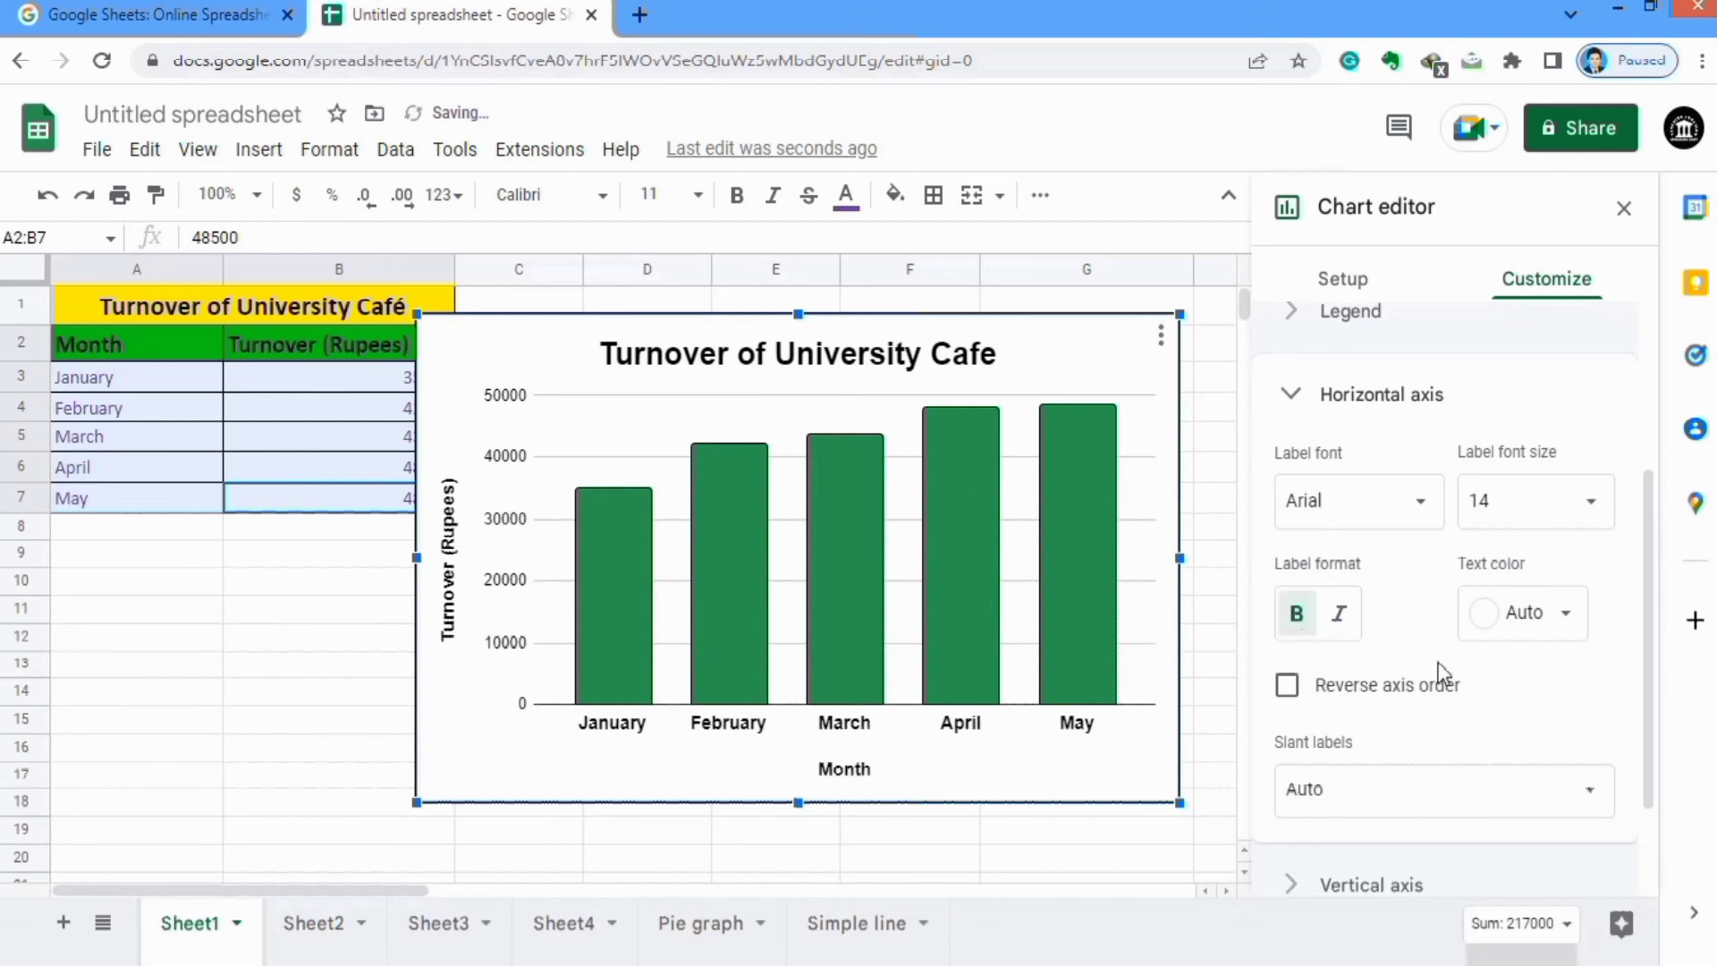
left_click(1566, 613)
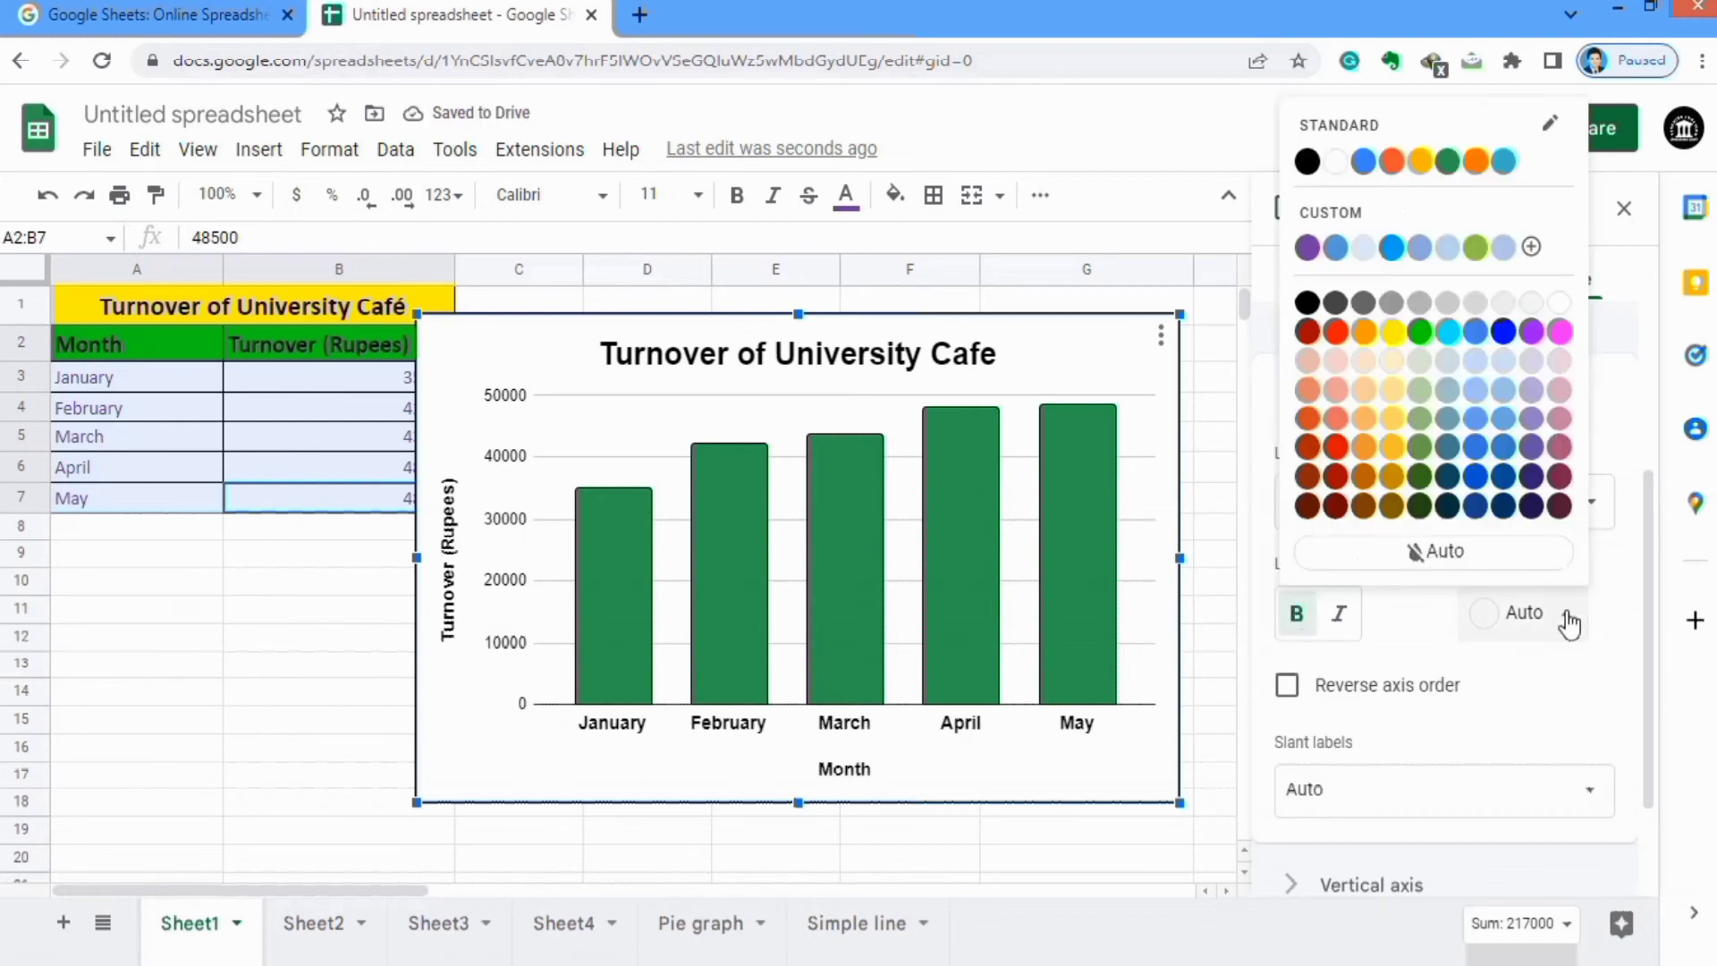
left_click(1306, 163)
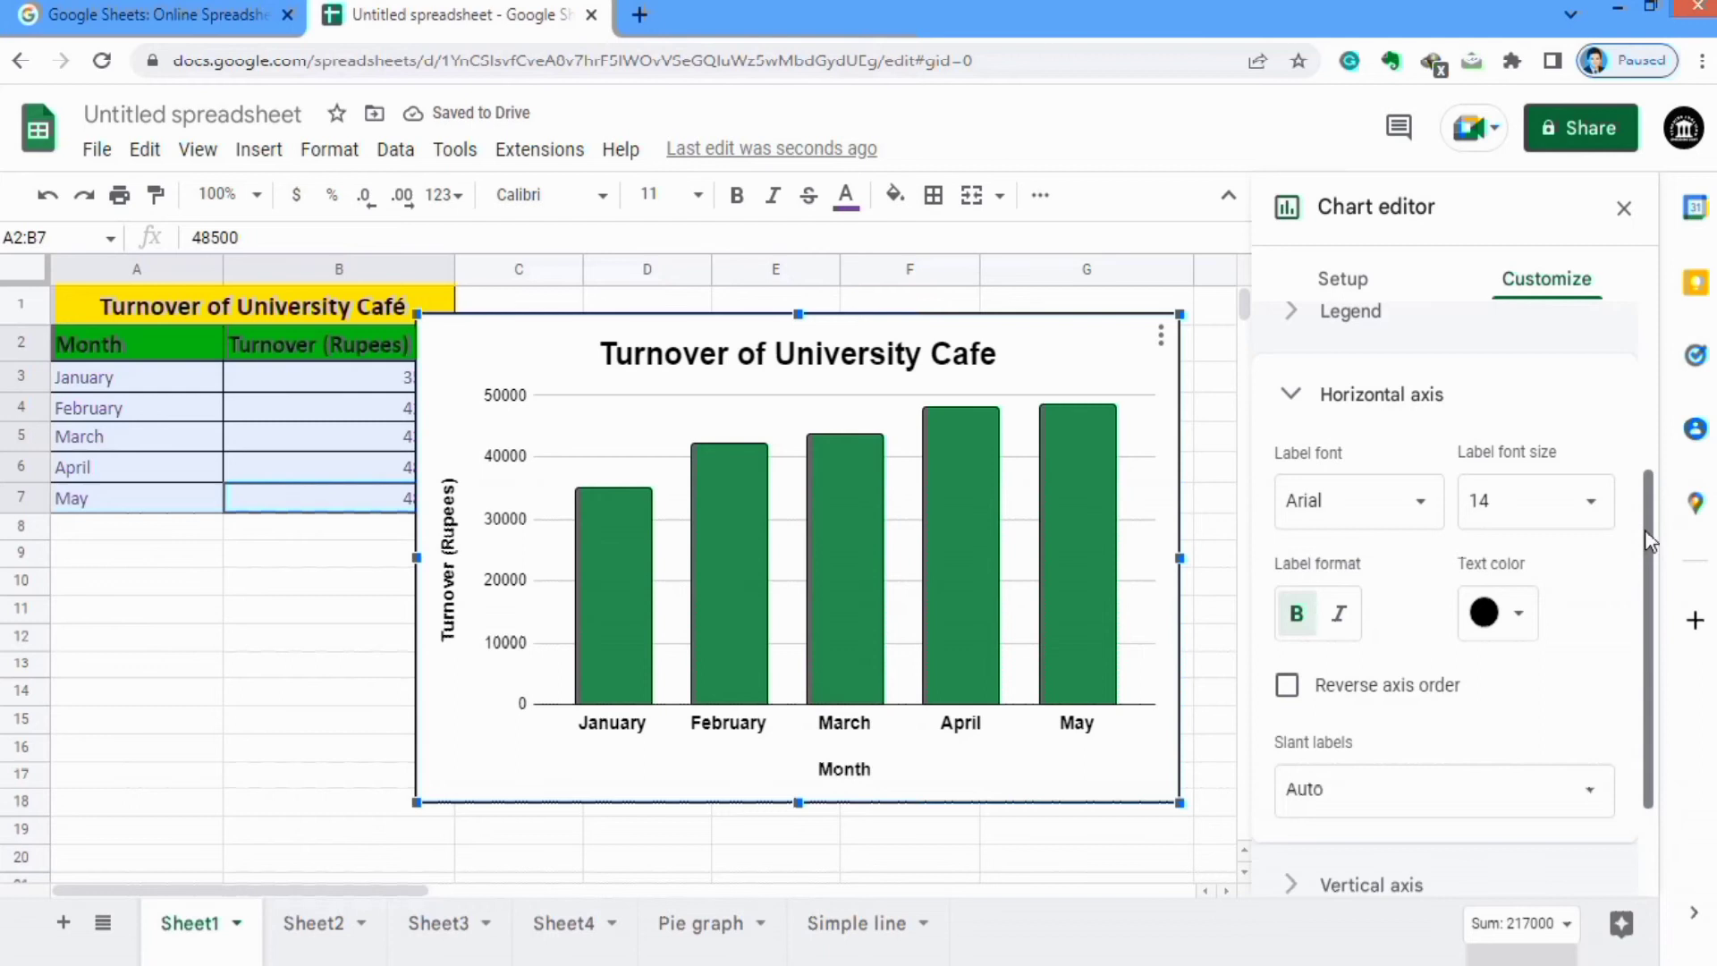
Try a 30° slant on the horizontal axis labels and set their slant back to 0°
scroll(1650, 541, "down", 2)
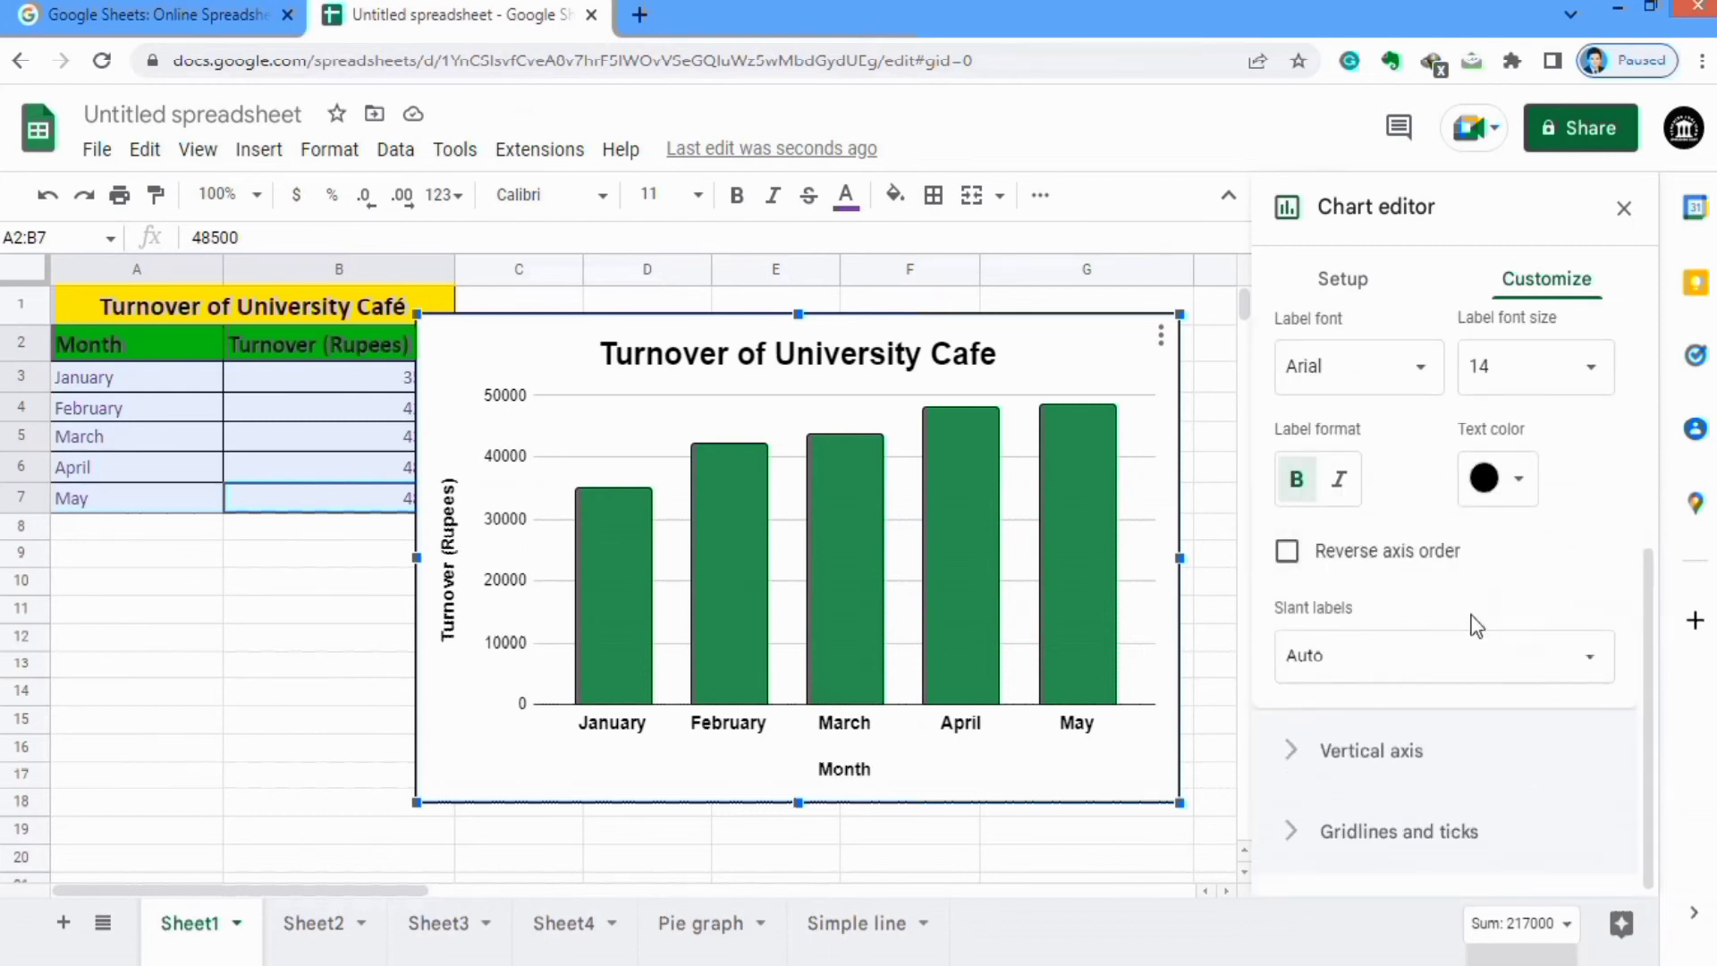
left_click(1591, 667)
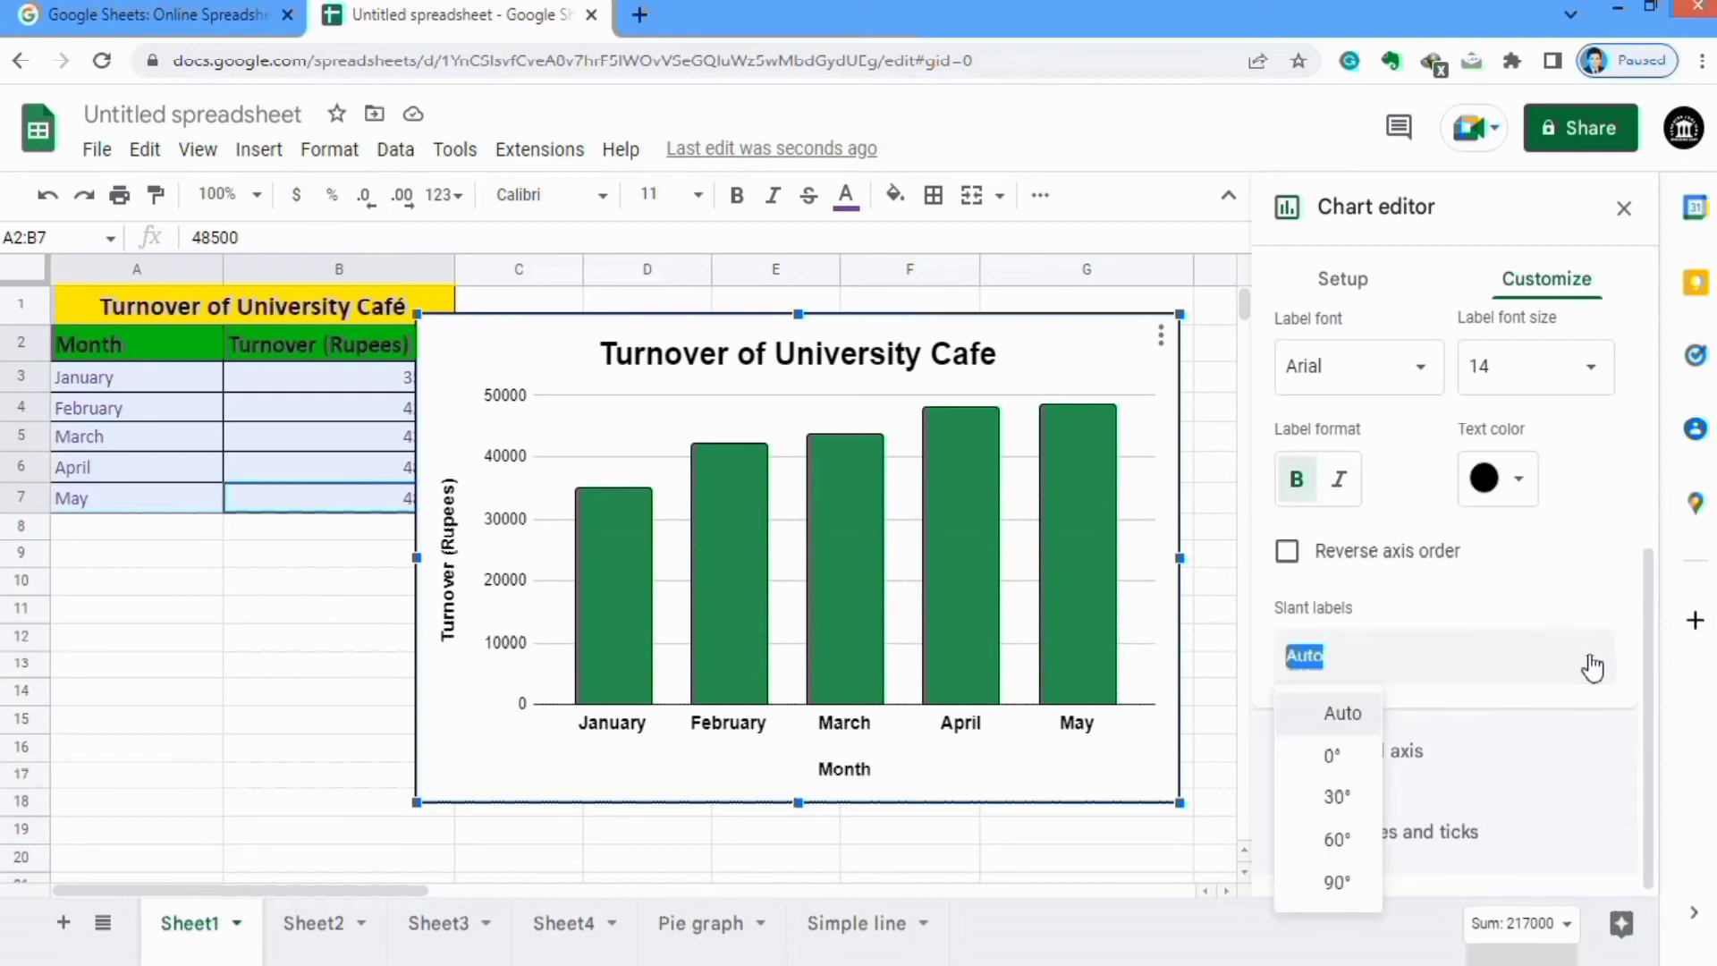
left_click(1334, 813)
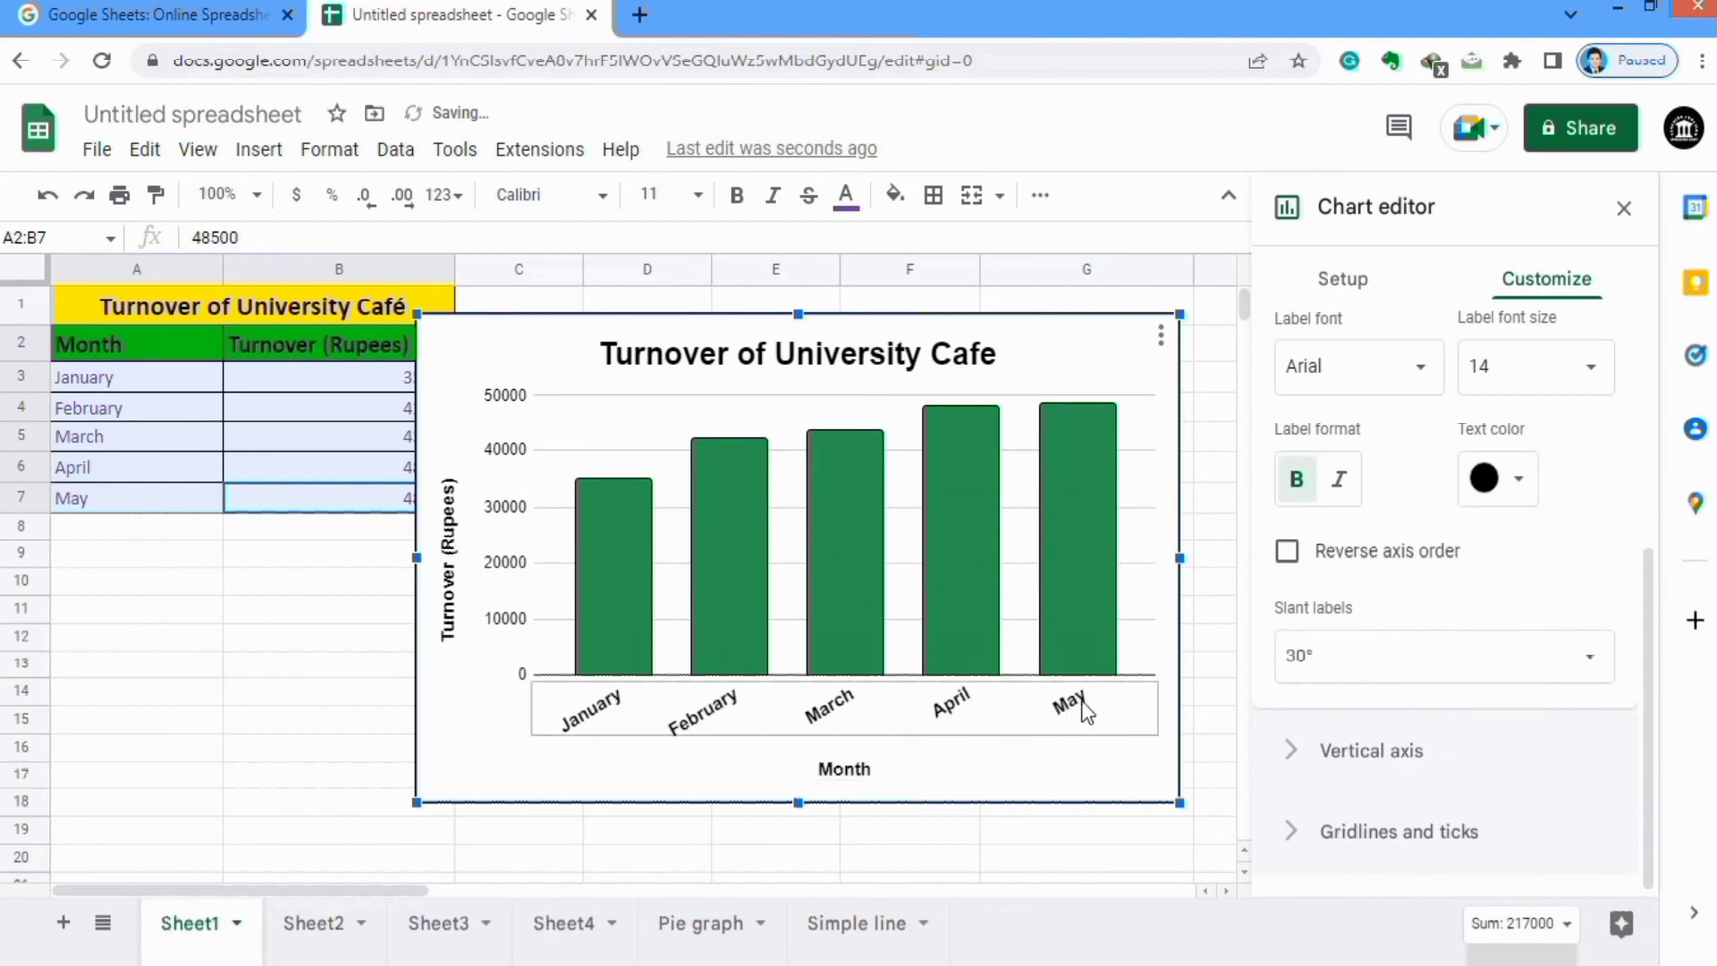
left_click(1591, 660)
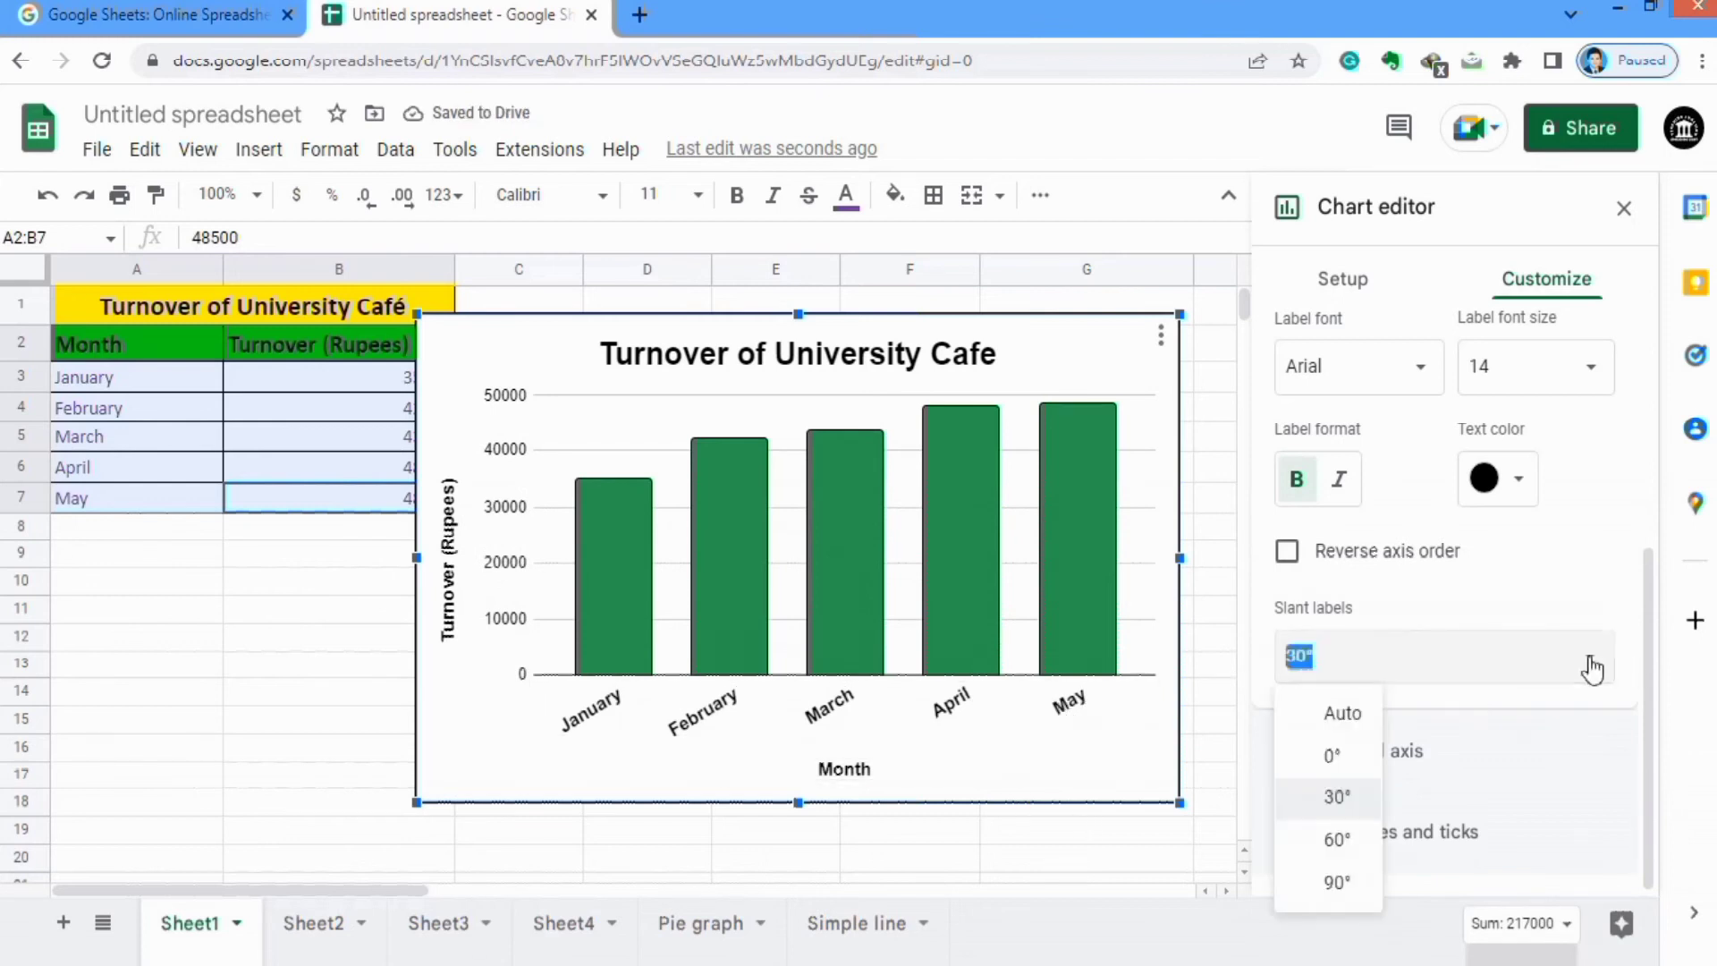
left_click(1332, 756)
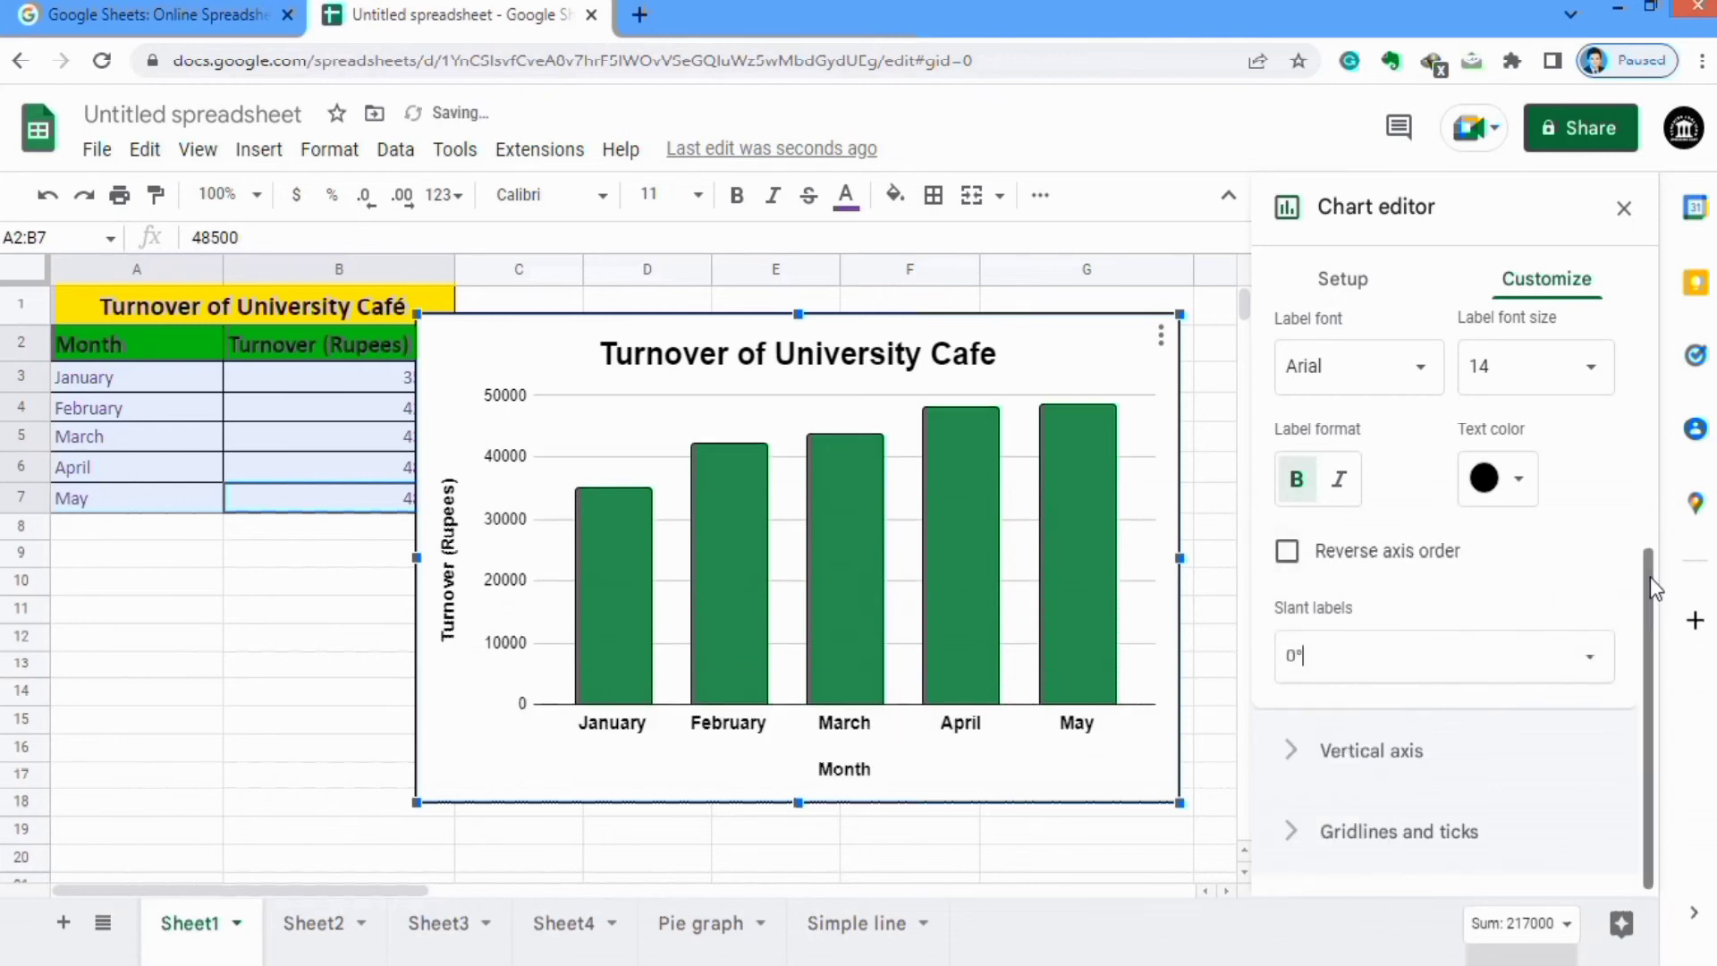
Format the vertical axis labels with font size 14, bold and black text
left_click(1400, 748)
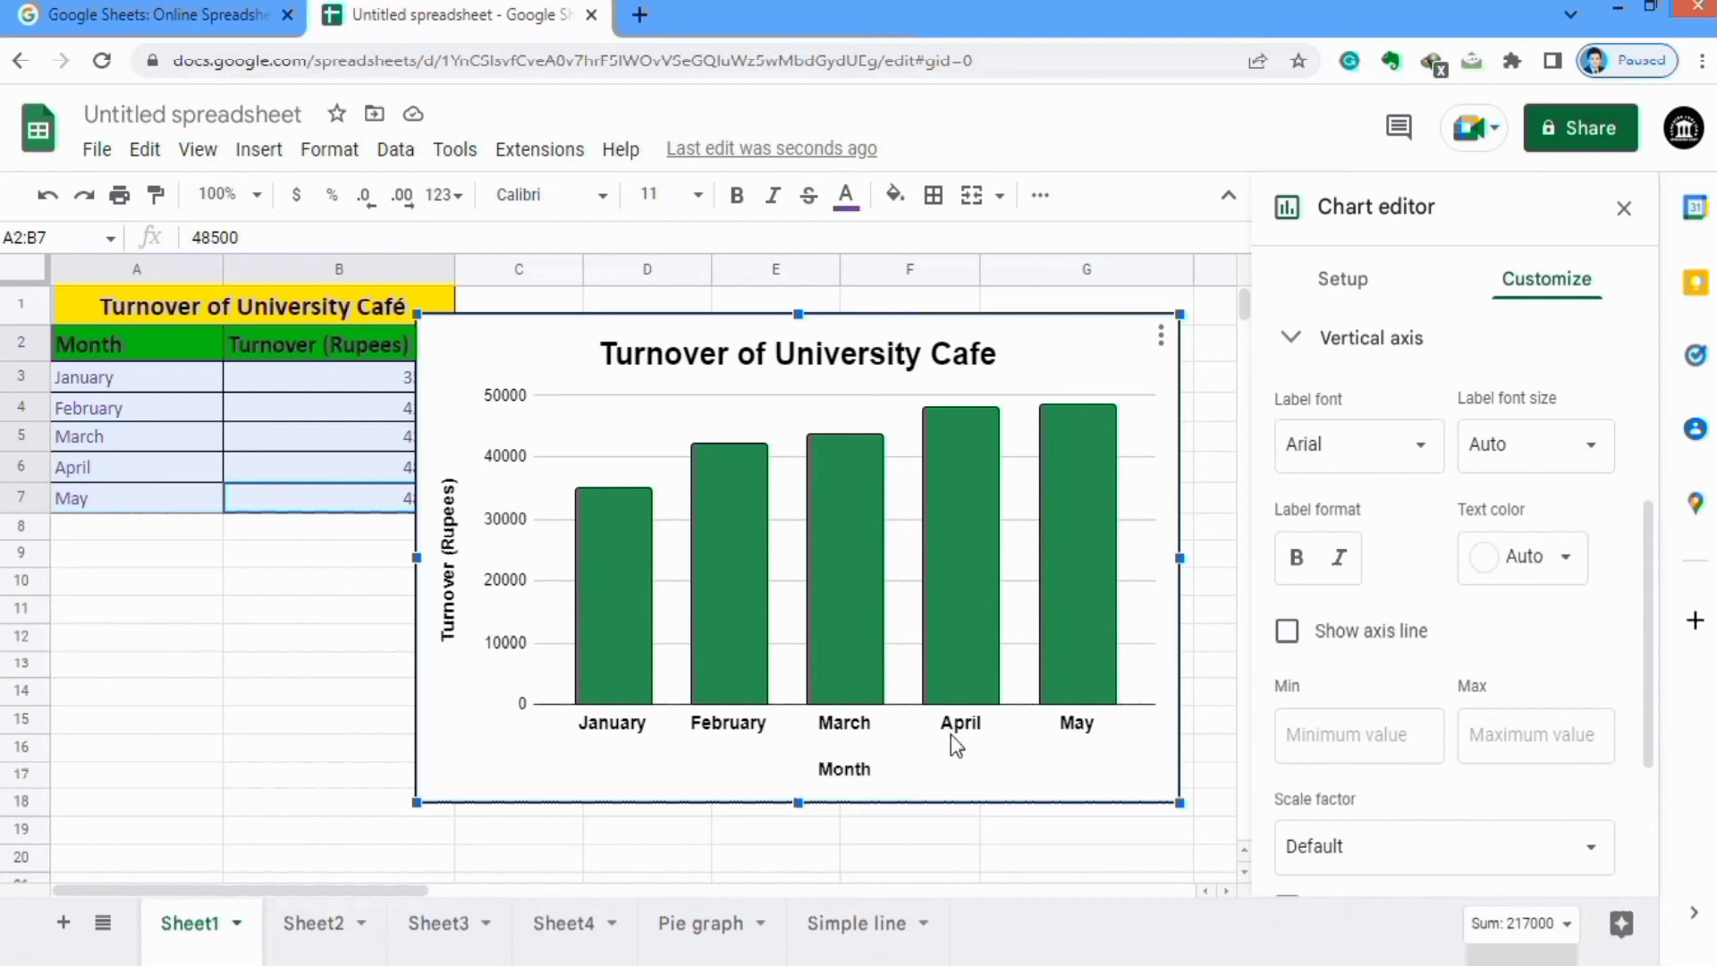
left_click(1594, 454)
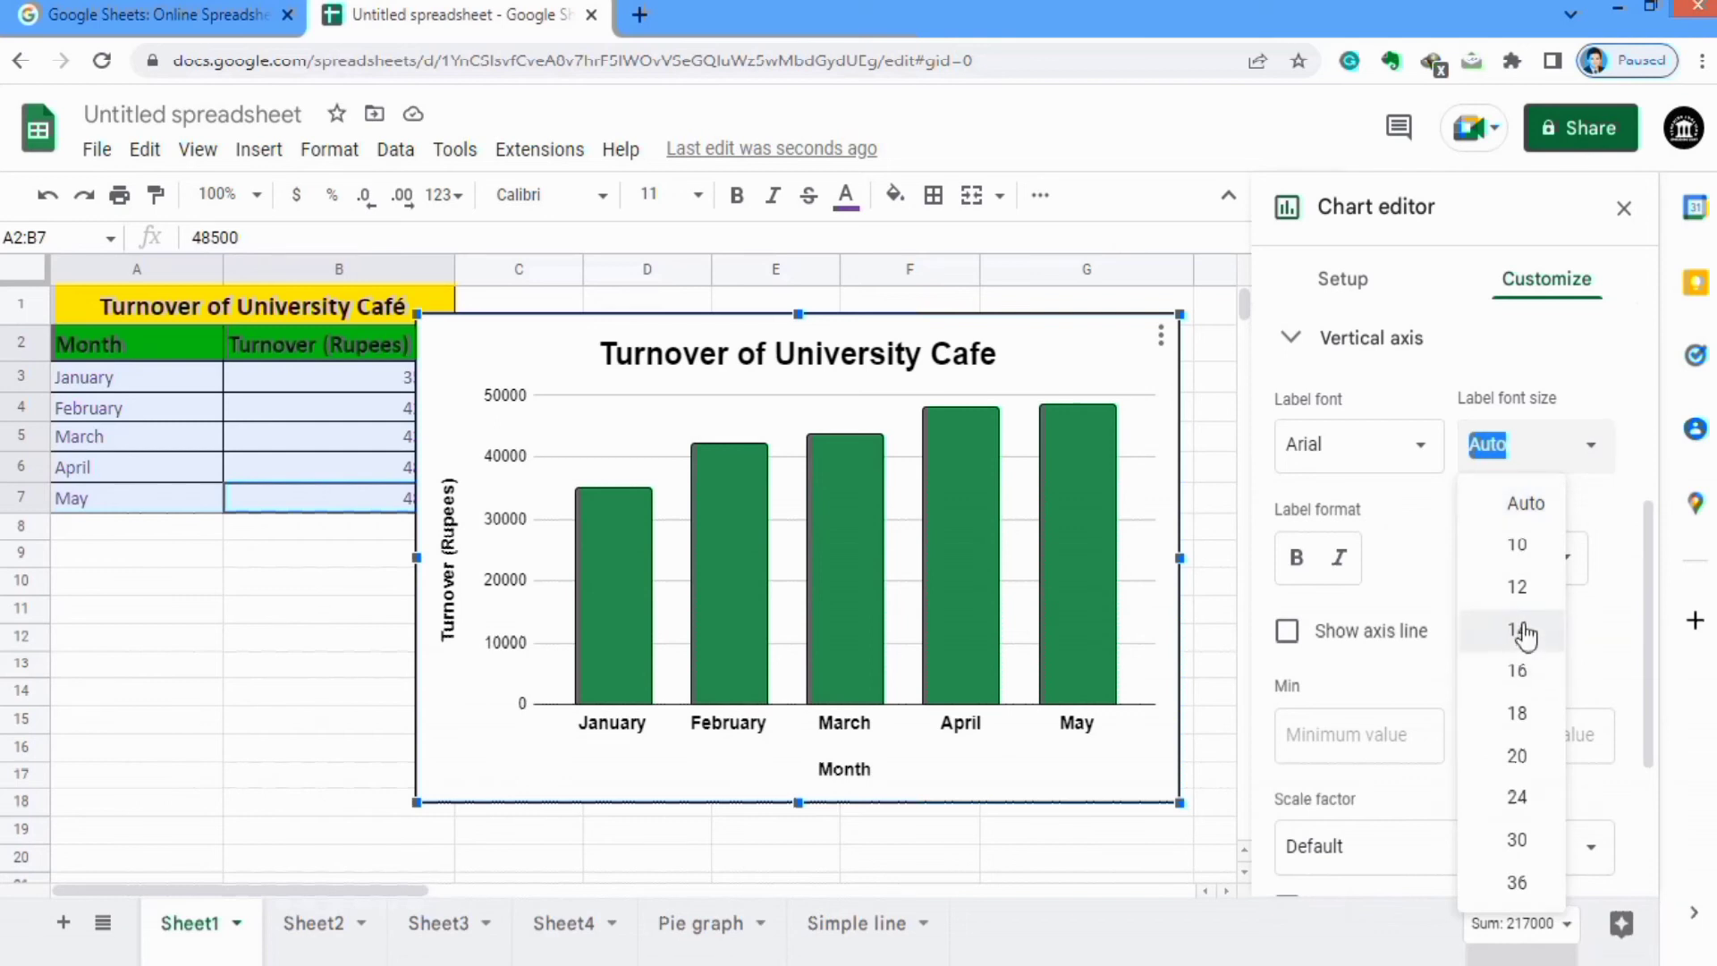
left_click(1524, 631)
left_click(1298, 562)
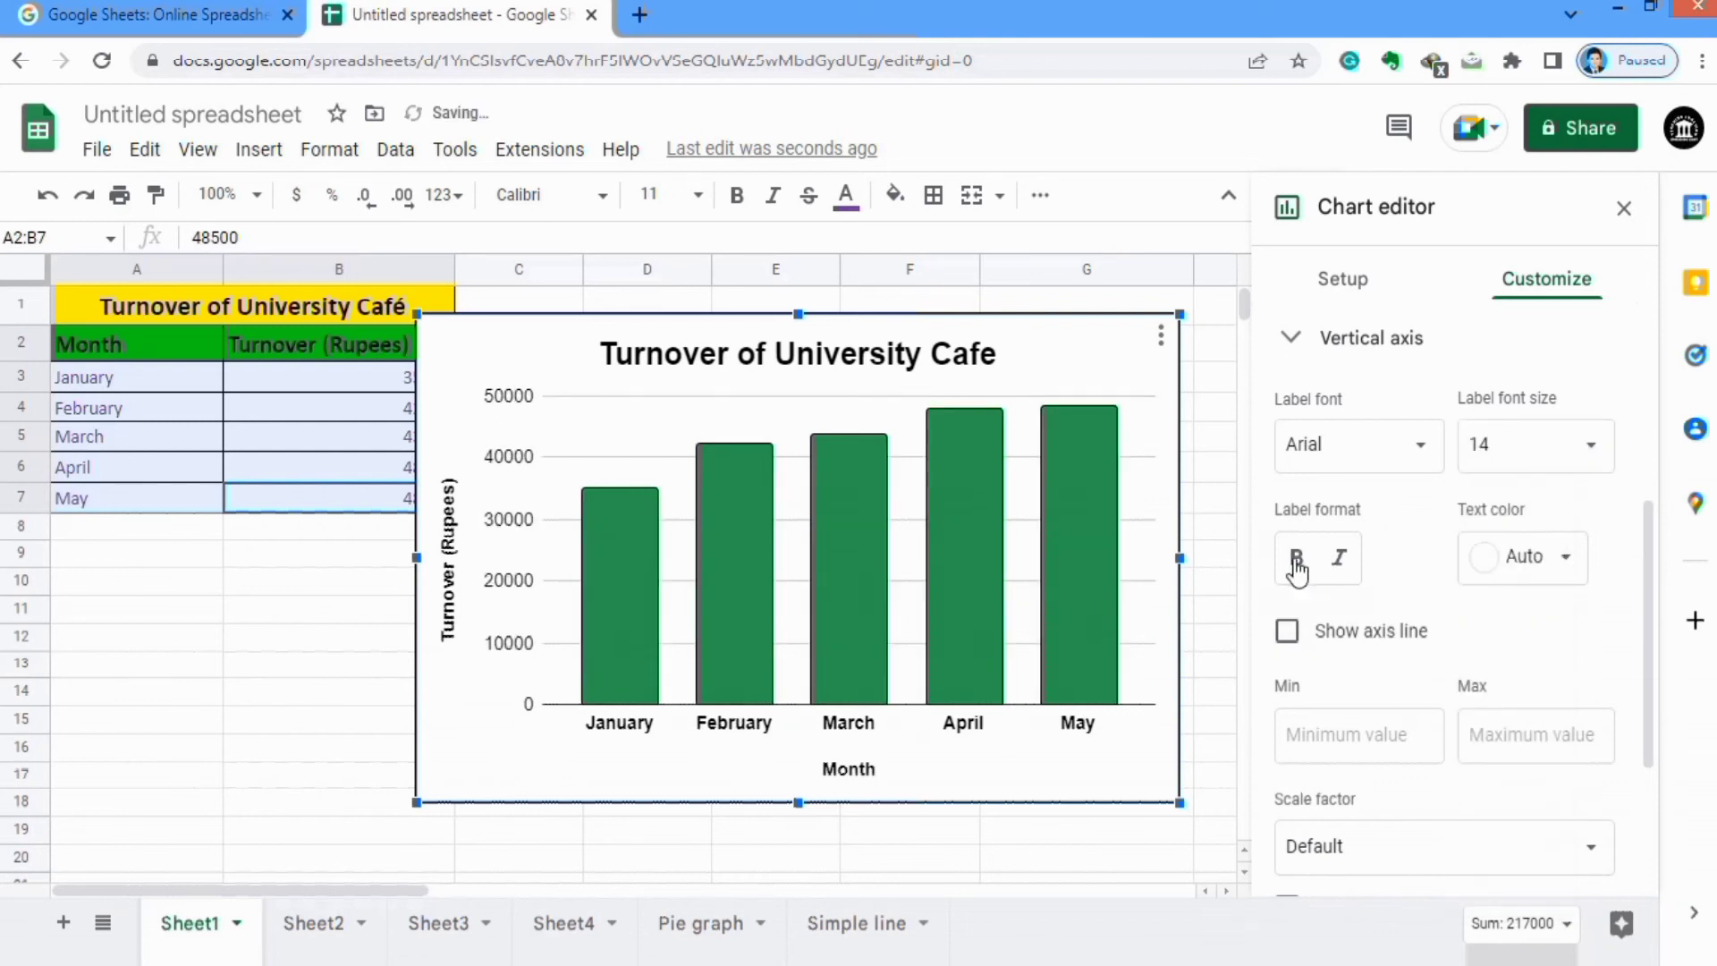
left_click(1563, 565)
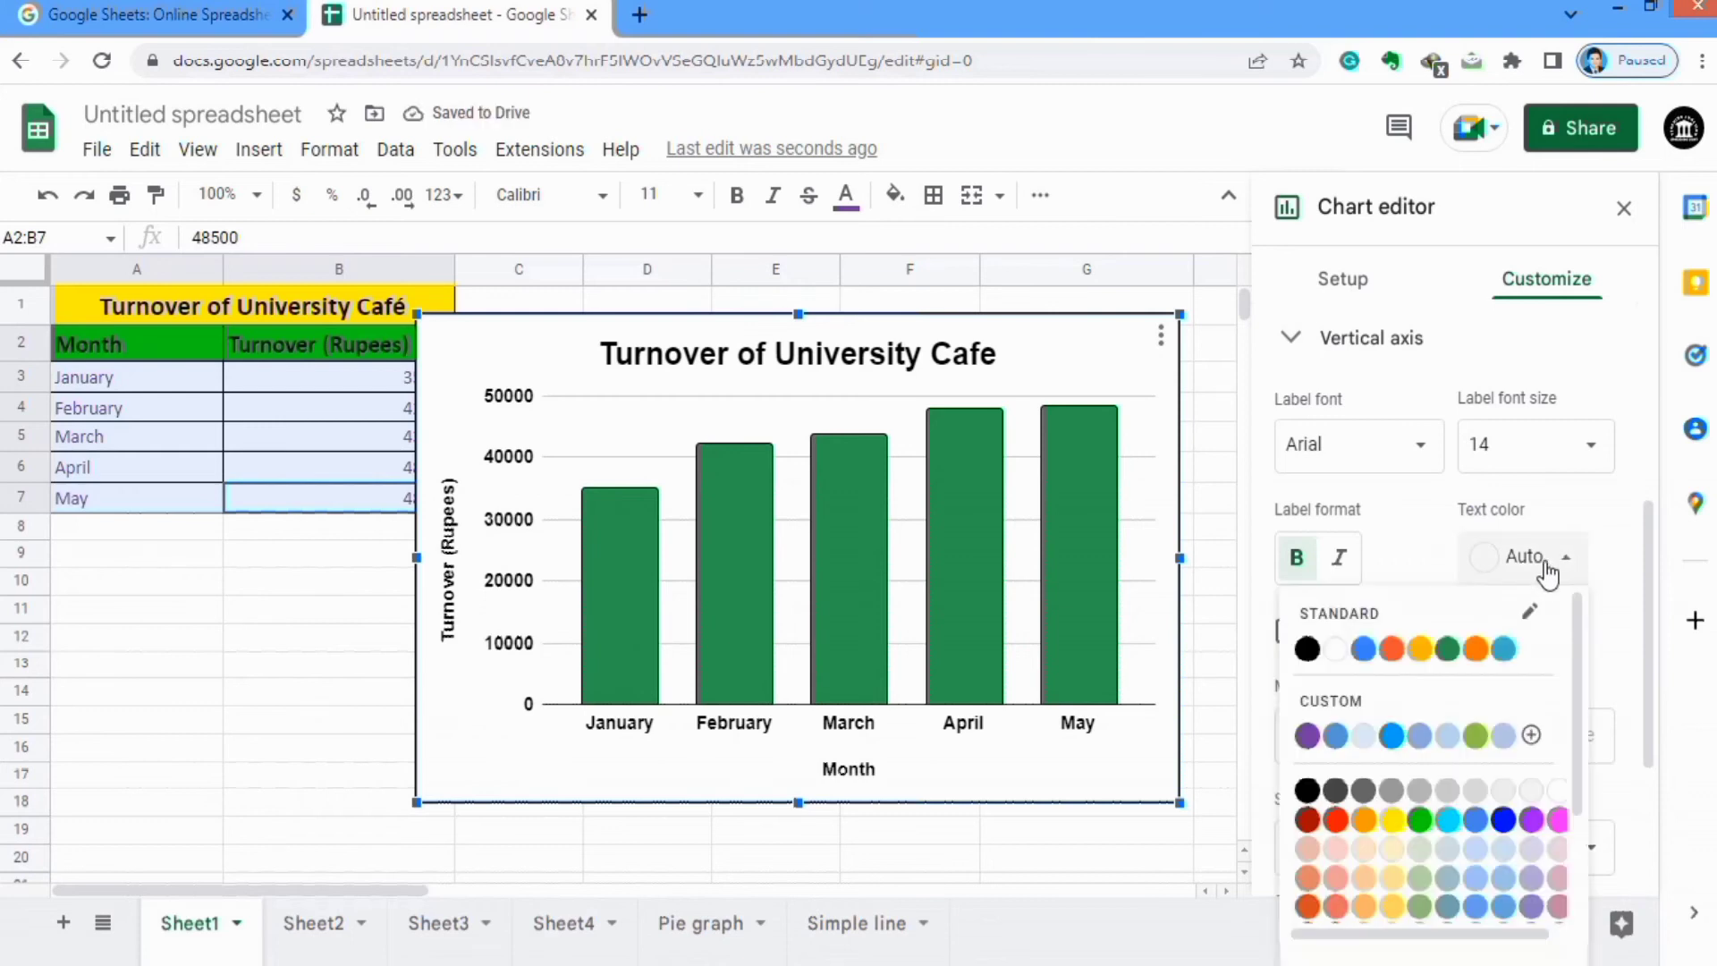
left_click(1307, 651)
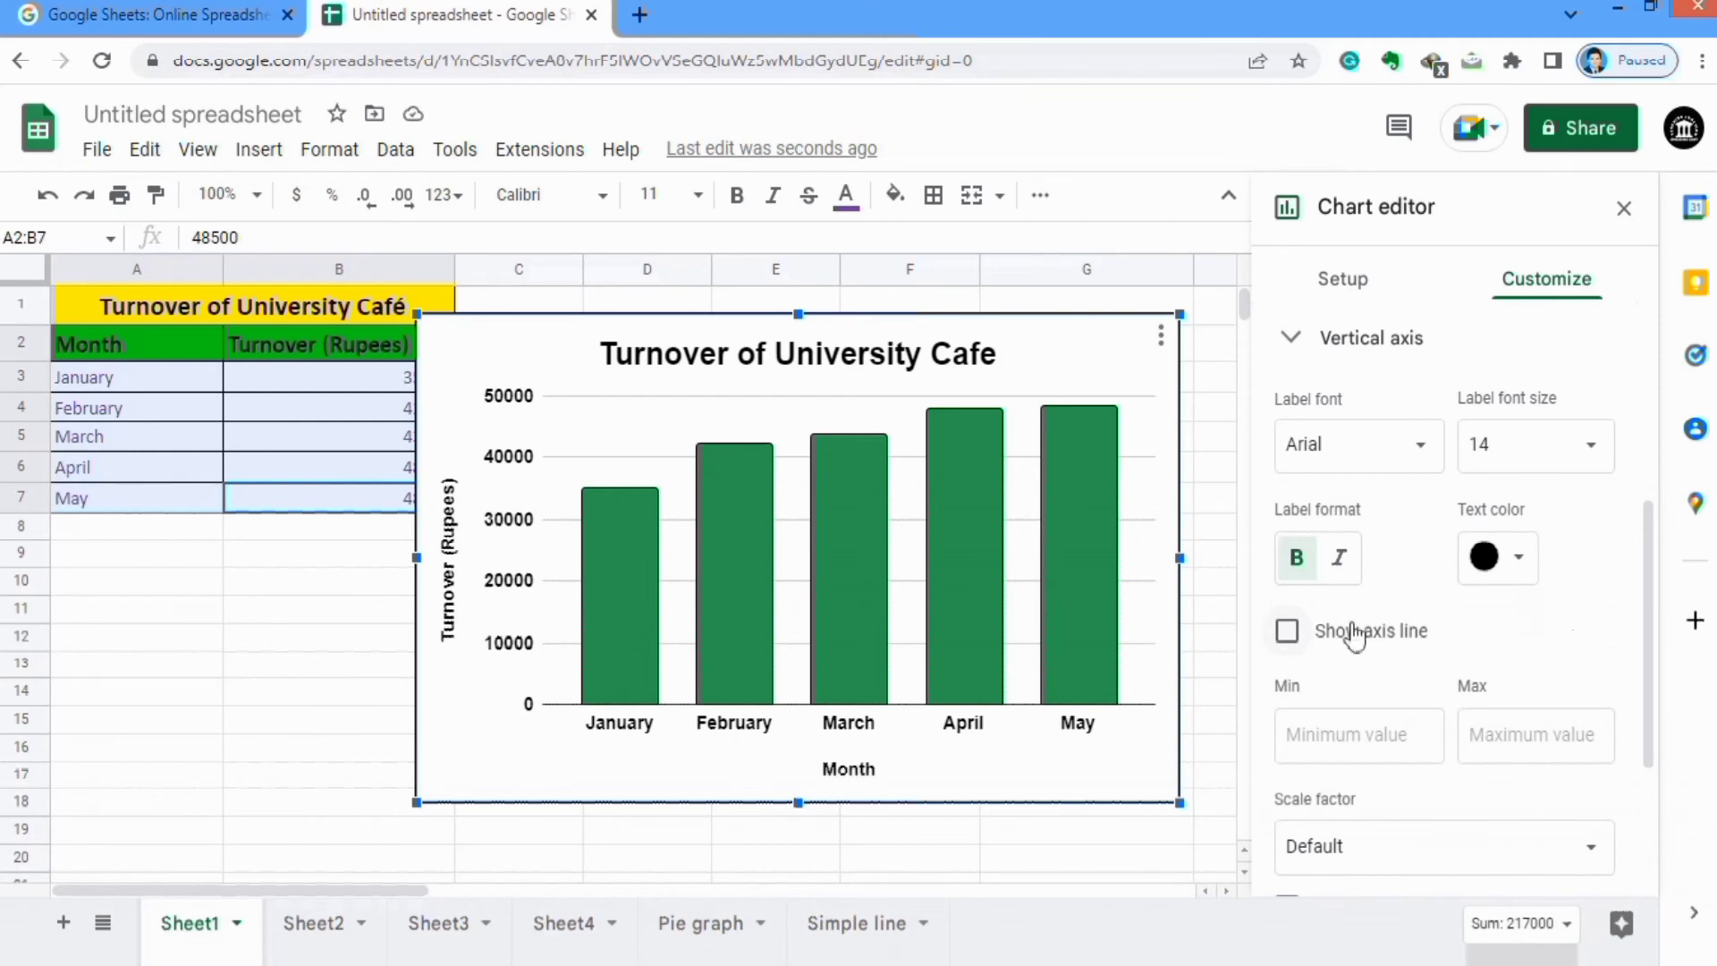
Show the vertical axis line and set the vertical axis minimum to 10000
left_click(1288, 633)
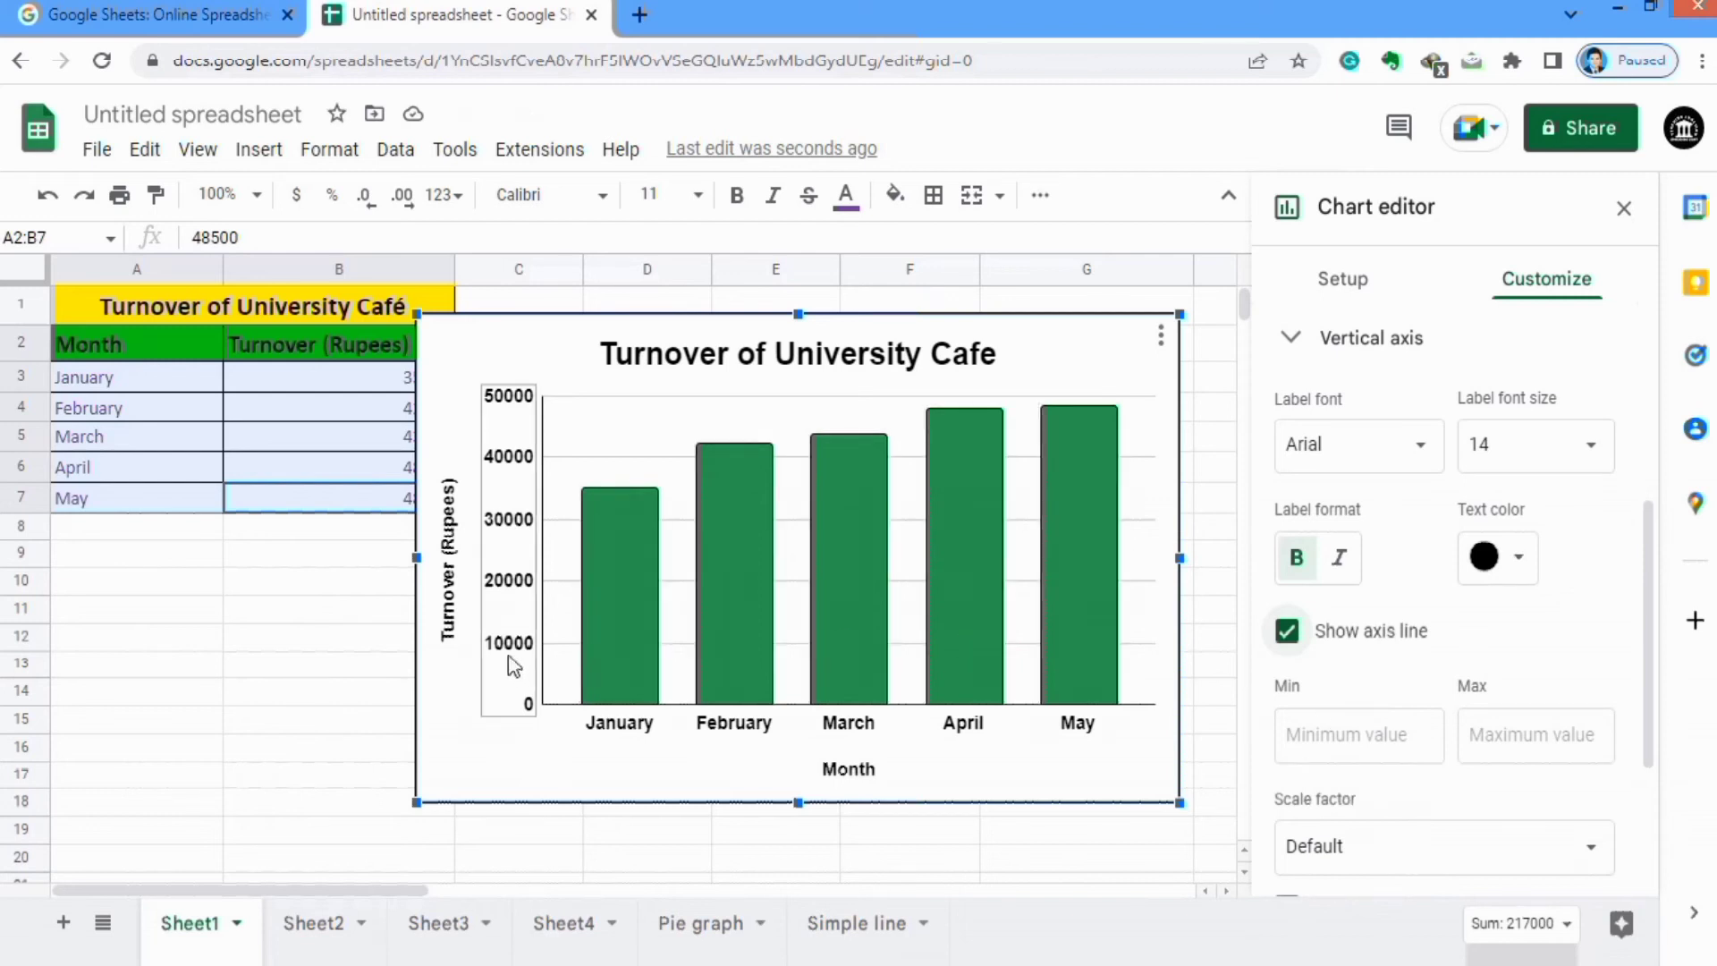
left_click(1319, 723)
type("10")
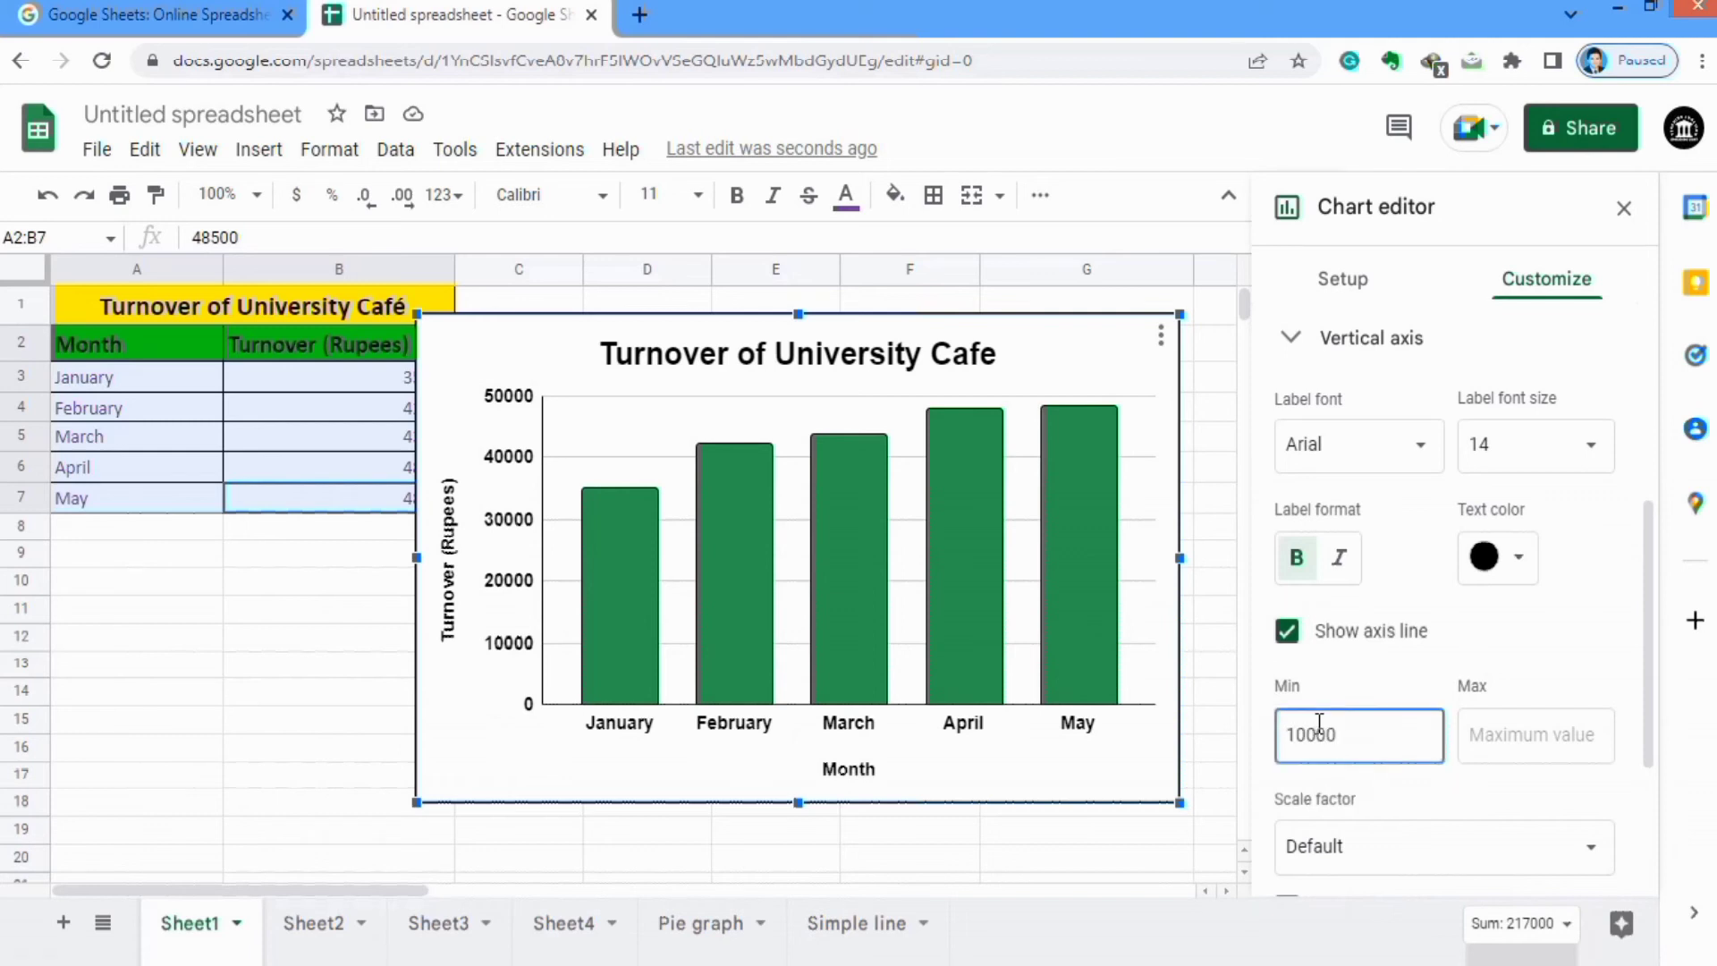
type("000")
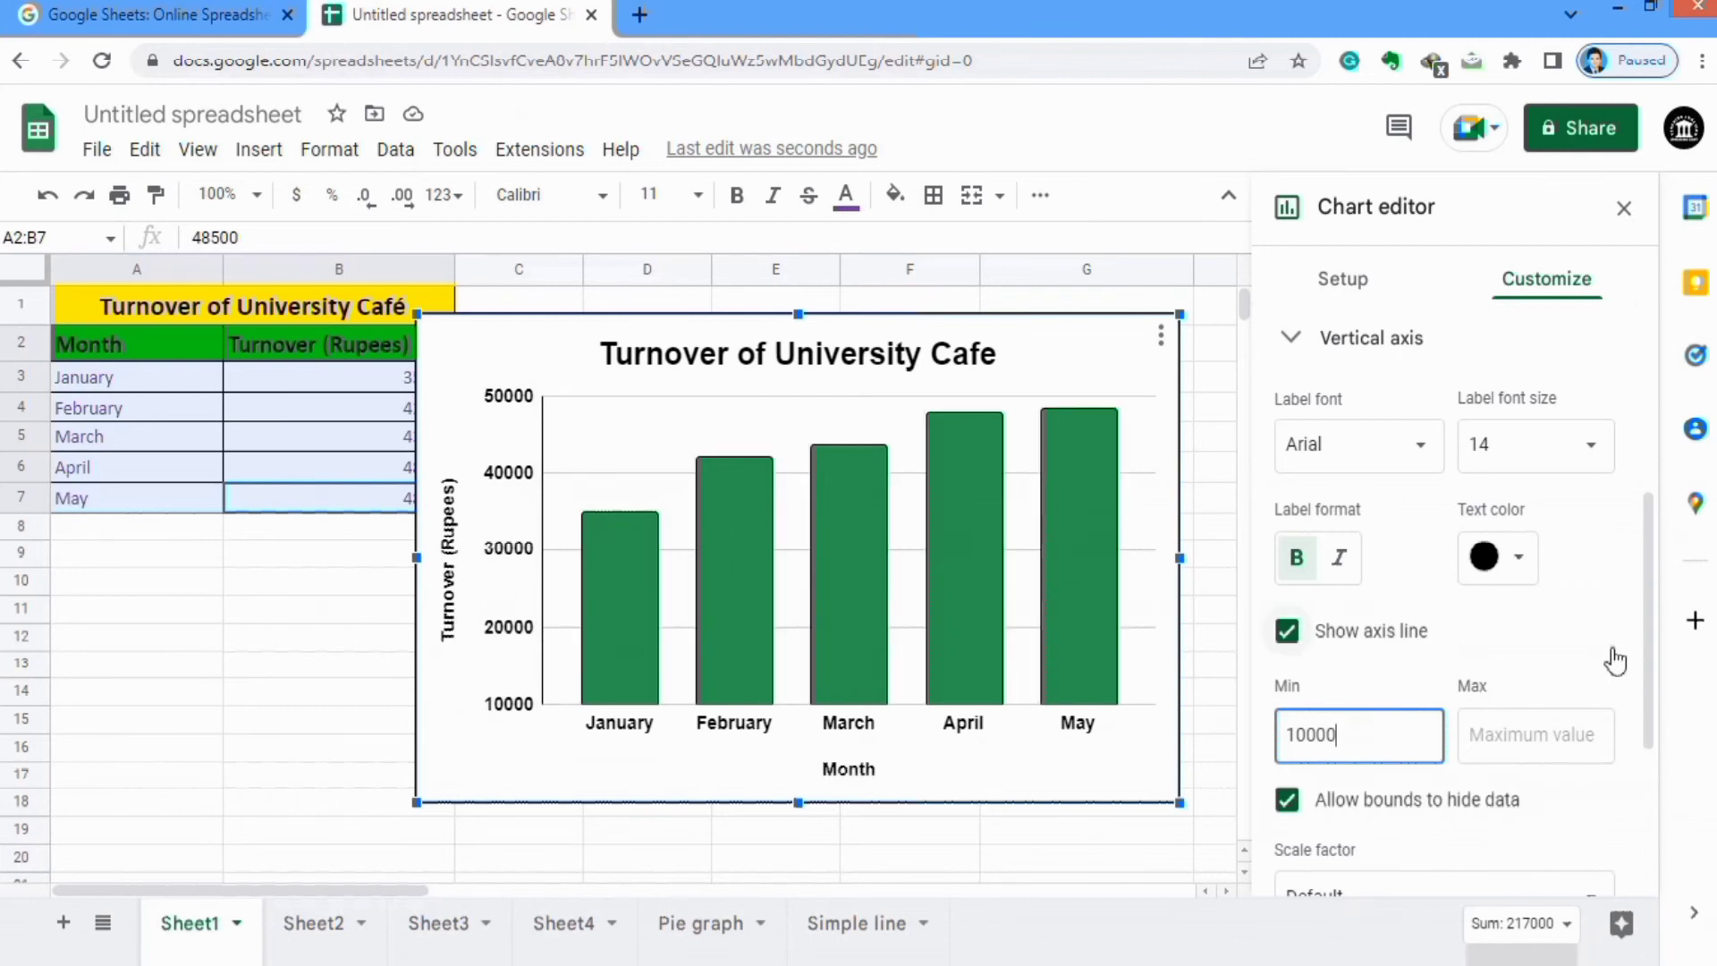
left_click_drag(1647, 634, 1647, 789)
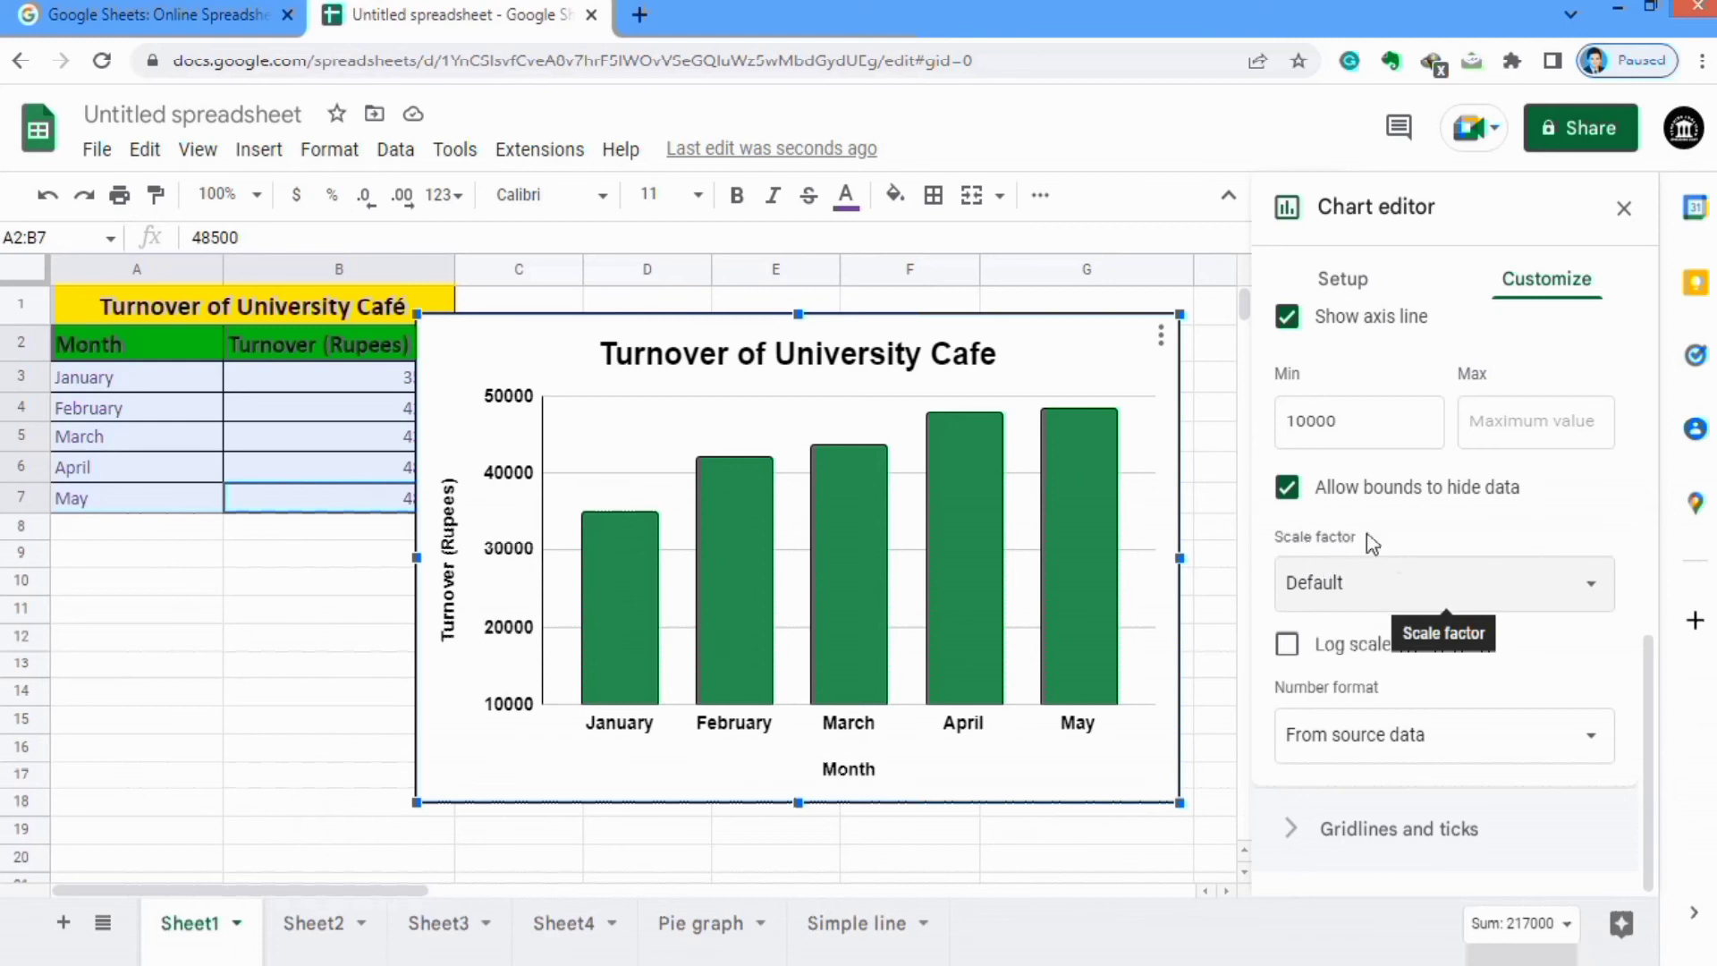
left_click(1593, 595)
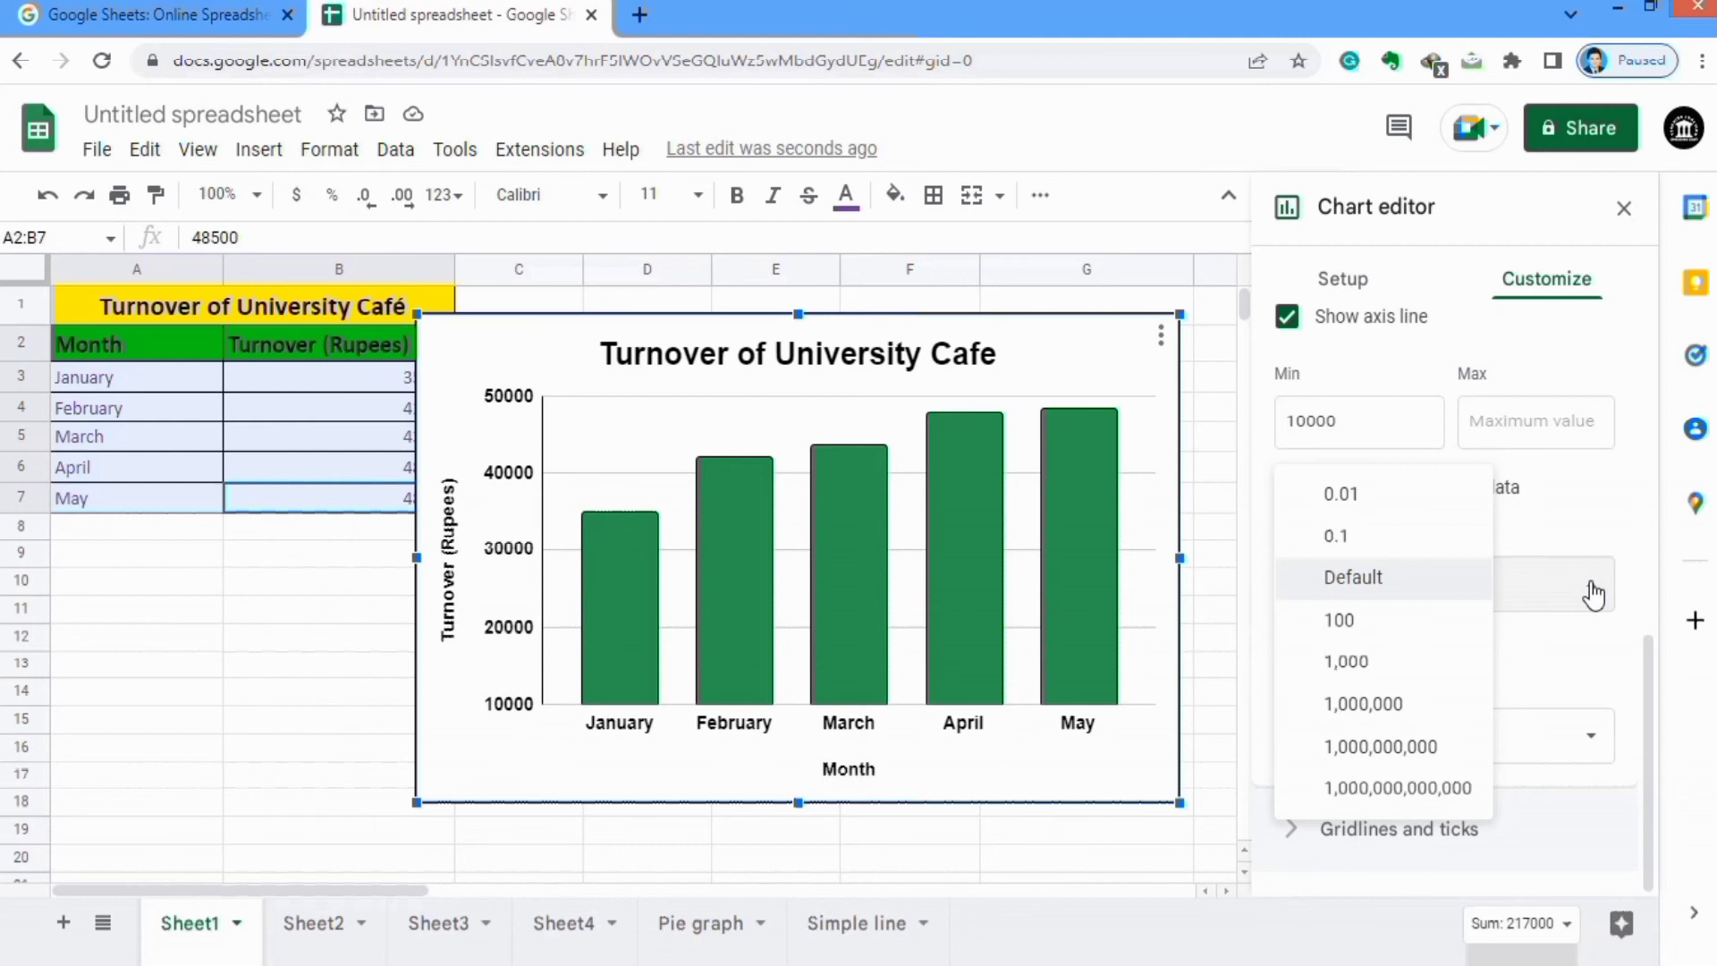
left_click(1593, 595)
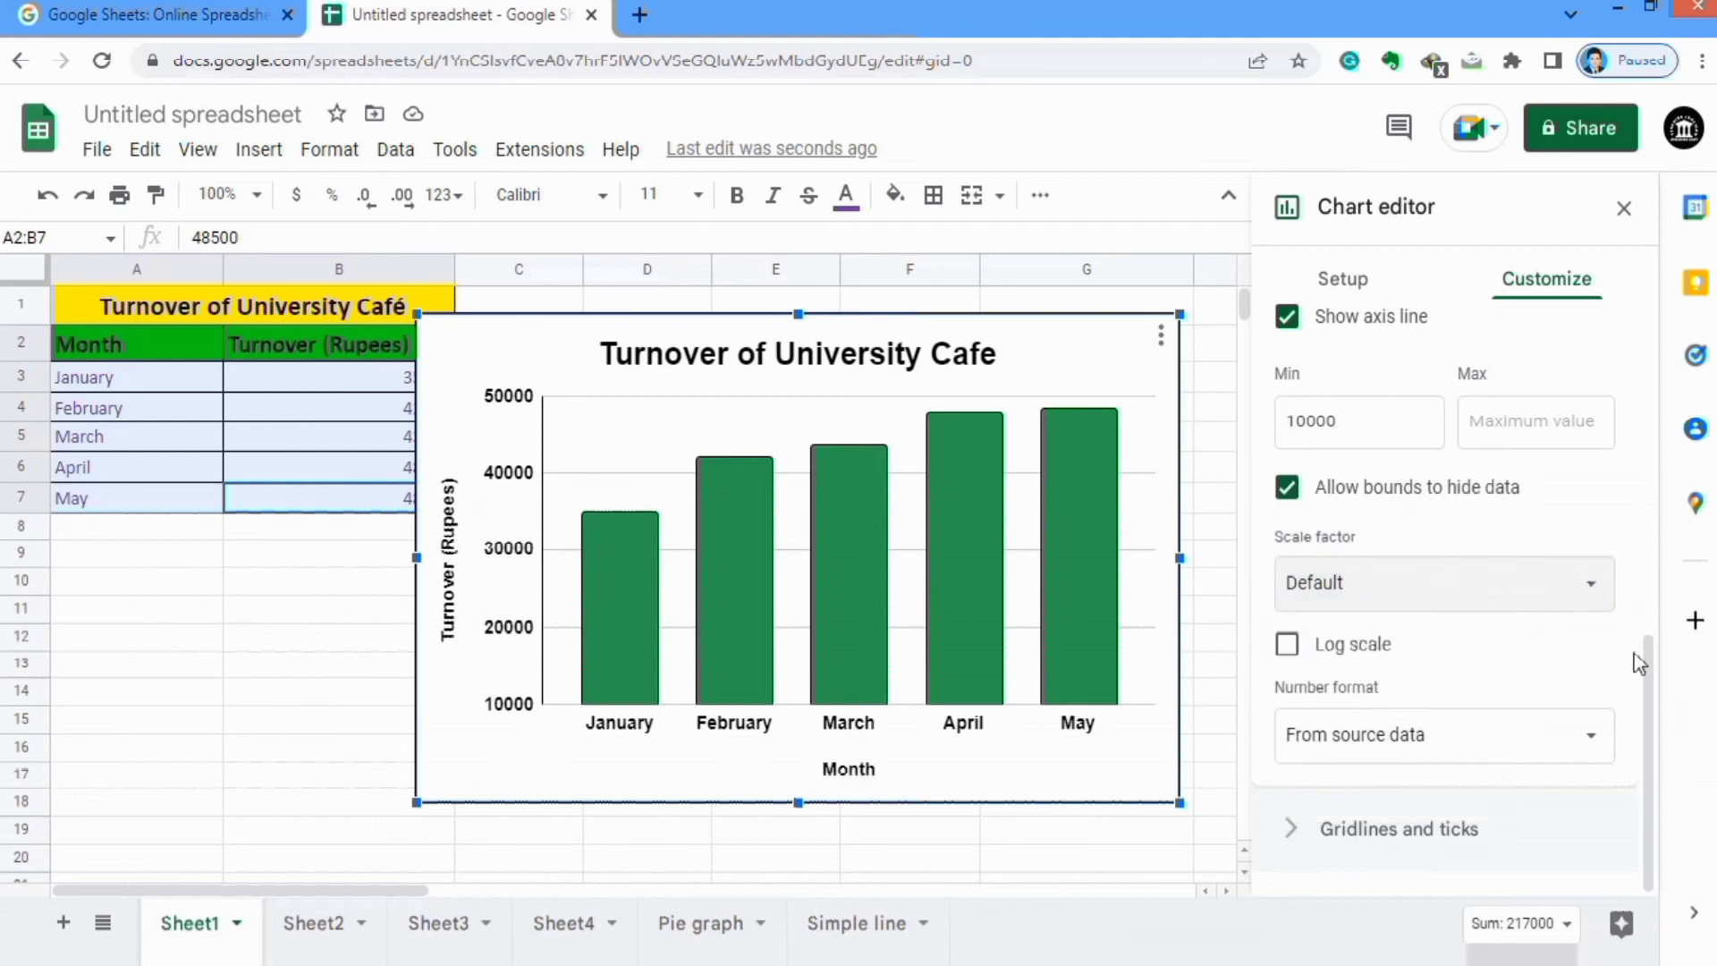
Show minor gridlines on the vertical axis and add black major ticks positioned outside the axis
left_click(1378, 832)
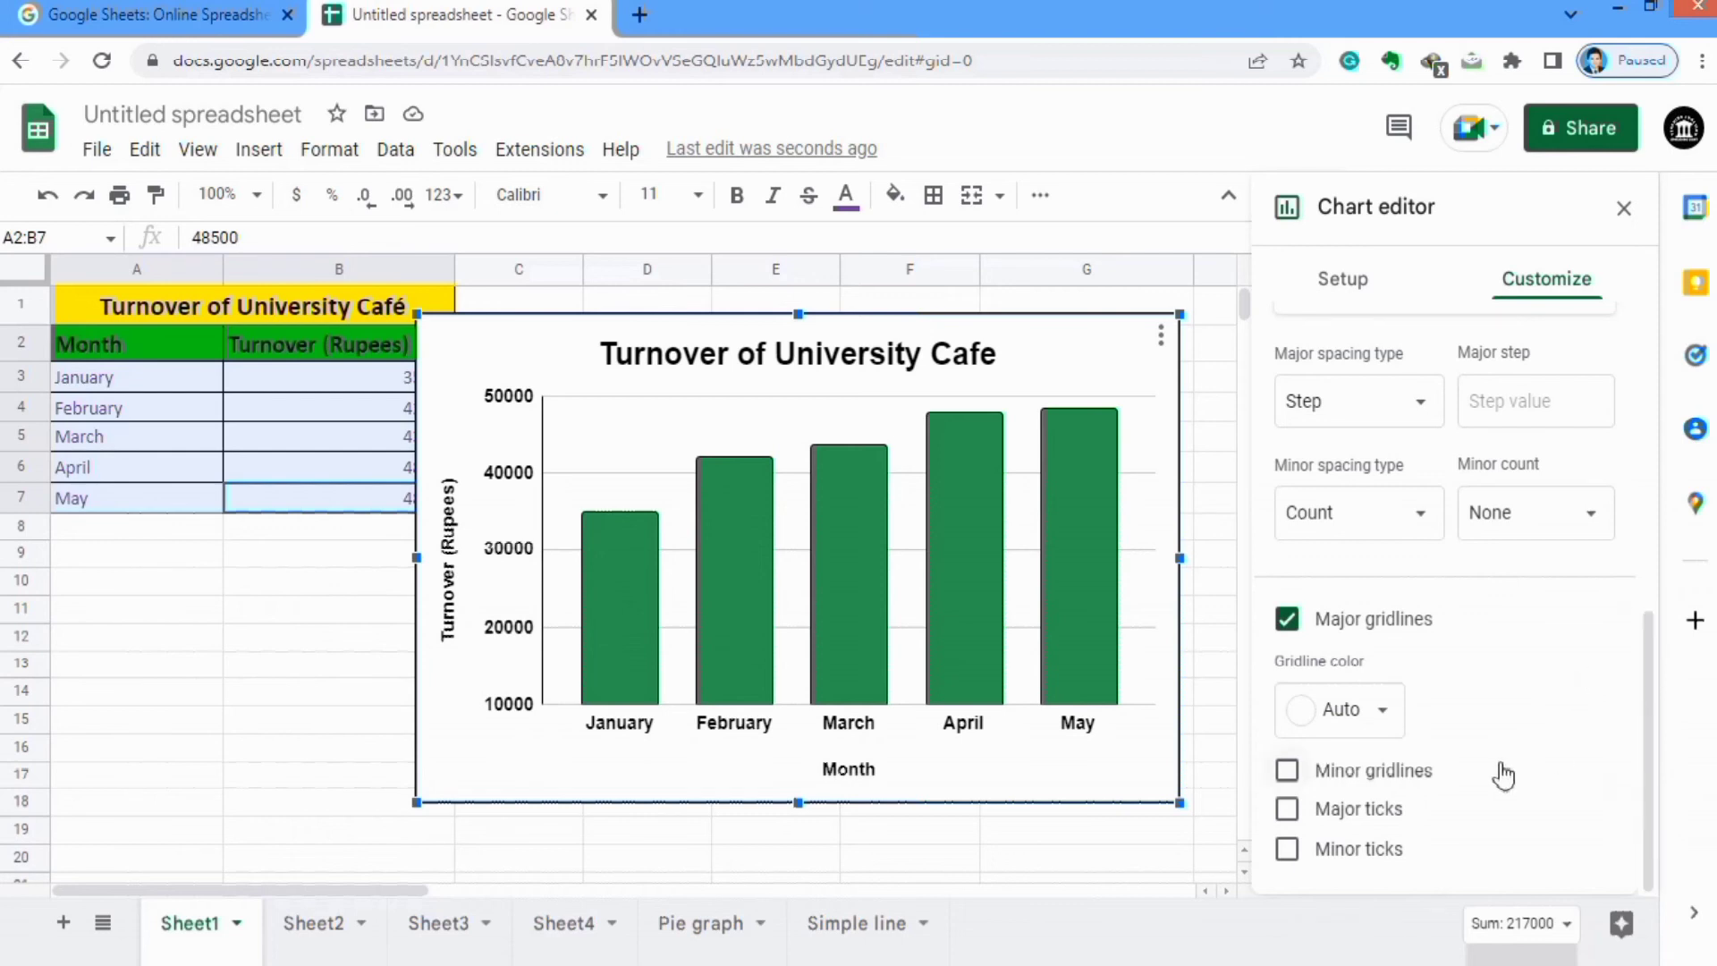
left_click(1287, 771)
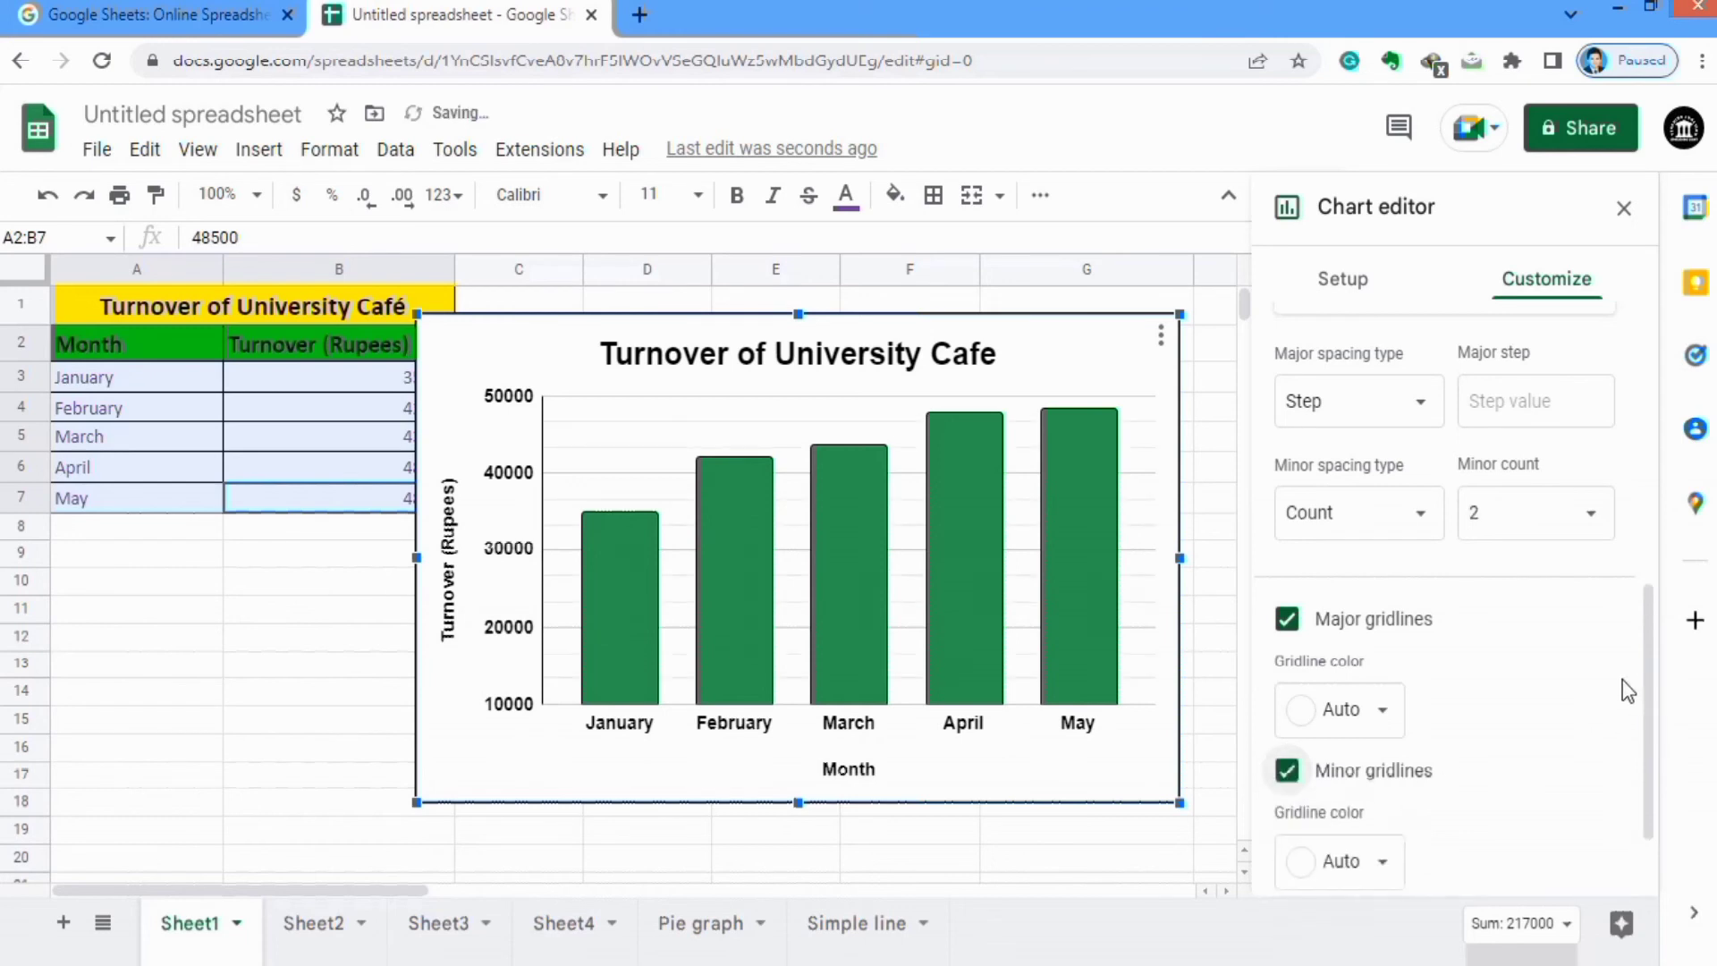
left_click_drag(1651, 660, 1652, 729)
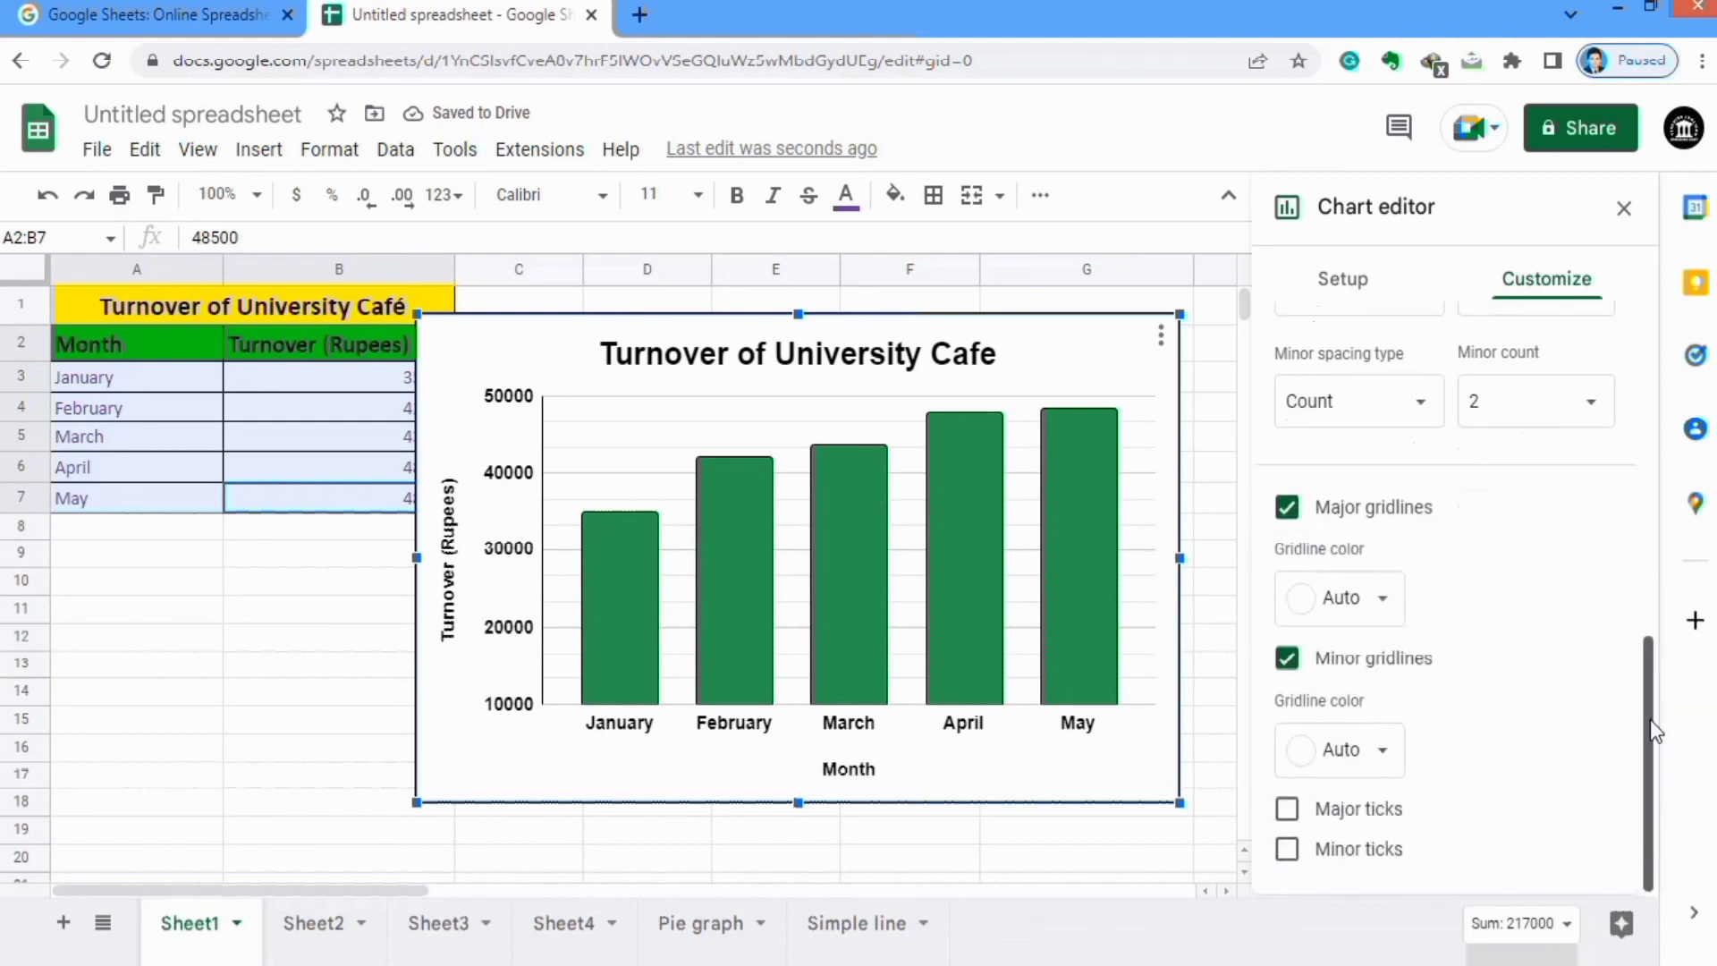
left_click(1287, 810)
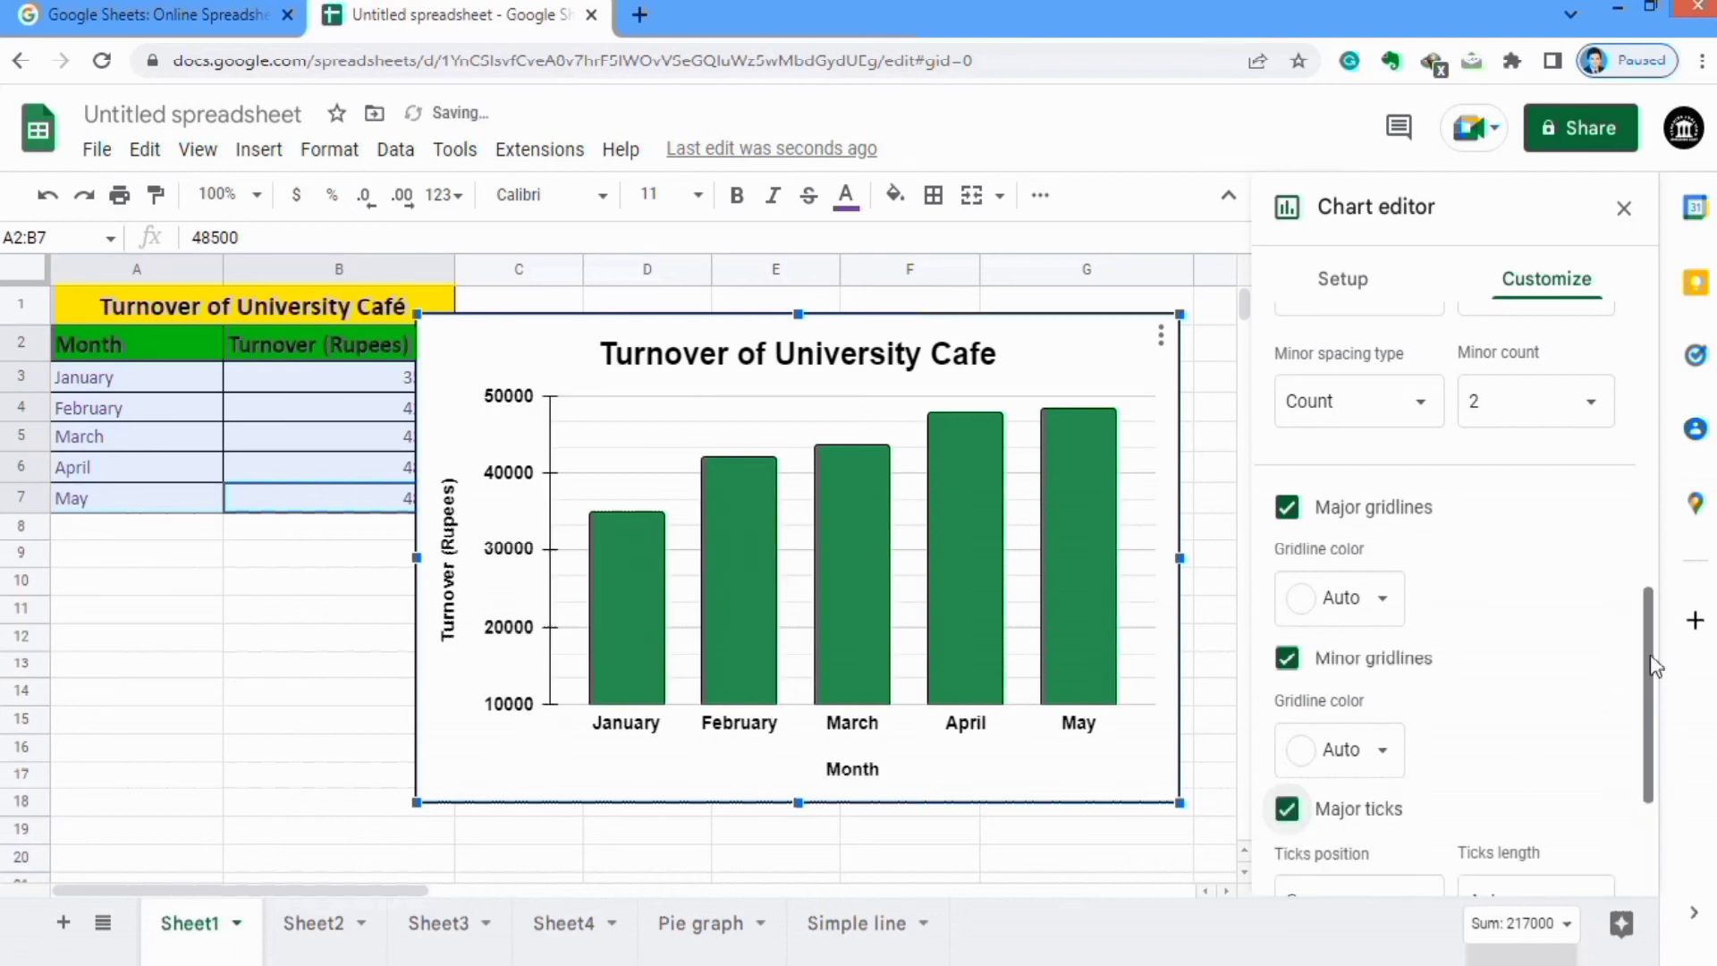
left_click_drag(1648, 663, 1645, 792)
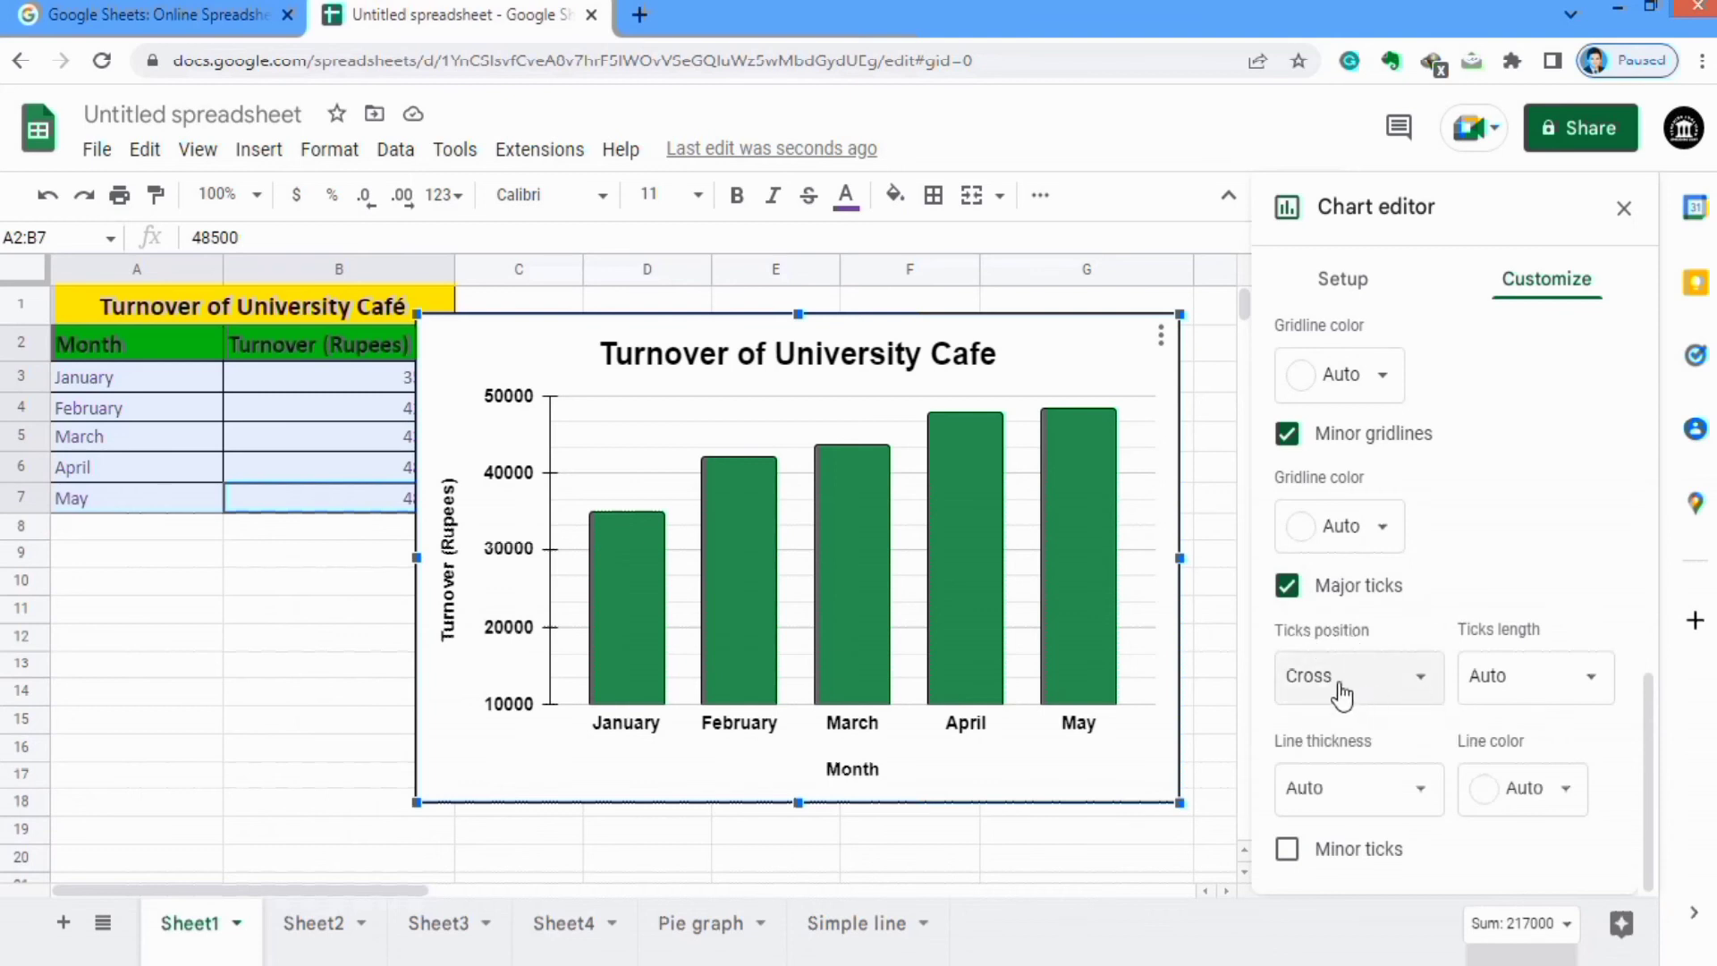
left_click(1424, 691)
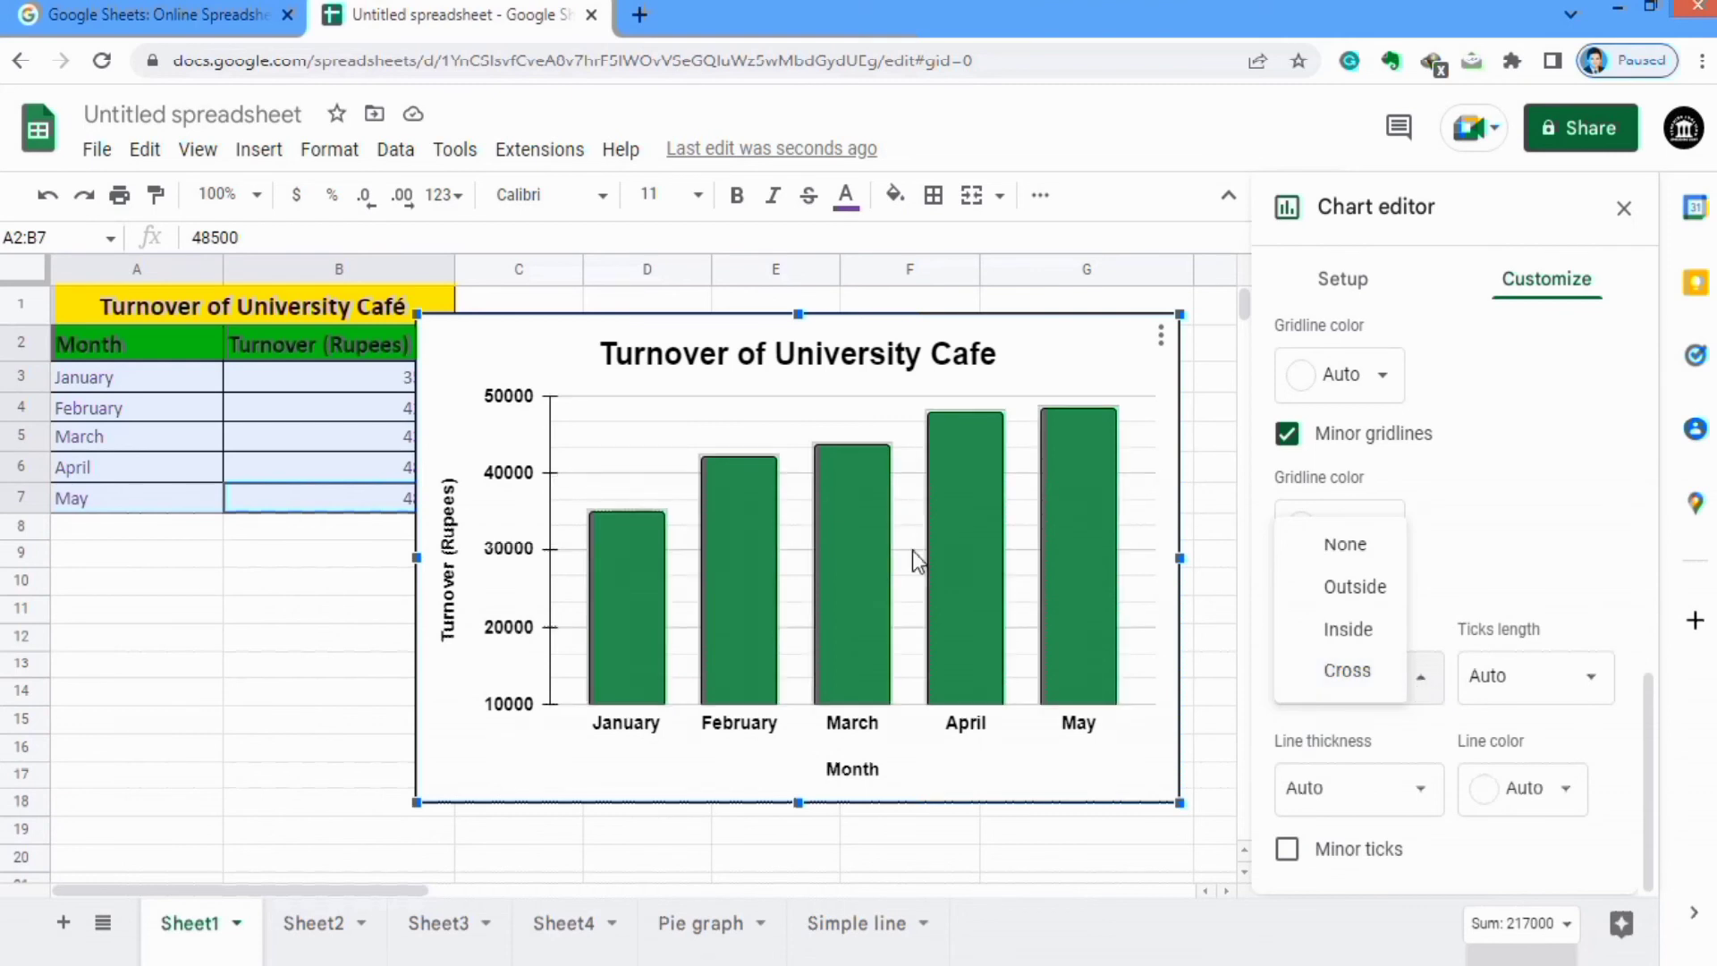
left_click(1356, 596)
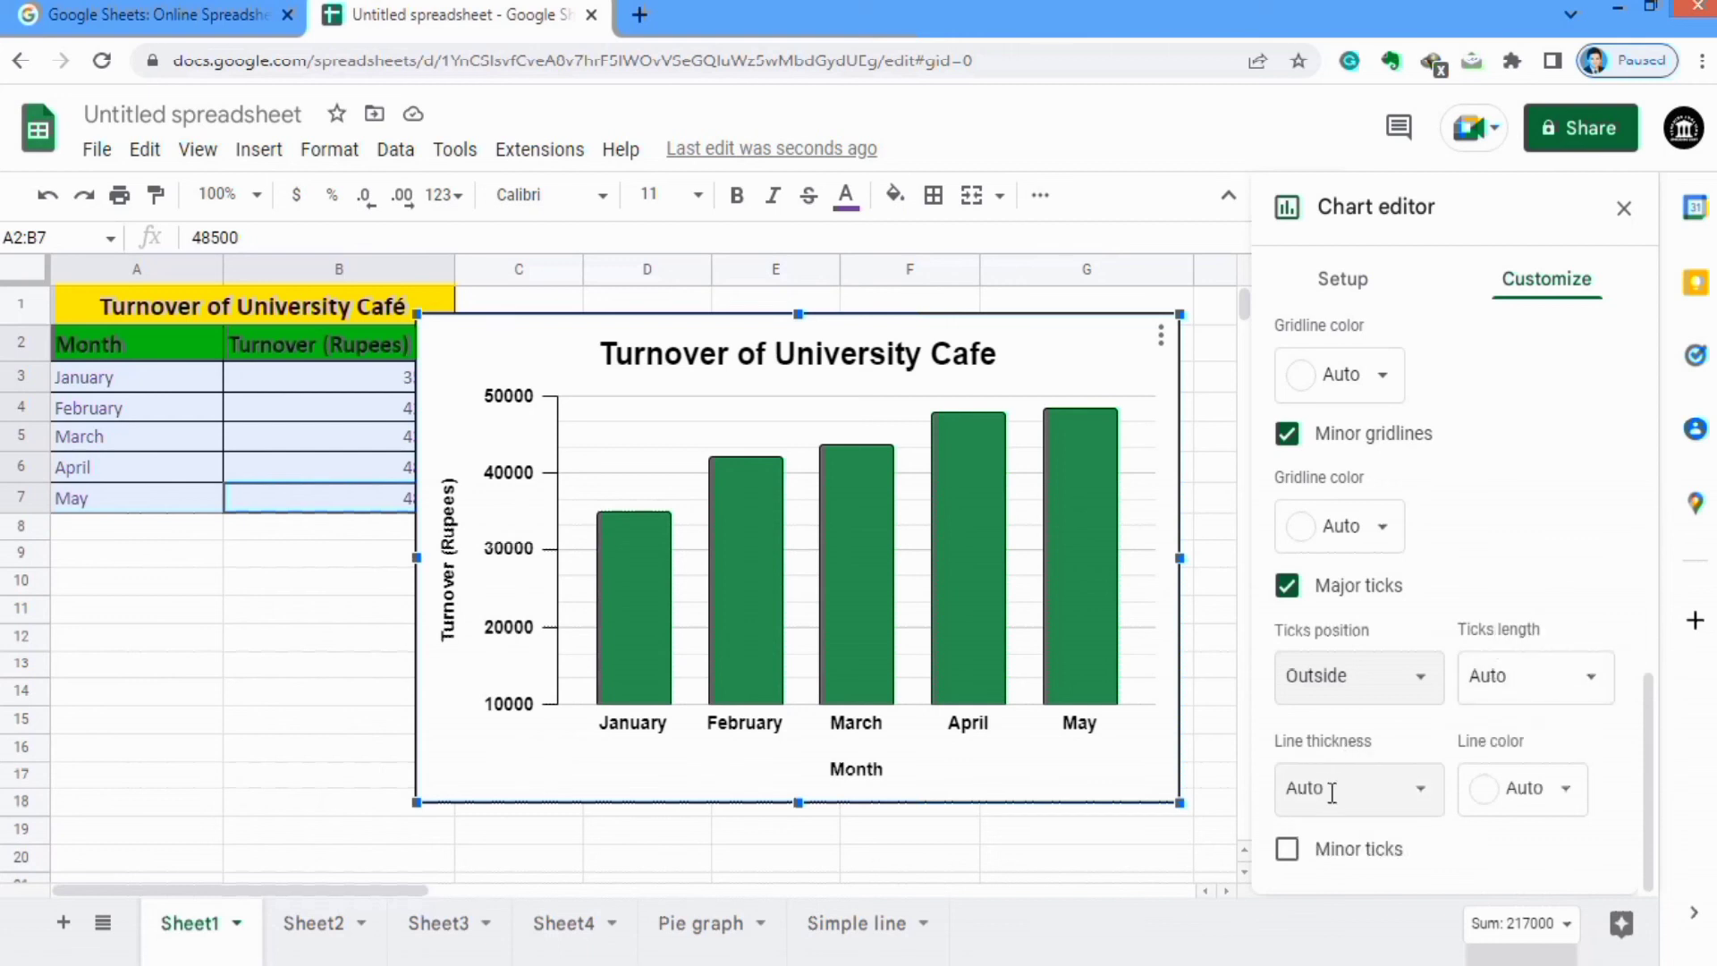
left_click(1564, 804)
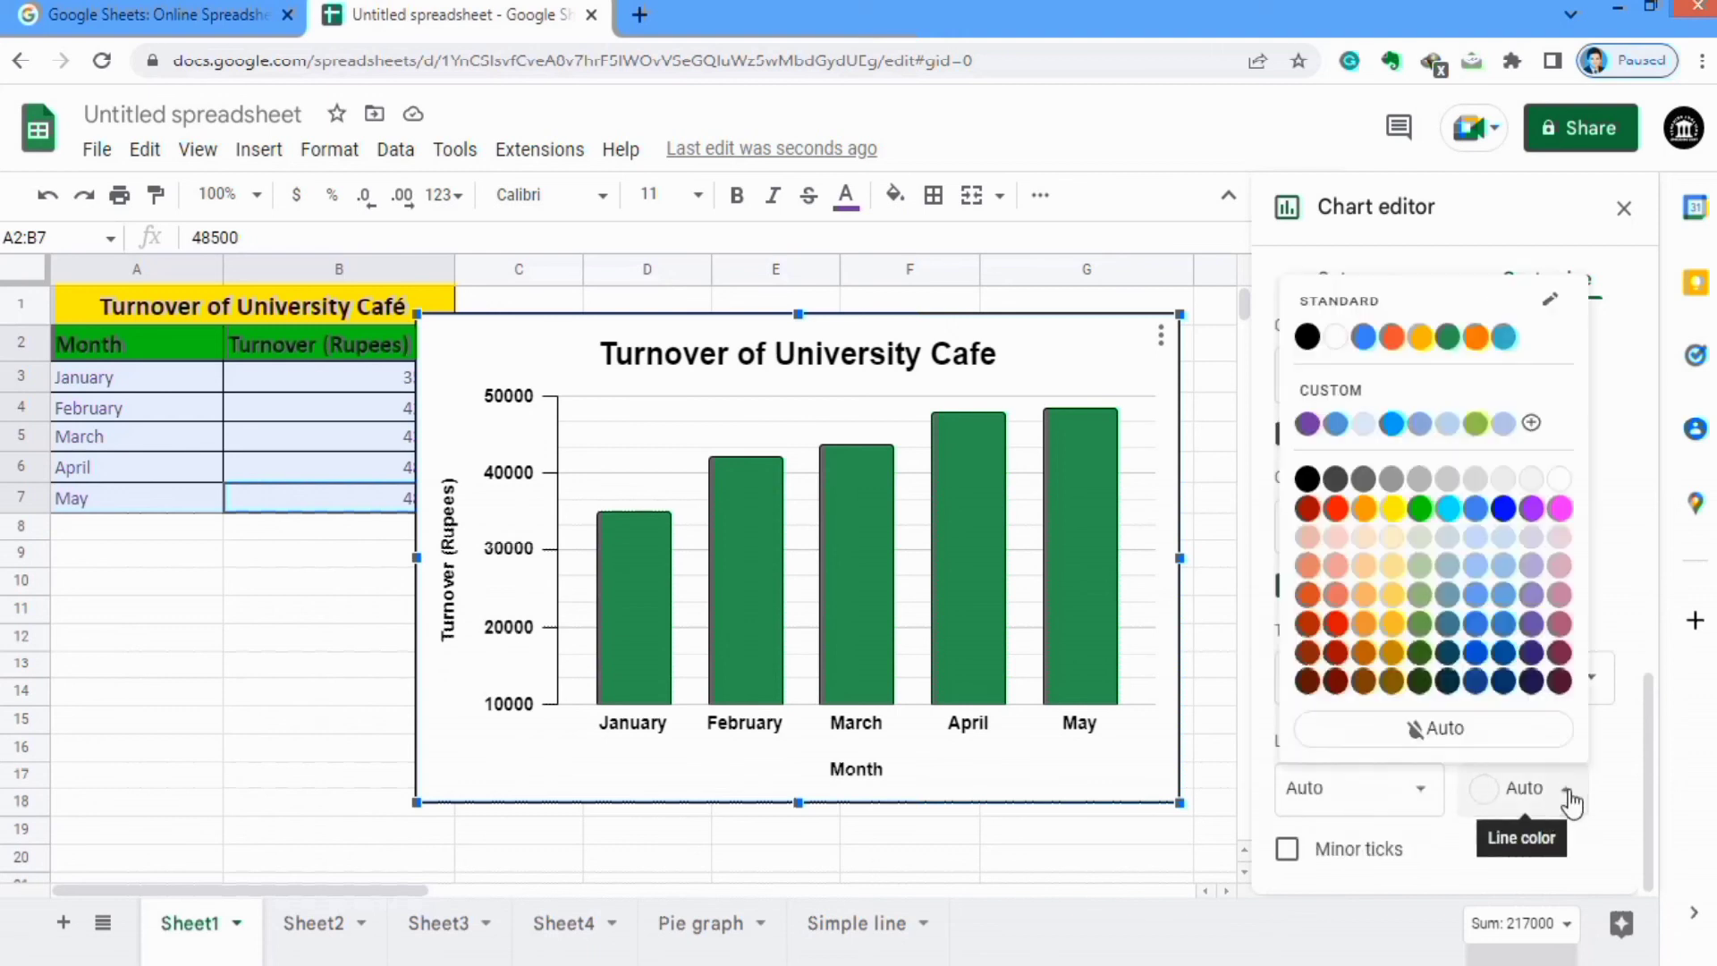
left_click(1308, 338)
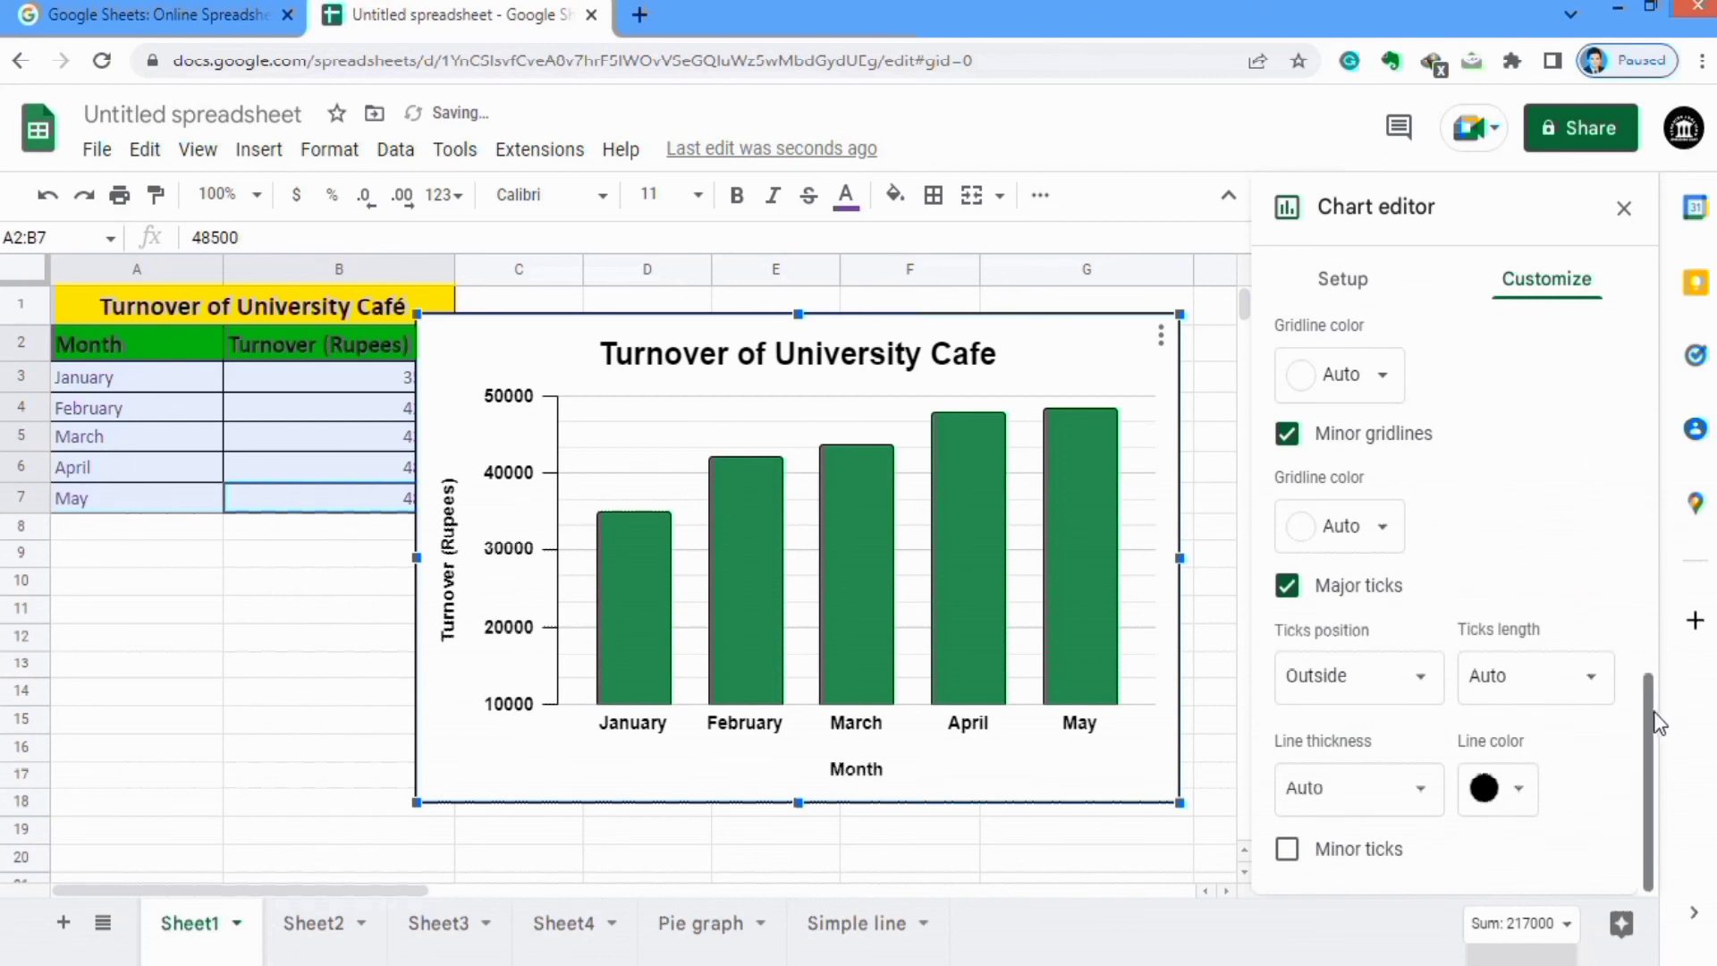
Add black minor ticks to the vertical axis and hide its minor gridlines
left_click(1288, 850)
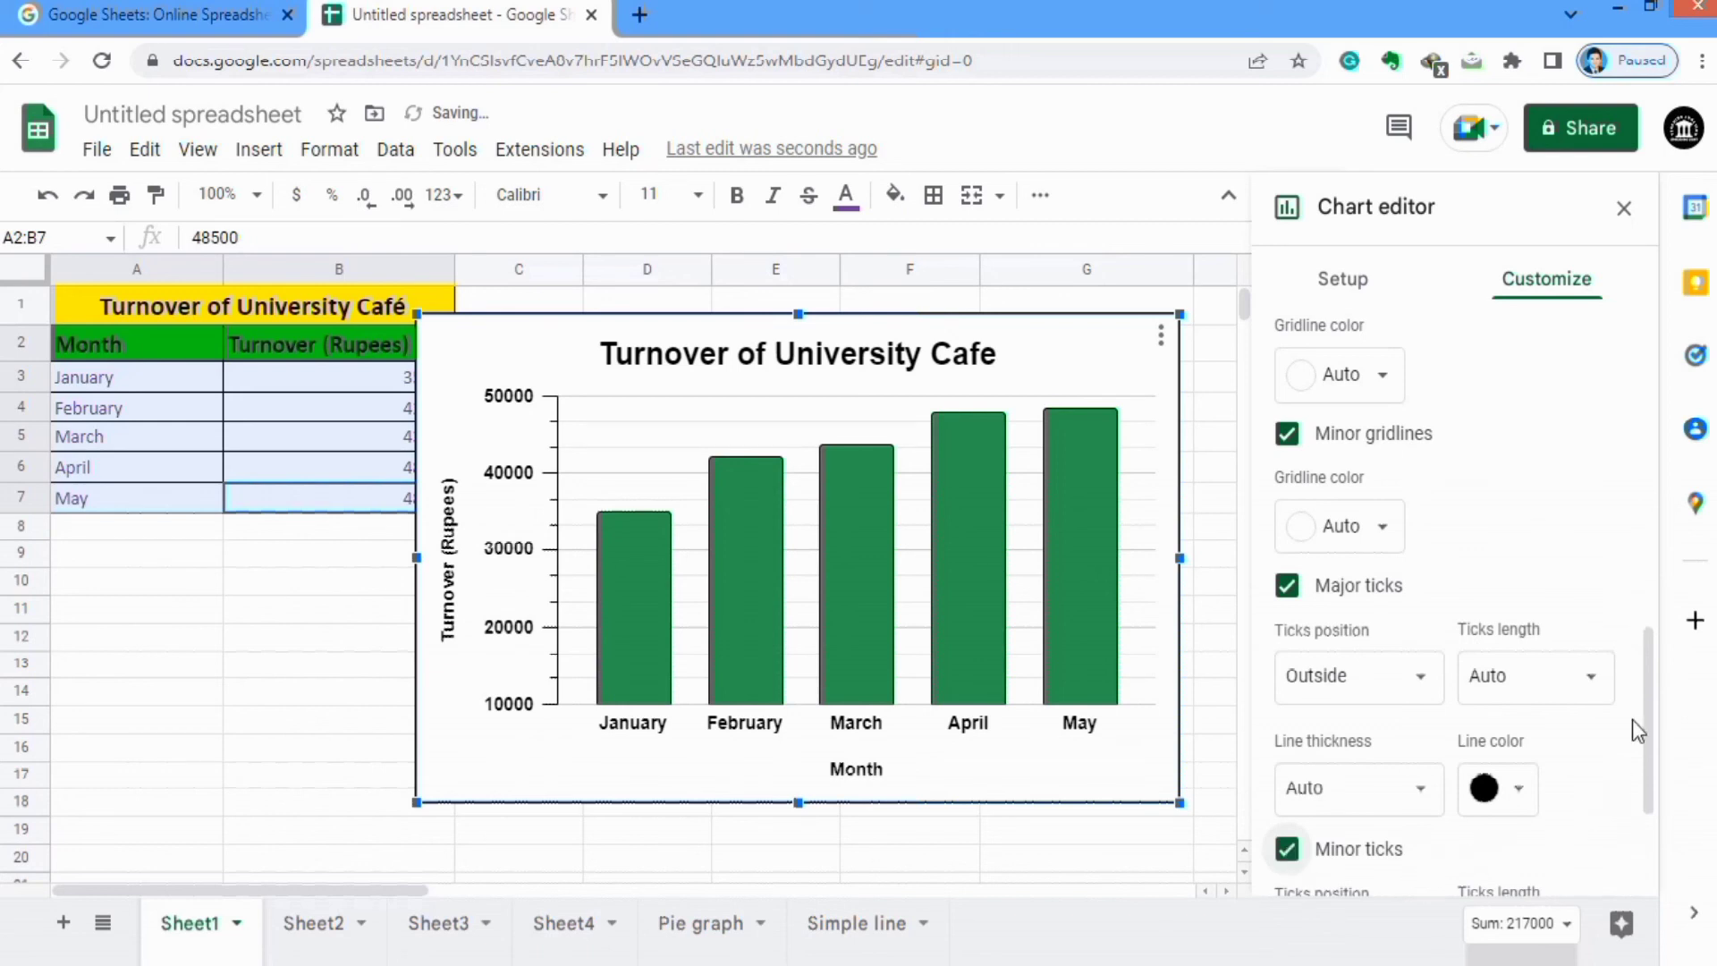
left_click_drag(1655, 716, 1657, 805)
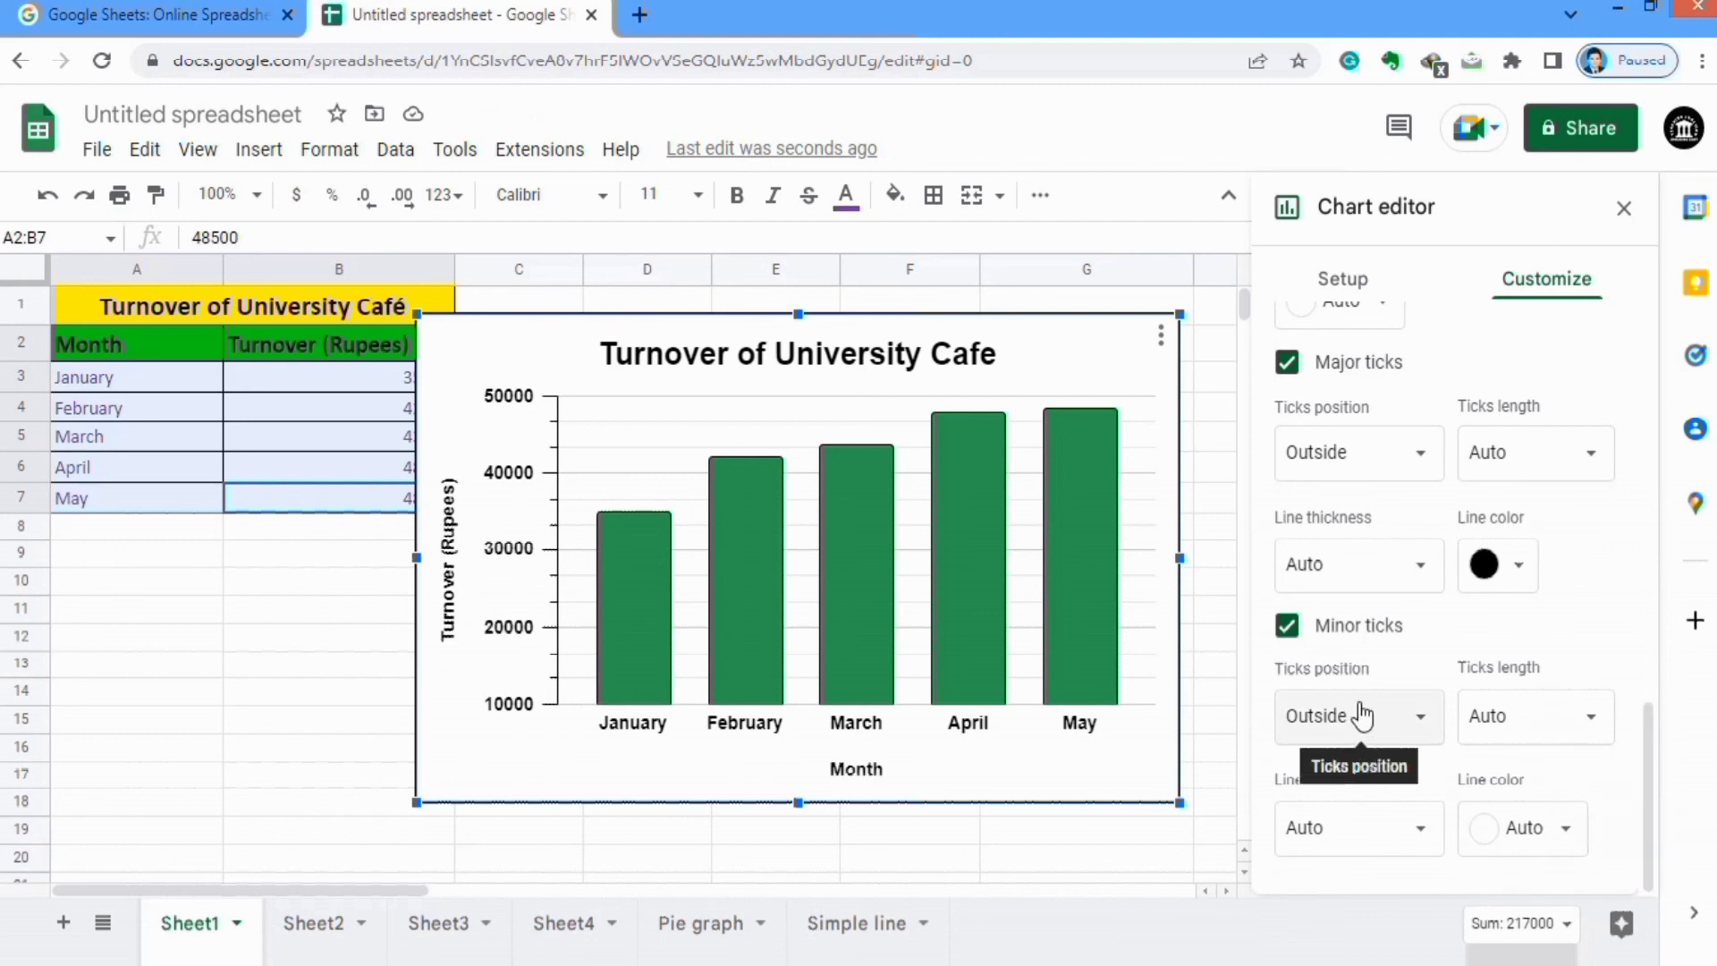
left_click(1567, 832)
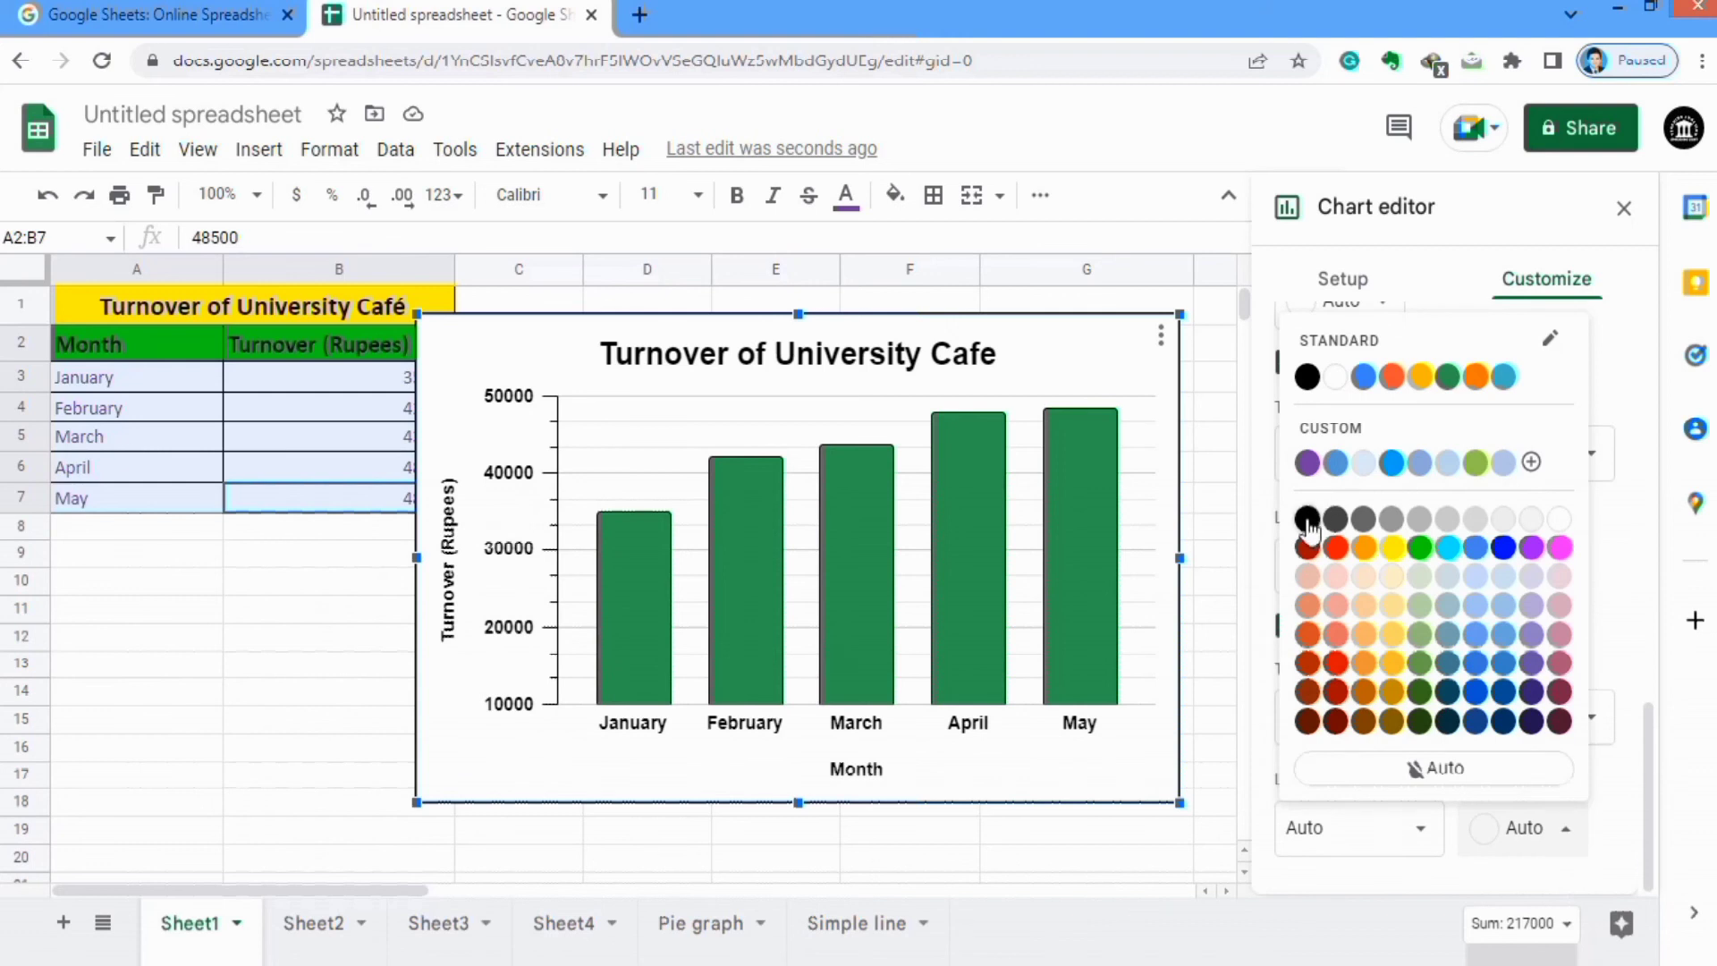
left_click(1308, 377)
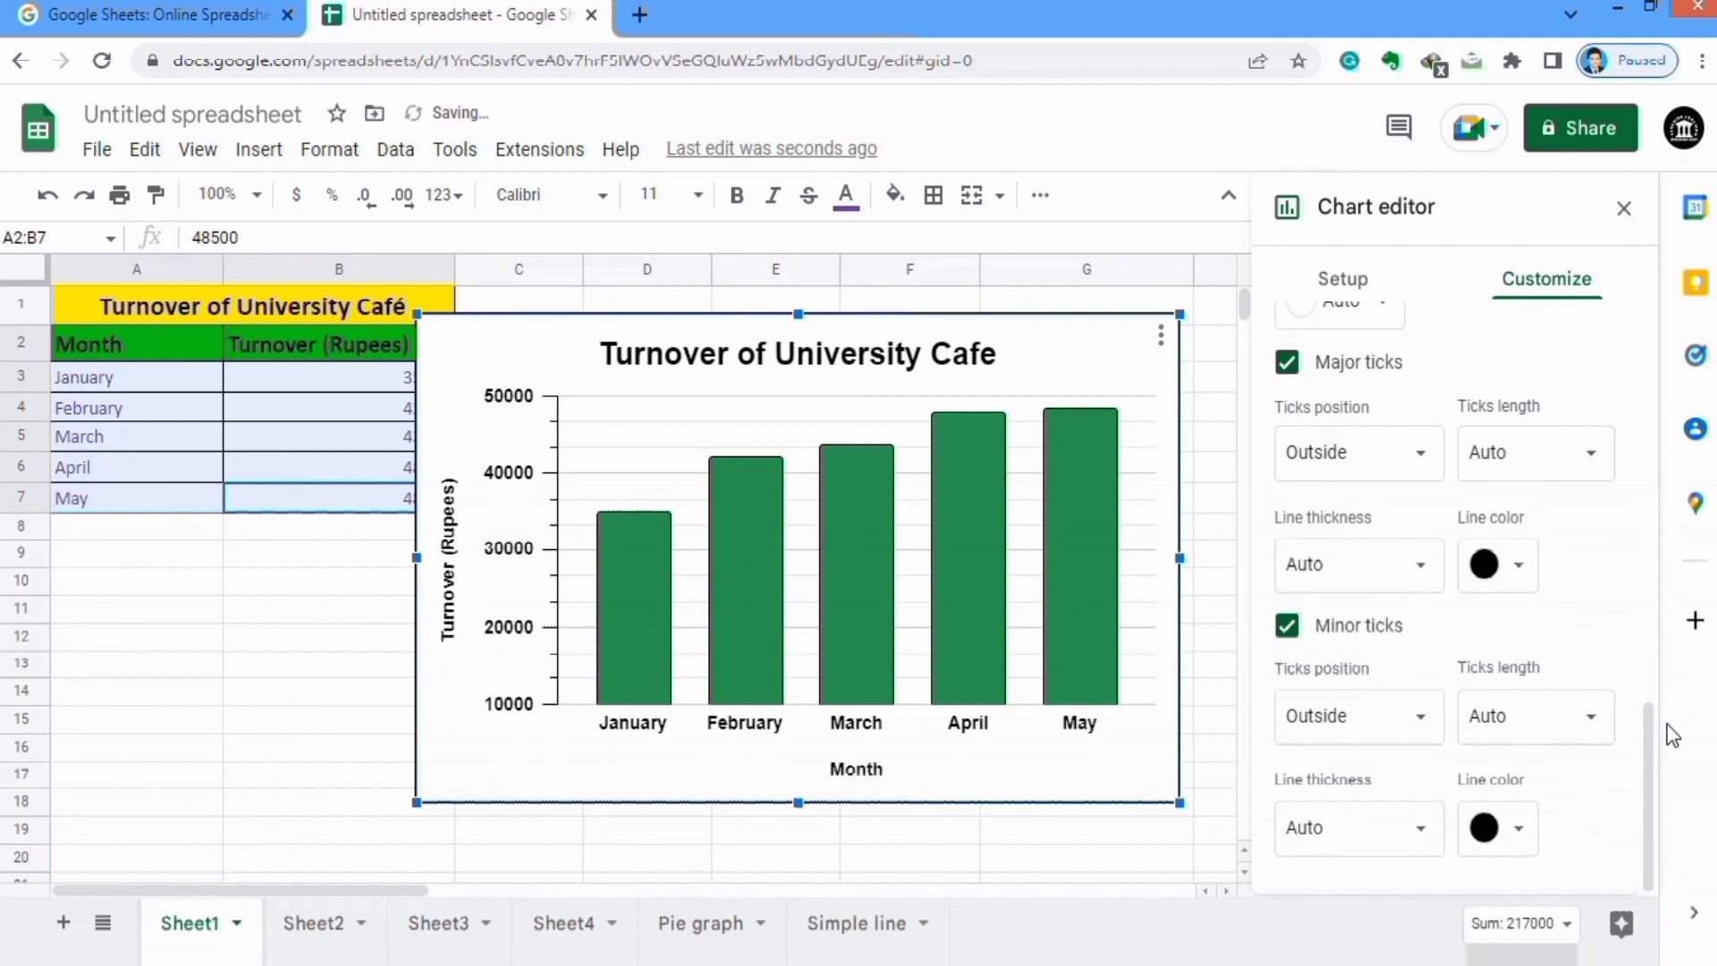
left_click_drag(1653, 758, 1646, 651)
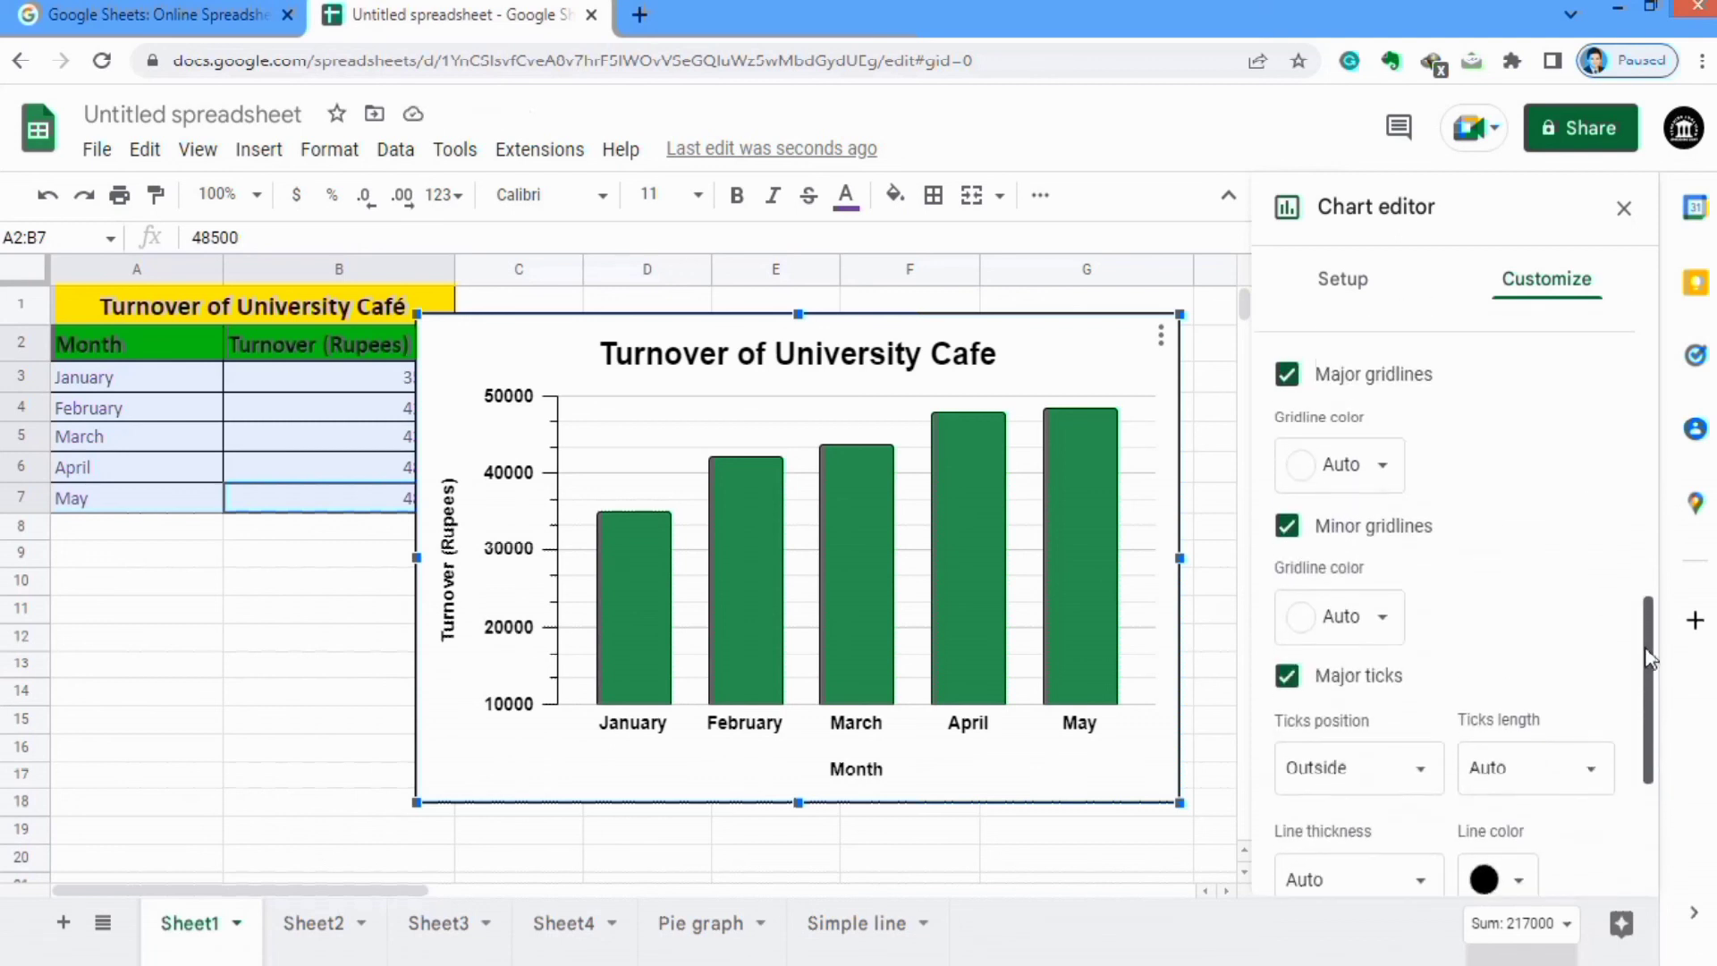
left_click(1288, 528)
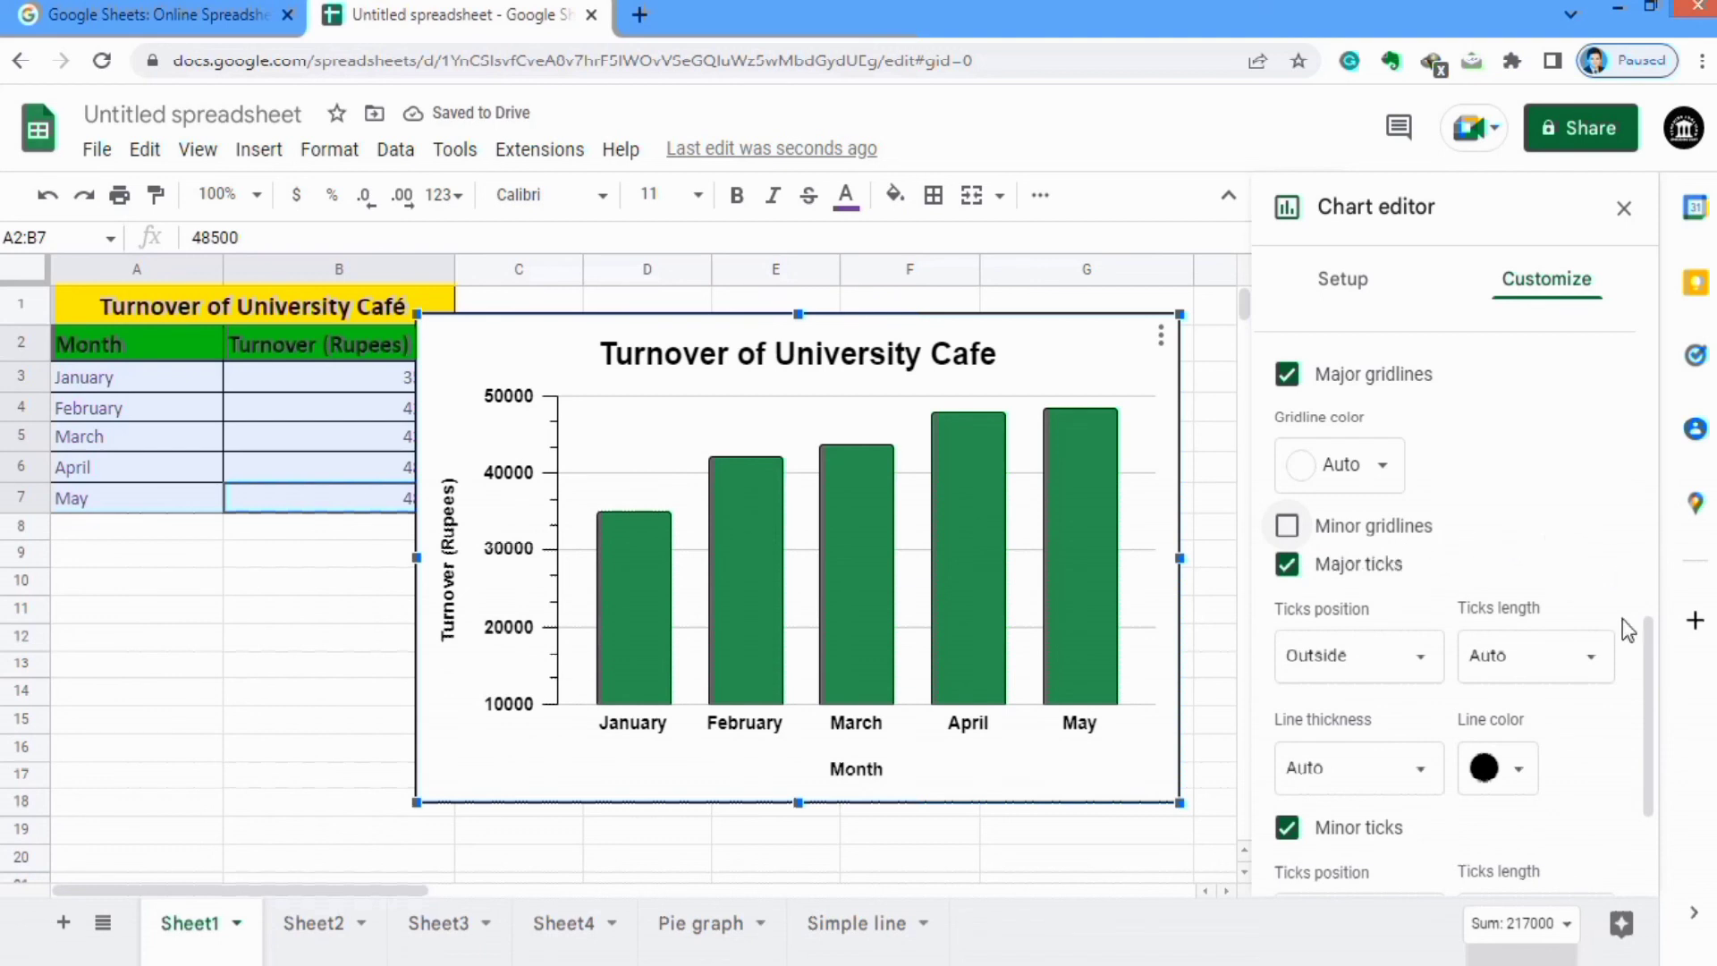
Add major ticks to the horizontal axis, positioned outside and coloured black
left_click_drag(1653, 666, 1640, 528)
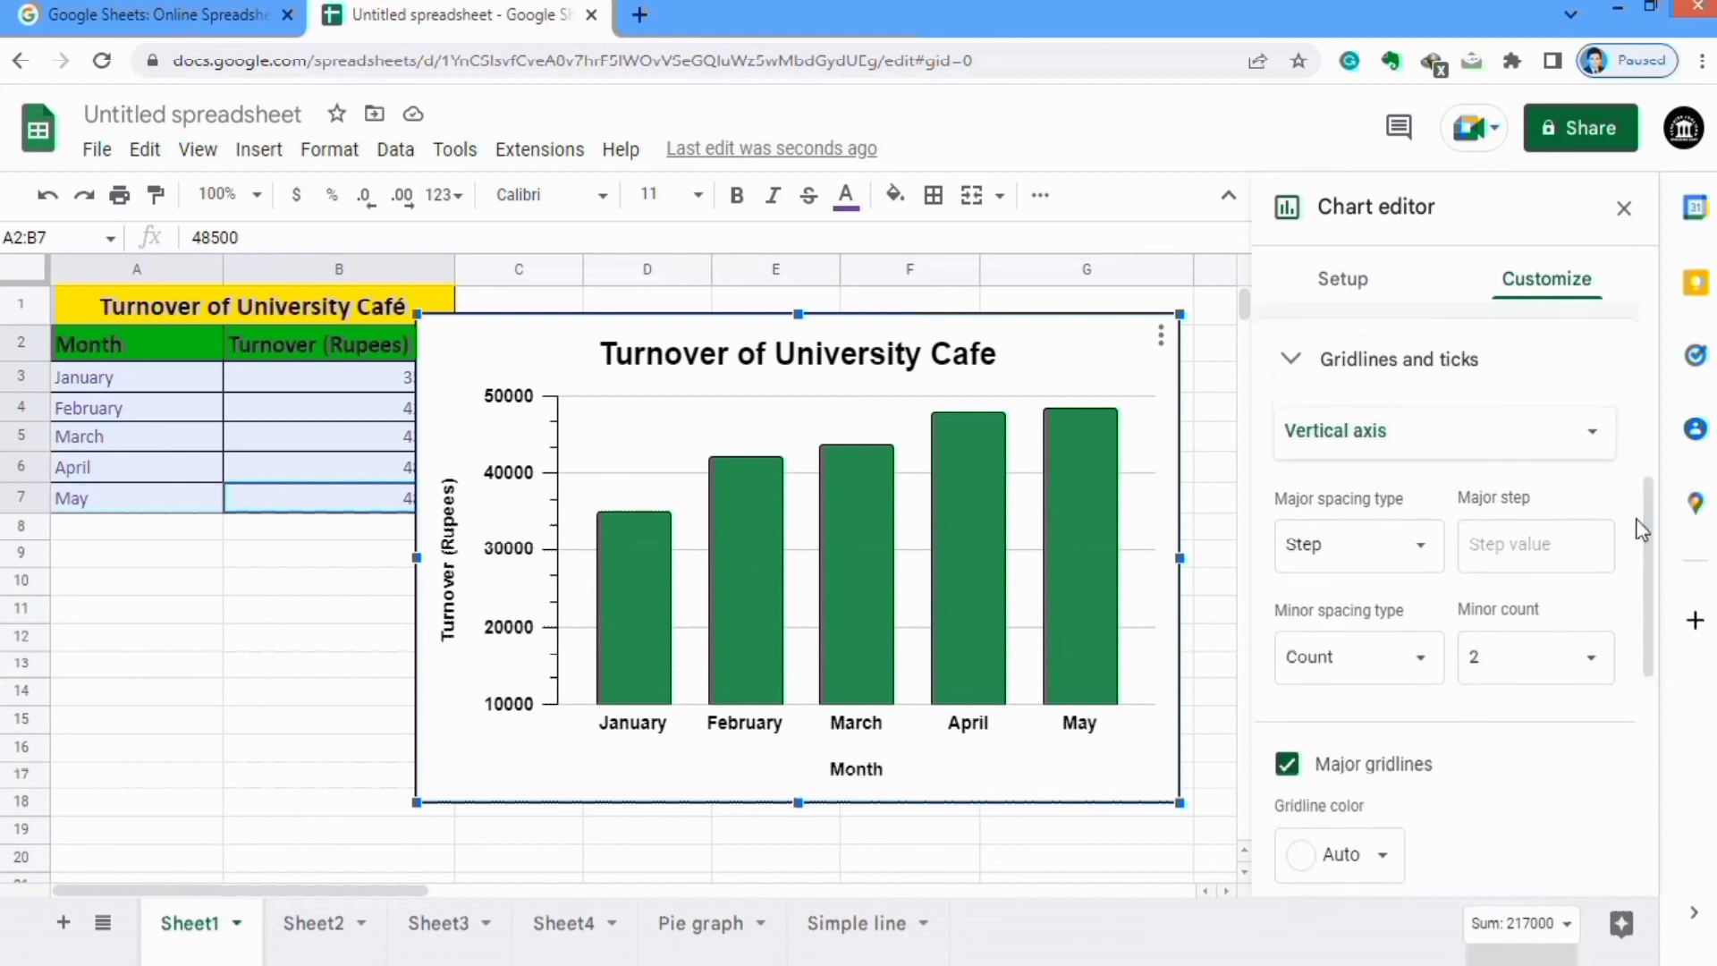
left_click(1598, 443)
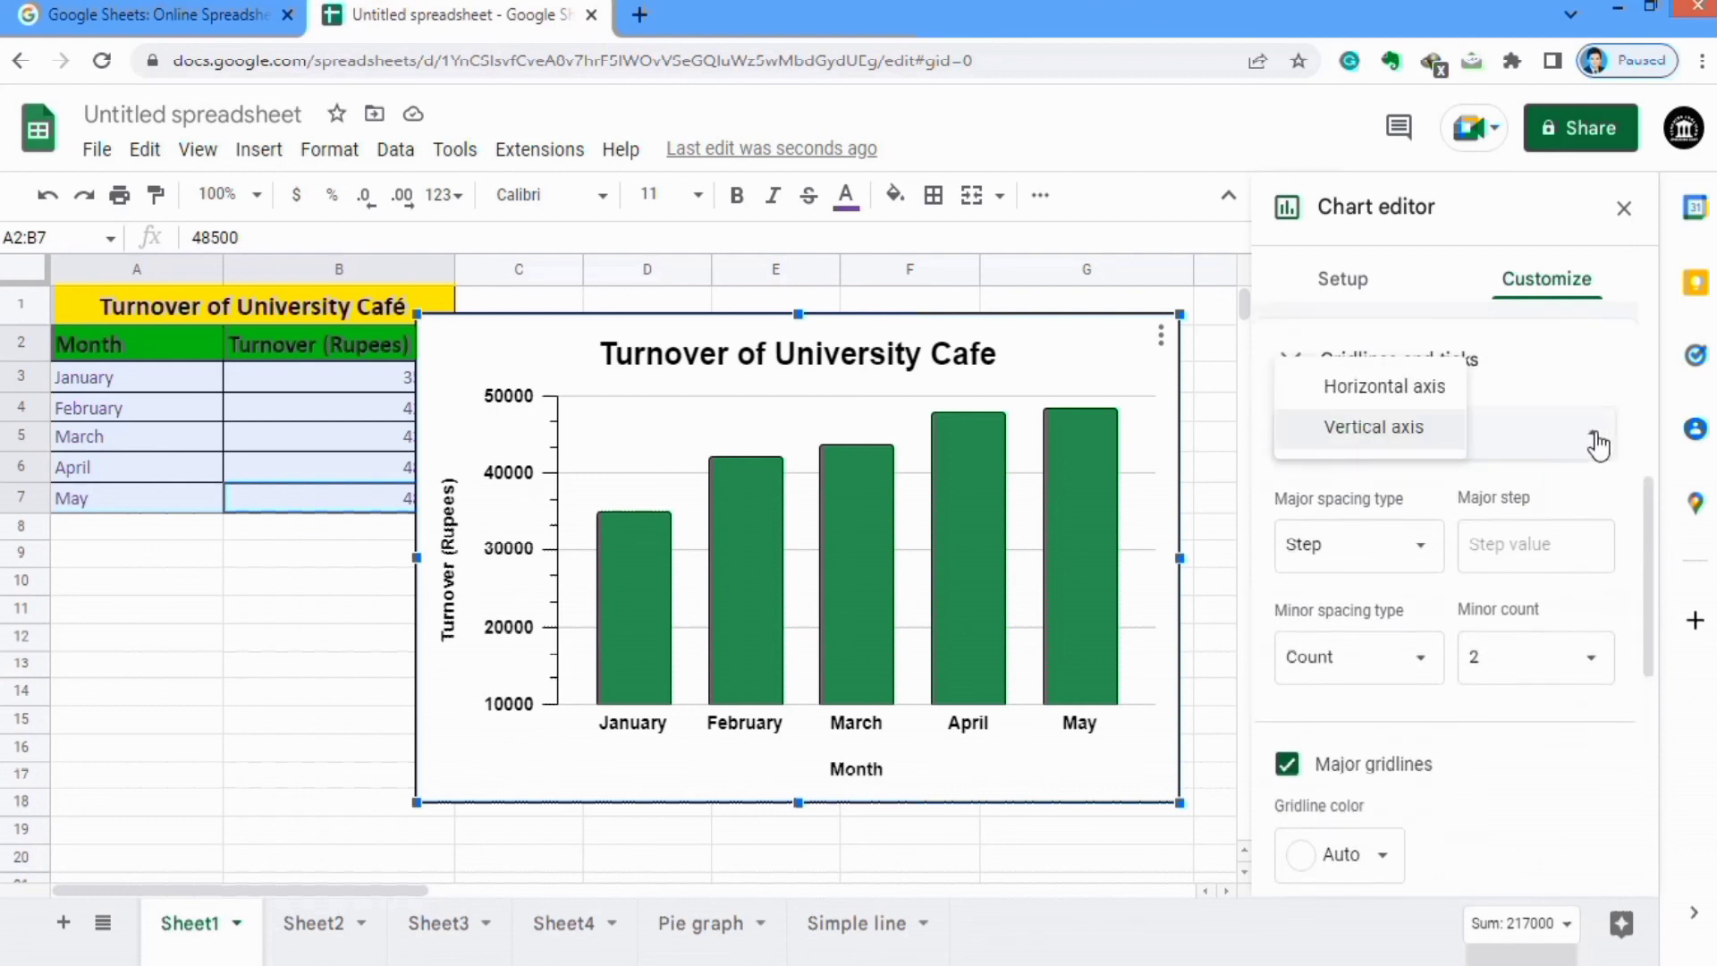
left_click(1415, 389)
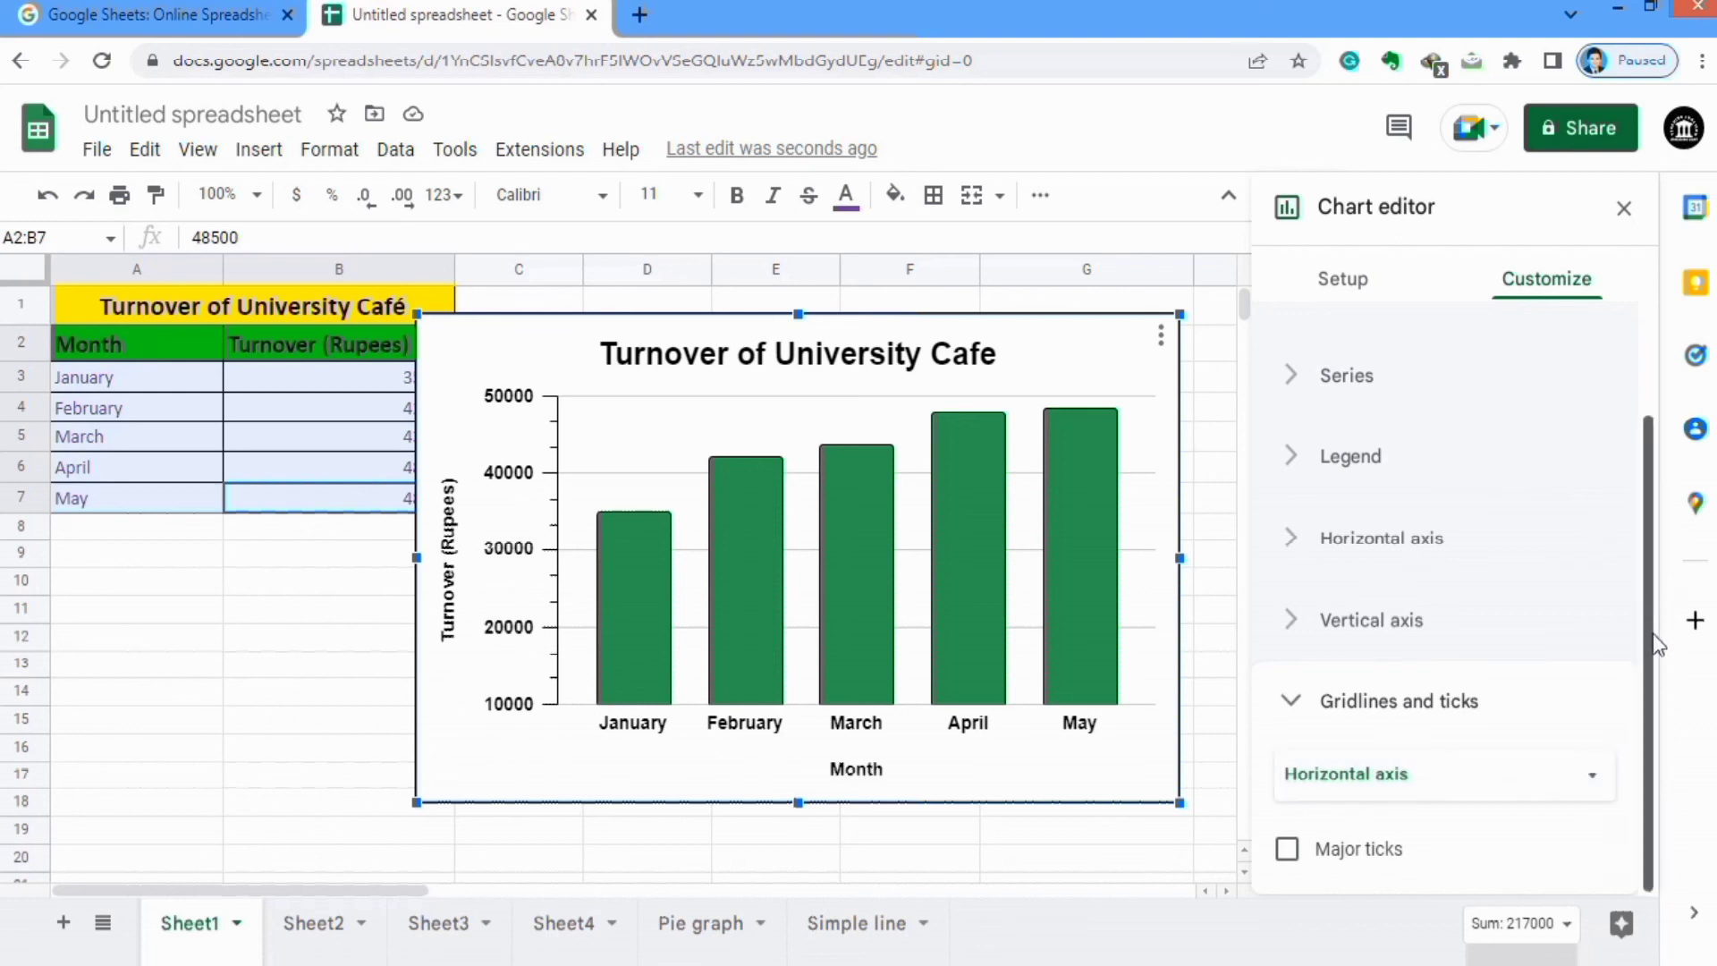
left_click(1285, 849)
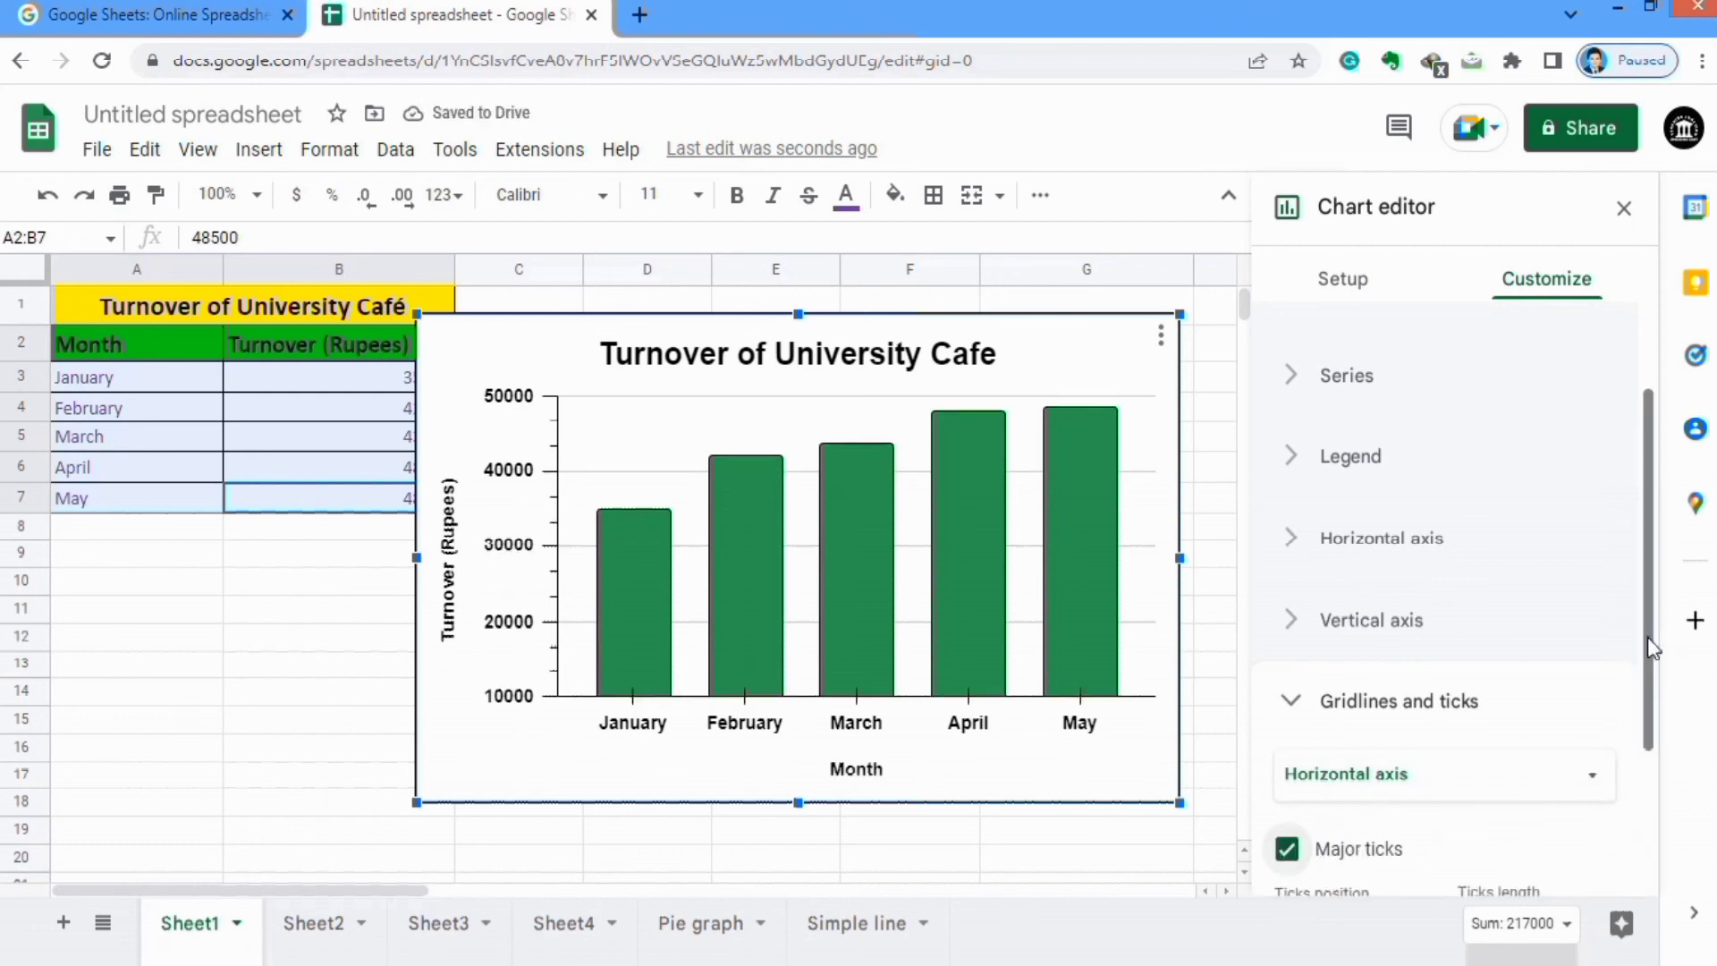
left_click_drag(1650, 675, 1650, 854)
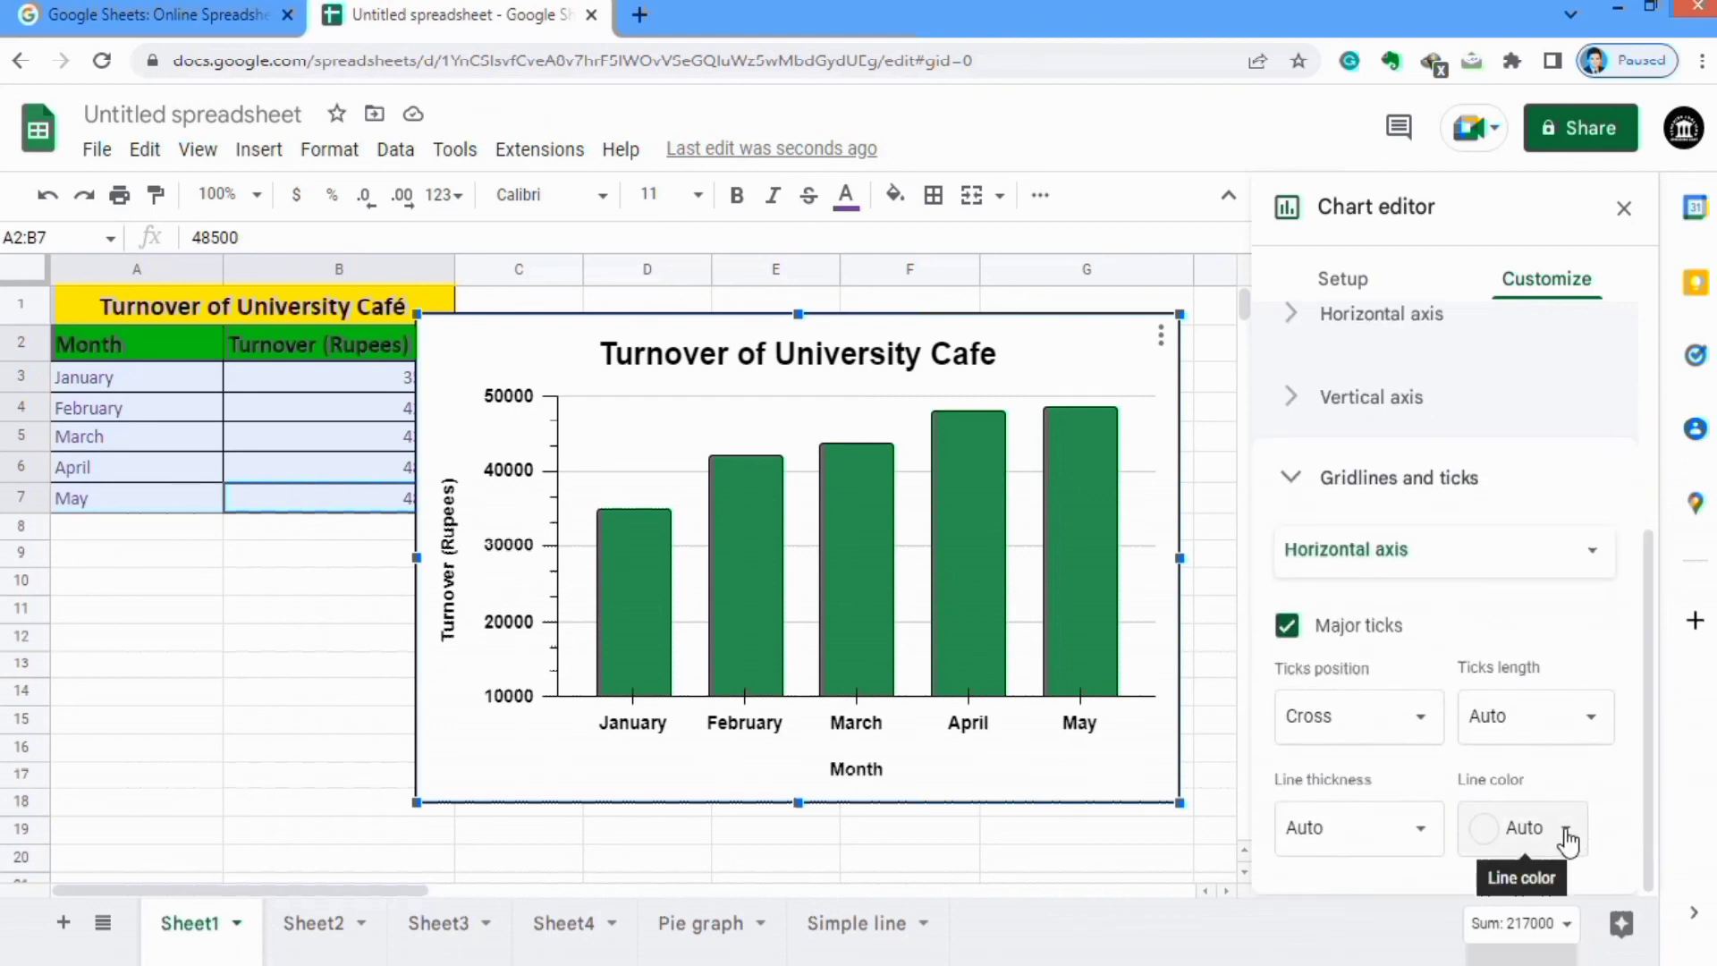
left_click(1424, 728)
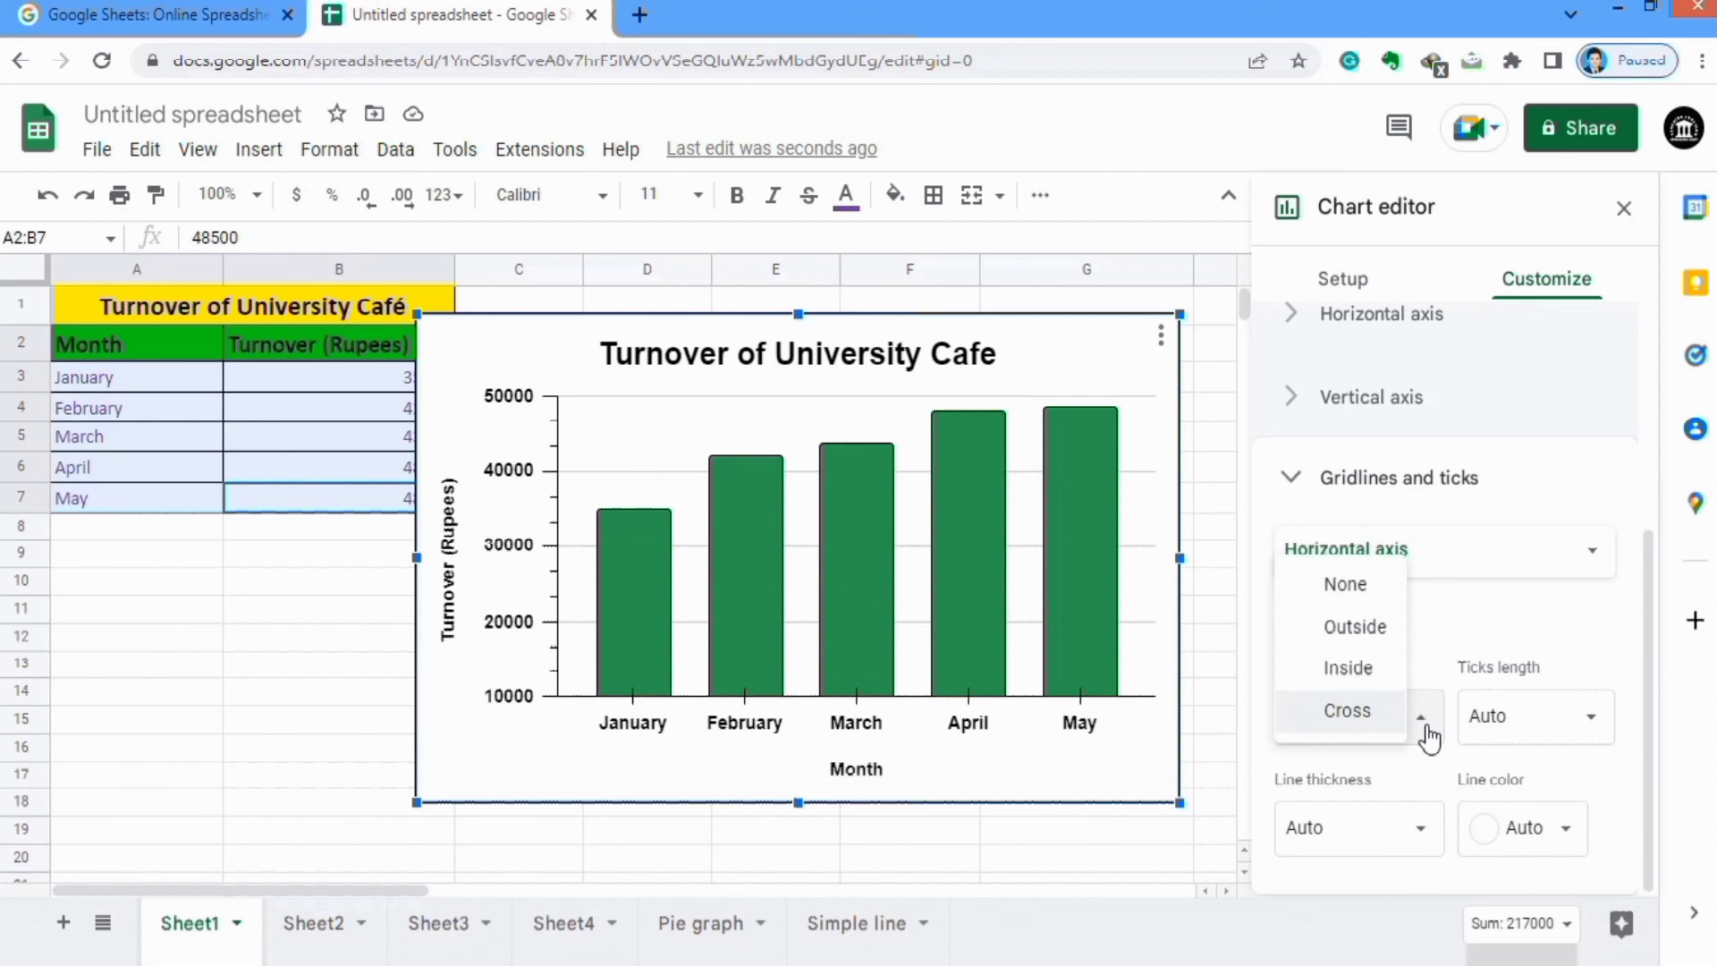
left_click(1364, 631)
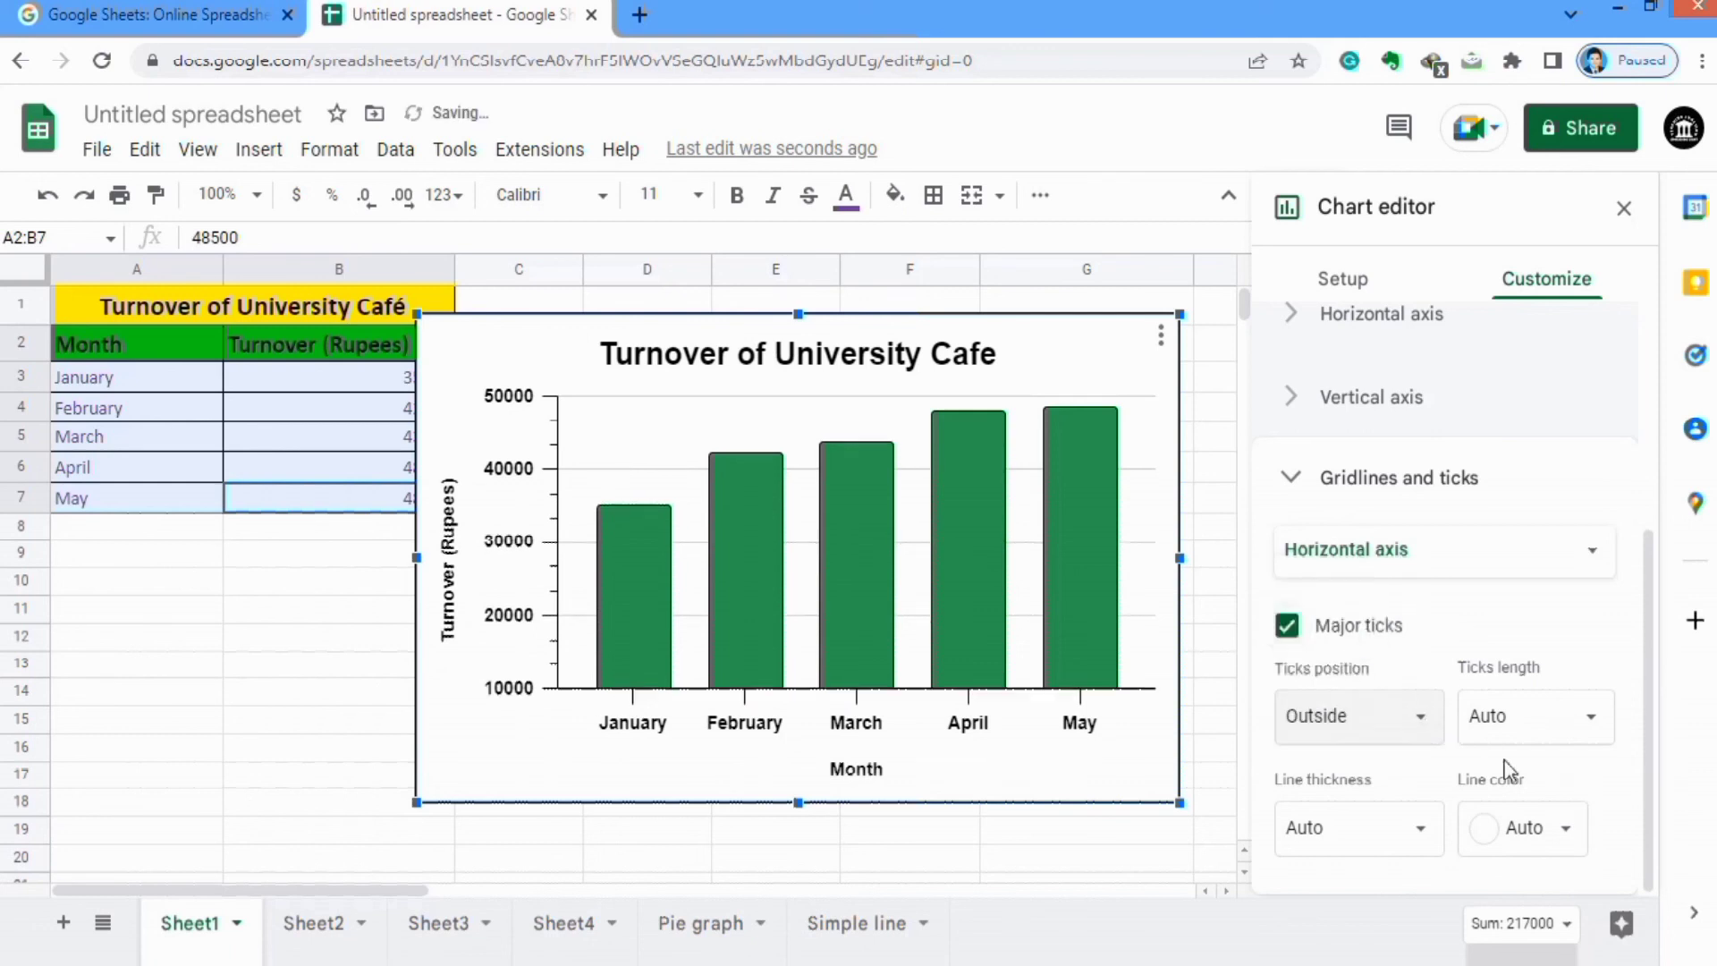
left_click(1560, 828)
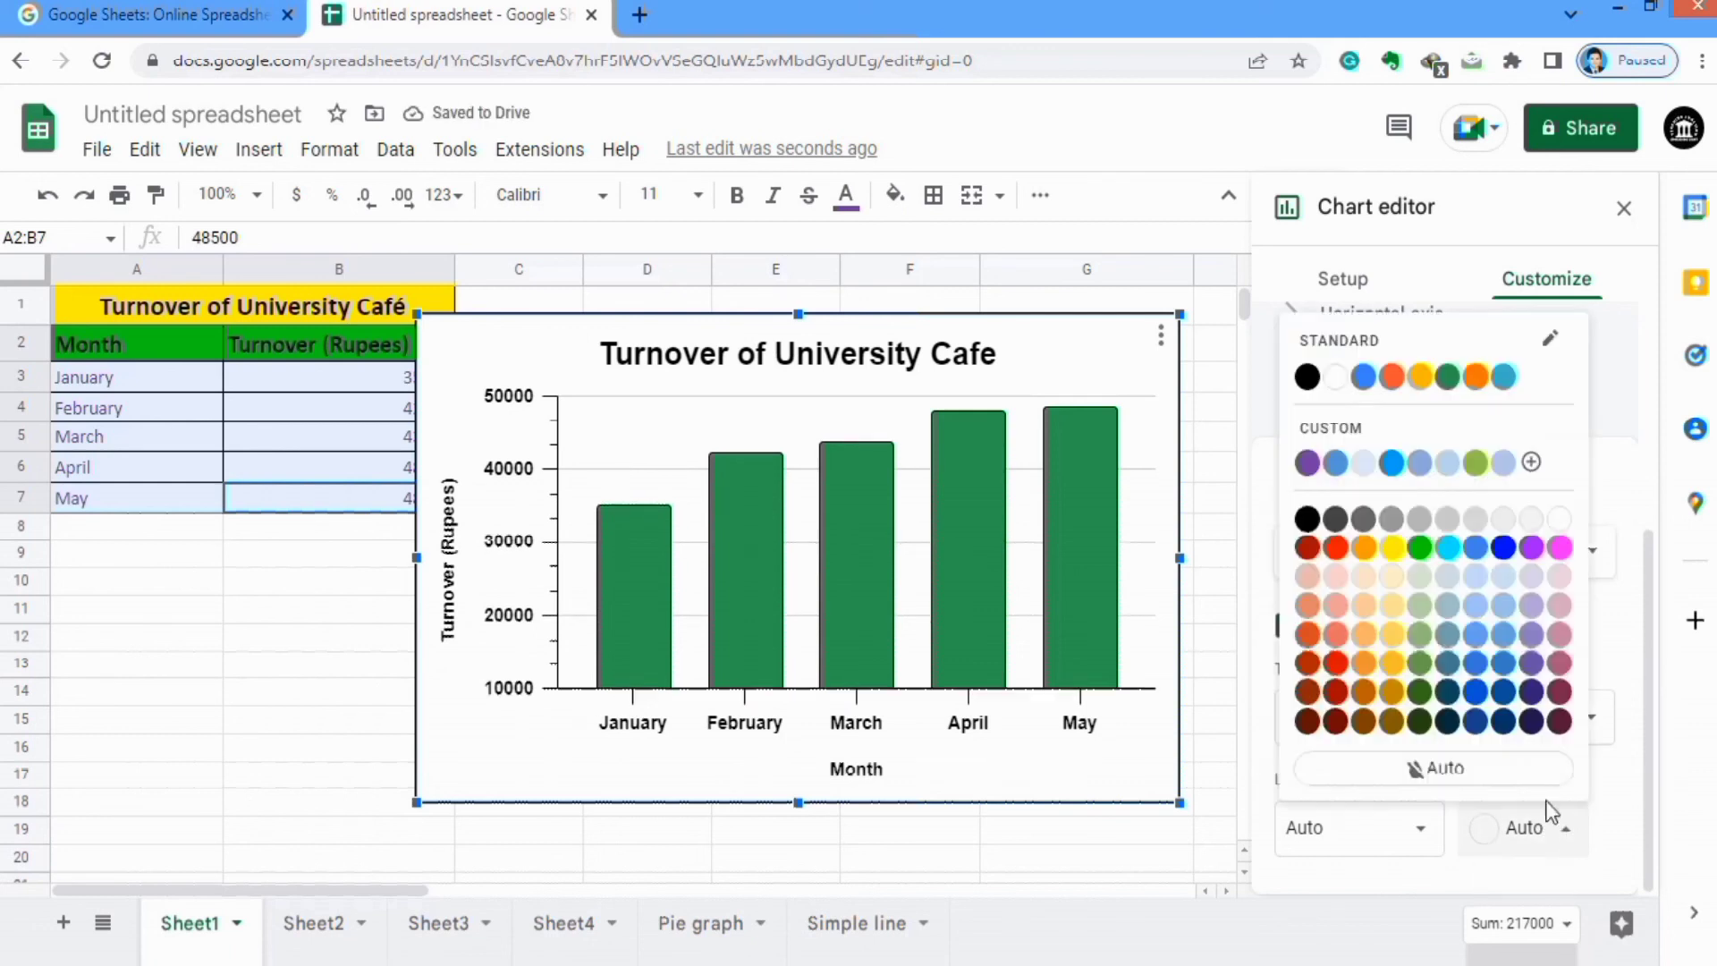
left_click(1308, 378)
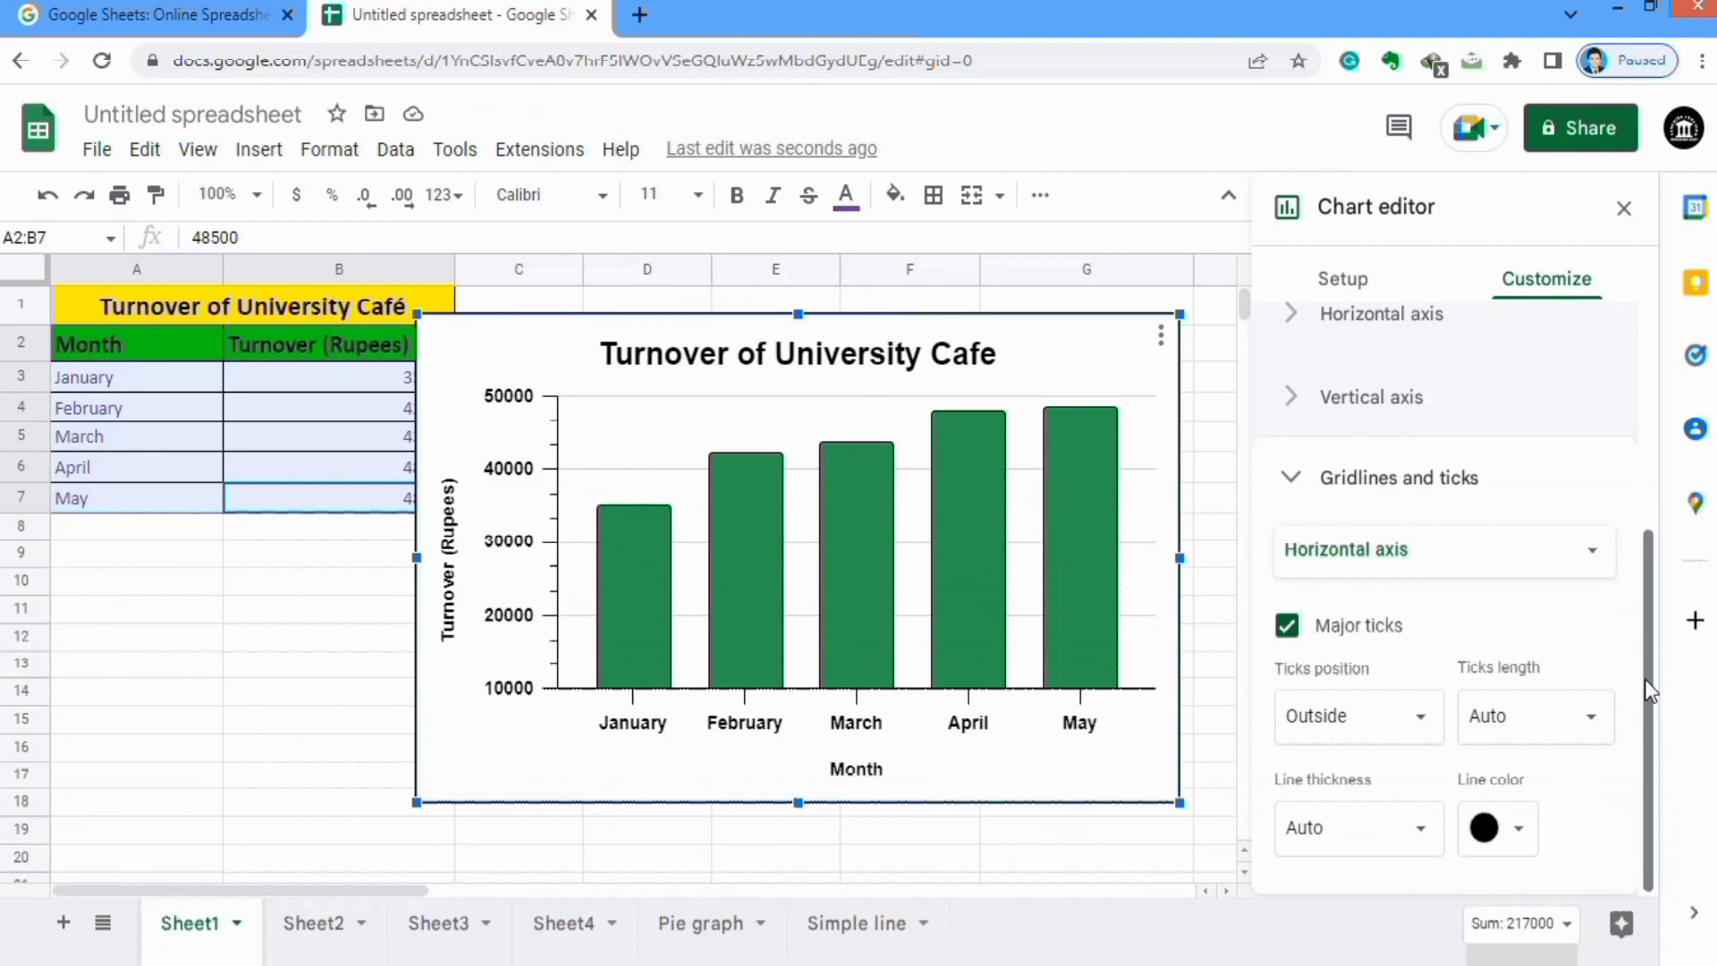
Finish customizing gridlines and ticks and close the chart editor
left_click(1446, 490)
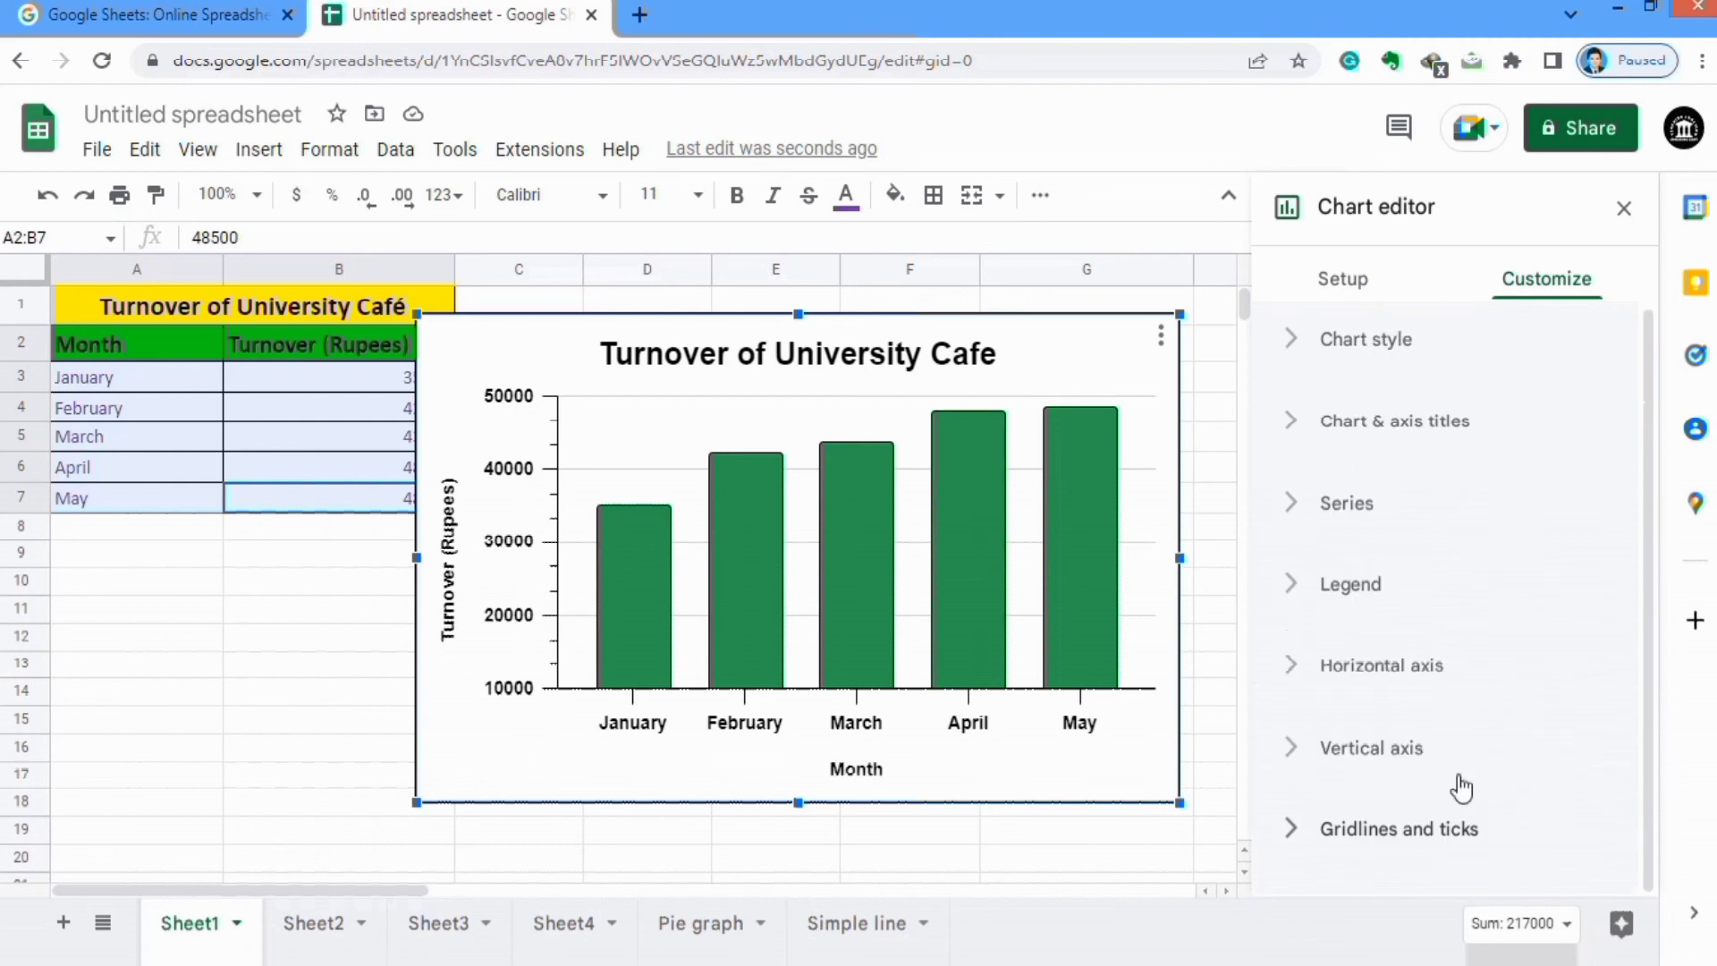
left_click(1438, 830)
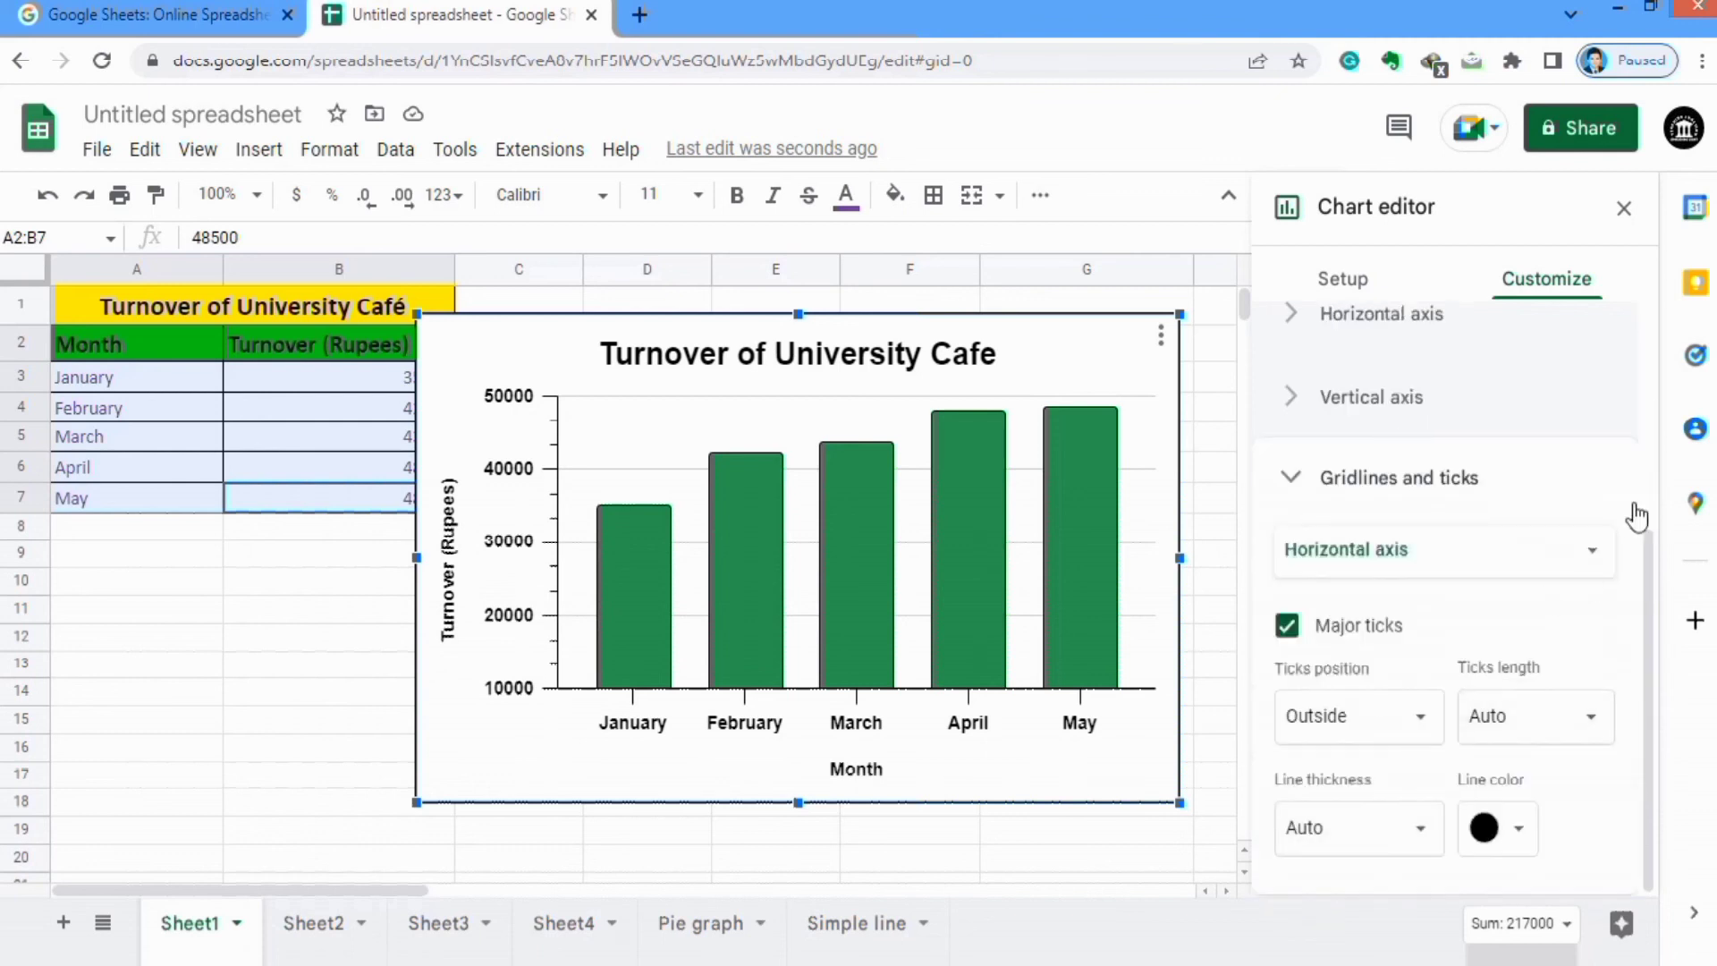
left_click_drag(1650, 550, 1659, 304)
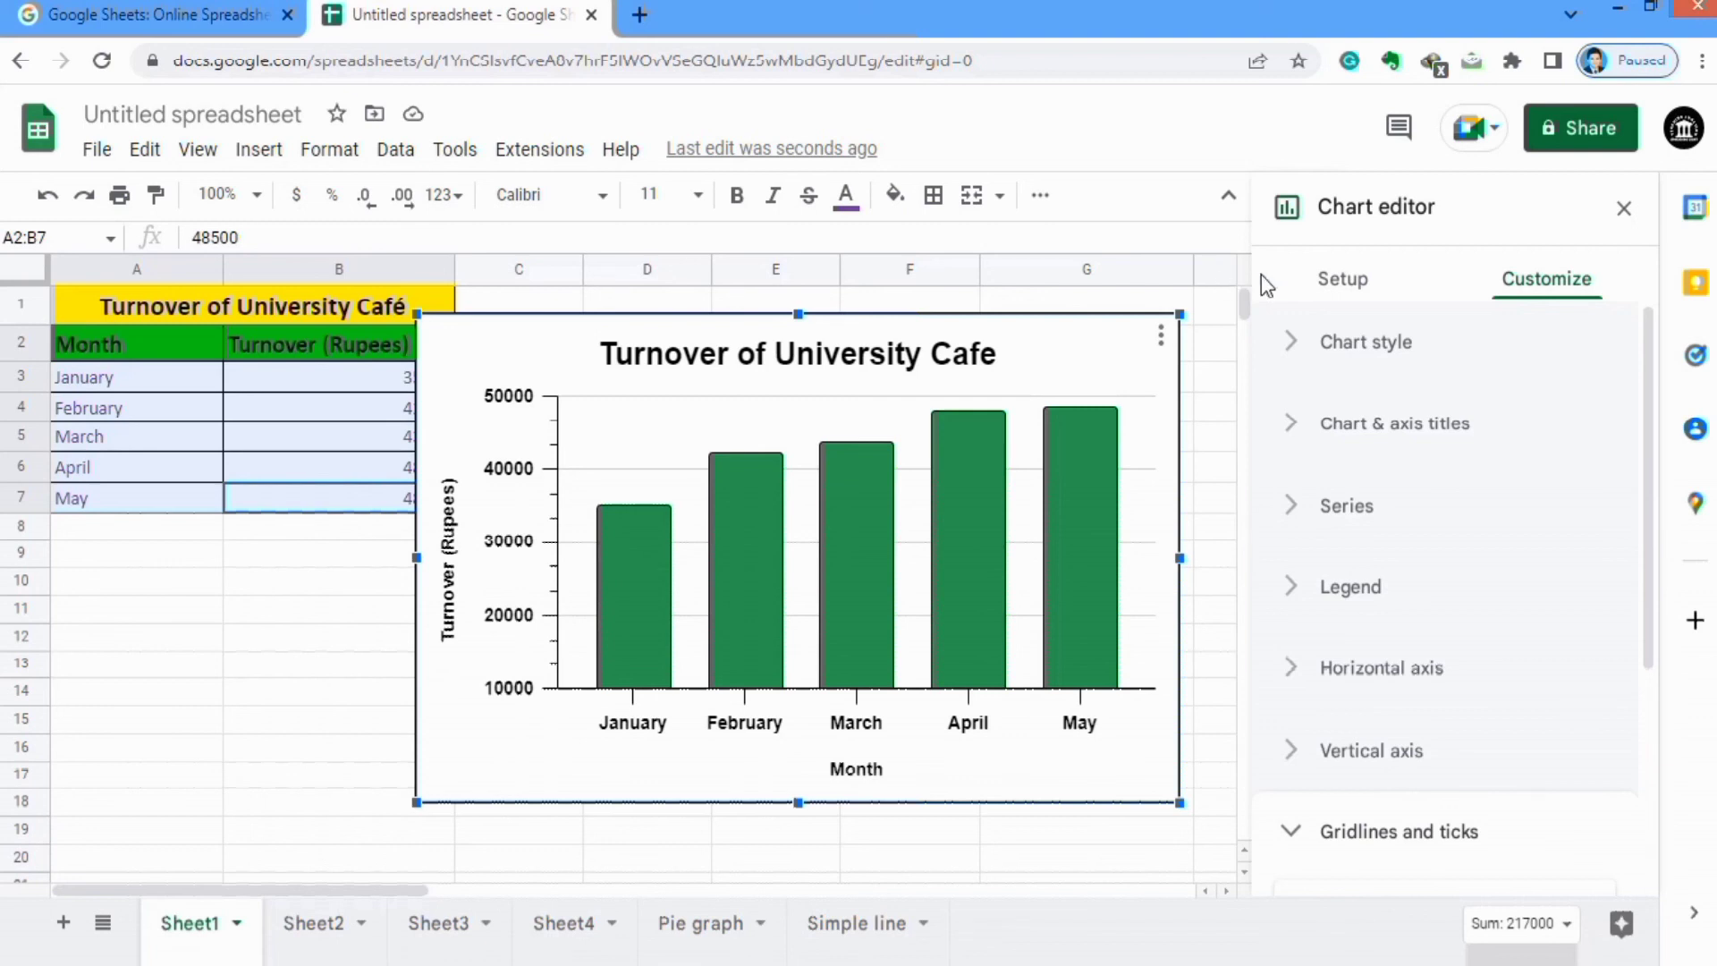
left_click(1626, 214)
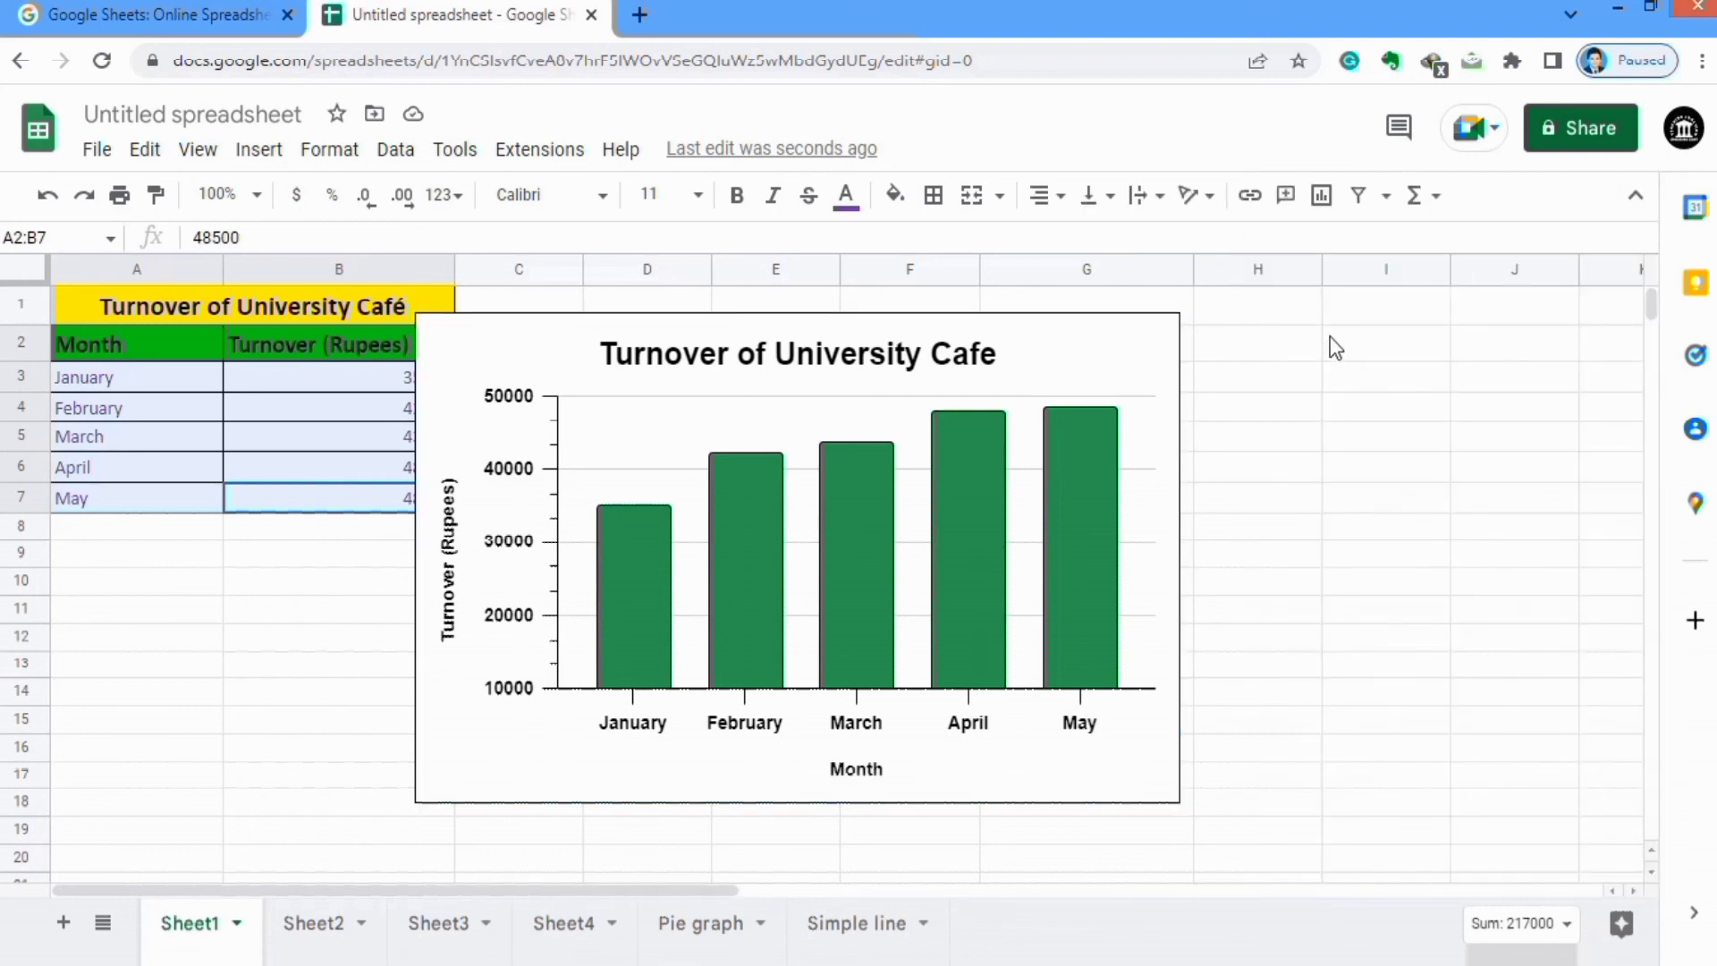
Reopen the column chart for editing to view its setup options, and close the editor
left_click(1111, 345)
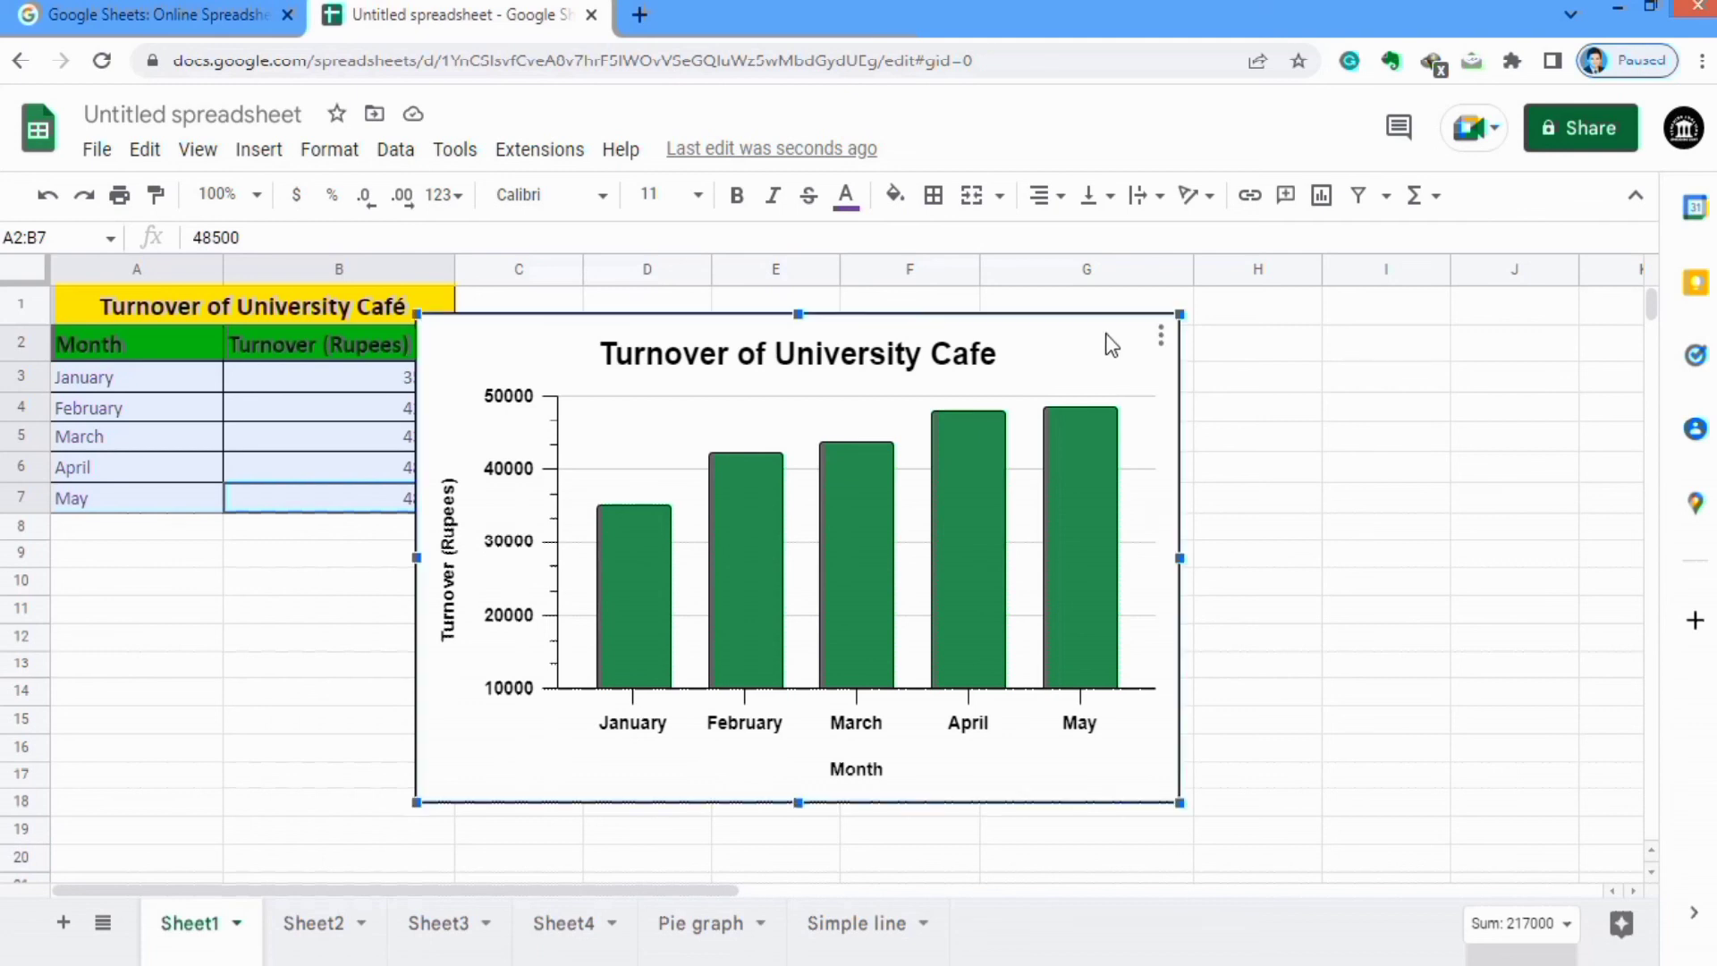
left_click(1162, 338)
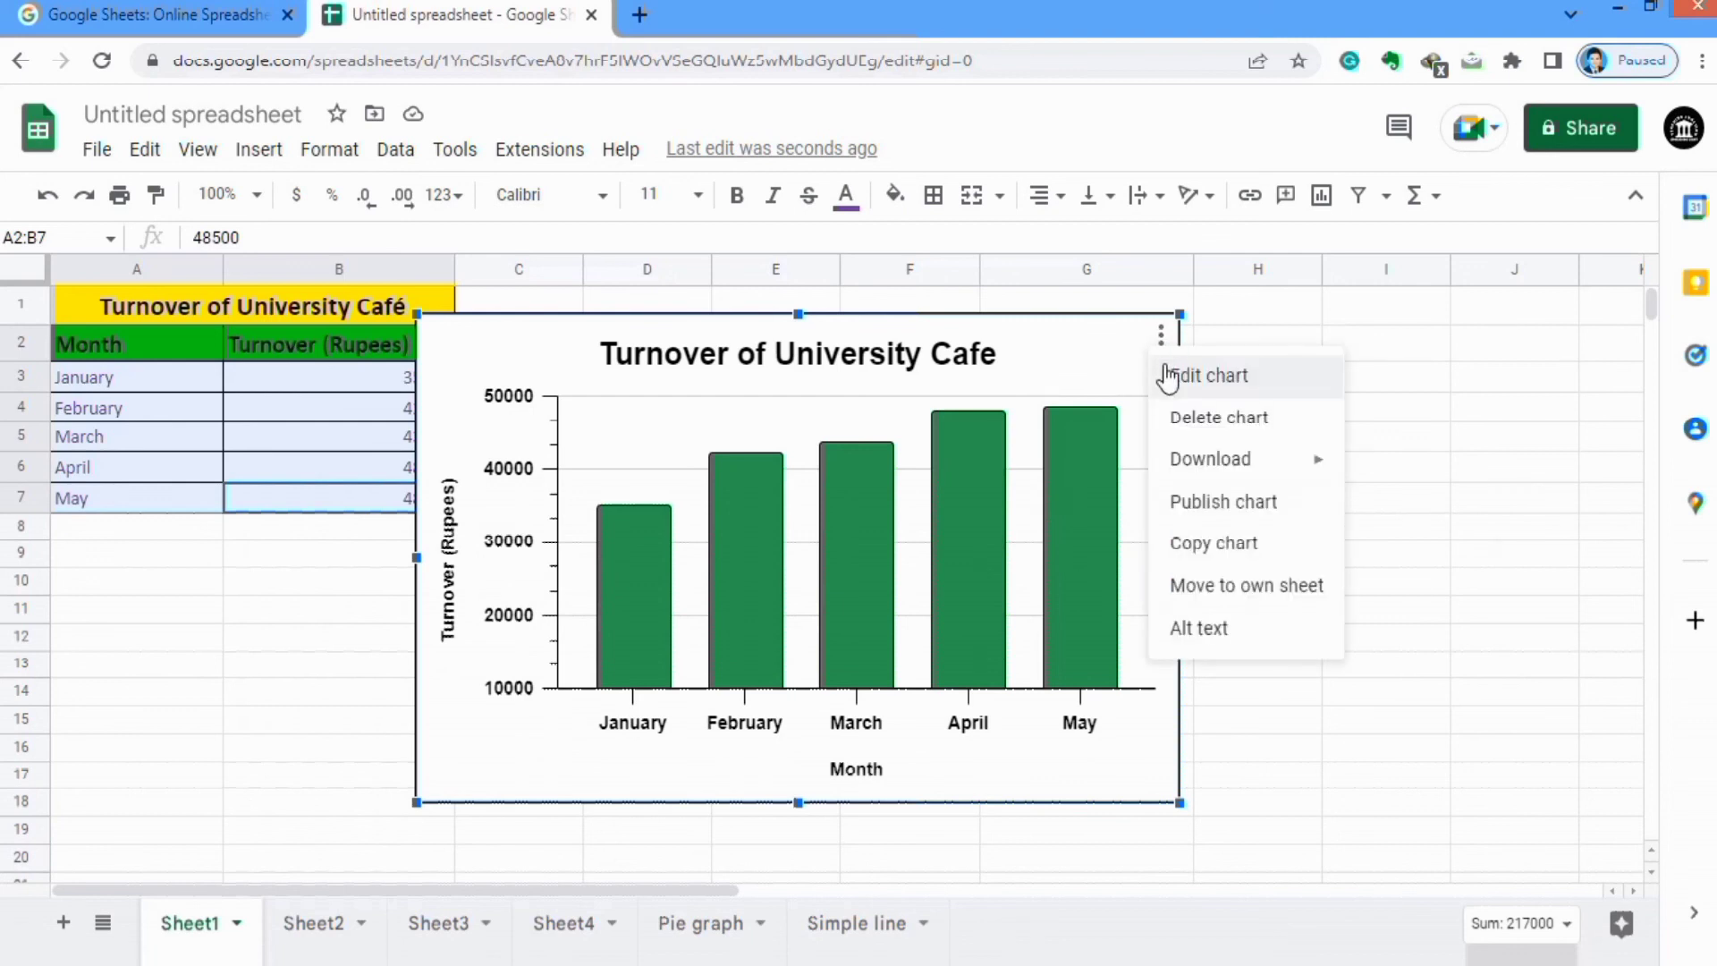
left_click(1210, 379)
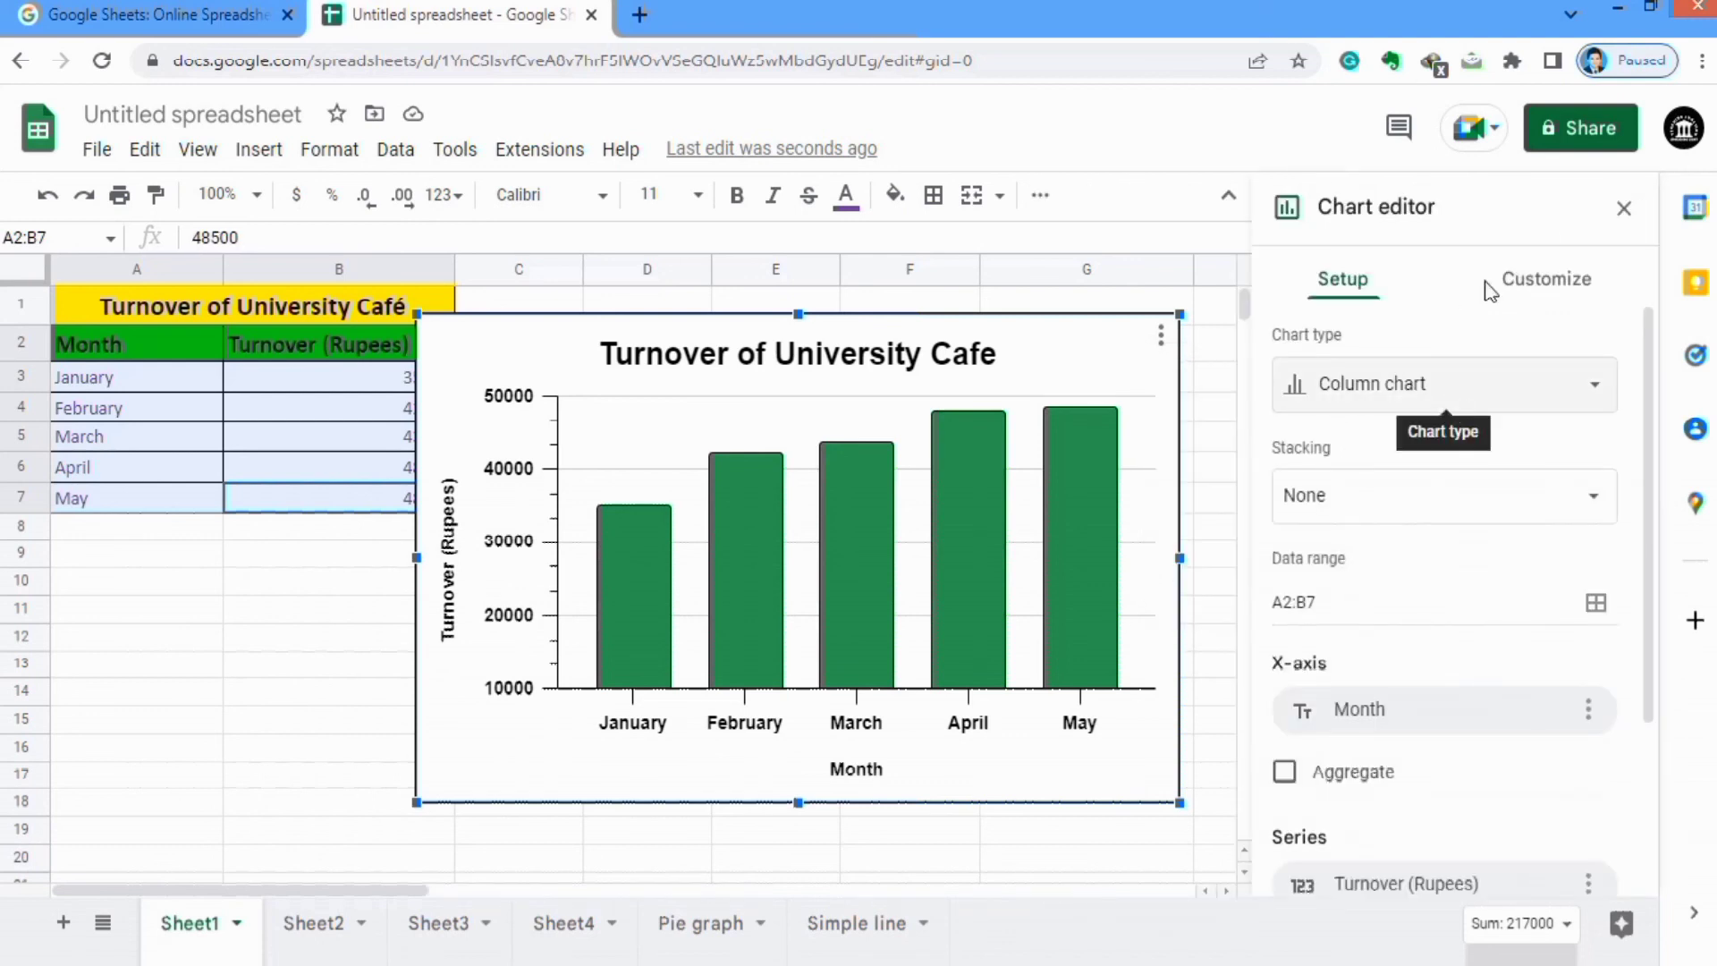
left_click(1625, 213)
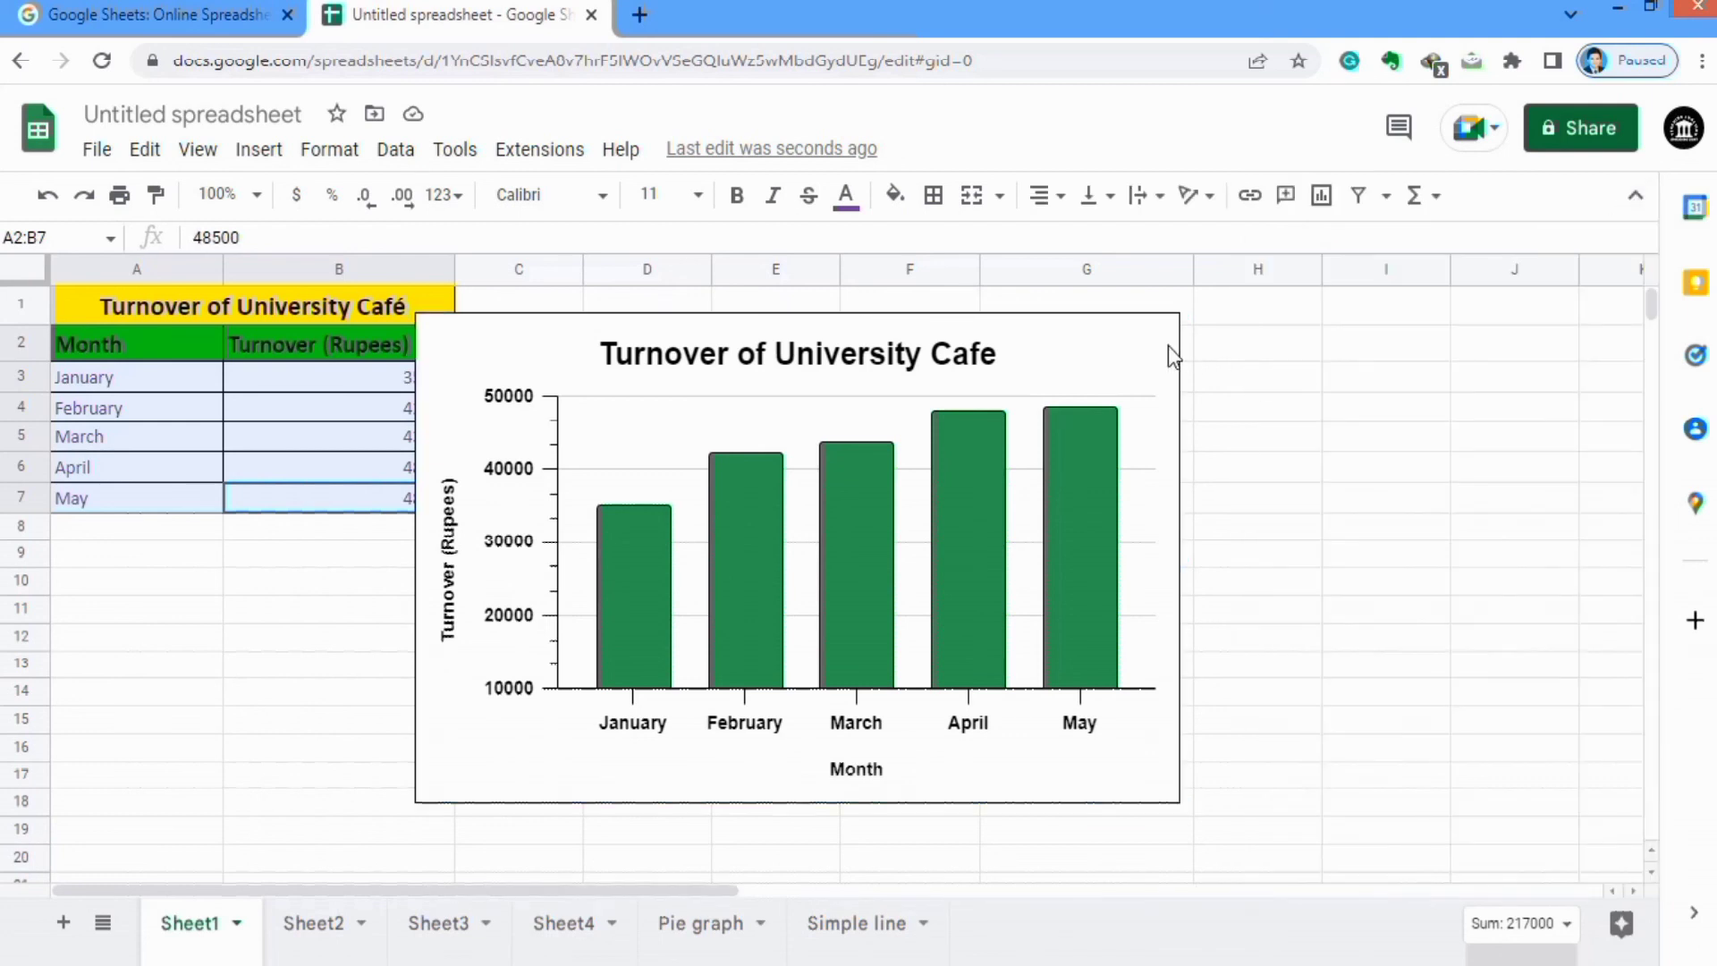
Open the download format choices for the column chart
left_click(1123, 347)
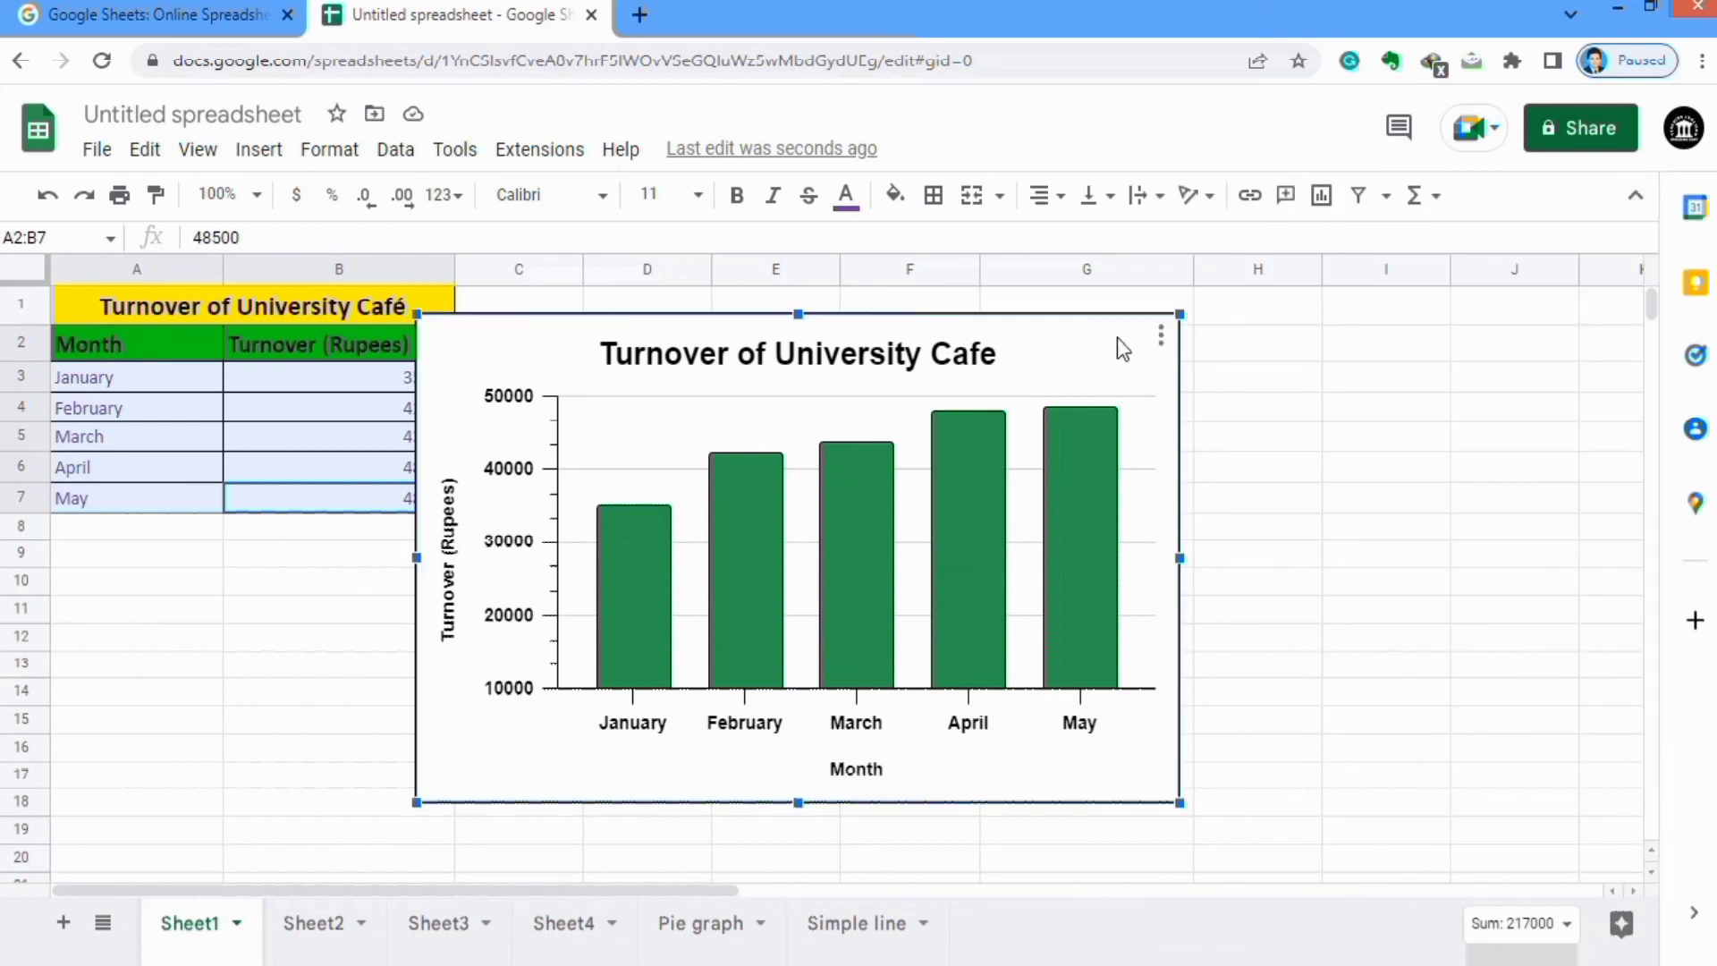
left_click(1162, 340)
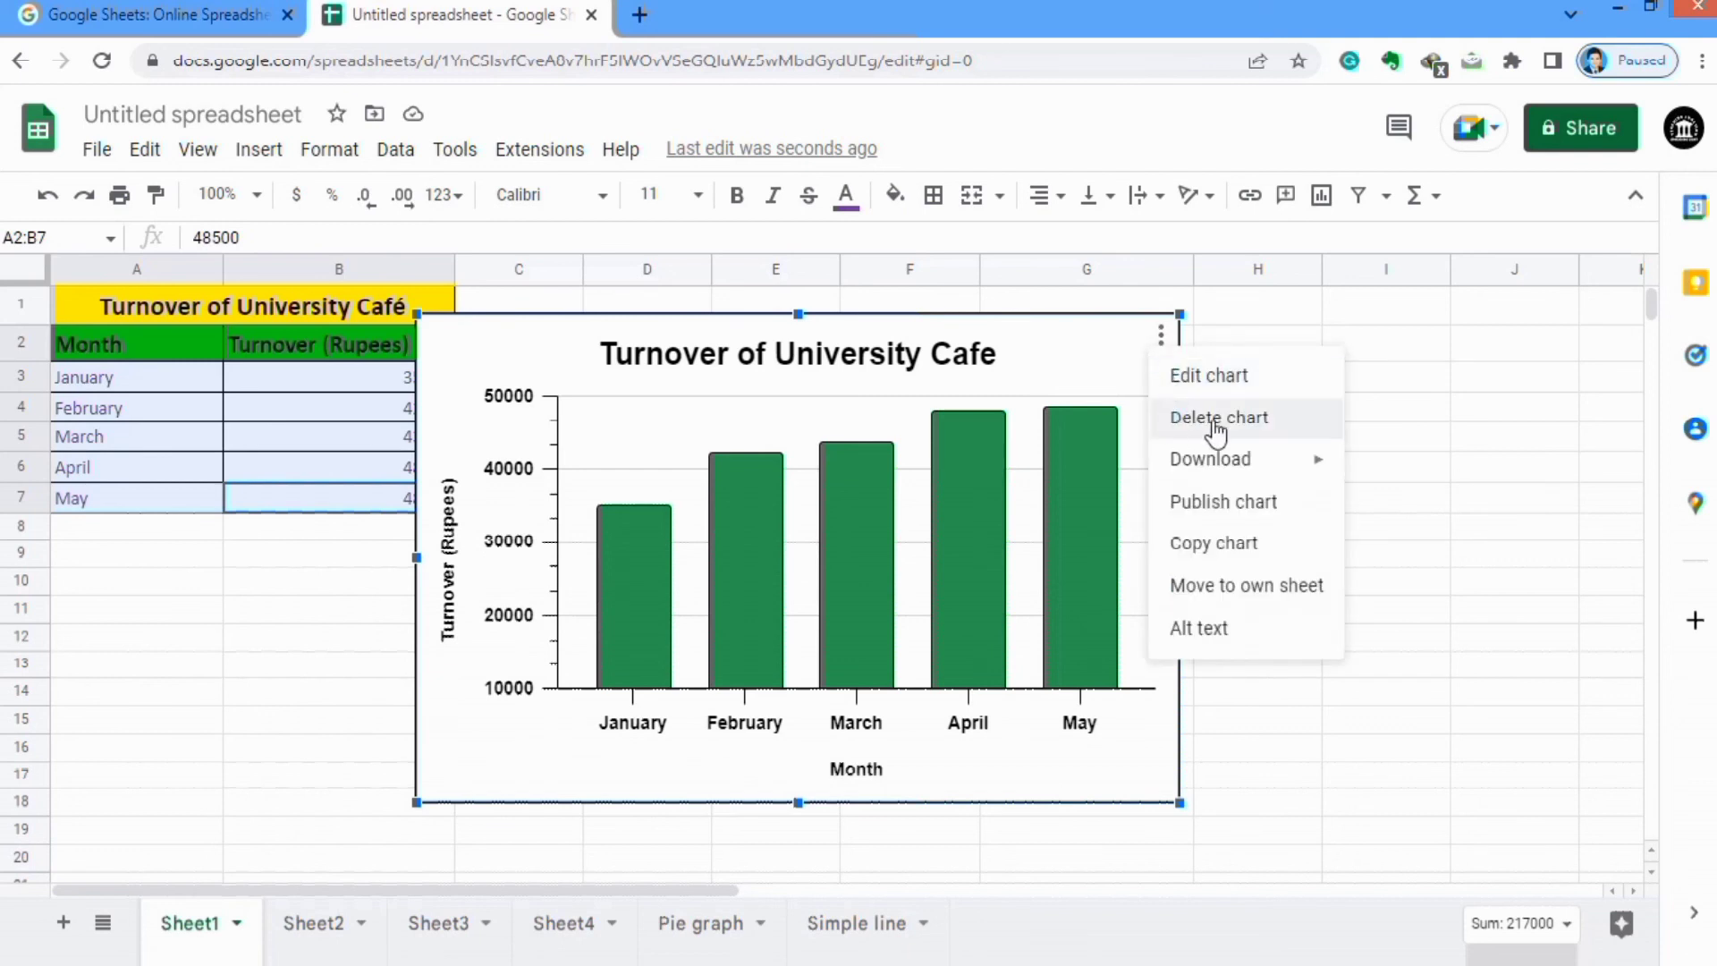
mouse_move(1203, 467)
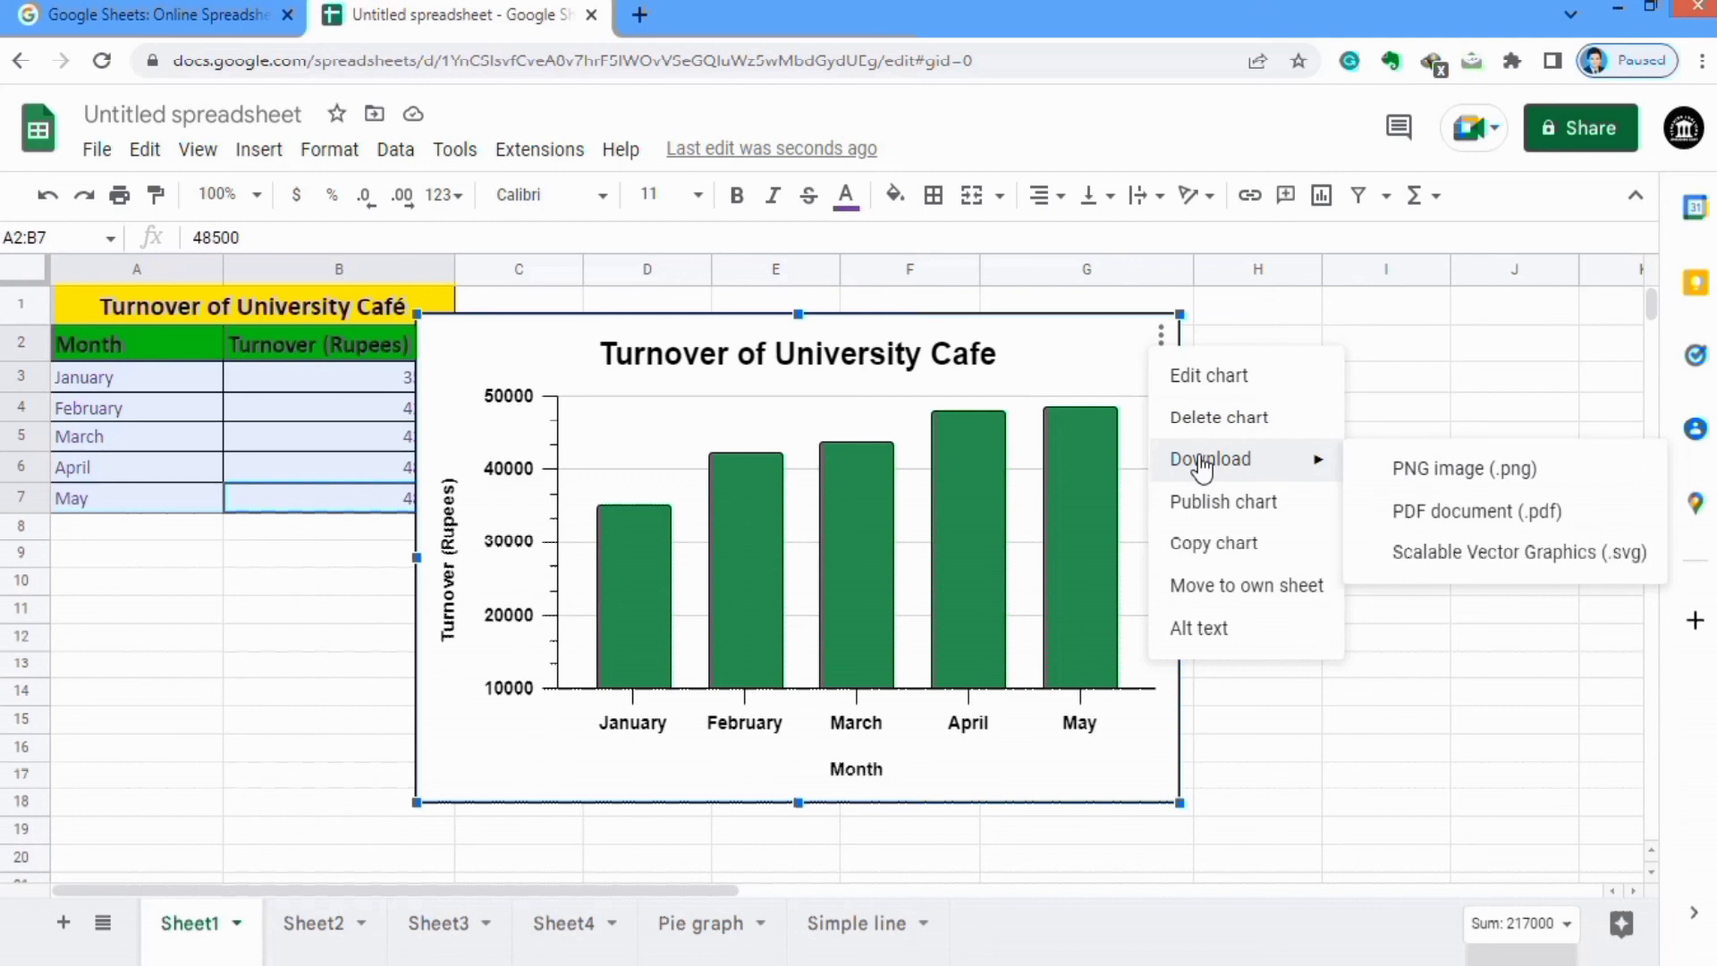